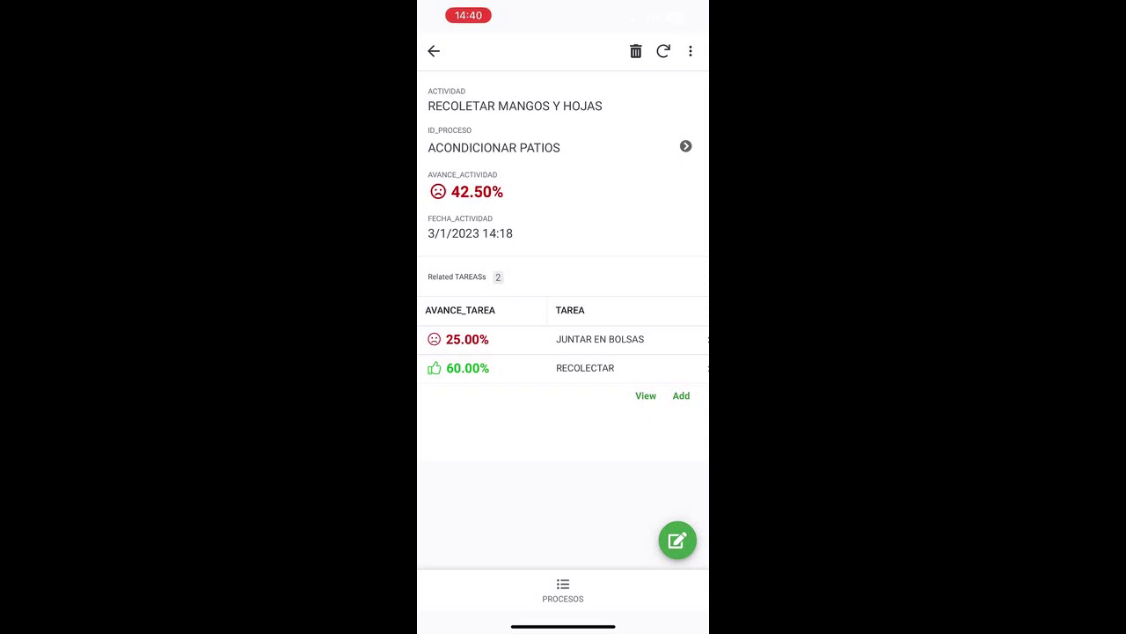
Open the CORTAR CESPED DEL PATIO task of the CORTAR CESPED activity and save its REALIZADO_TAREA as 10
{"action": "left_click", "coordinate": [434, 50]}
{"action": "left_click", "coordinate": [528, 294]}
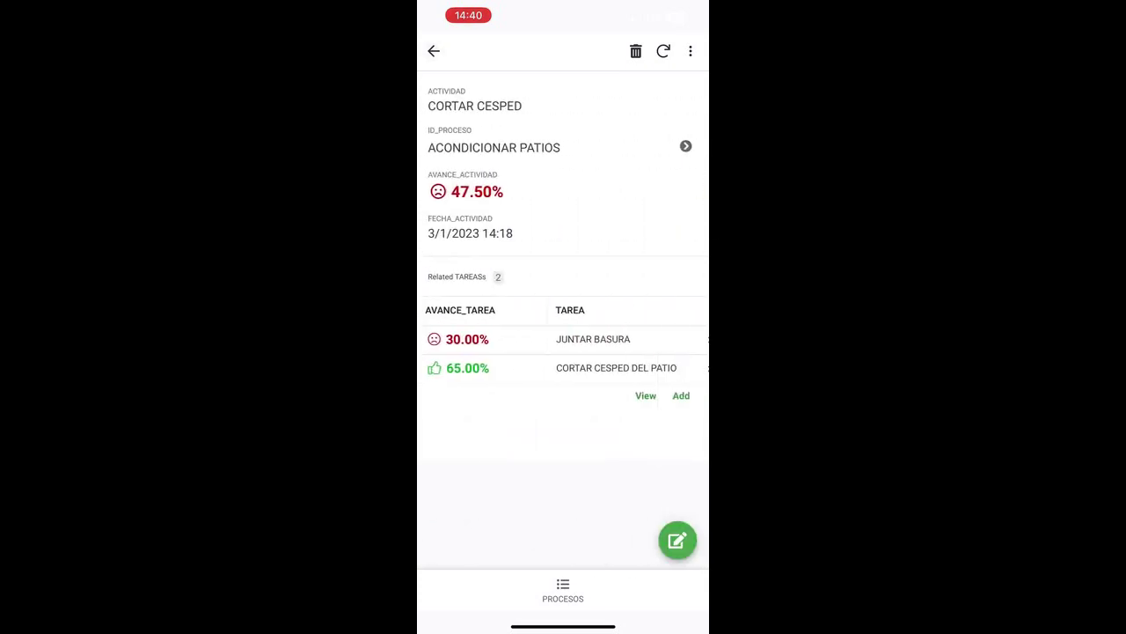
{"action": "left_click", "coordinate": [563, 368]}
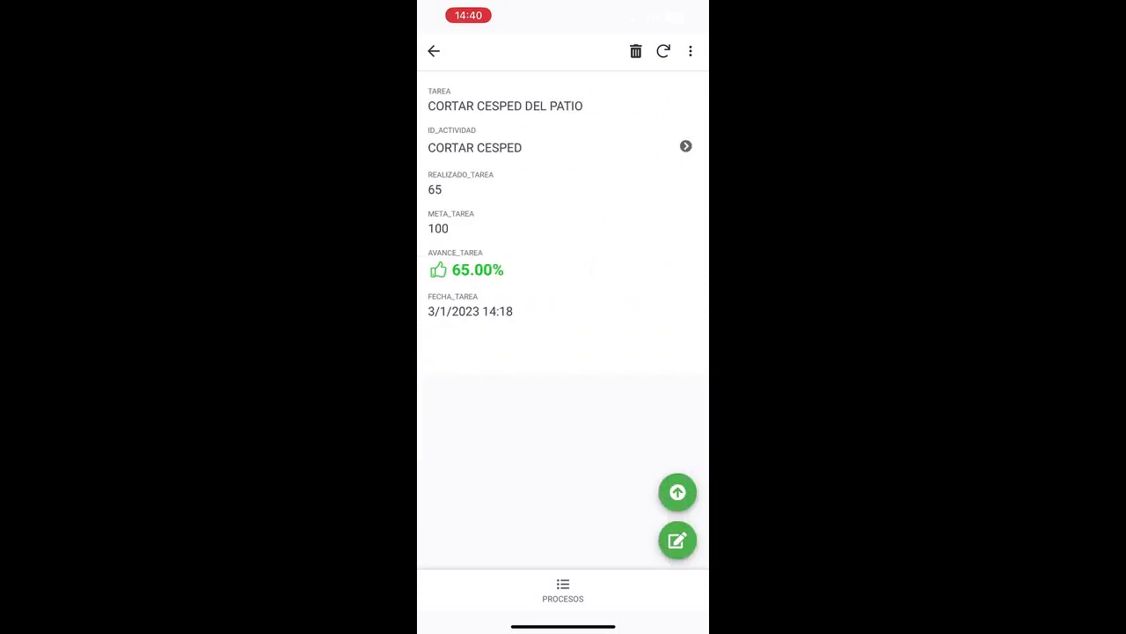
{"action": "left_click", "coordinate": [434, 189]}
{"action": "left_click", "coordinate": [572, 97]}
{"action": "key", "text": "BackSpace"}
{"action": "key", "text": "BackSpace"}
{"action": "type", "text": "10"}
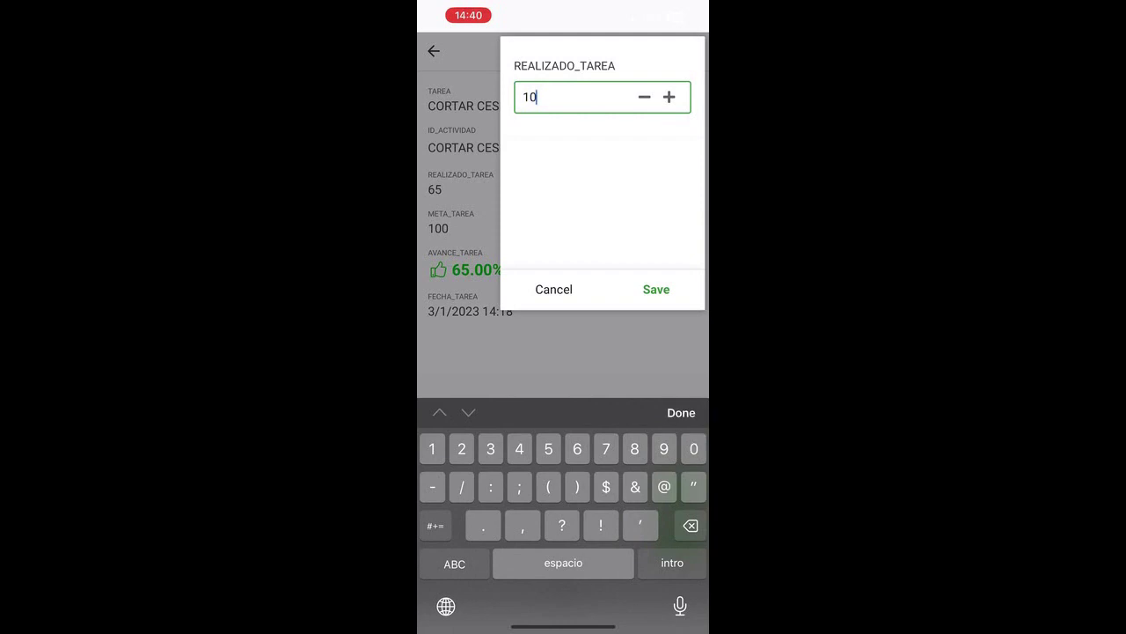
{"action": "left_click", "coordinate": [656, 288]}
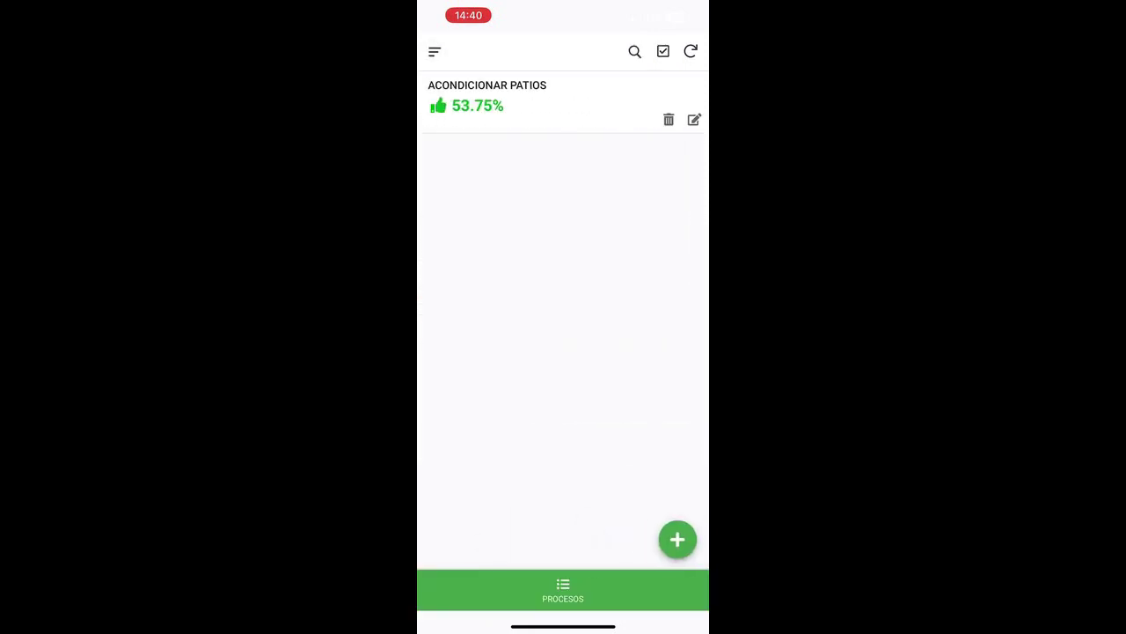
{"action": "left_click_drag", "start_coordinate": [687, 5], "coordinate": [686, 352]}
{"action": "left_click", "coordinate": [531, 475]}
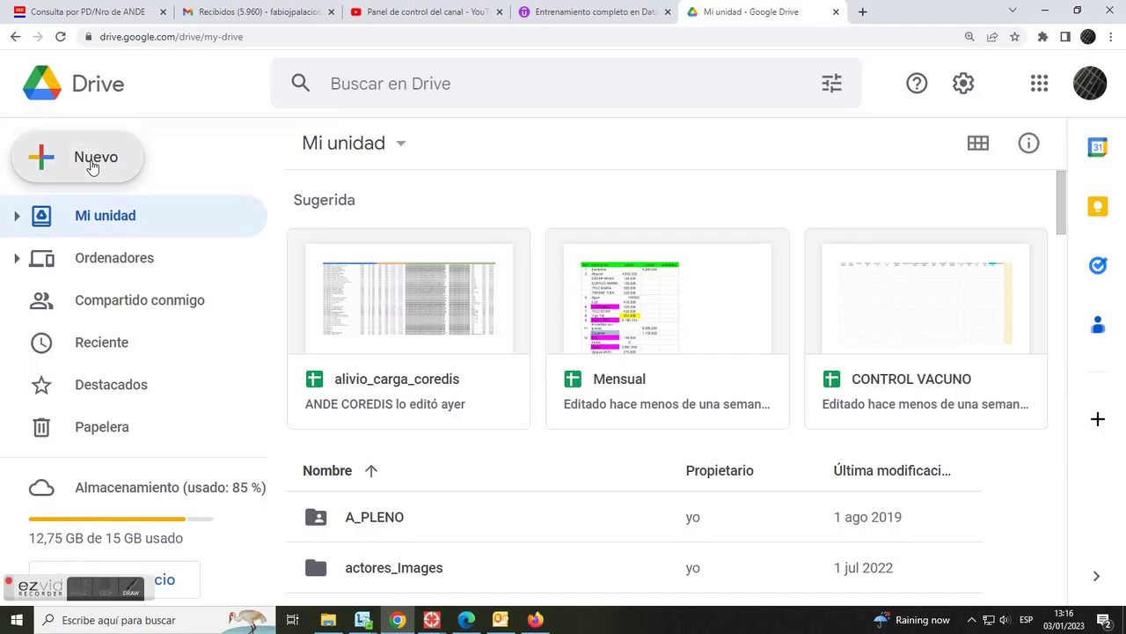
Create a blank Google Sheets spreadsheet from Google Drive and title it PROCESOS
{"action": "left_click", "coordinate": [93, 164]}
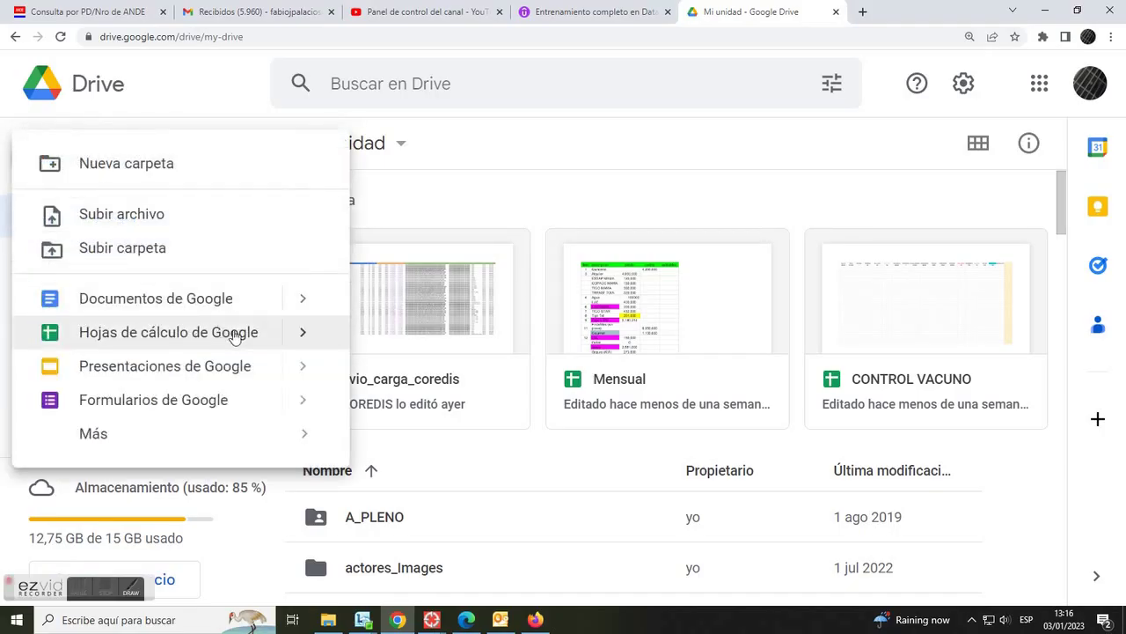
{"action": "mouse_move", "coordinate": [304, 329]}
{"action": "left_click", "coordinate": [377, 349]}
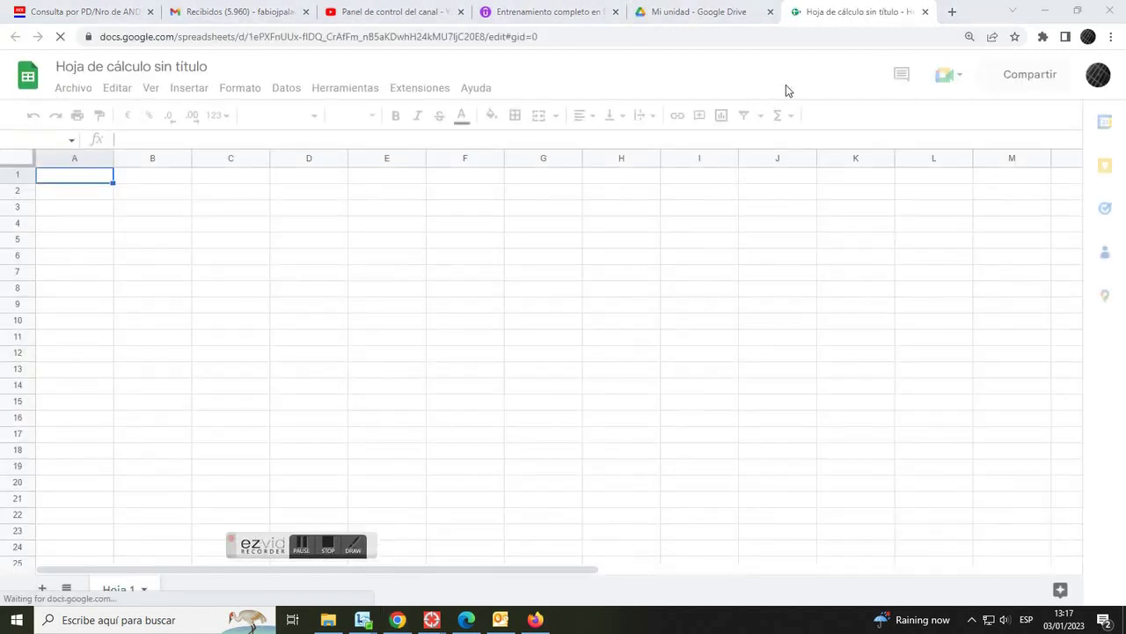
{"action": "key", "text": "ctrl+plus"}
{"action": "left_click", "coordinate": [211, 69]}
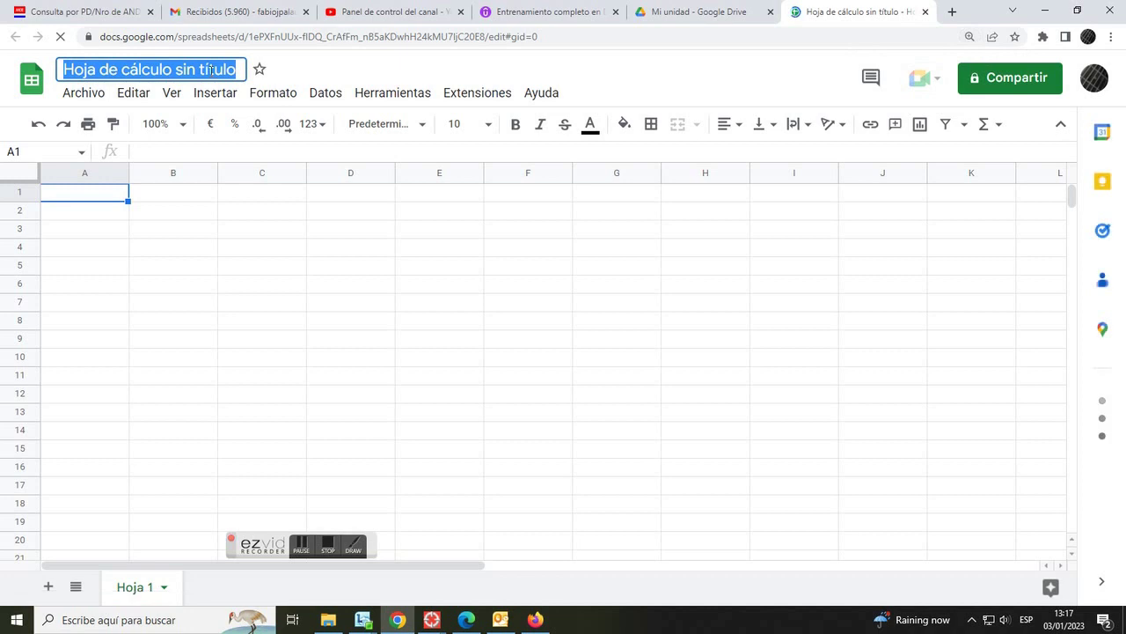
{"action": "type", "text": "PROCESOS"}
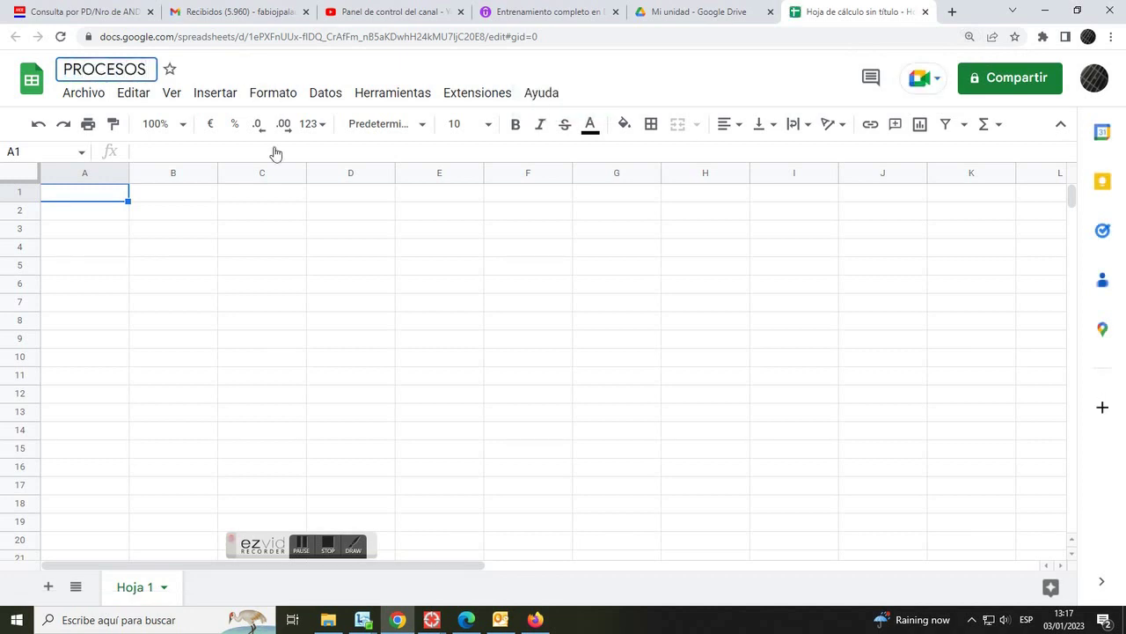
{"action": "left_click", "coordinate": [228, 295]}
Rename the first sheet of the spreadsheet as PROCESOS
{"action": "double_click", "coordinate": [137, 588]}
{"action": "type", "text": "ACTIV"}
{"action": "key", "text": "BackSpace"}
{"action": "key", "text": "BackSpace"}
{"action": "key", "text": "BackSpace"}
{"action": "key", "text": "BackSpace"}
{"action": "key", "text": "BackSpace"}
{"action": "type", "text": "PROCESOS"}
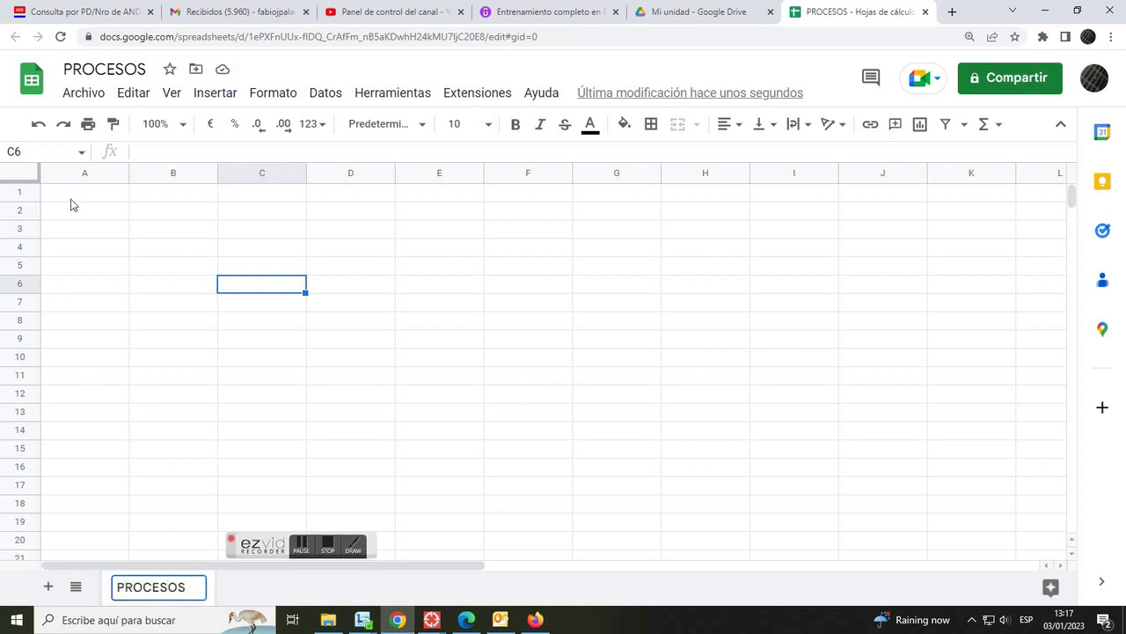
Enter the headers ID_PROCESO, PROCESO, AVANCE_PROCESO and FECHA_PROCESO in cells A1 to D1 of the PROCESOS sheet
{"action": "left_click", "coordinate": [71, 199]}
{"action": "type", "text": "ID_PROCES"}
{"action": "key", "text": "Tab"}
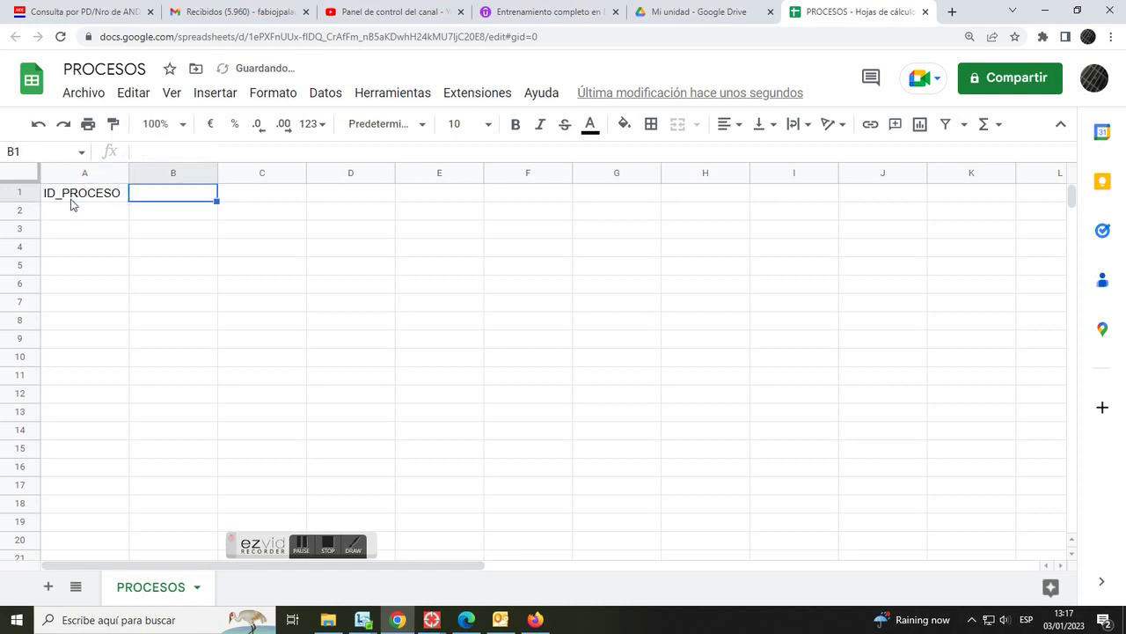
{"action": "type", "text": "PROCESO"}
{"action": "key", "text": "Tab"}
{"action": "type", "text": "AVANCE_"}
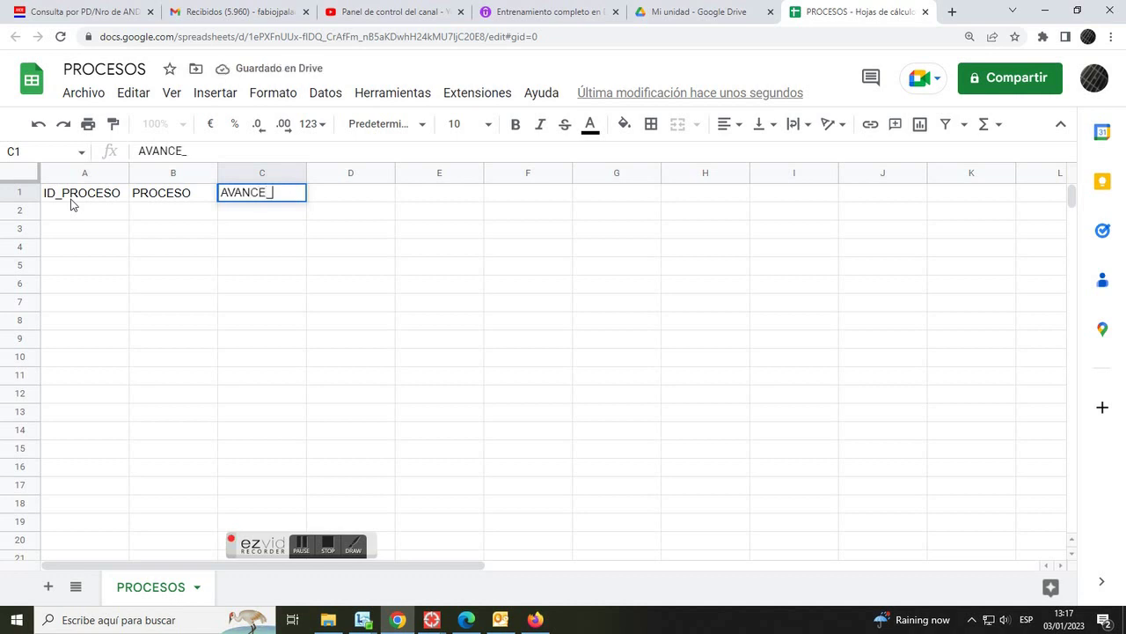
{"action": "type", "text": "PREOCESO"}
{"action": "key", "text": "Tab"}
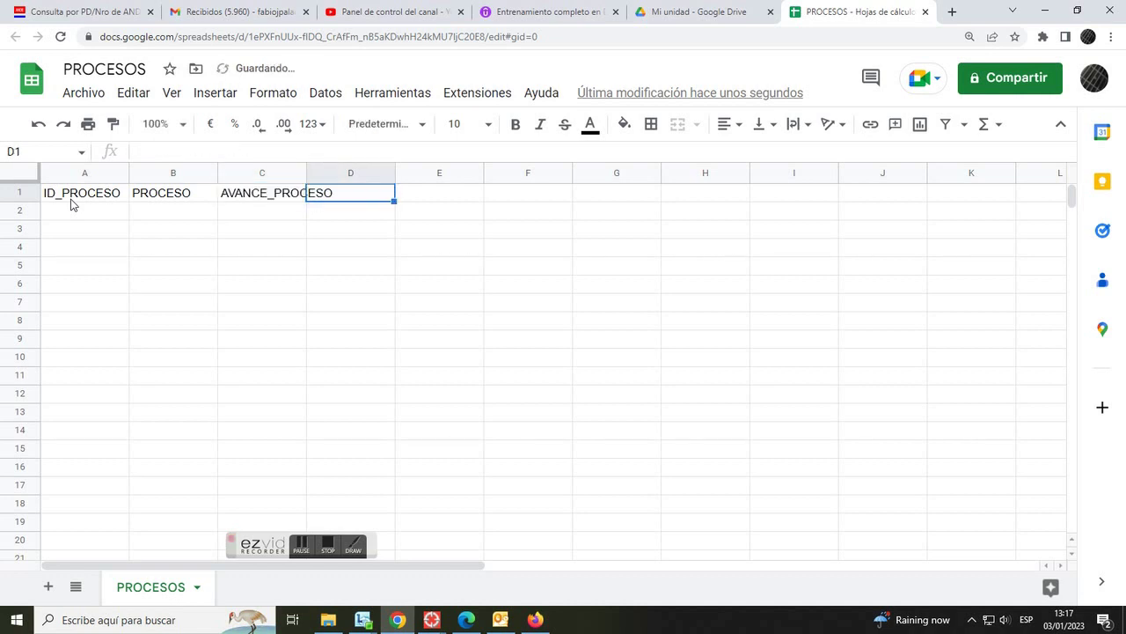
{"action": "type", "text": "FECHA_PROCESO"}
{"action": "key", "text": "Return"}
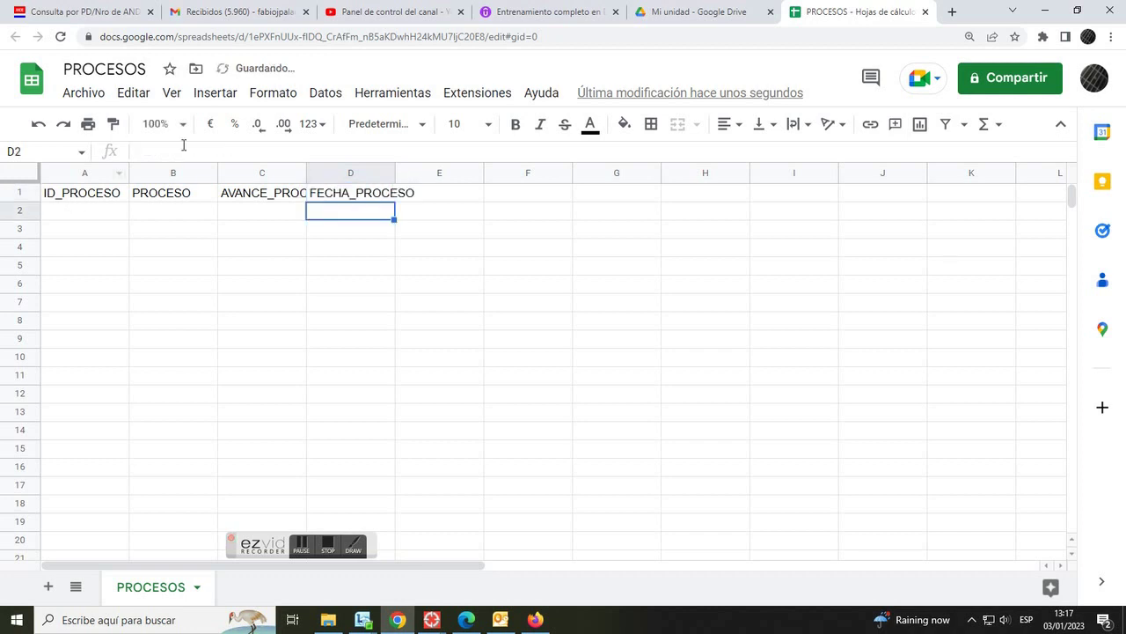
Fit columns C and D to their headers and format A1:D1 as bold with a light blue fill
{"action": "double_click", "coordinate": [307, 172]}
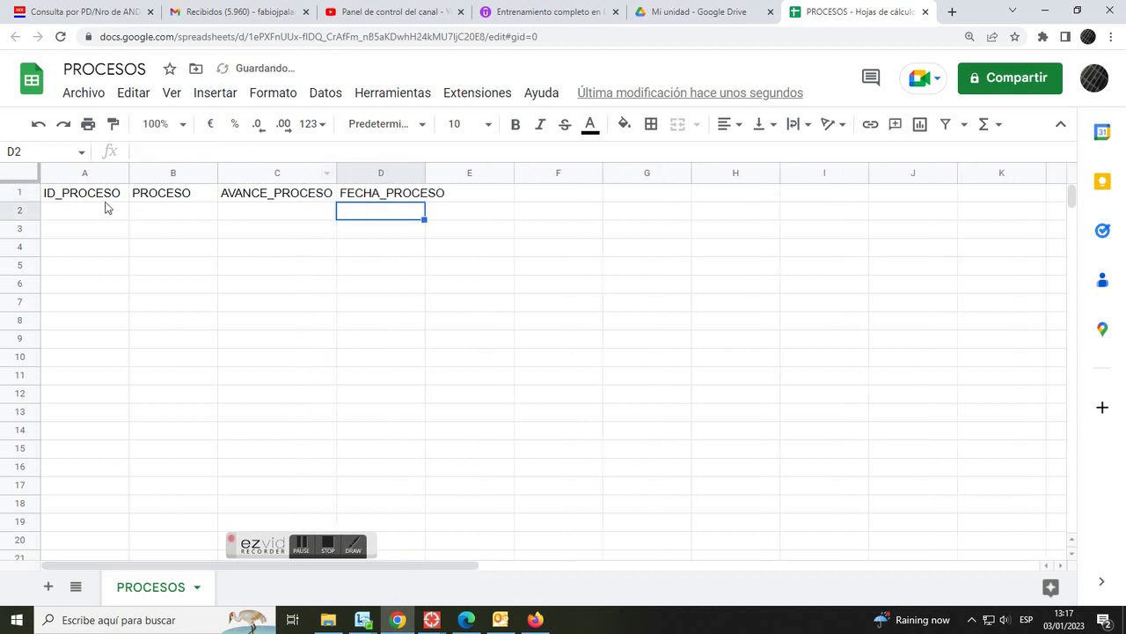
{"action": "left_click_drag", "start_coordinate": [105, 197], "coordinate": [384, 196]}
{"action": "left_click", "coordinate": [516, 125]}
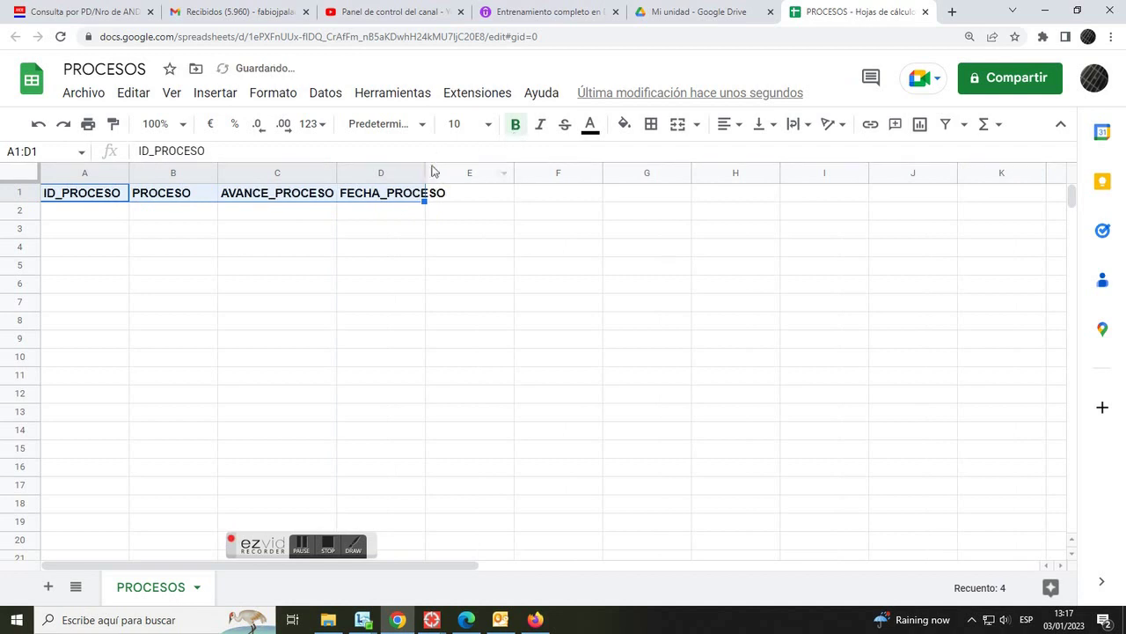
{"action": "double_click", "coordinate": [425, 172]}
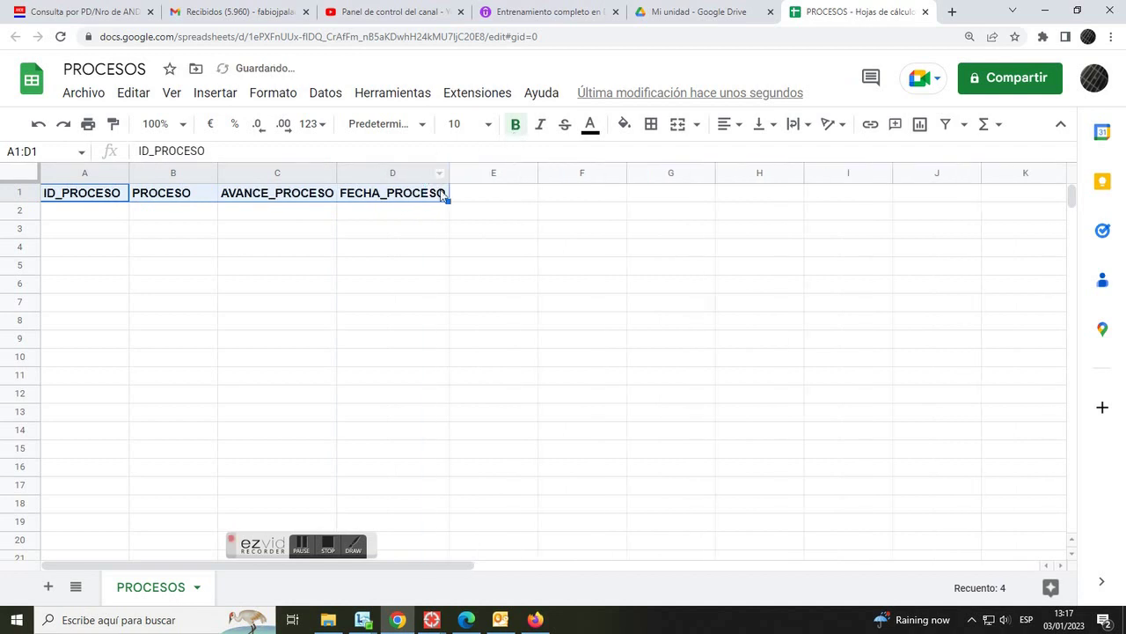
{"action": "left_click", "coordinate": [624, 124]}
{"action": "left_click", "coordinate": [729, 227]}
{"action": "left_click", "coordinate": [492, 247]}
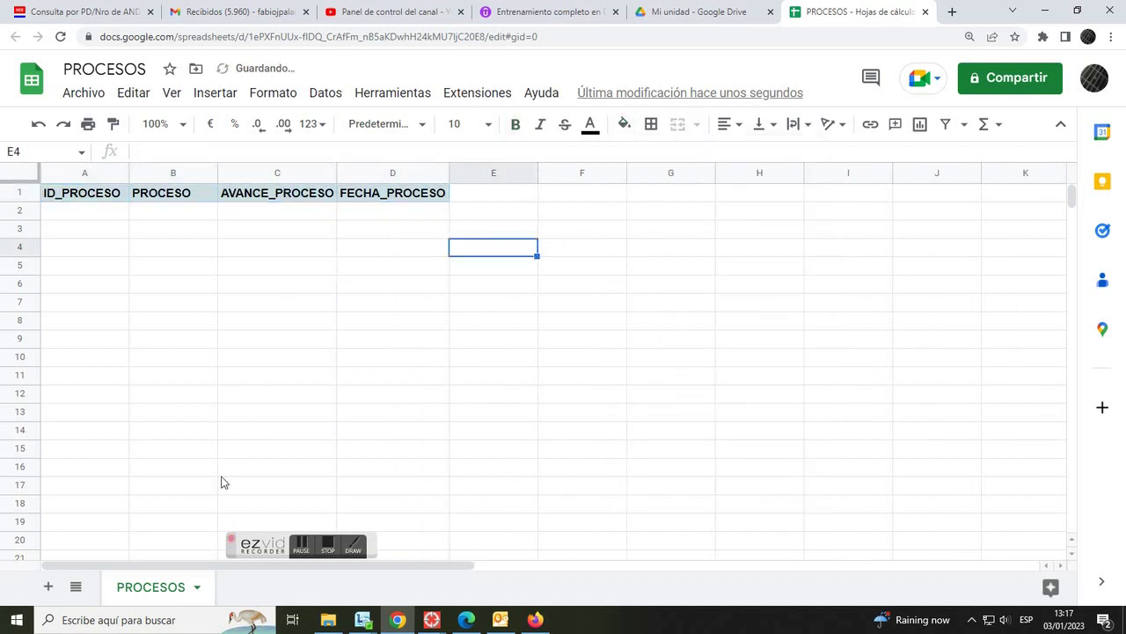
Add a second sheet and name it ACTIVIDADES
{"action": "left_click", "coordinate": [49, 586]}
{"action": "double_click", "coordinate": [247, 590]}
{"action": "type", "text": "ACTIVIDADES"}
{"action": "left_click", "coordinate": [147, 230]}
Enter the headers ID_ACTIVIDAD, ID_PROCESO and ACTIVIDAD in cells A1 to C1 of the ACTIVIDADES sheet
{"action": "left_click", "coordinate": [110, 196]}
{"action": "type", "text": "ID_ACTIVIDAD"}
{"action": "key", "text": "Tab"}
{"action": "type", "text": "ID_PROCESO"}
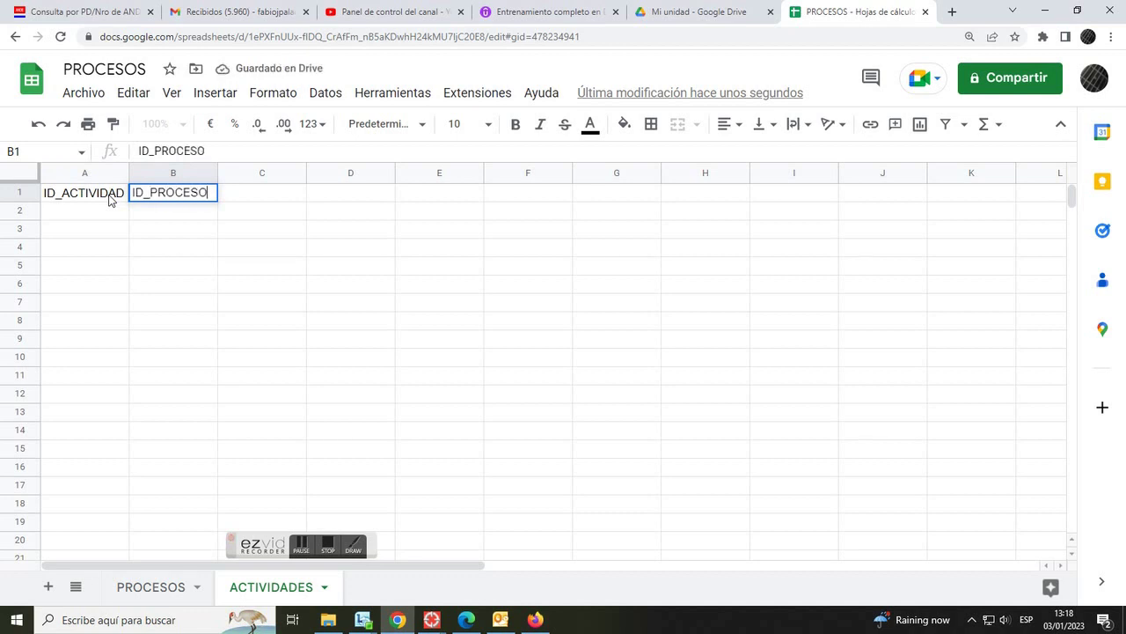
{"action": "key", "text": "Tab"}
{"action": "type", "text": "ACTV"}
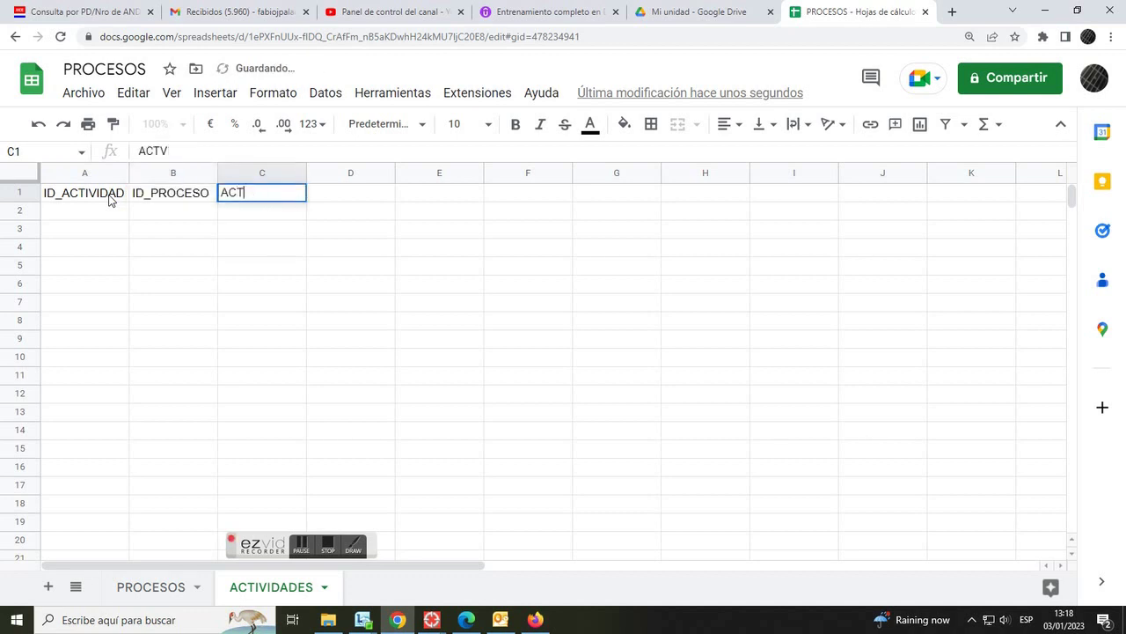
{"action": "type", "text": "IIDAD"}
{"action": "key", "text": "Tab"}
Enter the headers AVANCE_ACTIVIDAD in D1 and FECHA_ACTIVIDAD in E1 of the ACTIVIDADES sheet
{"action": "type", "text": "AN"}
{"action": "key", "text": "BackSpace"}
{"action": "type", "text": "VANCE_ACTIVID"}
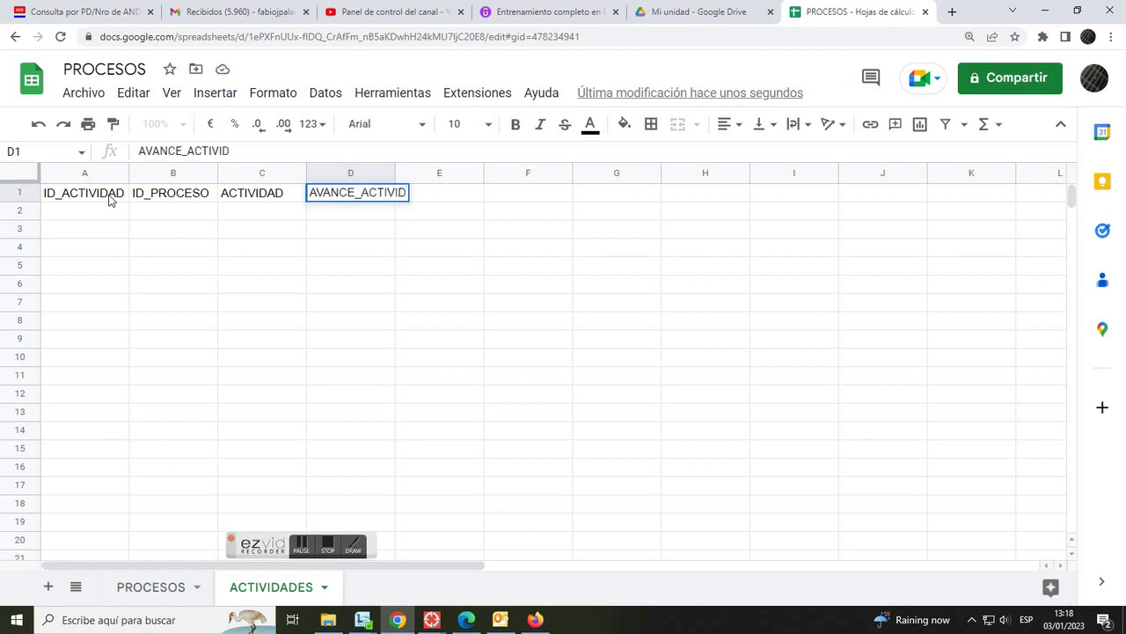
{"action": "type", "text": "ADA"}
{"action": "key", "text": "Tab"}
{"action": "type", "text": "FECHA_ACTIVIDAD"}
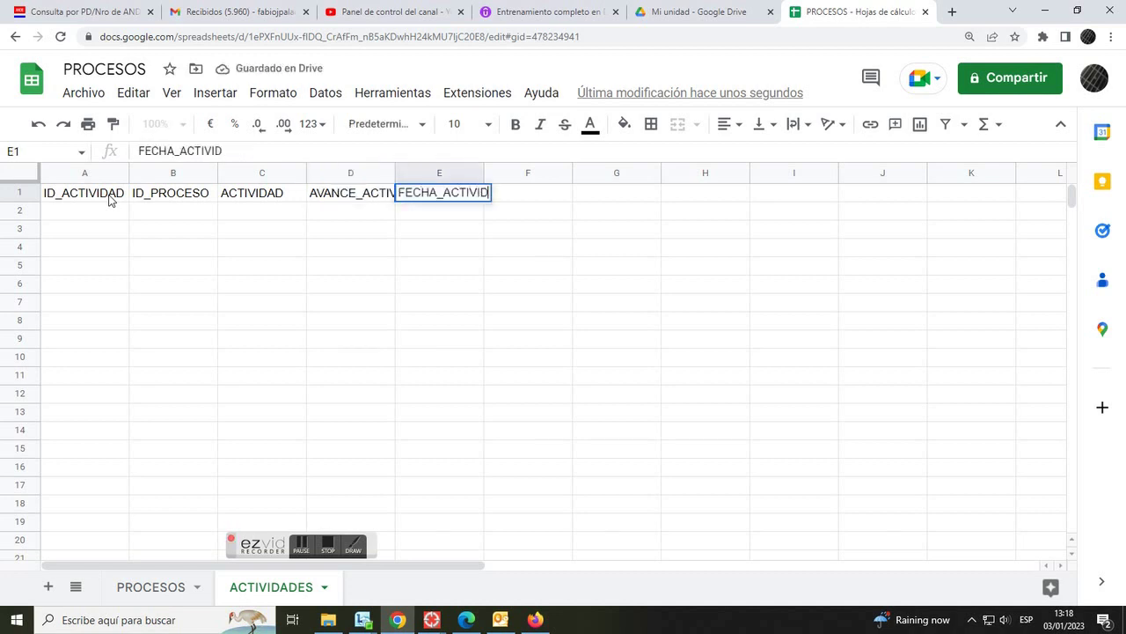
{"action": "key", "text": "Return"}
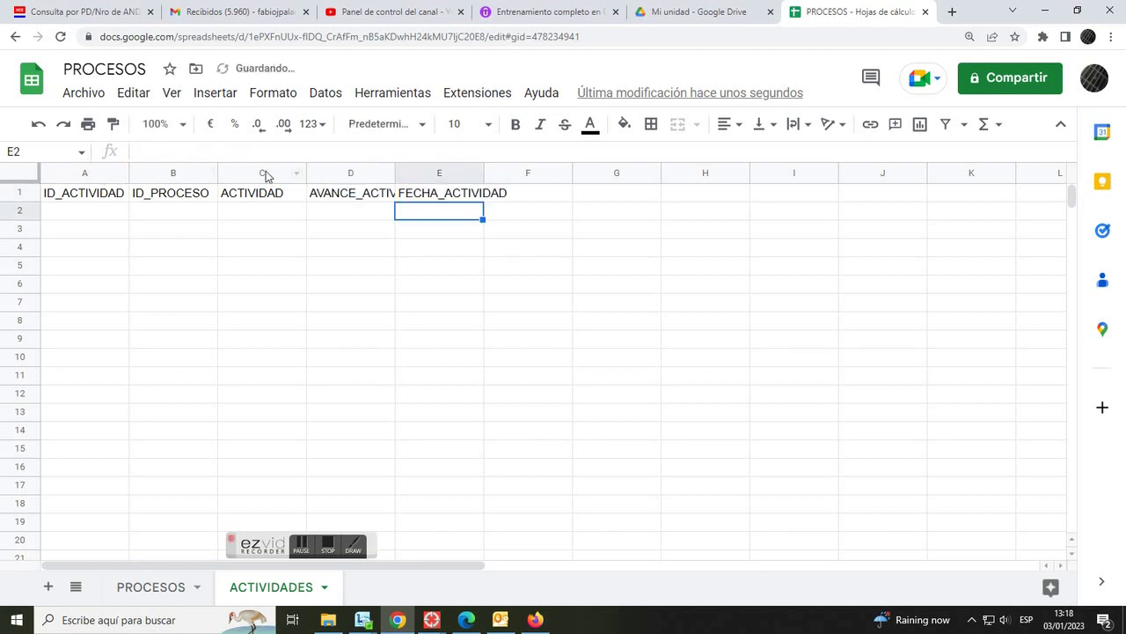
Fit columns D and E to their headers and format A1:E1 as bold with a light yellow fill
{"action": "double_click", "coordinate": [394, 166]}
{"action": "double_click", "coordinate": [517, 167]}
{"action": "left_click_drag", "start_coordinate": [121, 197], "coordinate": [492, 193]}
{"action": "left_click", "coordinate": [516, 124]}
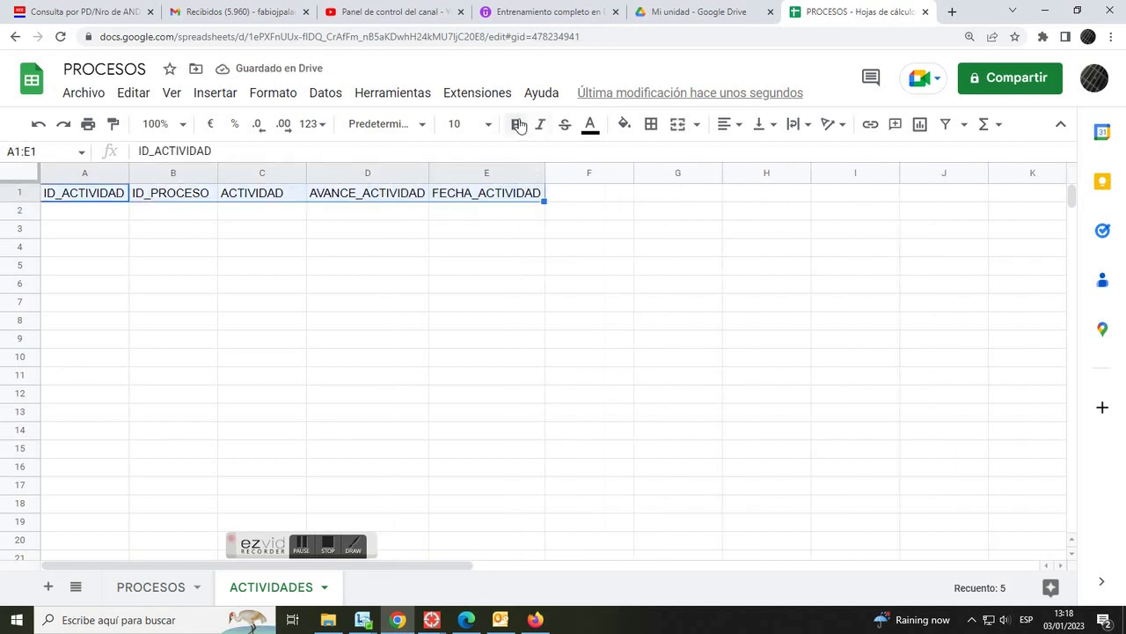
{"action": "left_click", "coordinate": [624, 123]}
{"action": "left_click", "coordinate": [689, 225]}
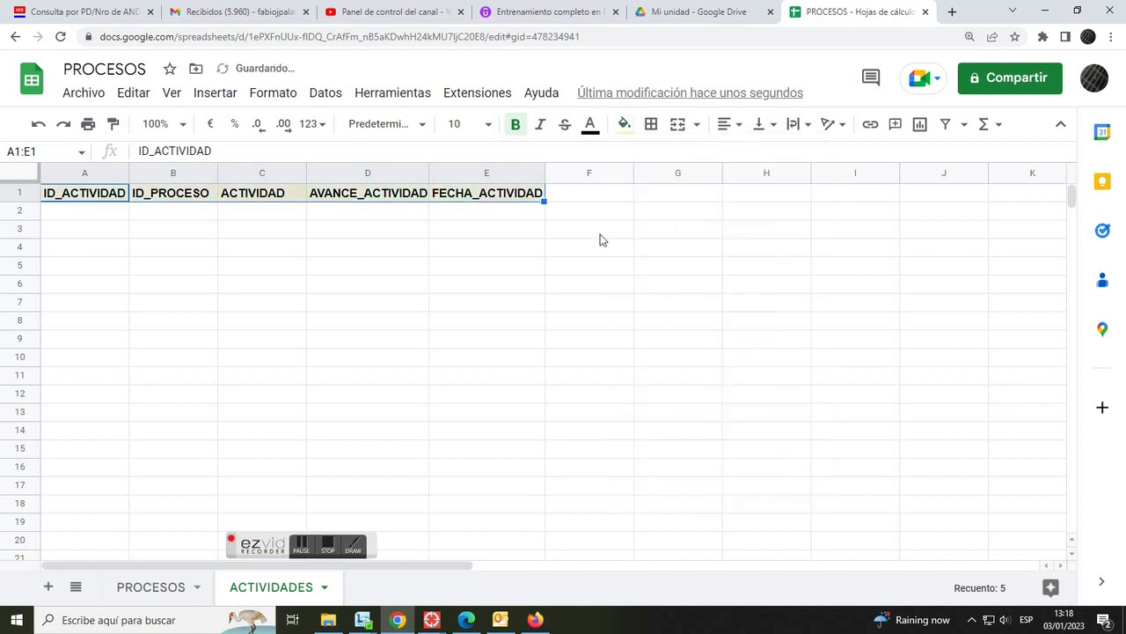
{"action": "left_click", "coordinate": [603, 232]}
Add a third sheet and name it TAREAS
{"action": "left_click", "coordinate": [47, 587]}
{"action": "double_click", "coordinate": [370, 588]}
{"action": "type", "text": "TAREAS"}
{"action": "key", "text": "BackSpace"}
{"action": "type", "text": "AS"}
{"action": "left_click", "coordinate": [329, 412]}
Enter the headers ID_TAREA, ID_ACTIVIDAD, TAREA and REALIZADO_TAREA in A1 to D1 of the TAREAS sheet and fit column D to its header
{"action": "left_click", "coordinate": [101, 199]}
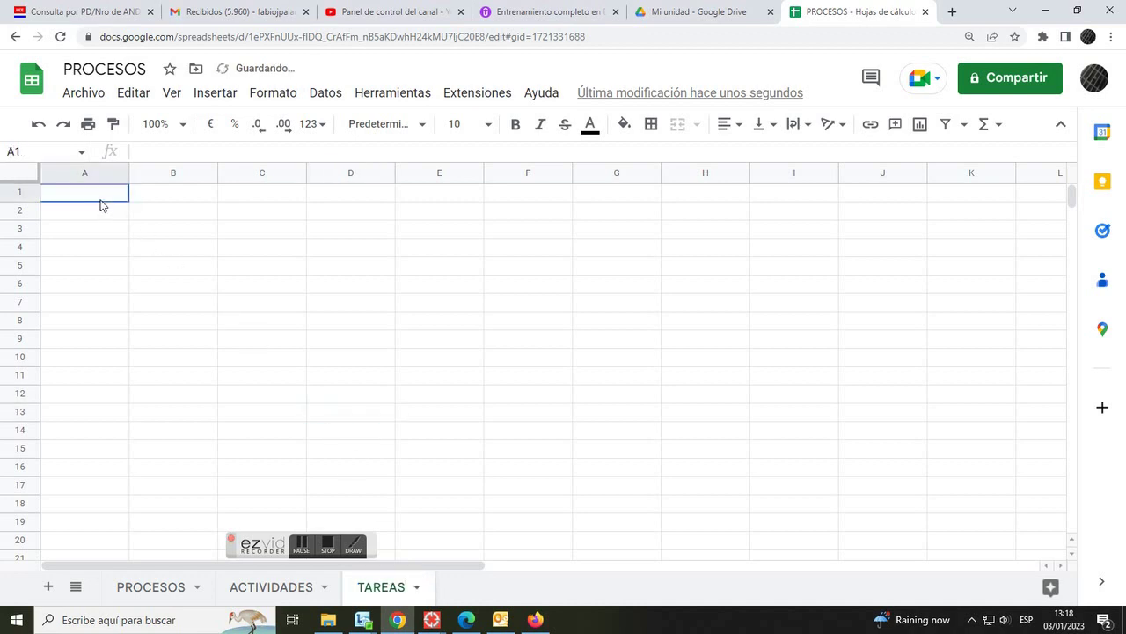
{"action": "type", "text": "ID_TAREA"}
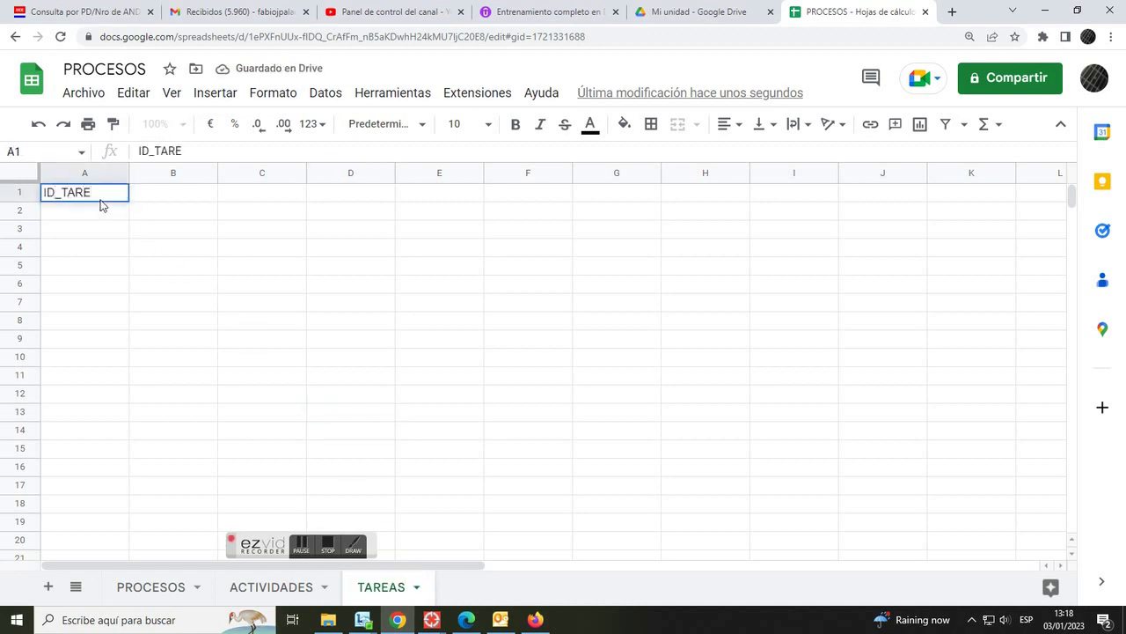
{"action": "key", "text": "Tab"}
{"action": "type", "text": "ID_ACTIVIDAD"}
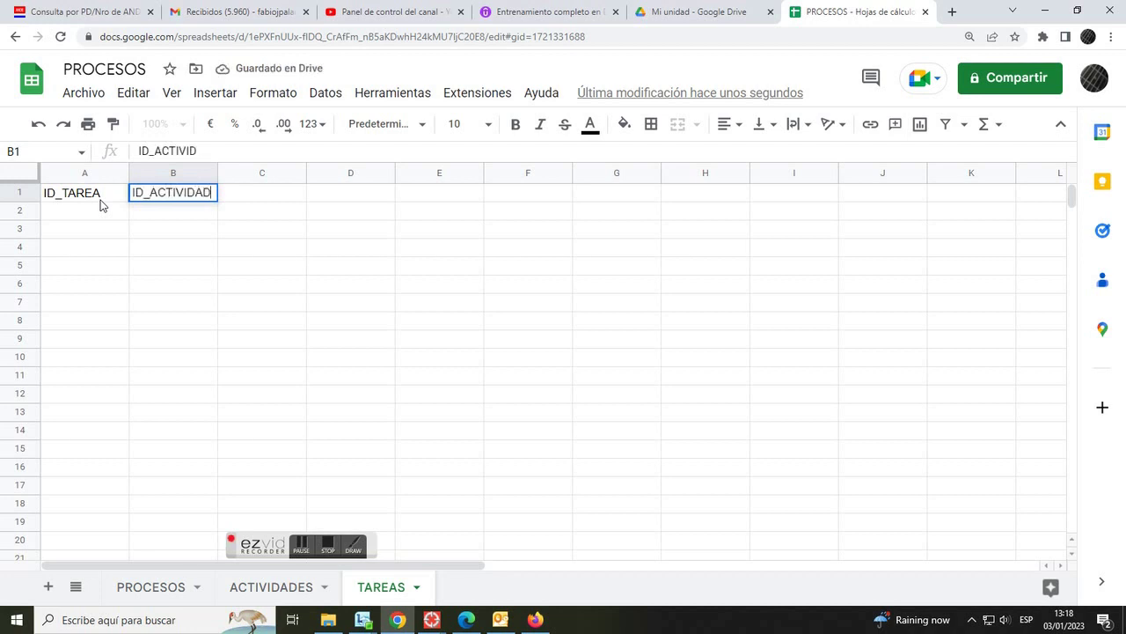
{"action": "key", "text": "Tab"}
{"action": "type", "text": "TAREA"}
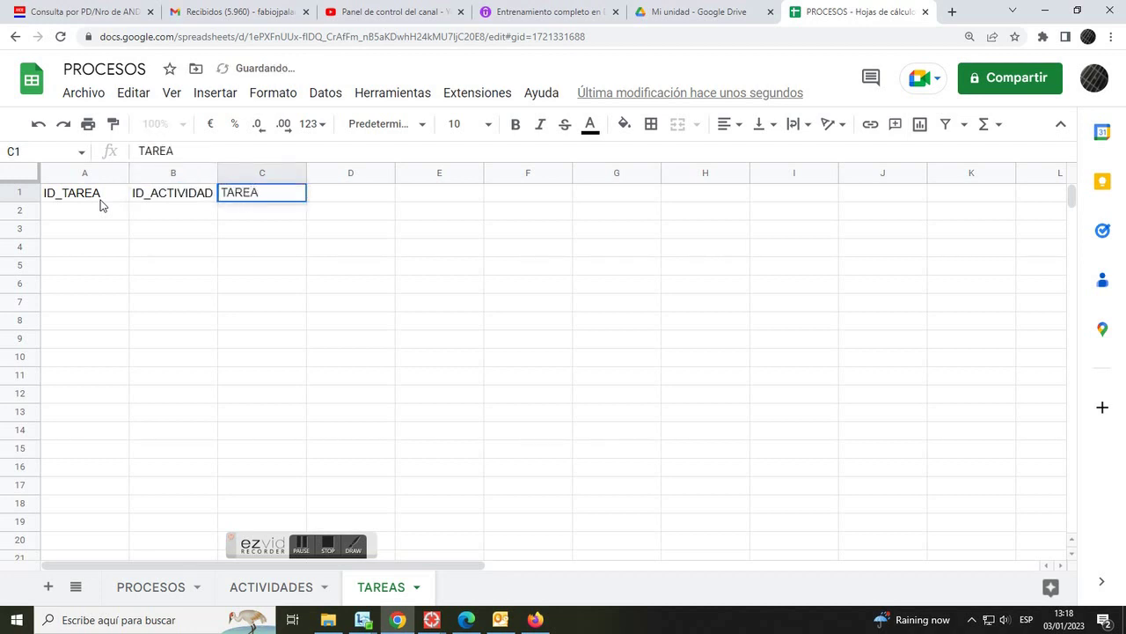
{"action": "key", "text": "Tab"}
{"action": "type", "text": "REALIZADO_TAREA"}
{"action": "key", "text": "Return"}
{"action": "key", "text": "Up"}
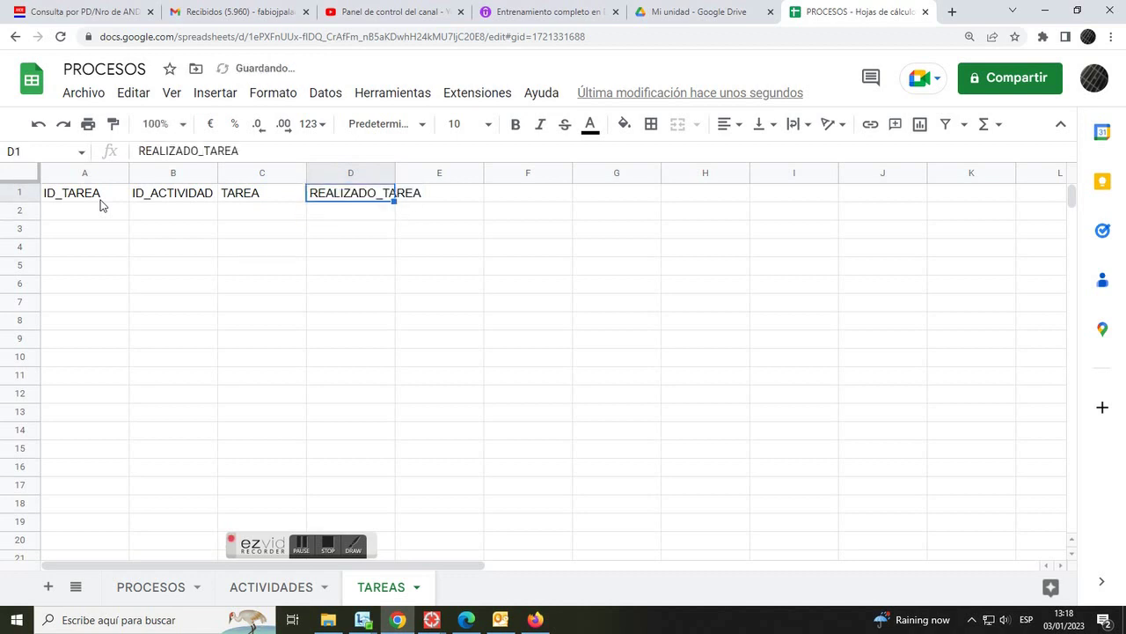
{"action": "double_click", "coordinate": [394, 168]}
Enter the headers META_TAREA in E1 and AVANCE_TAREA in F1 of the TAREAS sheet
{"action": "left_click", "coordinate": [494, 196]}
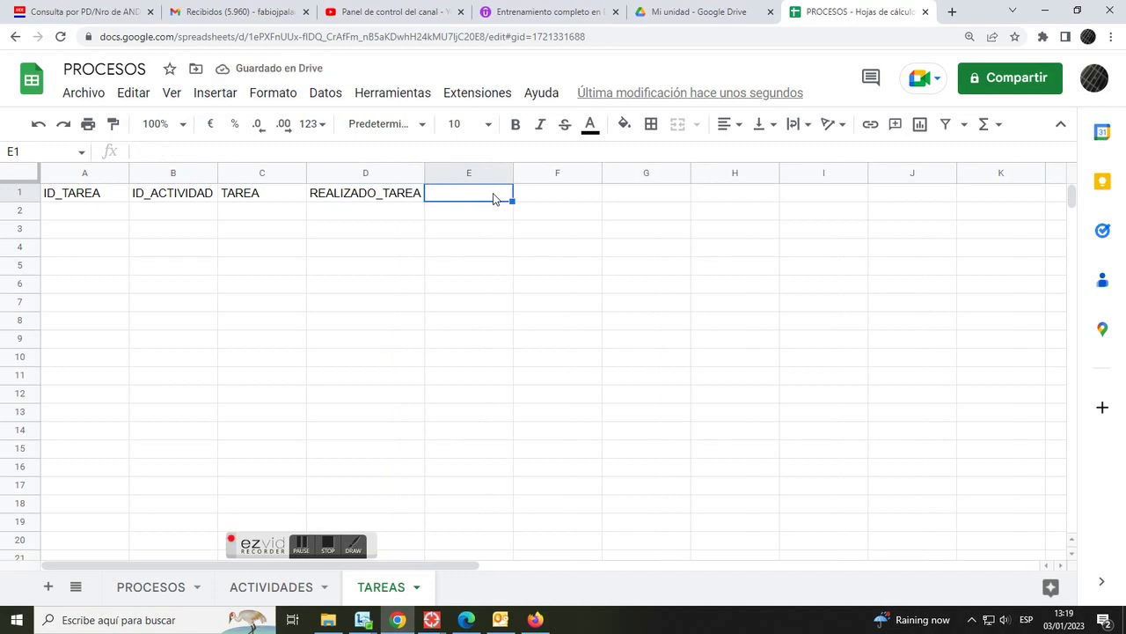
{"action": "type", "text": "META"}
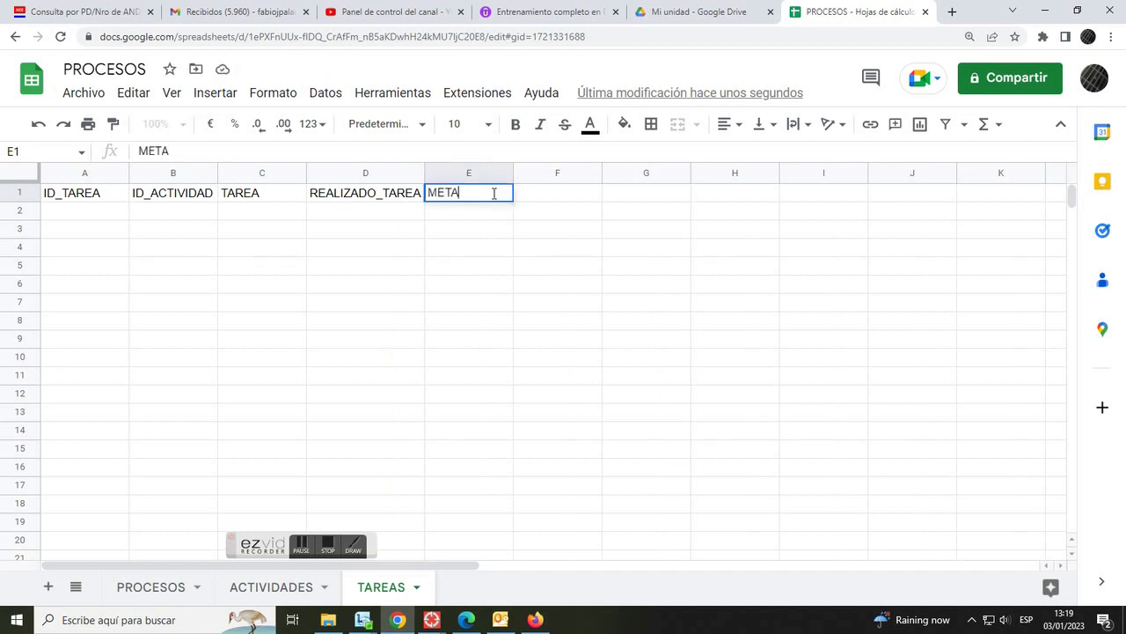
{"action": "type", "text": "_TAREA"}
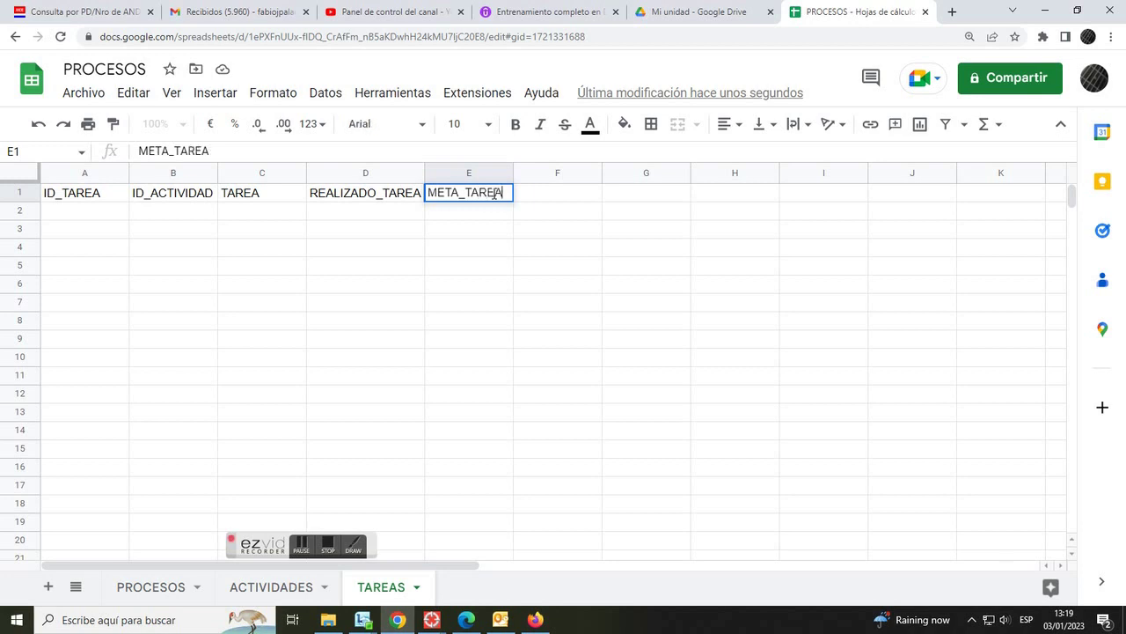
{"action": "key", "text": "Tab"}
{"action": "type", "text": "AVANCE_TAREA"}
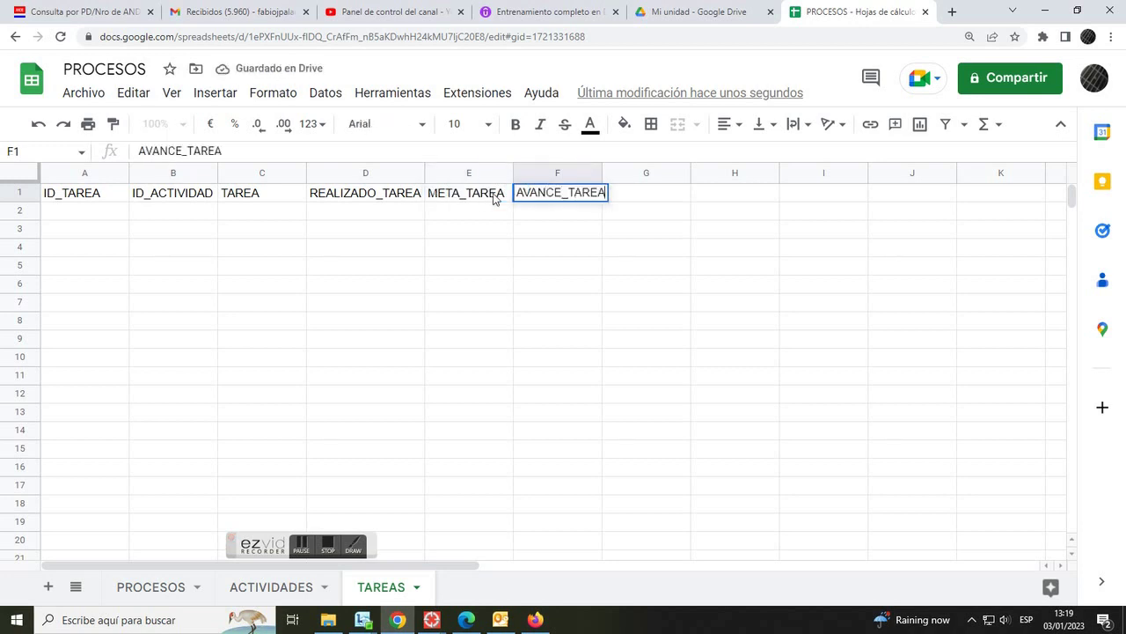
{"action": "key", "text": "Tab"}
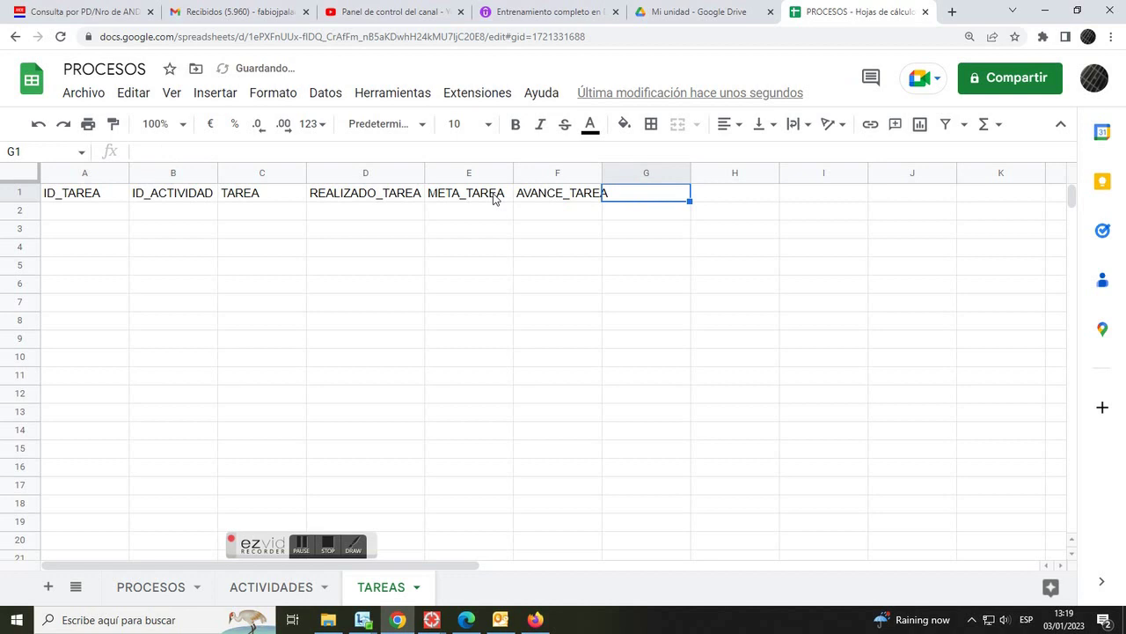
Enter the header FECHA_TAREA in G1 of the TAREAS sheet and fit column F to its header
{"action": "type", "text": "FE"}
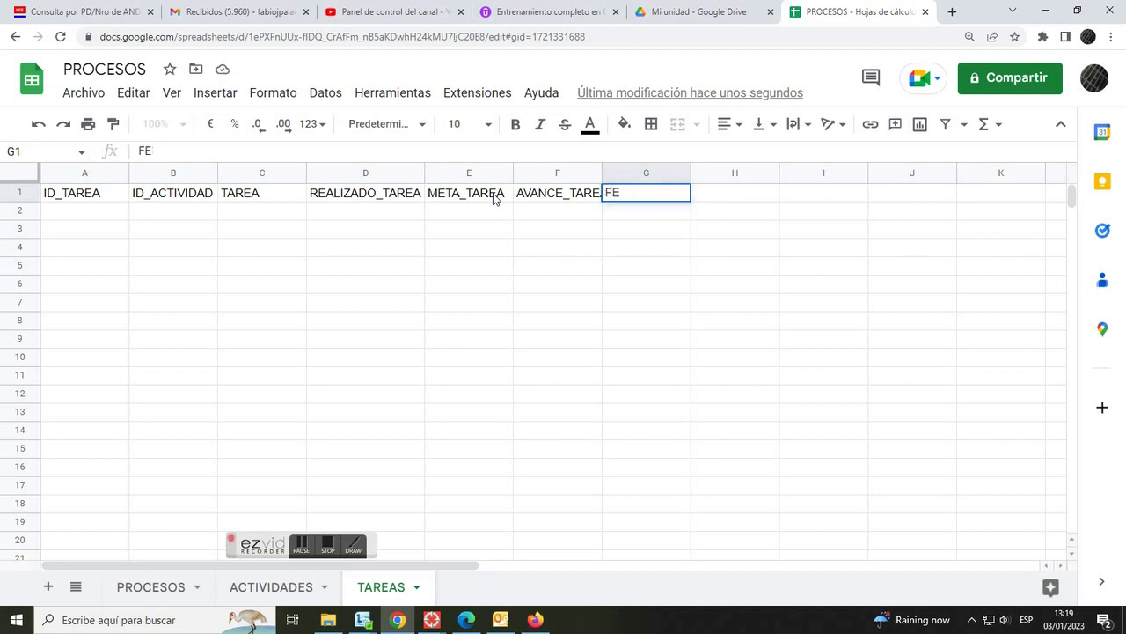
{"action": "type", "text": "HCHA_TAREA"}
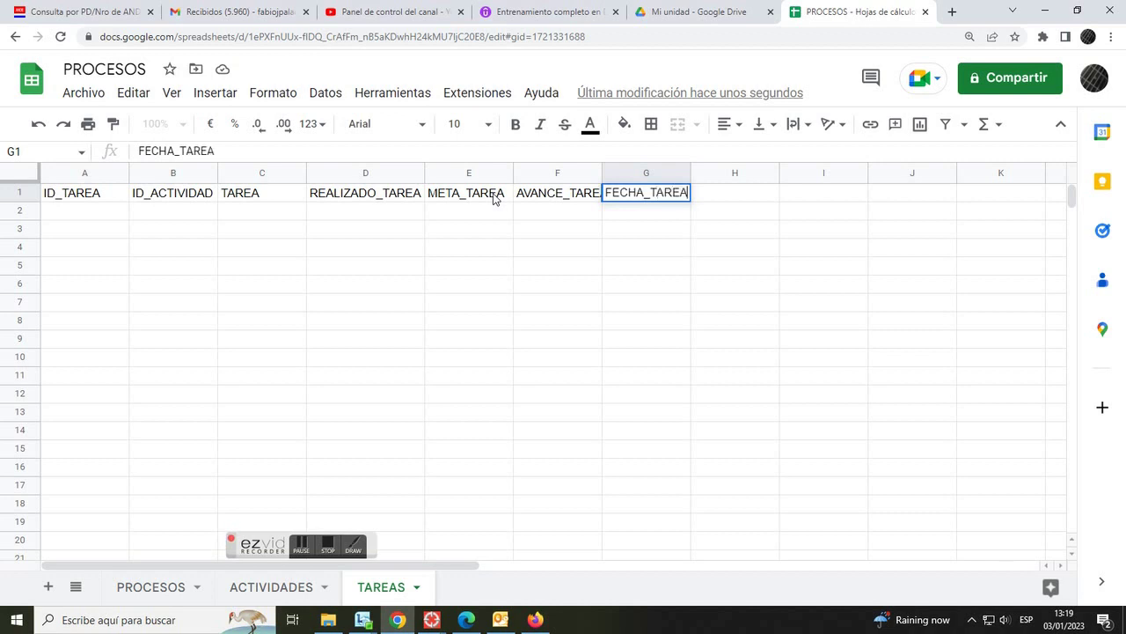
{"action": "key", "text": "Return"}
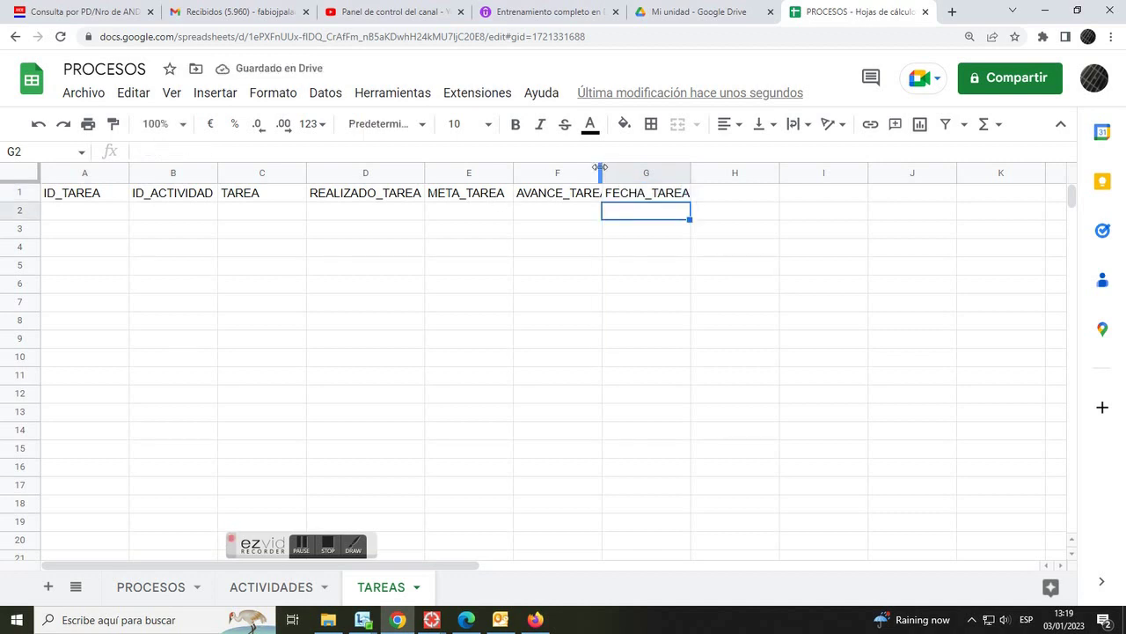
{"action": "double_click", "coordinate": [602, 171]}
Format the headers in A1:G1 of the TAREAS sheet as bold with a light magenta fill
{"action": "left_click_drag", "start_coordinate": [119, 194], "coordinate": [660, 194]}
{"action": "left_click", "coordinate": [517, 125]}
{"action": "left_click", "coordinate": [624, 124]}
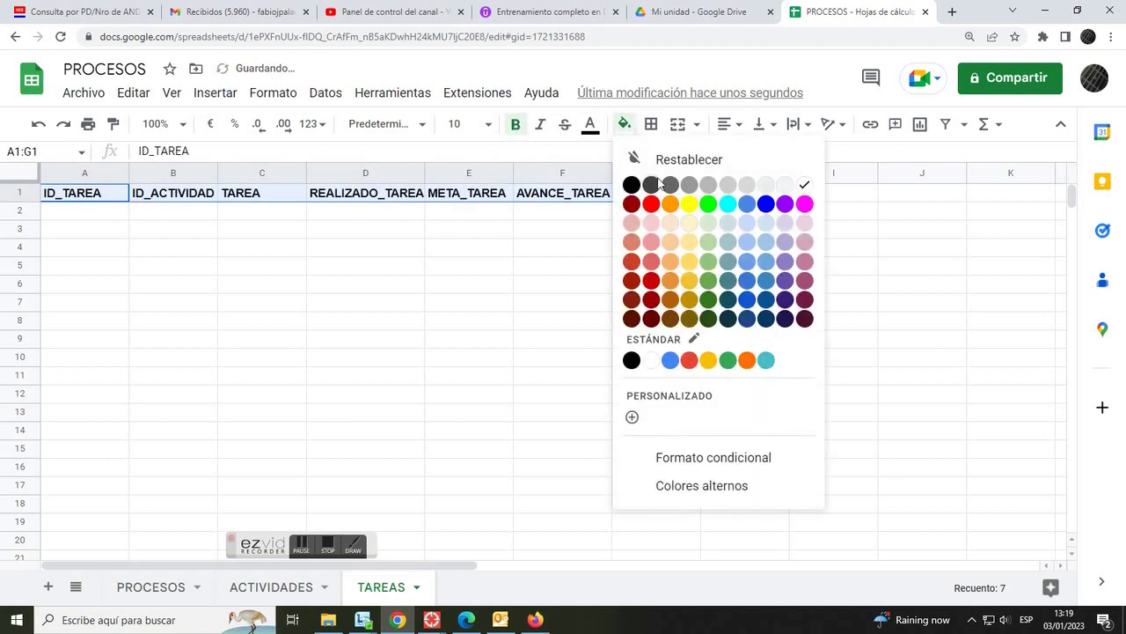
{"action": "left_click", "coordinate": [805, 223]}
{"action": "left_click", "coordinate": [656, 228]}
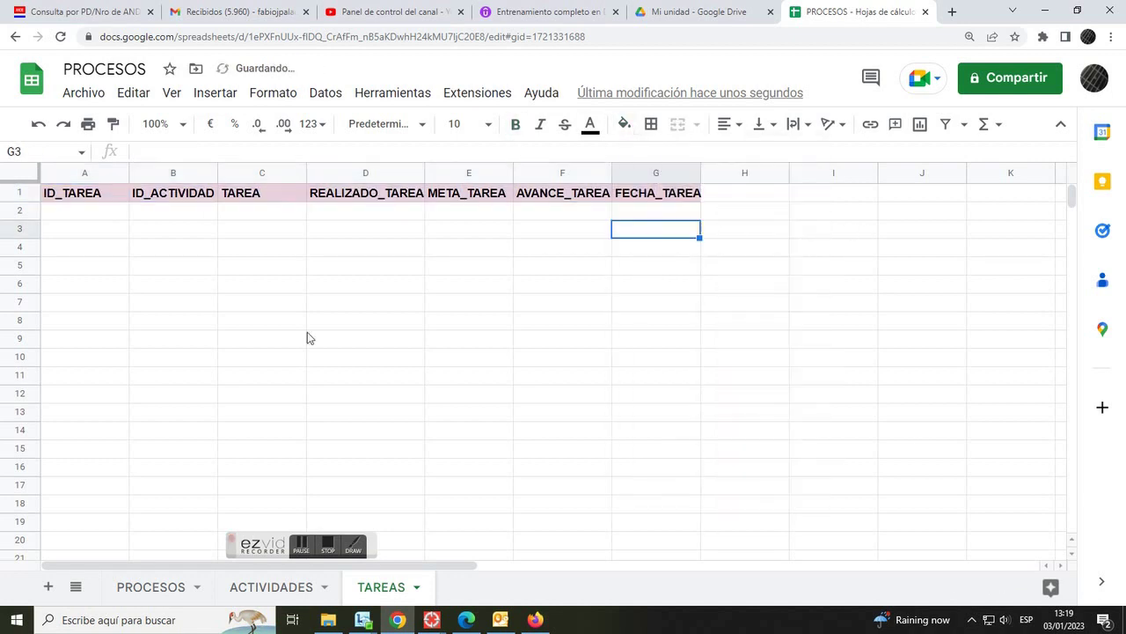
{"action": "left_click", "coordinate": [143, 586]}
{"action": "left_click", "coordinate": [248, 595]}
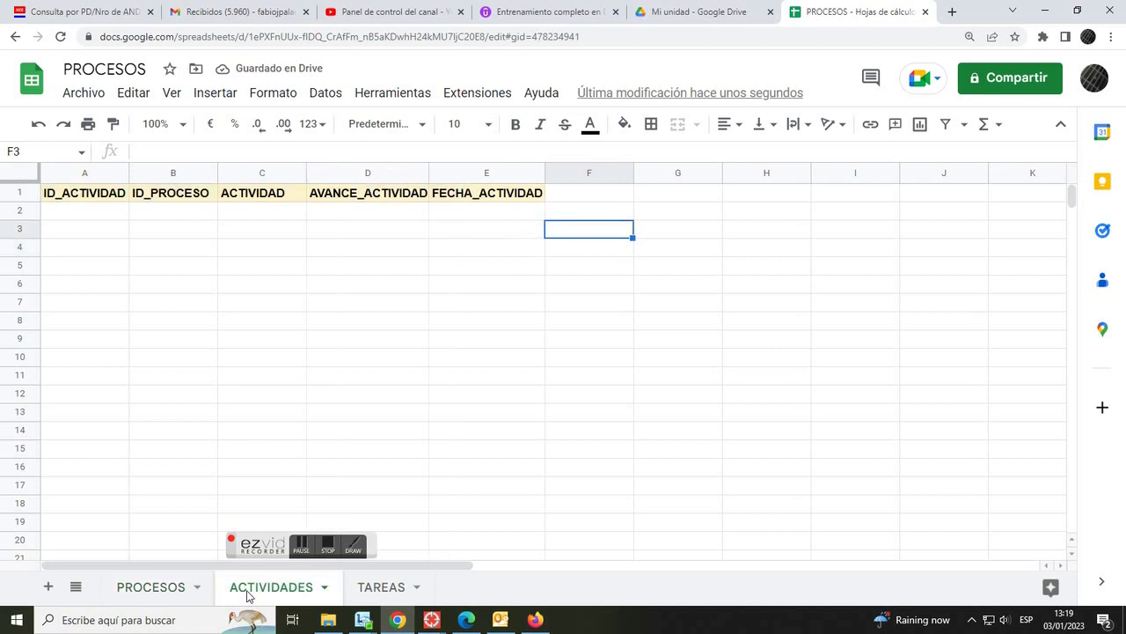
{"action": "left_click", "coordinate": [391, 591]}
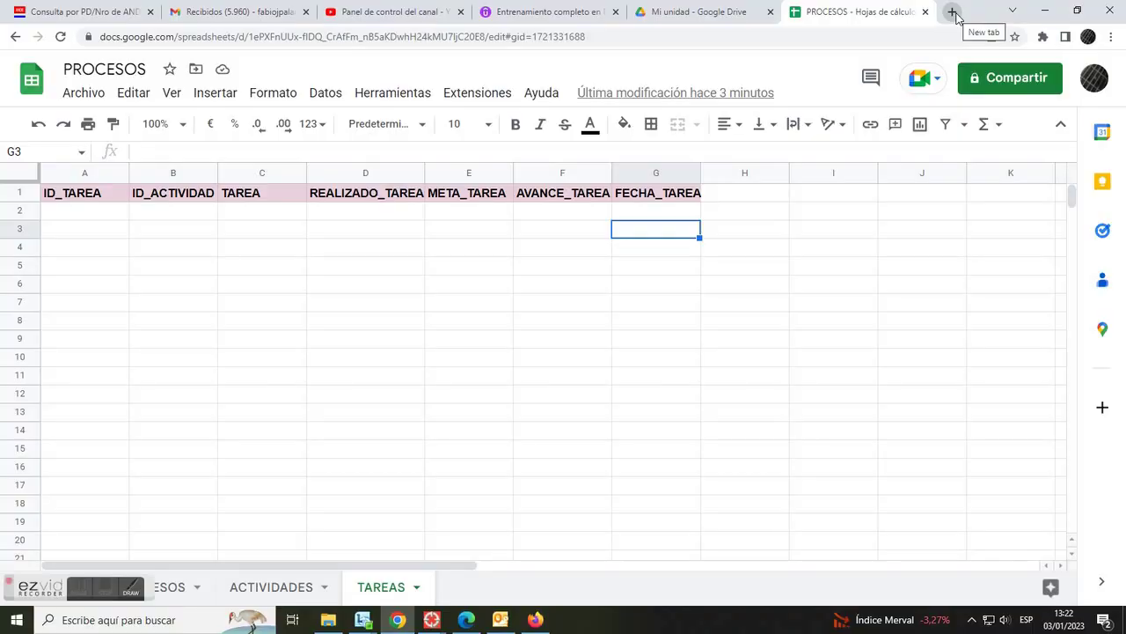
Switch to AppSheet by opening appsheet.com/home/apps in a new browser tab
{"action": "left_click", "coordinate": [953, 12]}
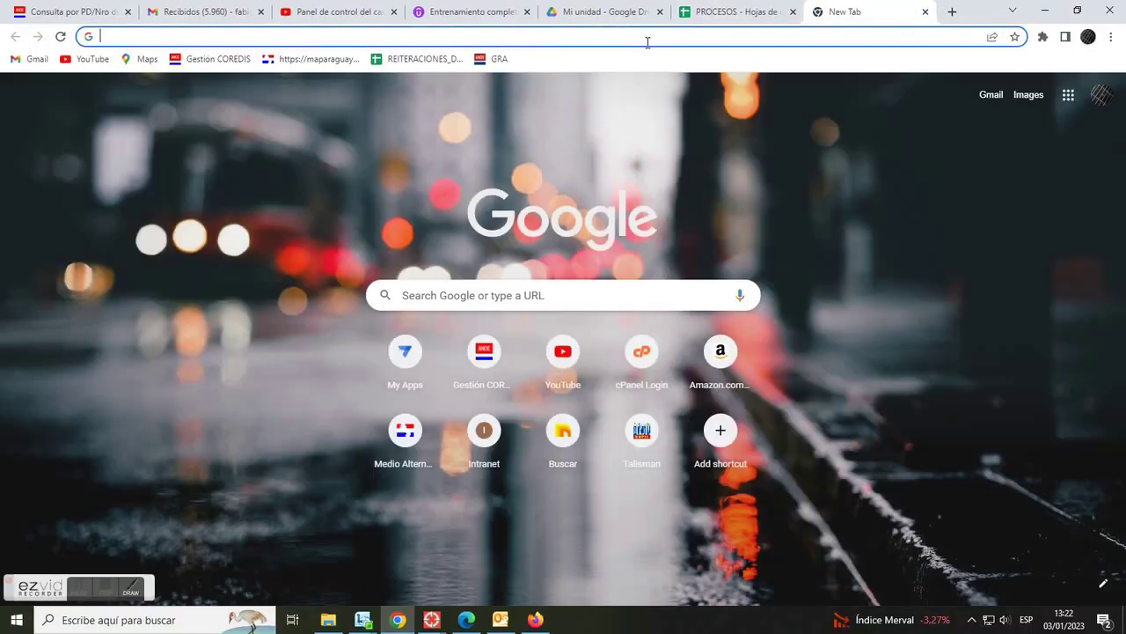
{"action": "left_click", "coordinate": [647, 40]}
{"action": "type", "text": "appsheet.com/home/apps"}
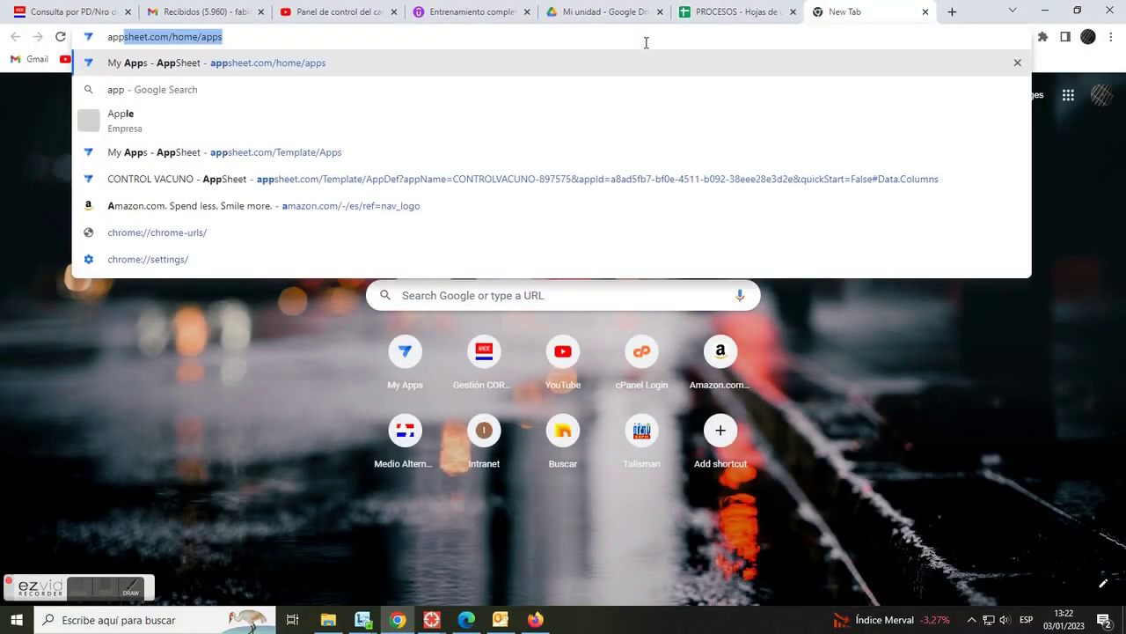
{"action": "key", "text": "Return"}
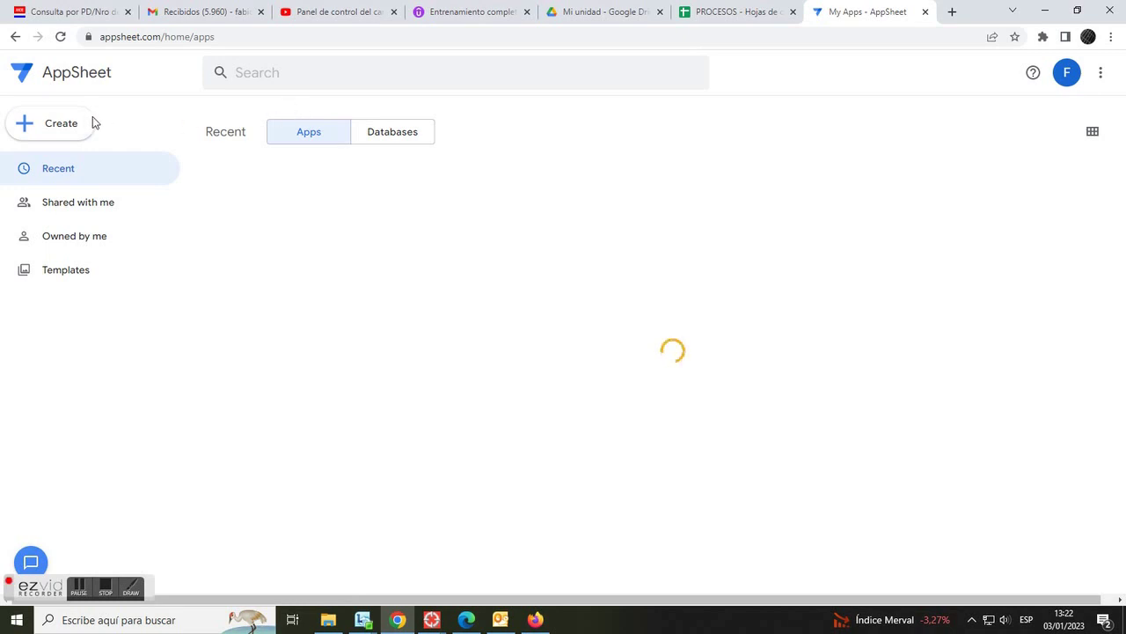
Create a new app from existing data, named PROCESOS with the category Field Service, and proceed to choosing its data
{"action": "left_click", "coordinate": [64, 128]}
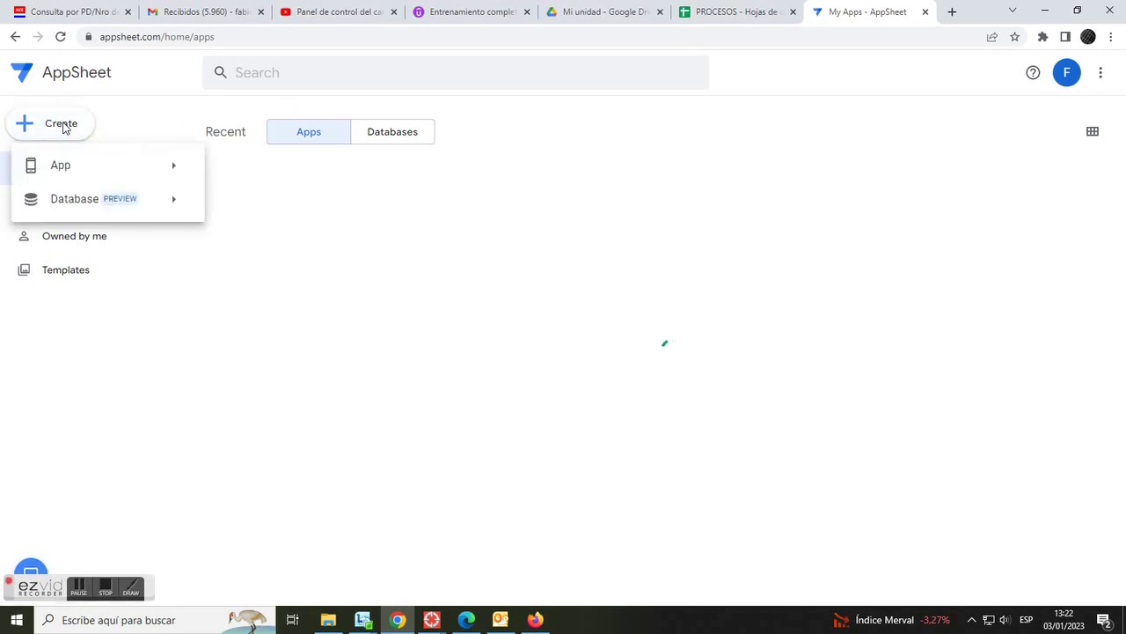
{"action": "mouse_move", "coordinate": [150, 171]}
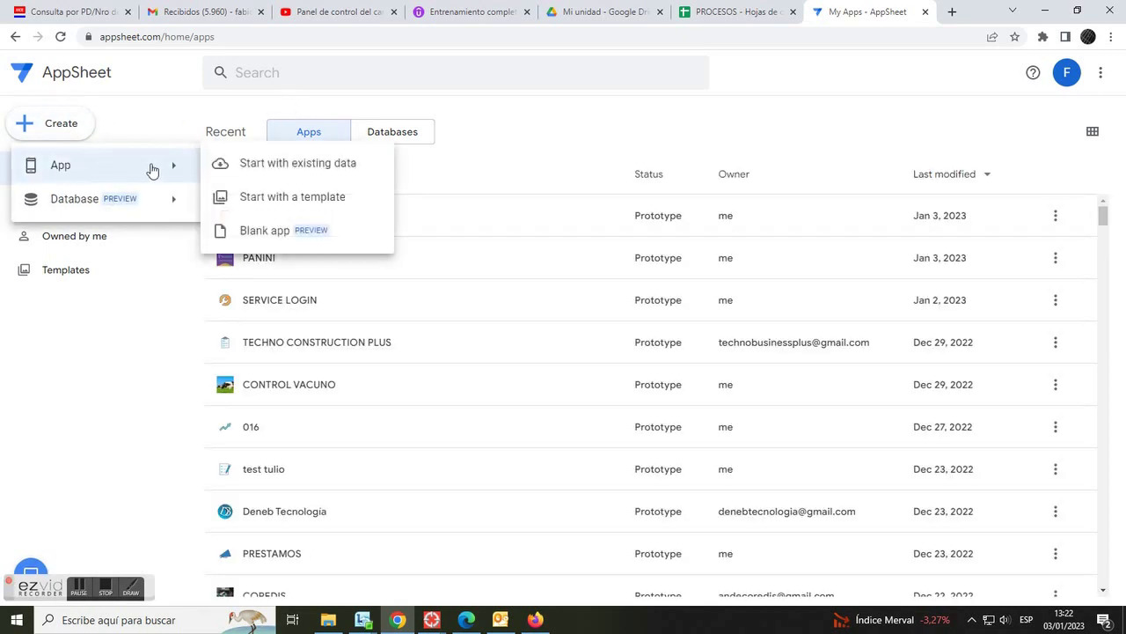
{"action": "left_click", "coordinate": [321, 166]}
{"action": "left_click_drag", "start_coordinate": [472, 139], "coordinate": [267, 134]}
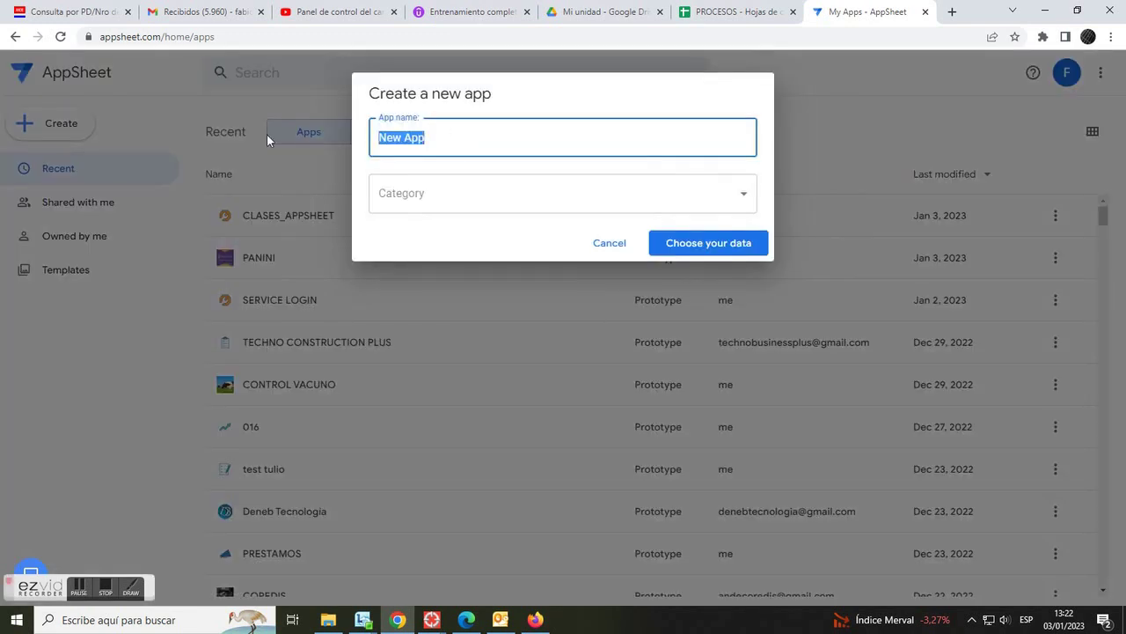
{"action": "type", "text": "PROCESOS"}
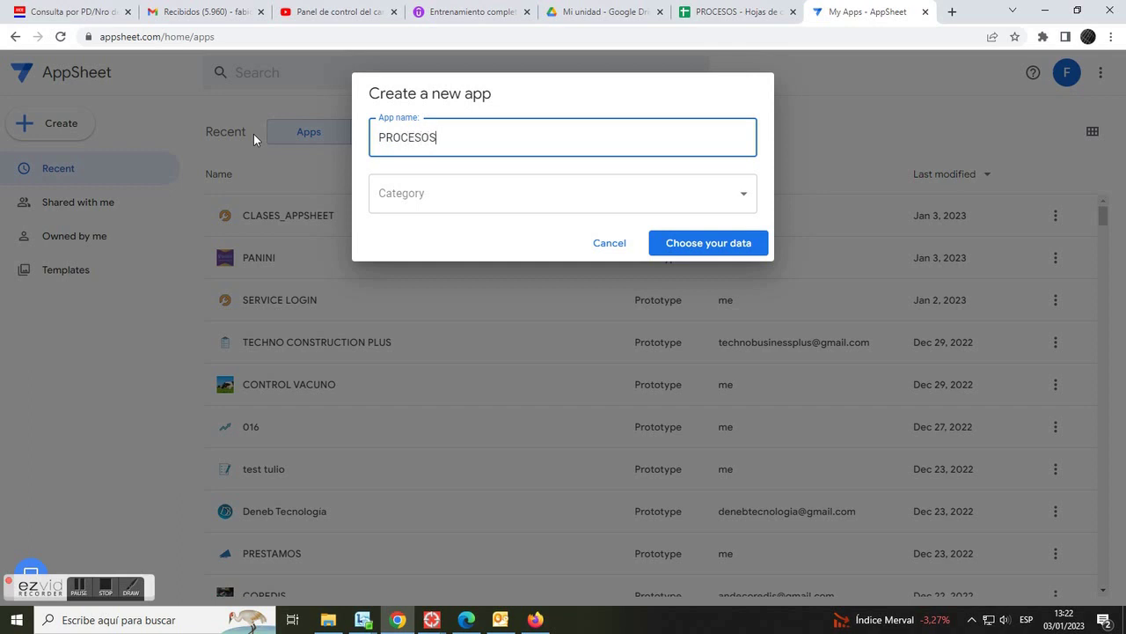
{"action": "left_click", "coordinate": [668, 187]}
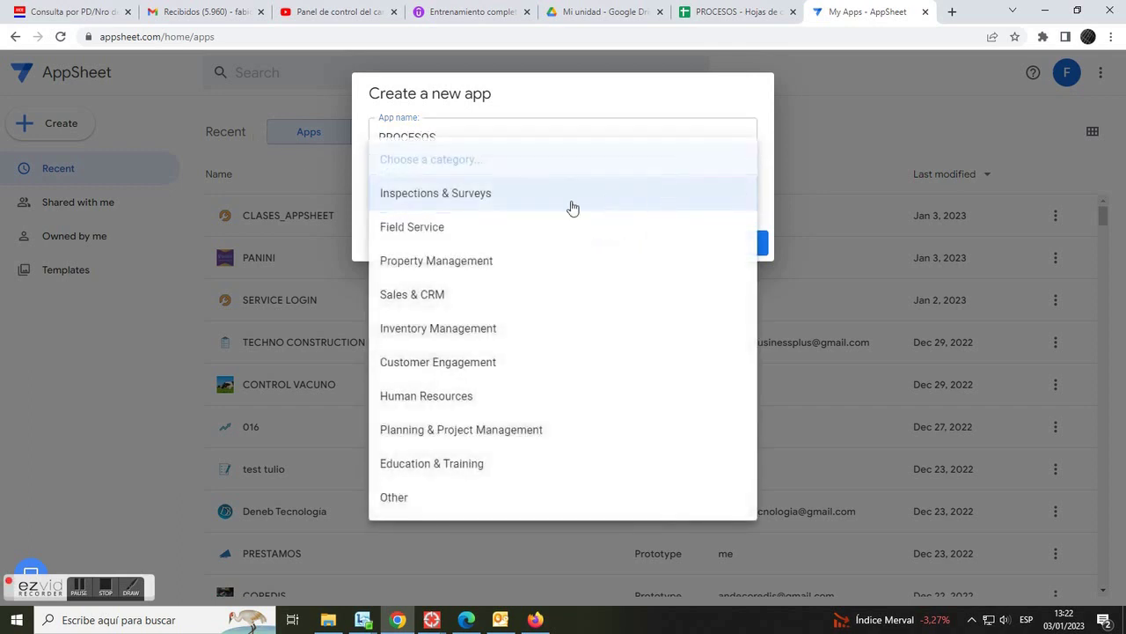
{"action": "left_click", "coordinate": [423, 231]}
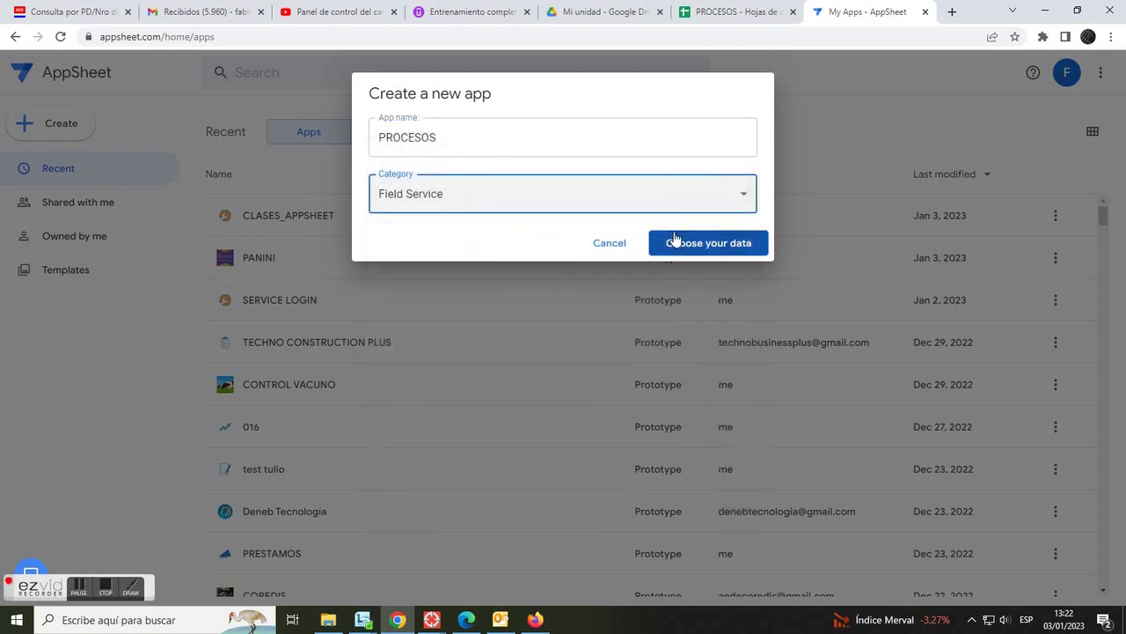
{"action": "left_click", "coordinate": [705, 245]}
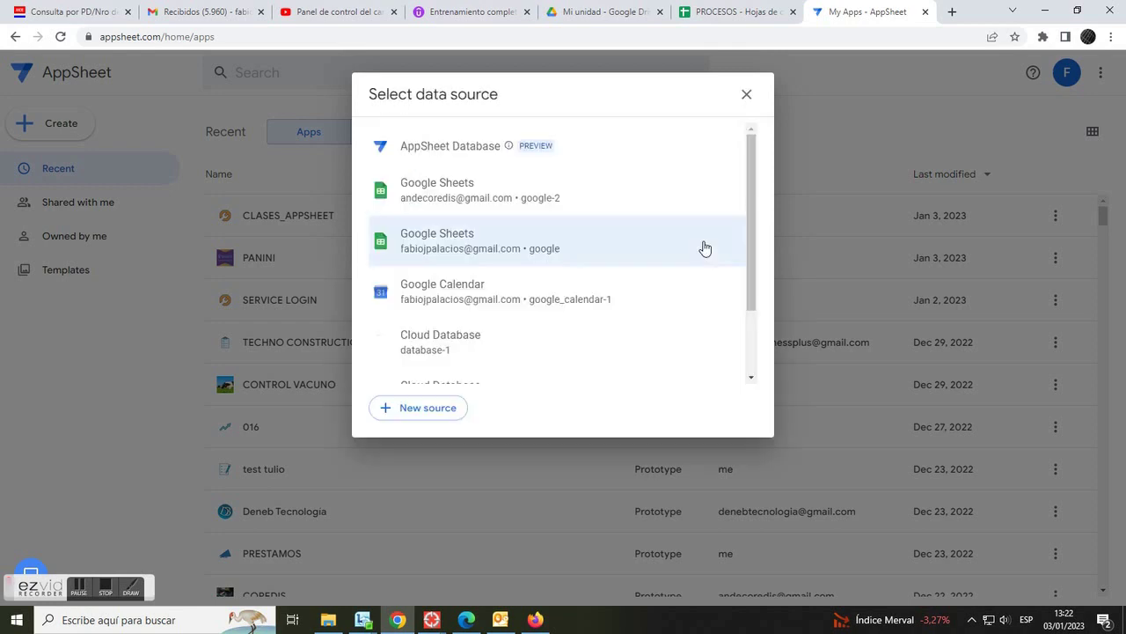
Choose the PROCESOS spreadsheet from the personal Google Sheets source as the app's data and dismiss the welcome dialog
{"action": "left_click", "coordinate": [472, 253]}
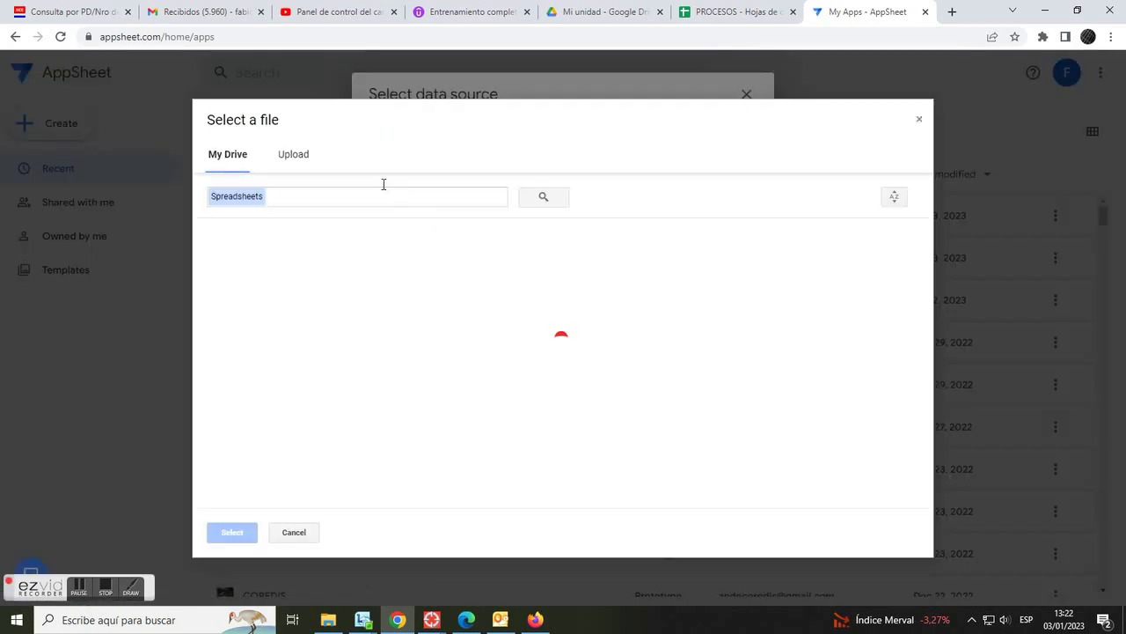
{"action": "type", "text": "PROCESOS"}
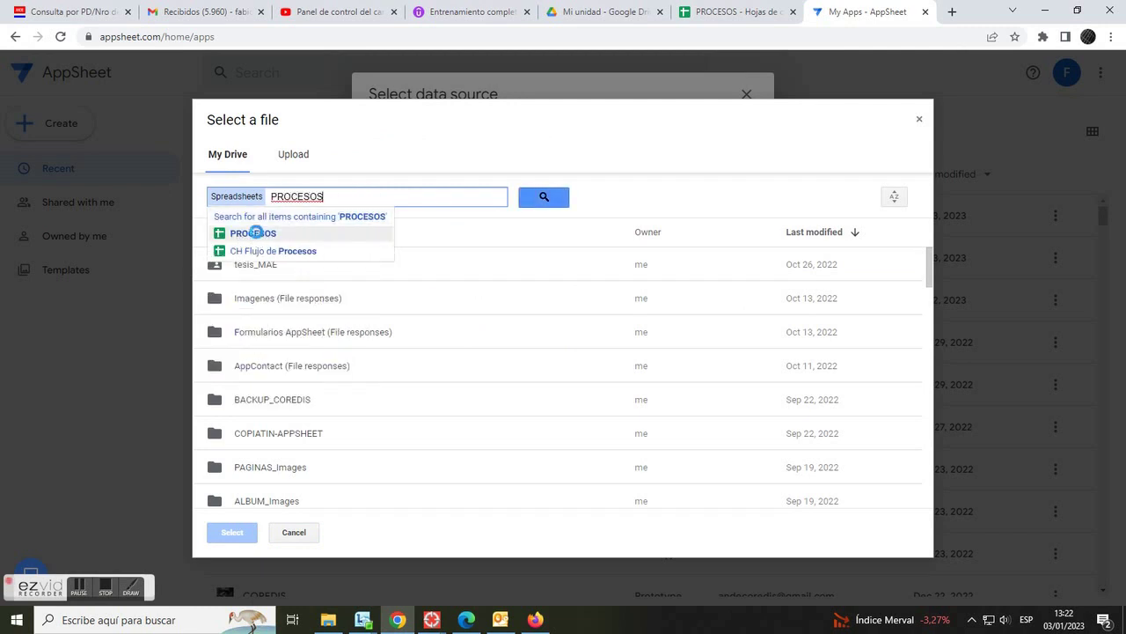
{"action": "left_click", "coordinate": [256, 234]}
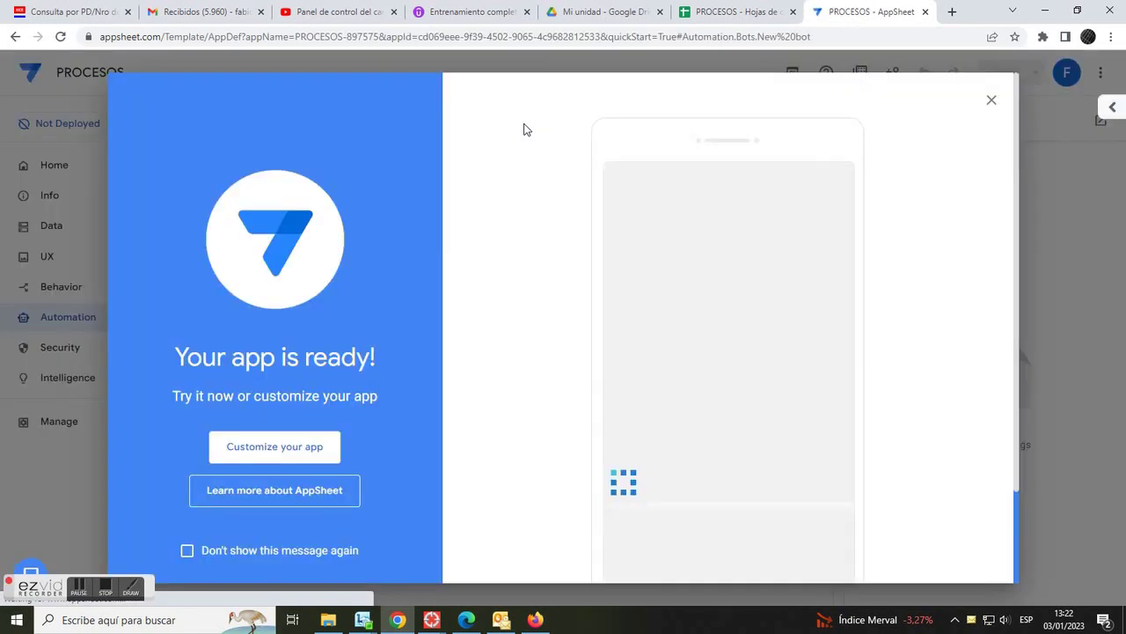
{"action": "left_click", "coordinate": [990, 102]}
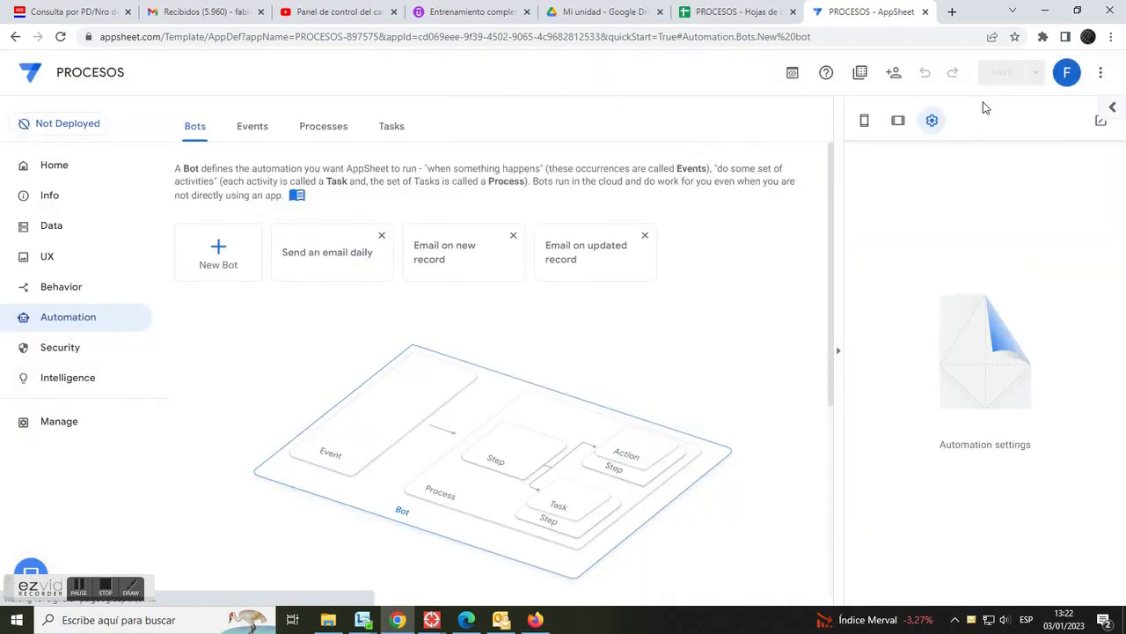
Add the suggested tables ACTIVIDADES and TAREAS from the PROCESOS spreadsheet to the app's data
{"action": "left_click", "coordinate": [58, 226]}
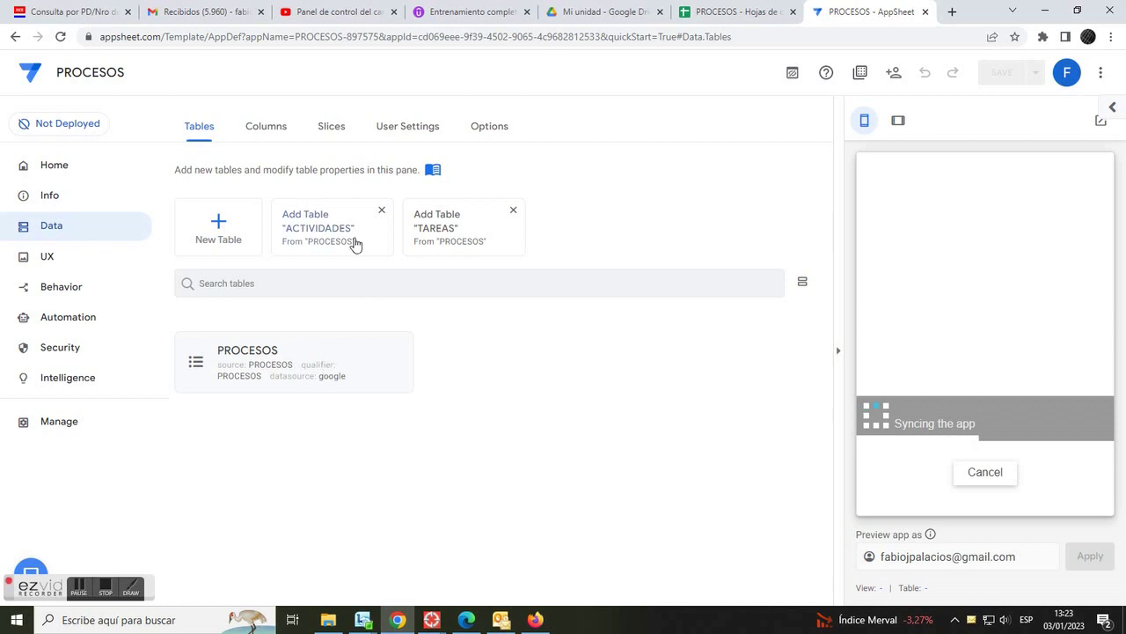
{"action": "left_click", "coordinate": [320, 232]}
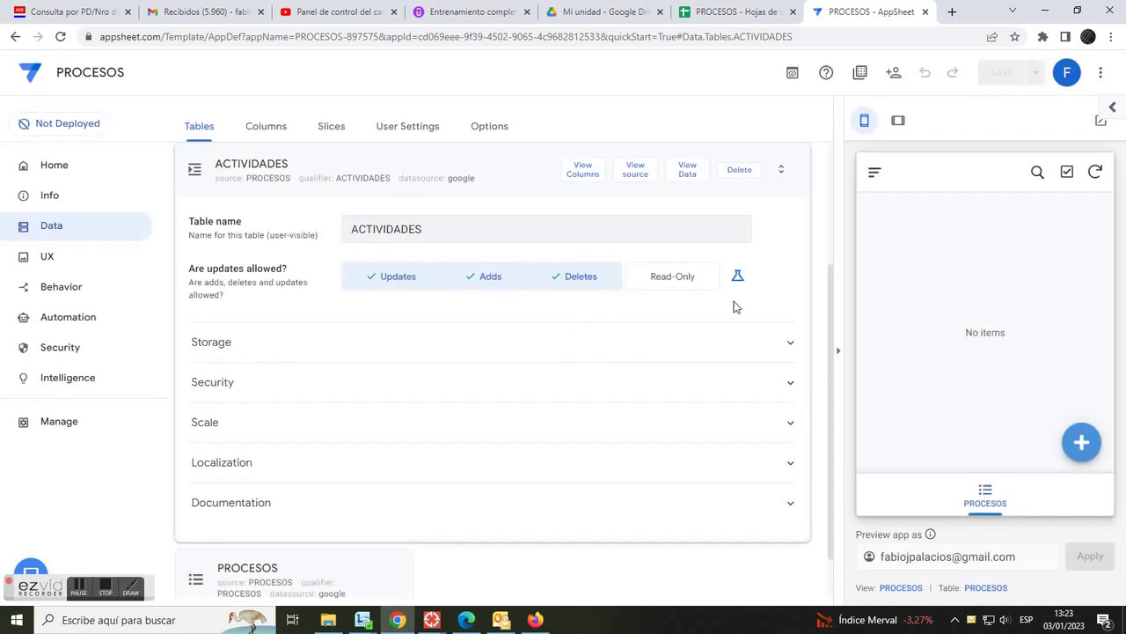
{"action": "left_click", "coordinate": [506, 182]}
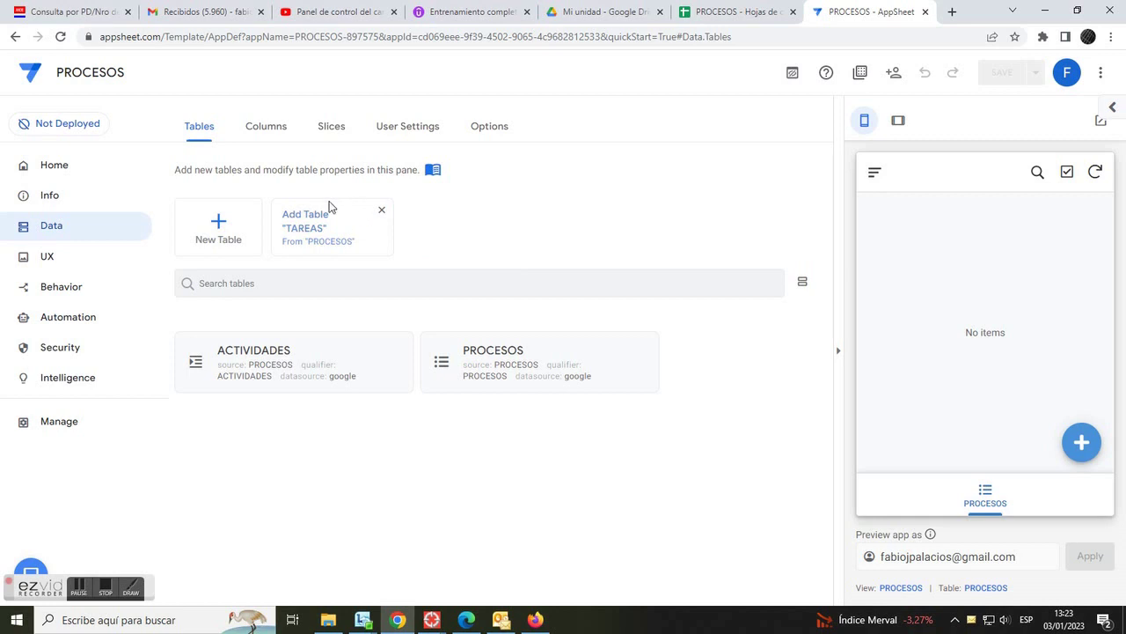
{"action": "left_click", "coordinate": [319, 226]}
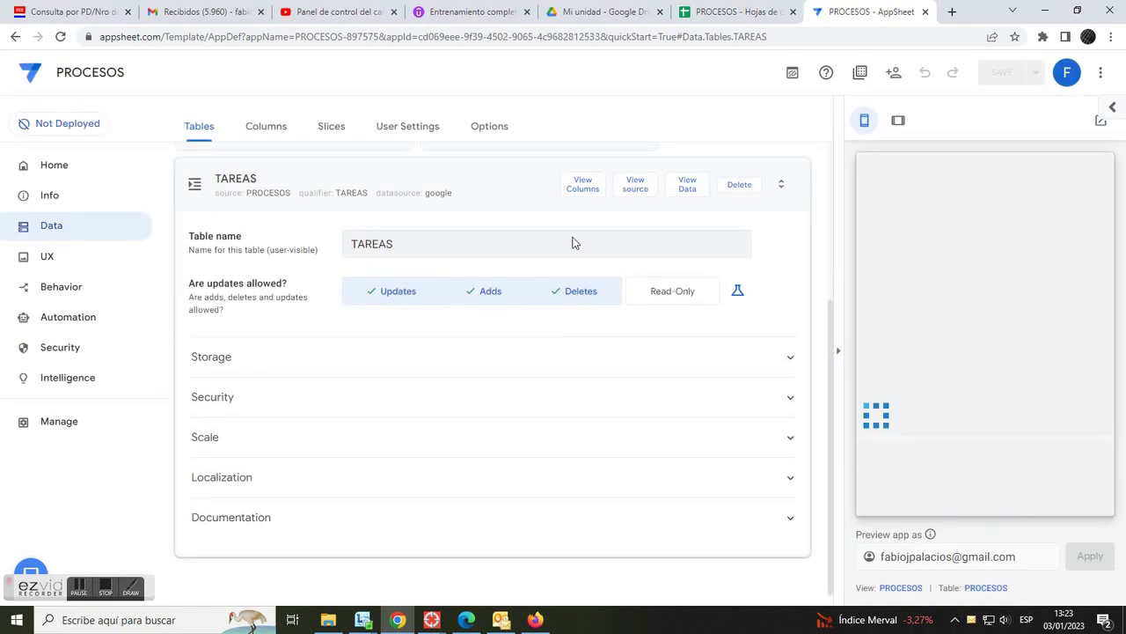
{"action": "left_click", "coordinate": [512, 202]}
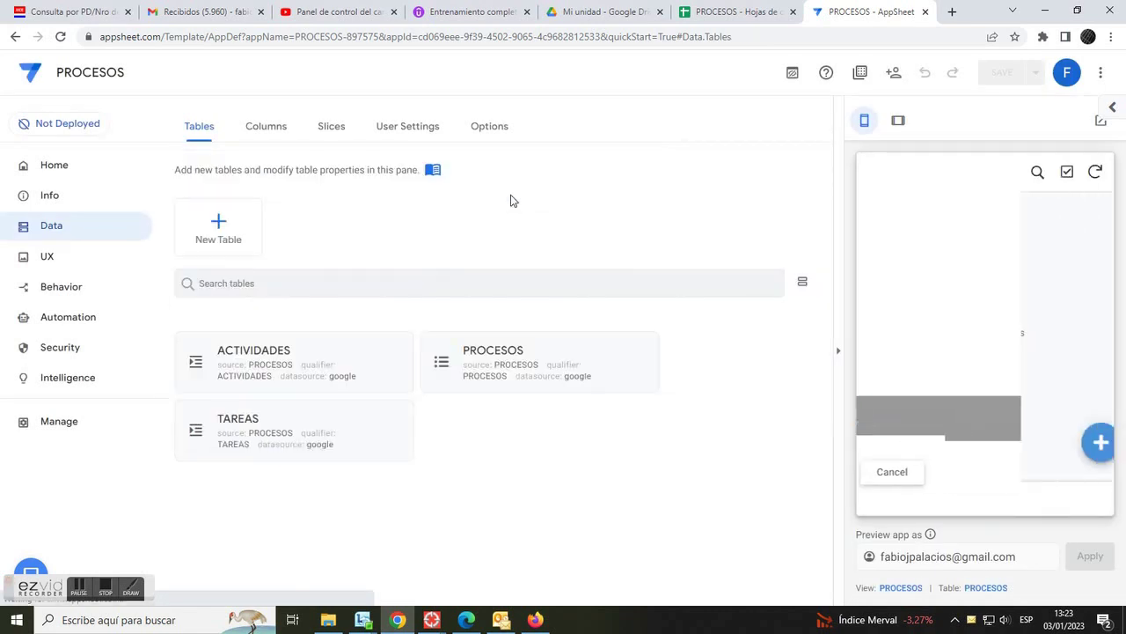
Switch to the new editor, look through the three tables and open the columns of the PROCESOS table
{"action": "left_click", "coordinate": [793, 75]}
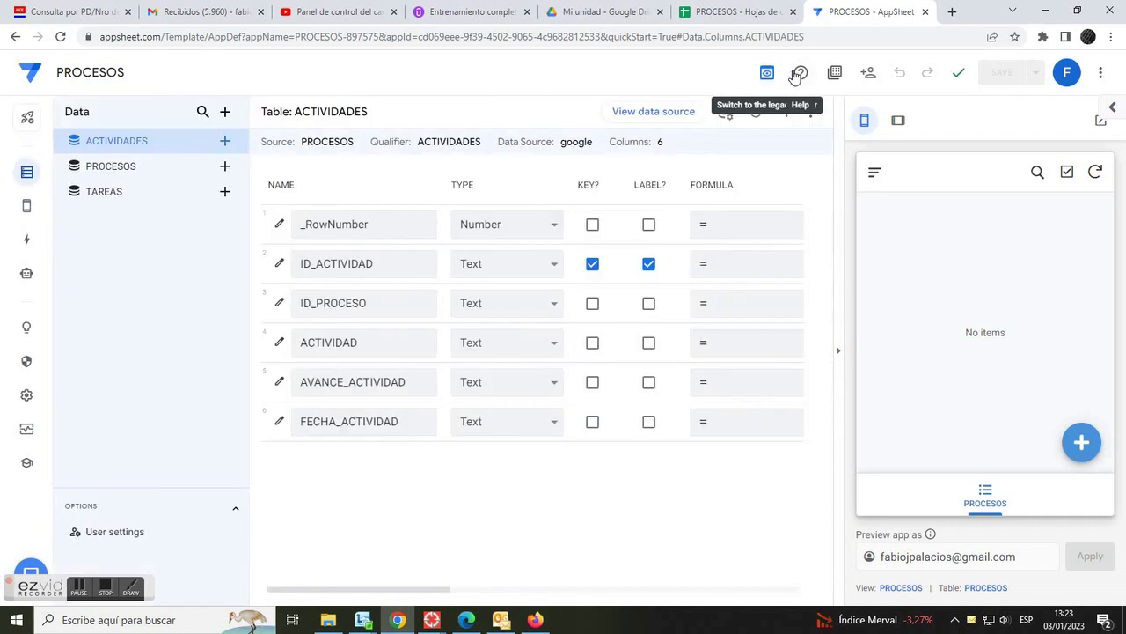
{"action": "left_click", "coordinate": [116, 169]}
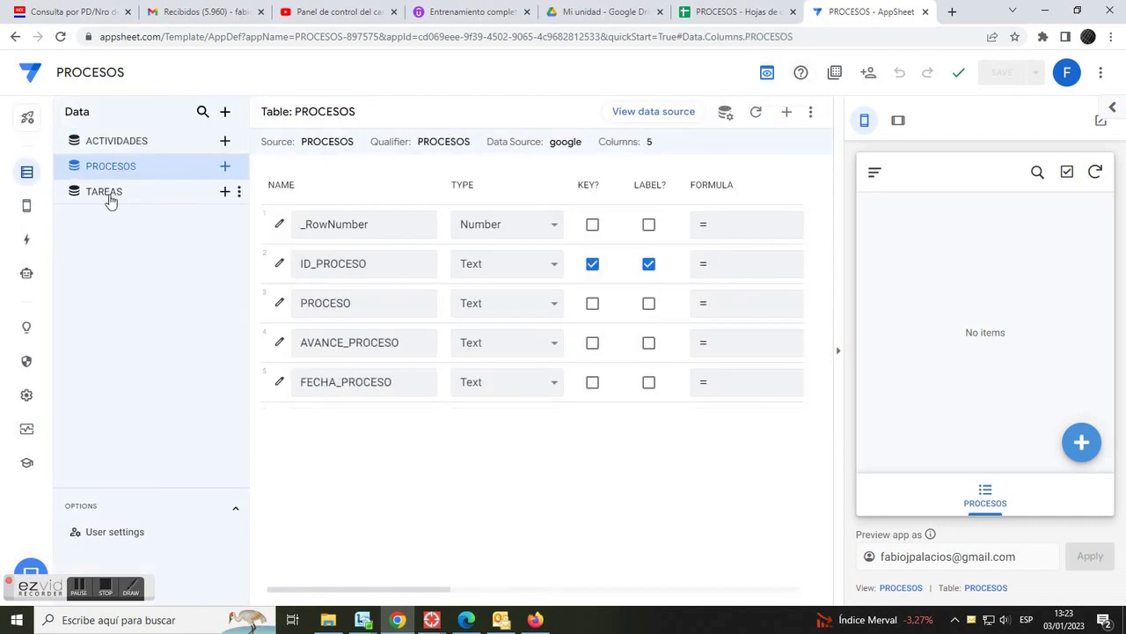
{"action": "left_click", "coordinate": [110, 196]}
{"action": "left_click", "coordinate": [116, 141]}
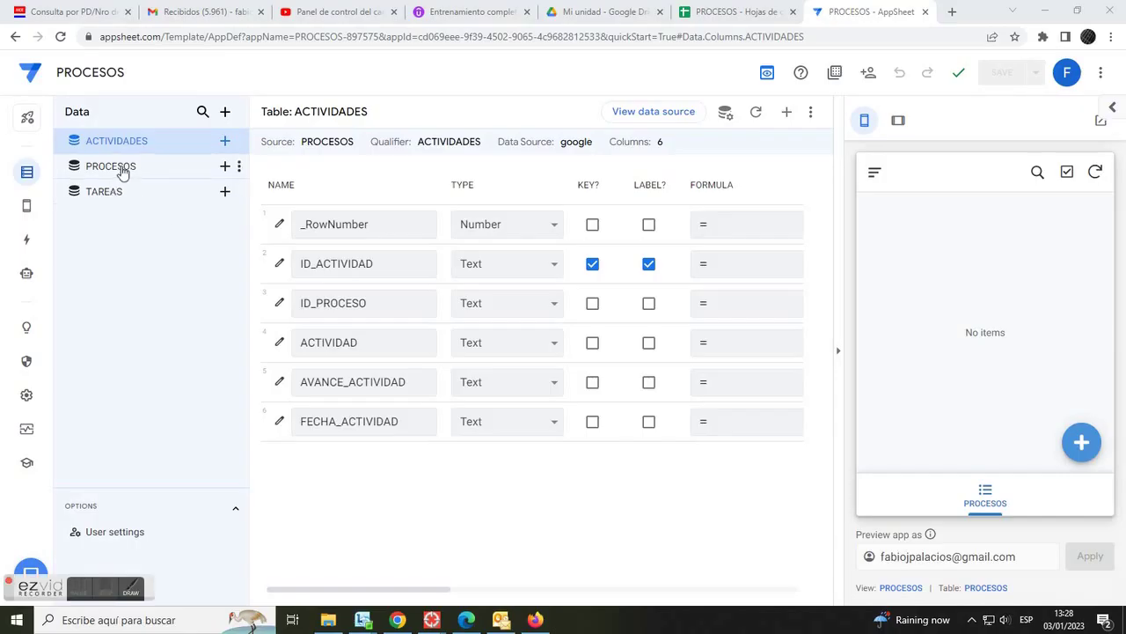
{"action": "left_click", "coordinate": [123, 169]}
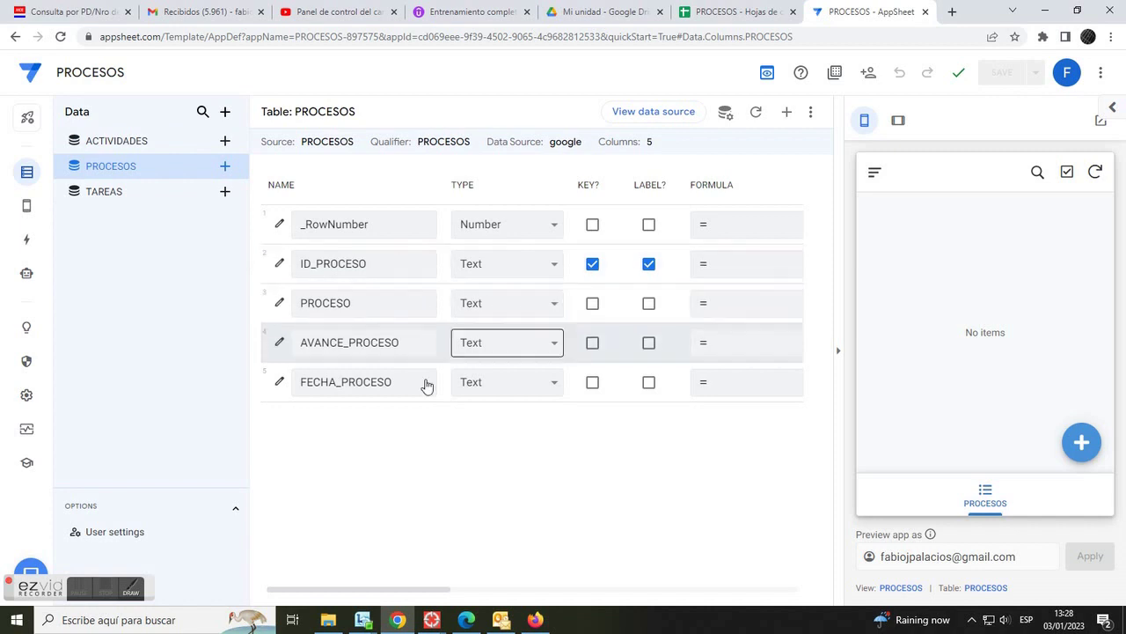
Hide the ID_PROCESO column and mark the PROCESO column as a label in the PROCESOS table
{"action": "left_click_drag", "start_coordinate": [364, 596], "coordinate": [415, 619]}
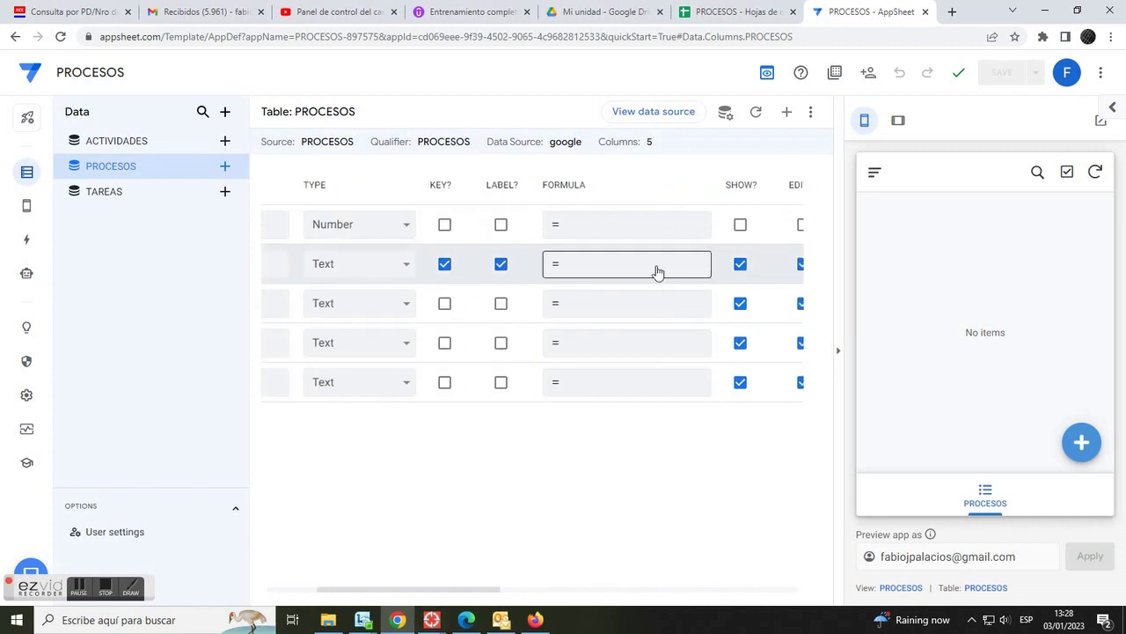
{"action": "left_click", "coordinate": [740, 266]}
{"action": "left_click", "coordinate": [501, 303]}
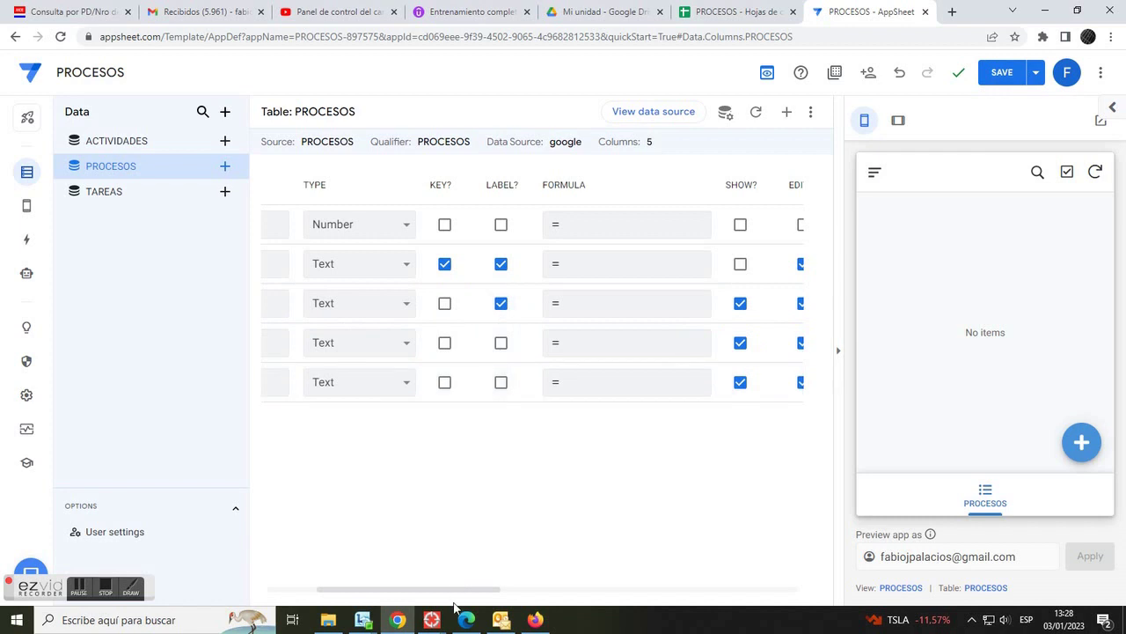
Set the type of the AVANCE_PROCESO column to Percent
{"action": "left_click_drag", "start_coordinate": [456, 597], "coordinate": [390, 596]}
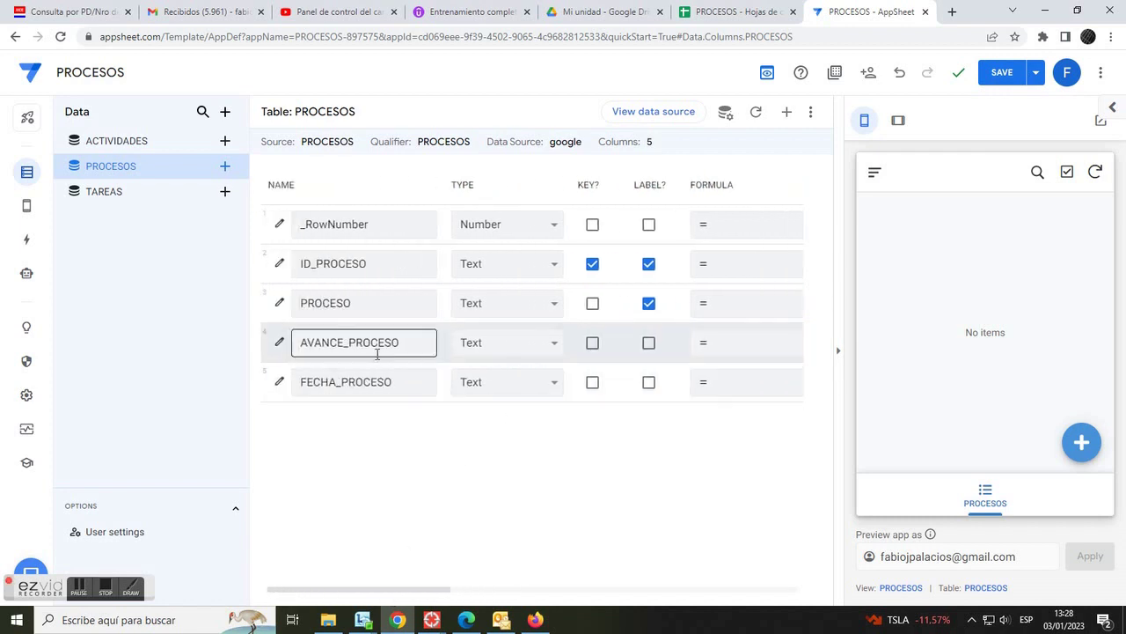
{"action": "left_click", "coordinate": [543, 349]}
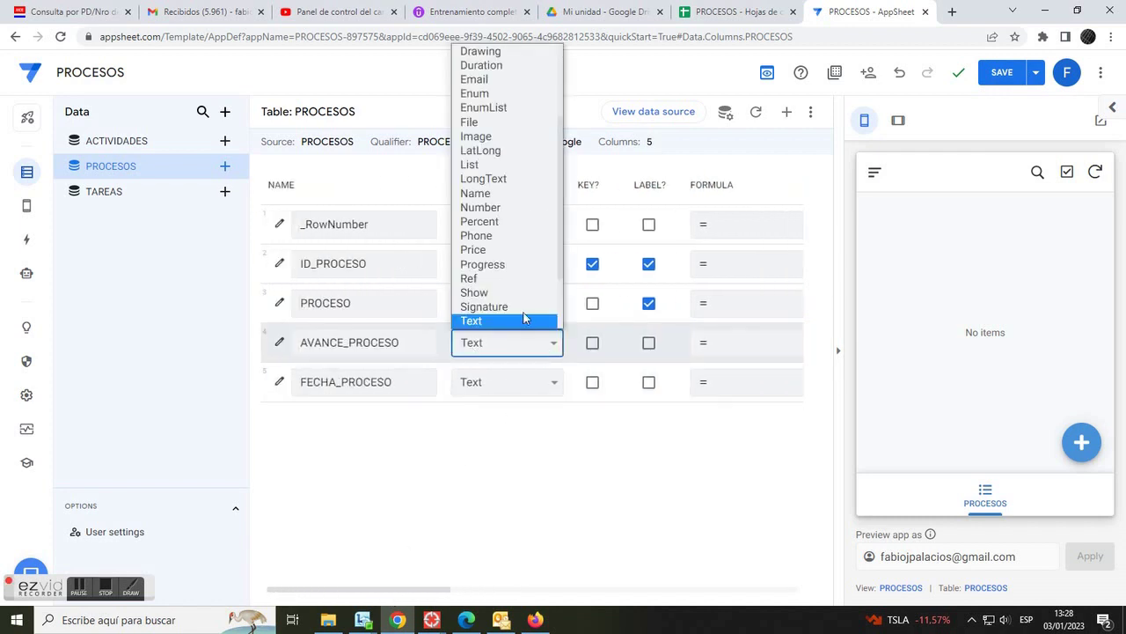
{"action": "left_click", "coordinate": [497, 221]}
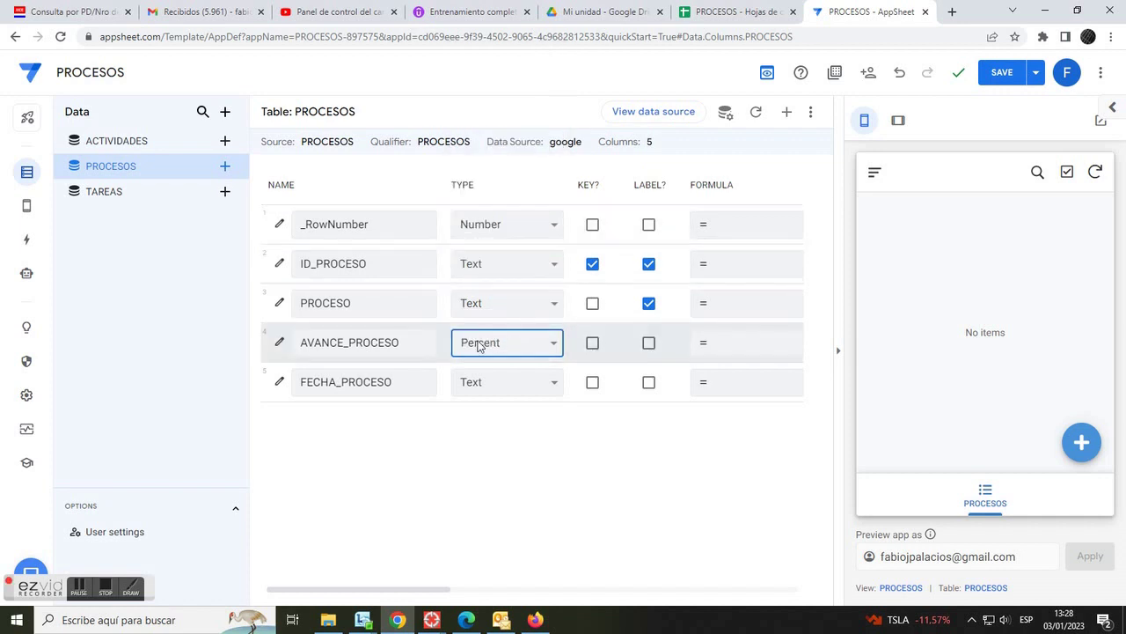
Set the FECHA_PROCESO column's type to DateTime and make it ignore seconds
{"action": "left_click", "coordinate": [554, 385]}
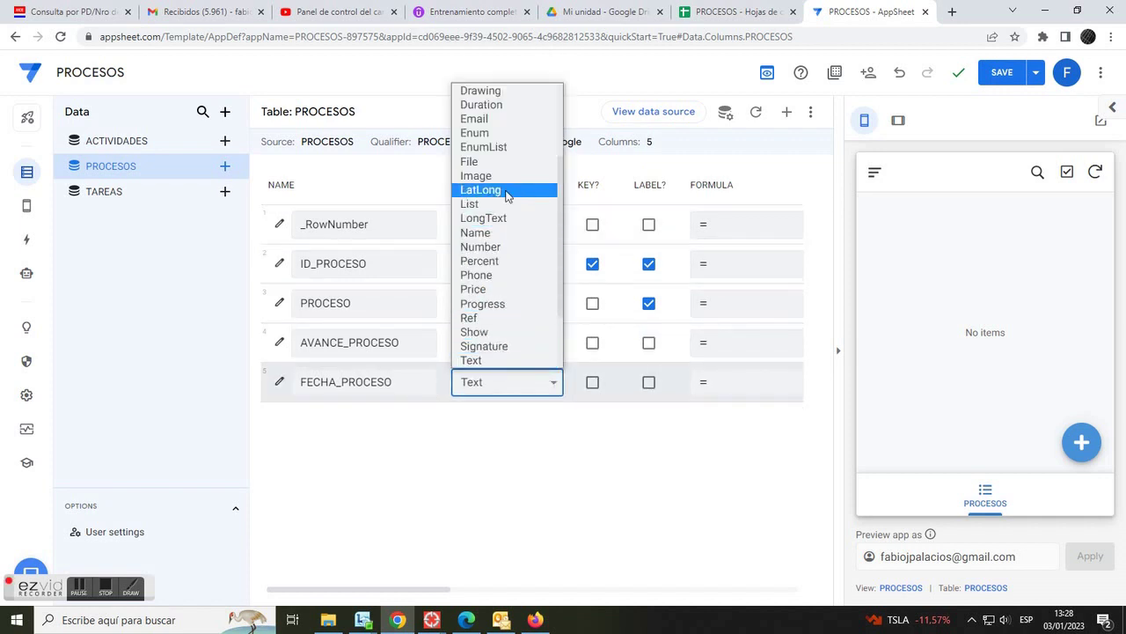
{"action": "scroll", "coordinate": [492, 287], "scroll_direction": "up", "scroll_amount": 3}
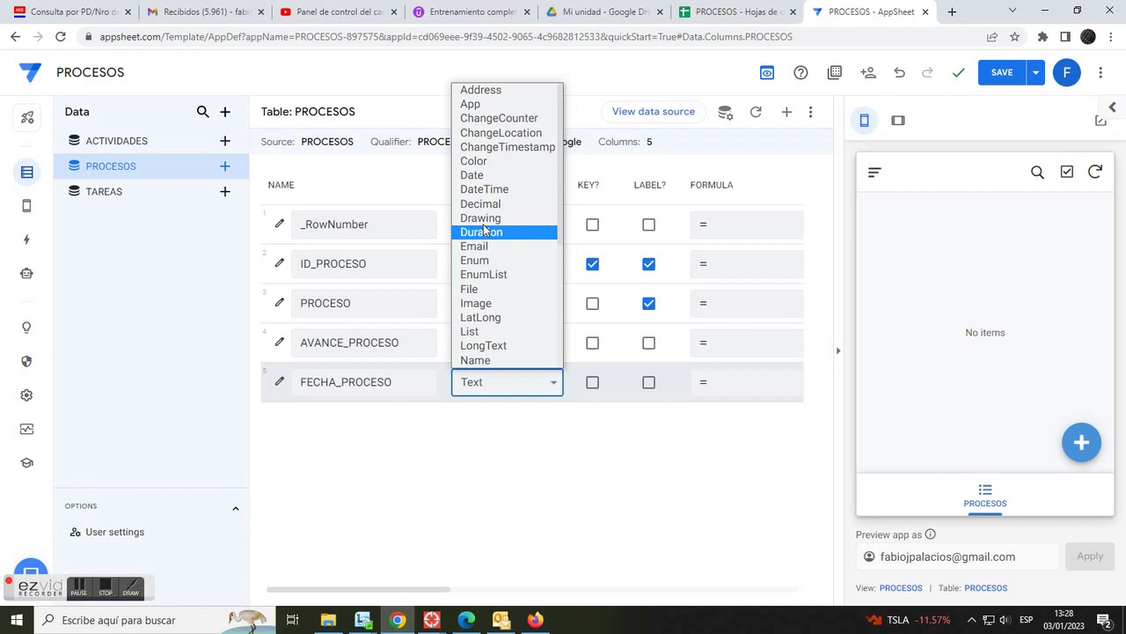
{"action": "left_click", "coordinate": [495, 199]}
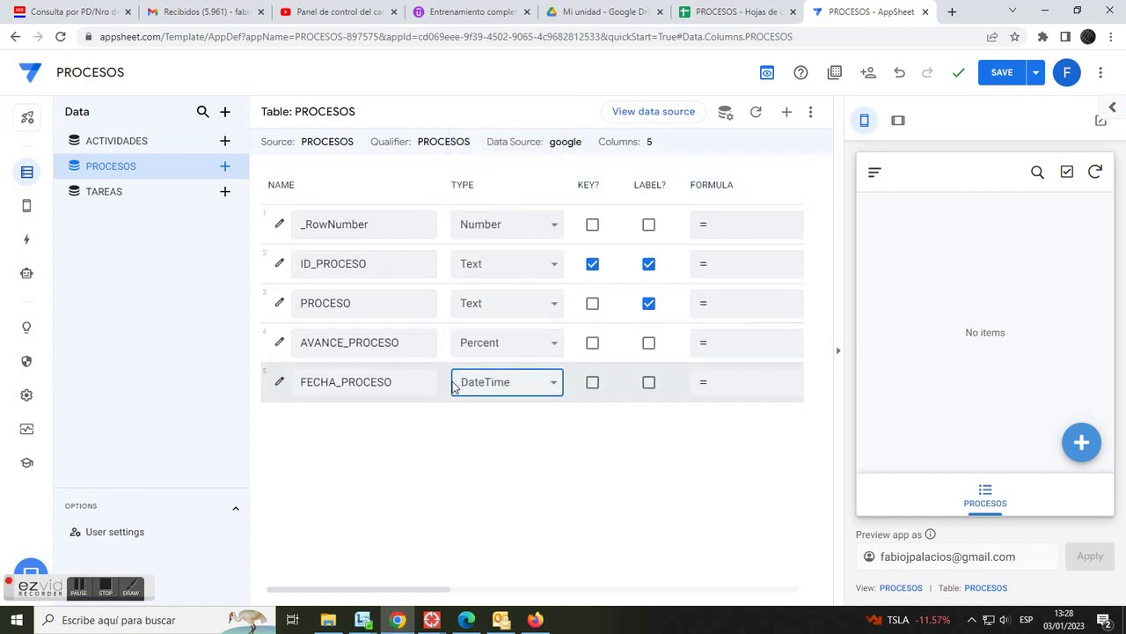
{"action": "left_click", "coordinate": [279, 385]}
{"action": "scroll", "coordinate": [368, 471], "scroll_direction": "down", "scroll_amount": 1}
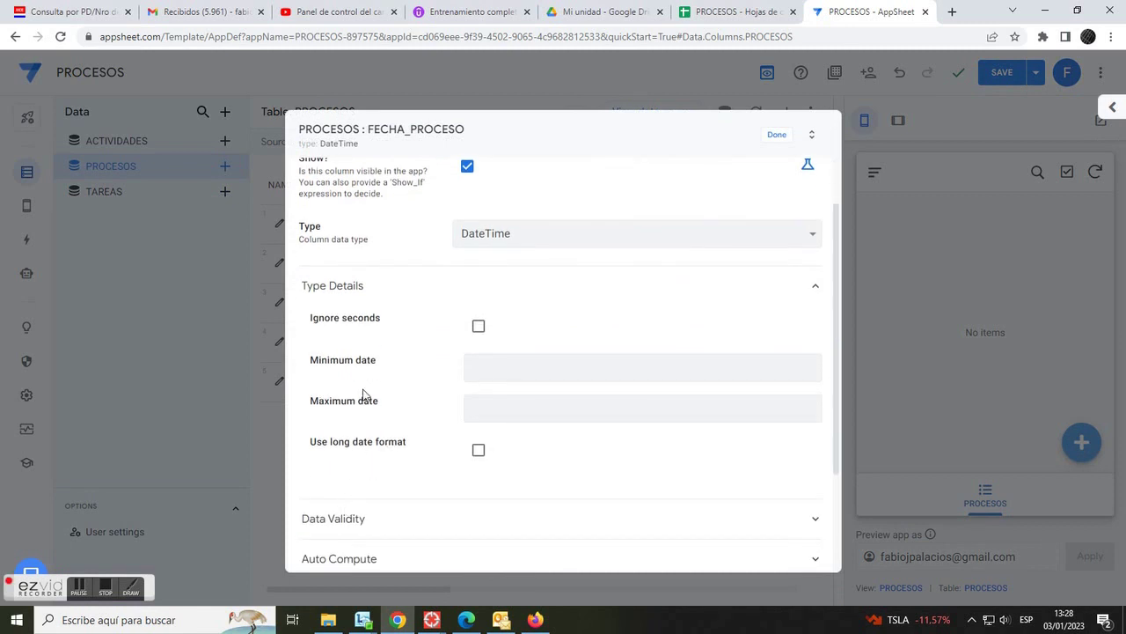
{"action": "left_click", "coordinate": [479, 329]}
Give FECHA_PROCESO the initial value NOW() and remove the label mark from ID_PROCESO
{"action": "scroll", "coordinate": [382, 448], "scroll_direction": "down", "scroll_amount": 2}
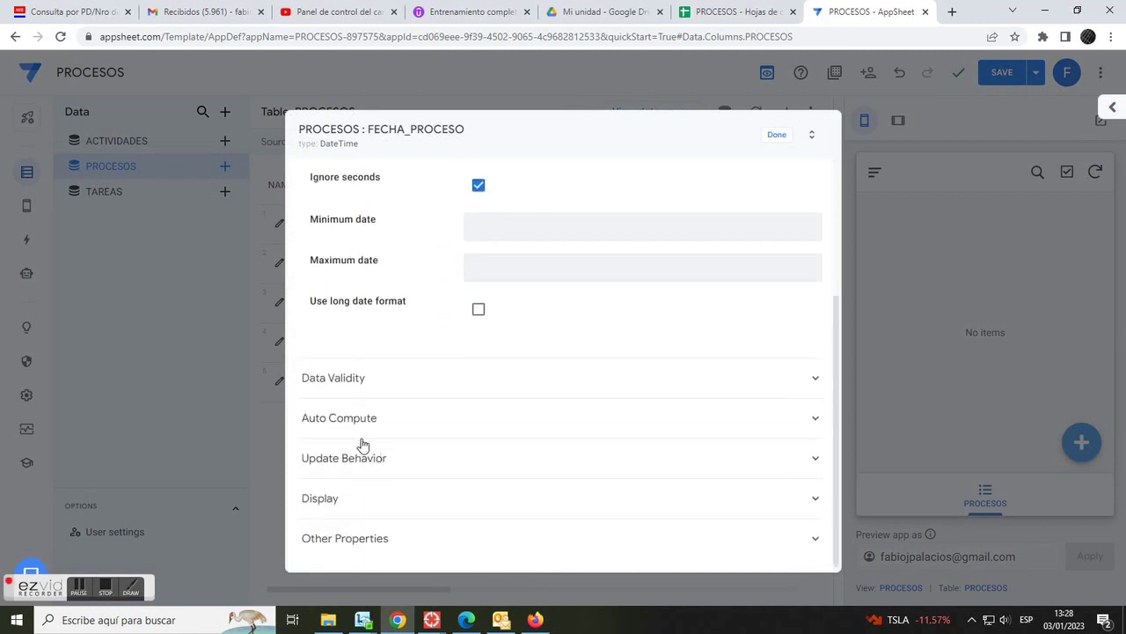
{"action": "left_click", "coordinate": [352, 428]}
{"action": "triple_click", "coordinate": [326, 505]}
{"action": "left_click", "coordinate": [531, 510]}
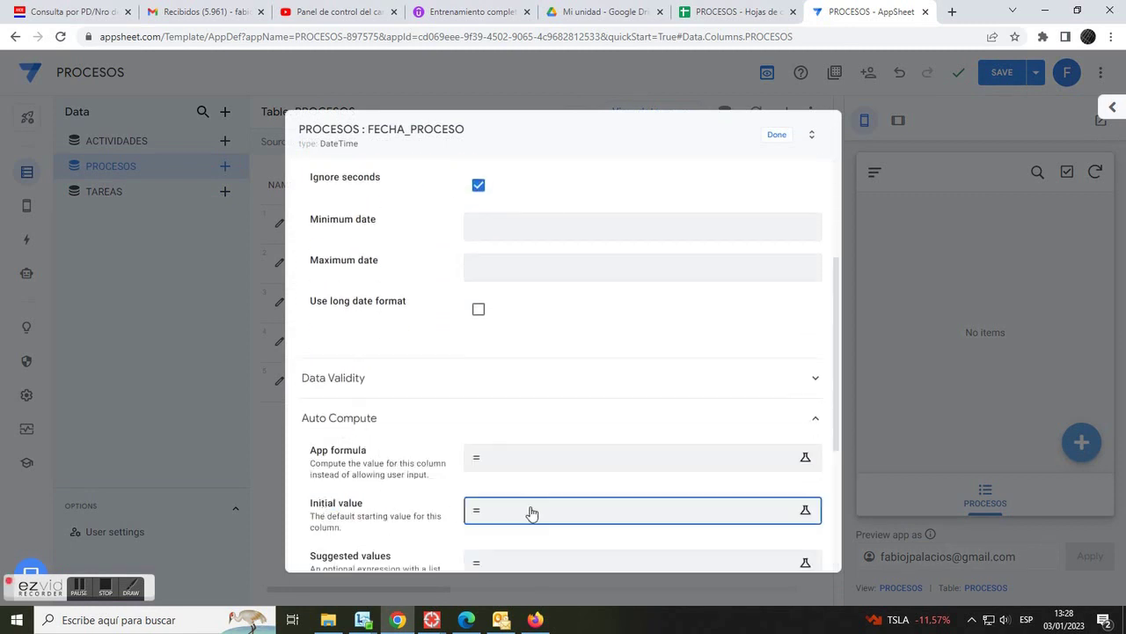
{"action": "type", "text": "NOW("}
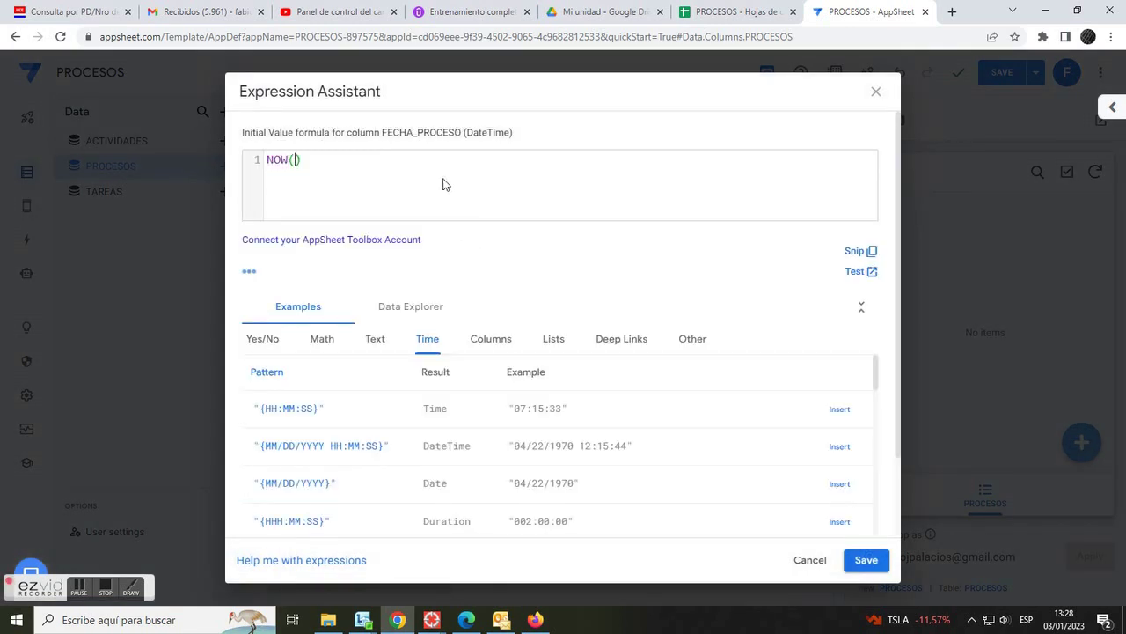
{"action": "left_click", "coordinate": [867, 560]}
{"action": "left_click", "coordinate": [778, 138]}
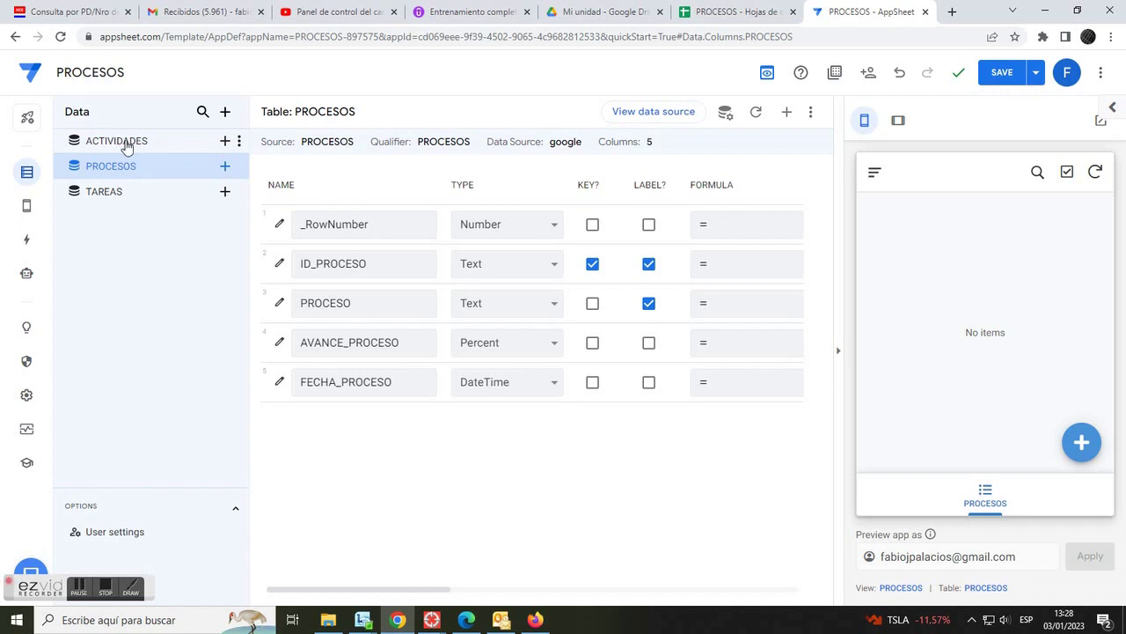
{"action": "left_click", "coordinate": [649, 264]}
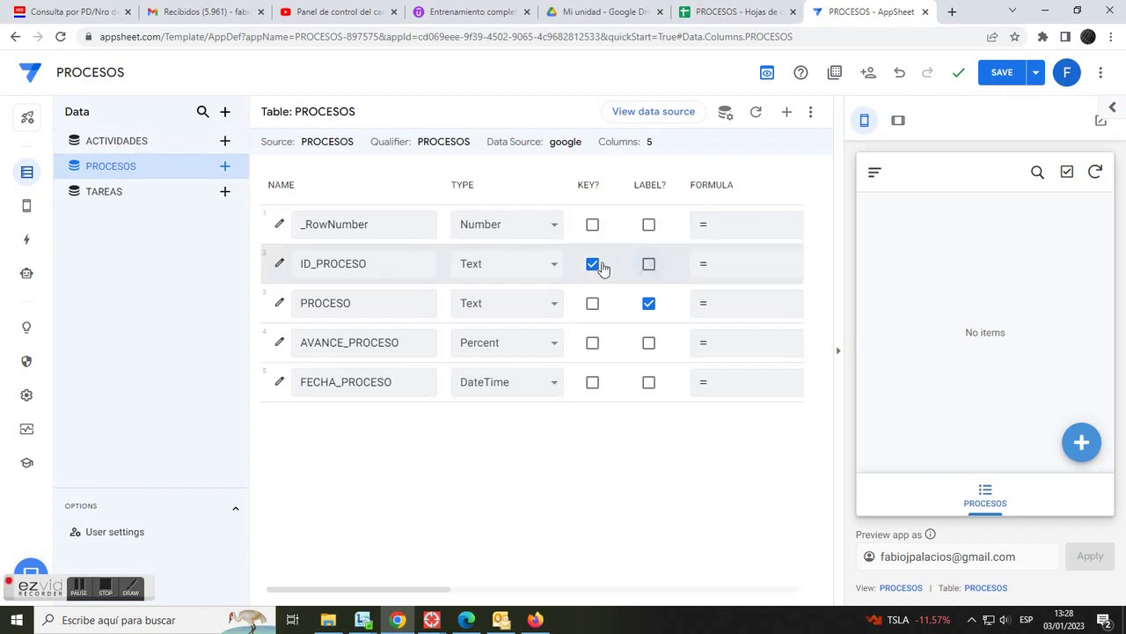
In the ACTIVIDADES table, make ACTIVIDAD the label instead of ID_ACTIVIDAD and hide the ID_ACTIVIDAD column
{"action": "left_click", "coordinate": [120, 146]}
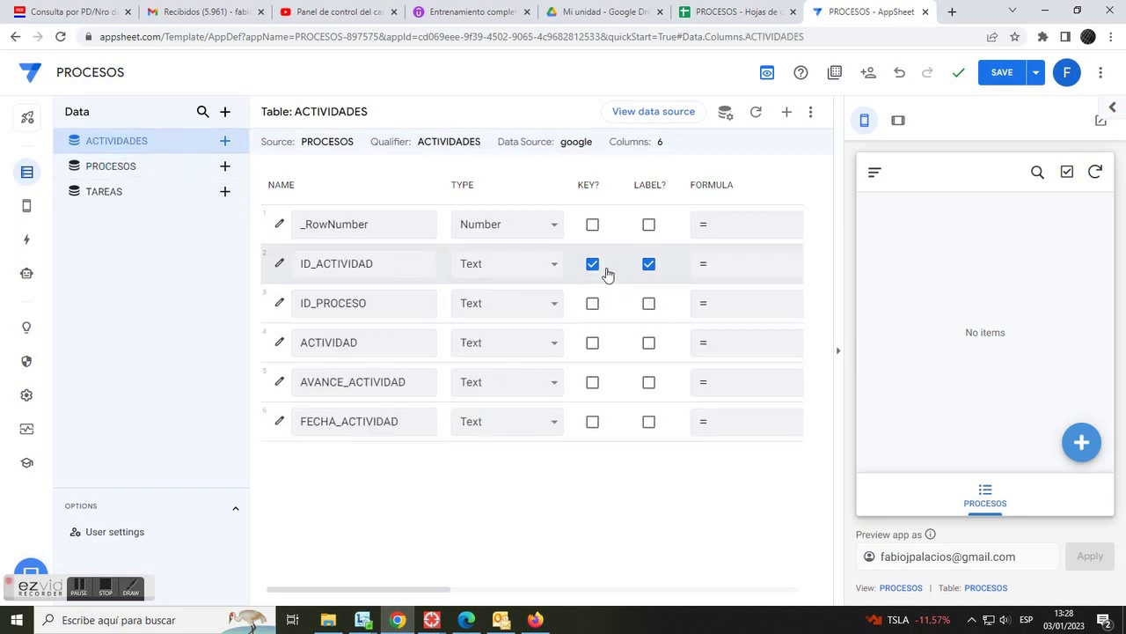
{"action": "left_click", "coordinate": [648, 264]}
{"action": "left_click", "coordinate": [648, 344]}
{"action": "left_click_drag", "start_coordinate": [436, 594], "coordinate": [576, 595]}
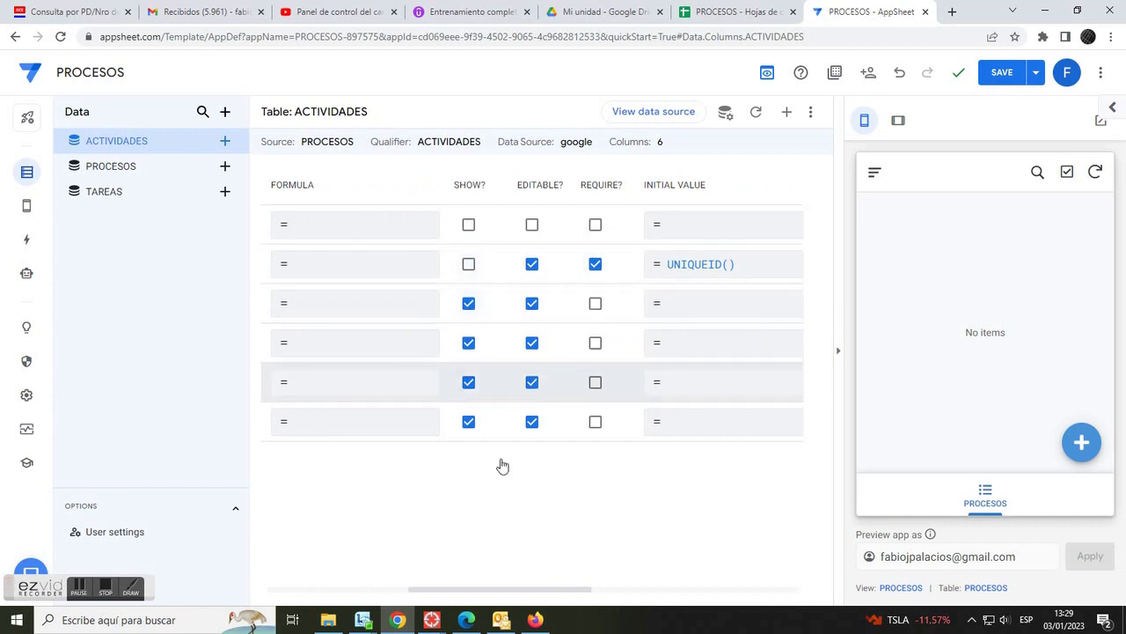
Make the ID_PROCESO column of ACTIVIDADES a Ref to the PROCESOS table with "Is a part of" enabled
{"action": "left_click_drag", "start_coordinate": [510, 594], "coordinate": [345, 593]}
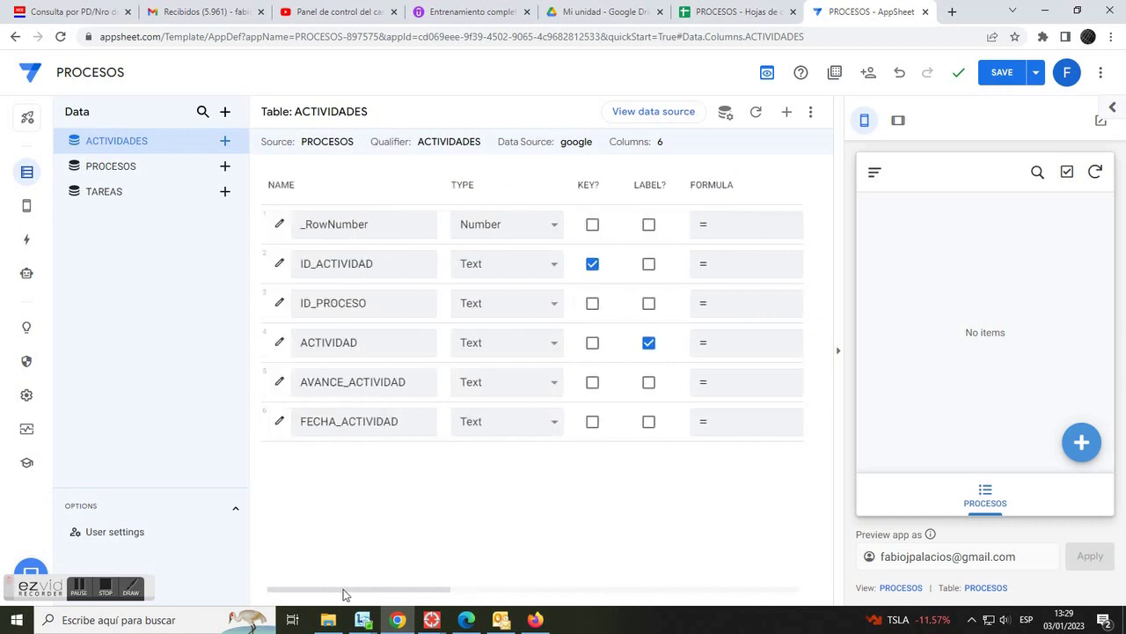
{"action": "left_click_drag", "start_coordinate": [302, 304], "coordinate": [366, 304]}
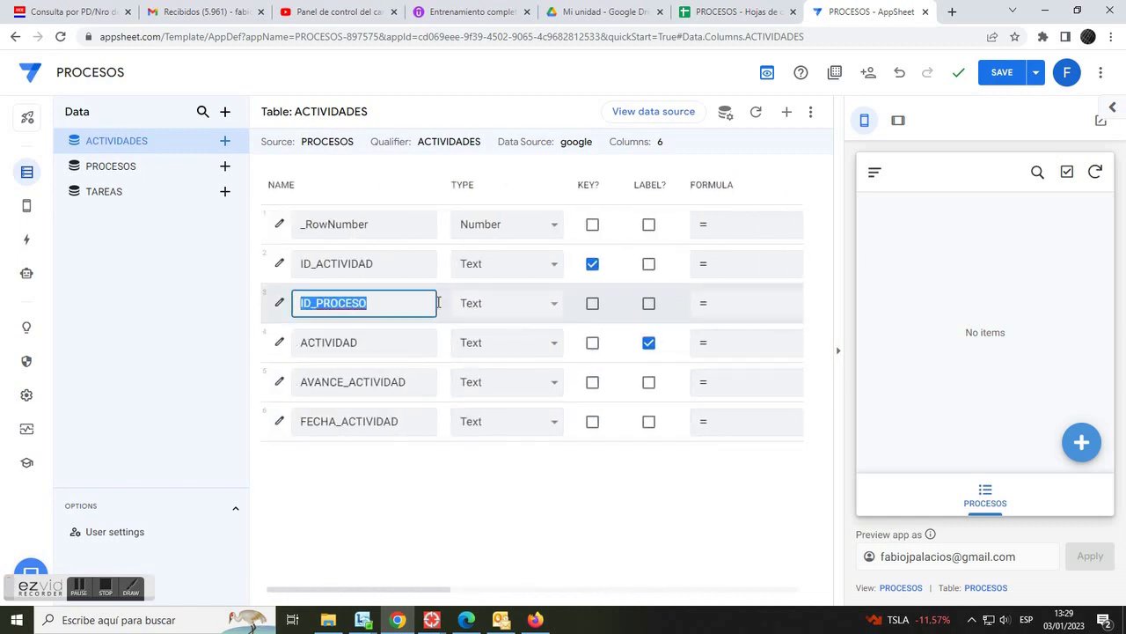
{"action": "left_click", "coordinate": [550, 306]}
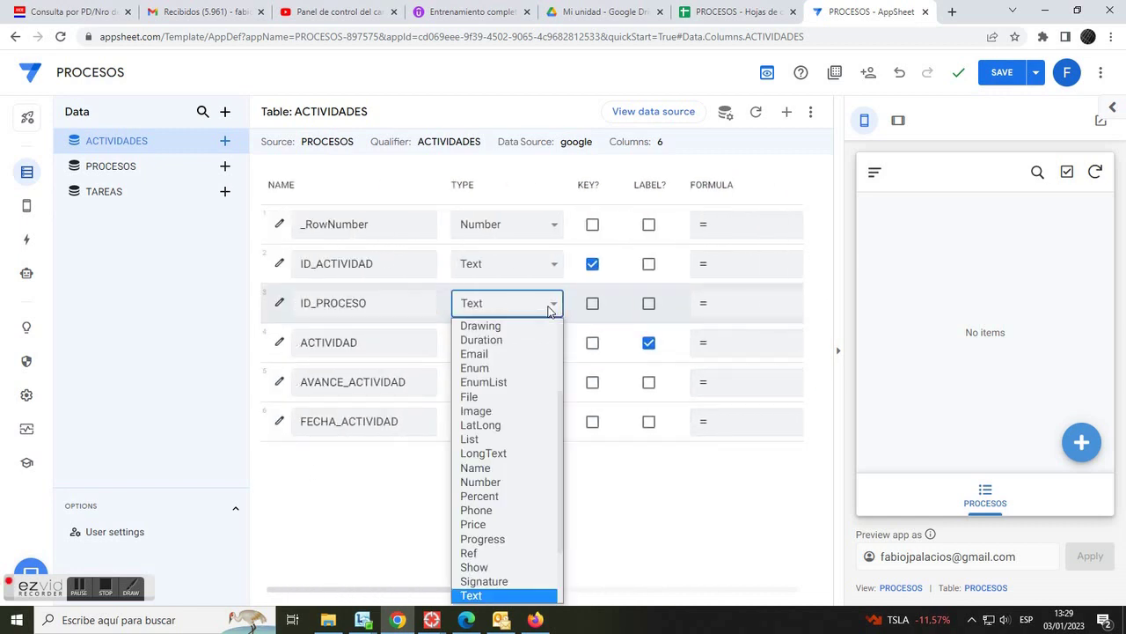
{"action": "left_click", "coordinate": [495, 553]}
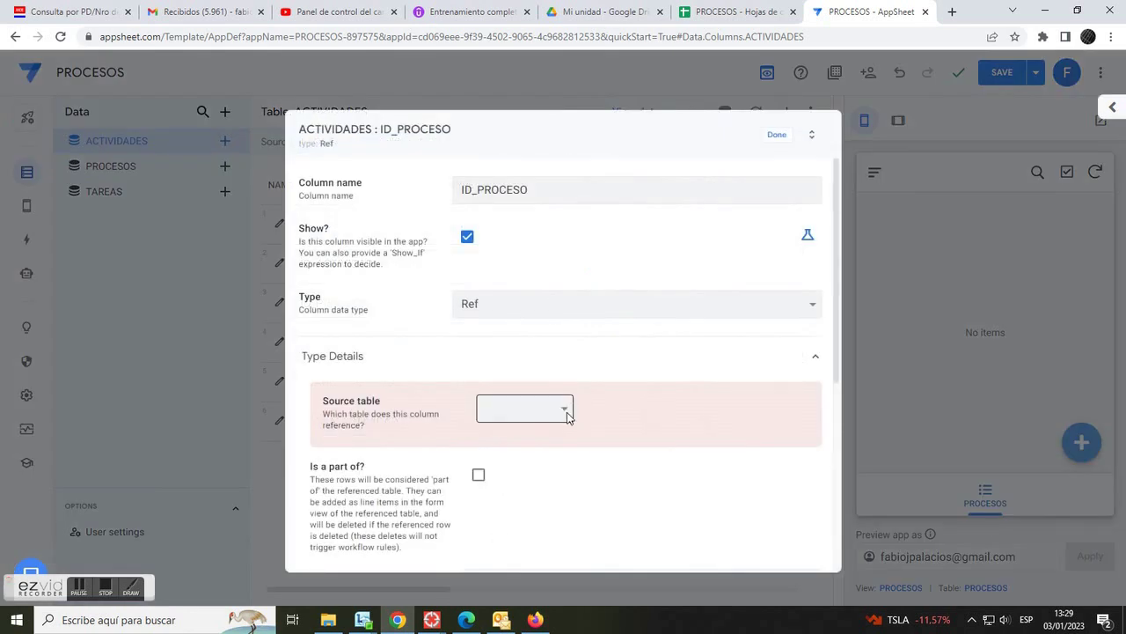
{"action": "left_click", "coordinate": [567, 417]}
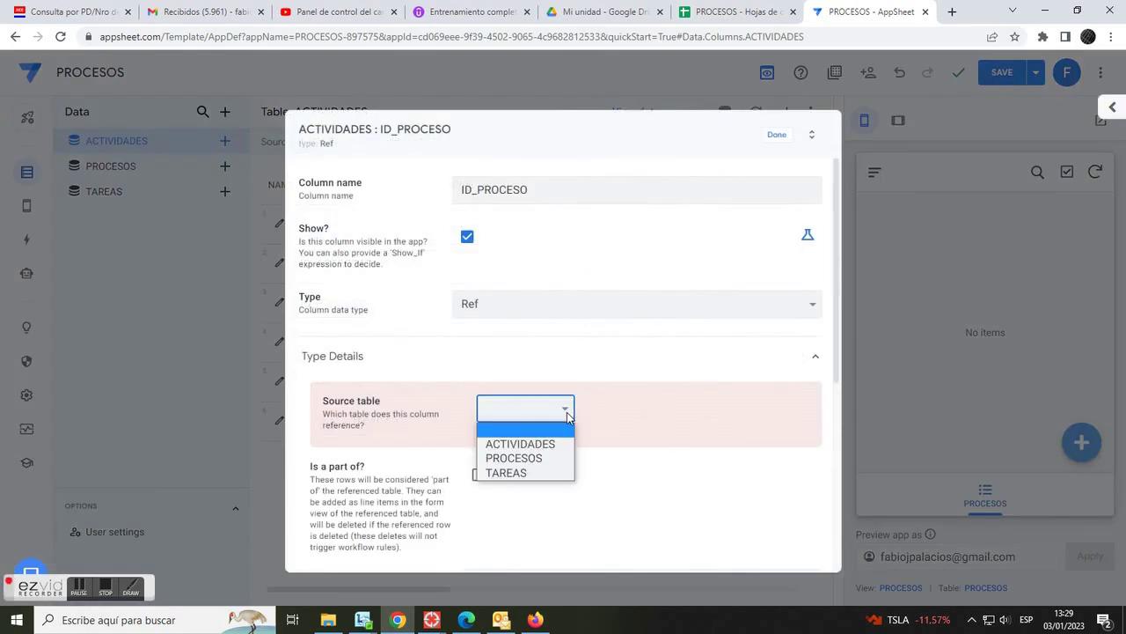
{"action": "left_click", "coordinate": [538, 459]}
{"action": "left_click_drag", "start_coordinate": [318, 444], "coordinate": [373, 442]}
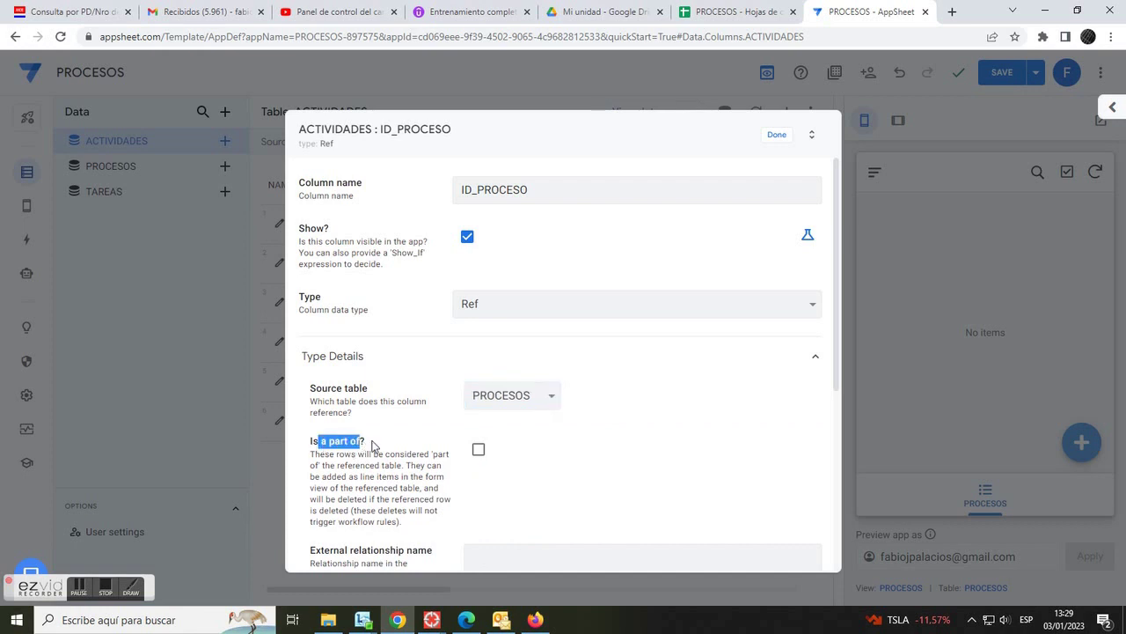
{"action": "left_click", "coordinate": [477, 451]}
{"action": "left_click", "coordinate": [776, 137]}
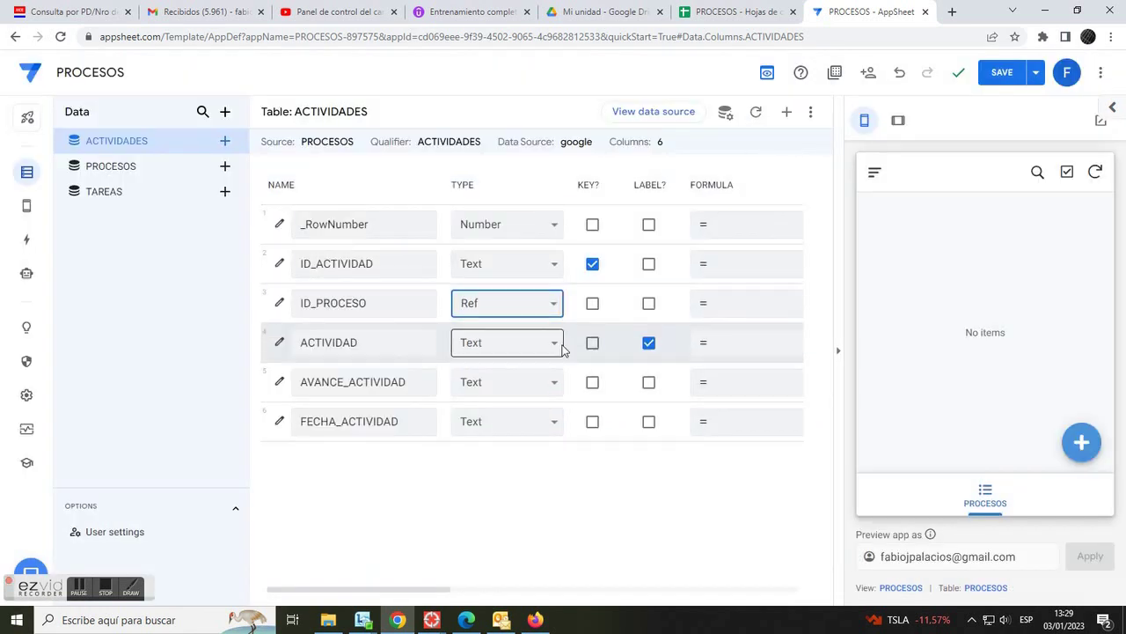
Set the type of AVANCE_ACTIVIDAD to Percent and of FECHA_ACTIVIDAD to DateTime
{"action": "left_click", "coordinate": [545, 387]}
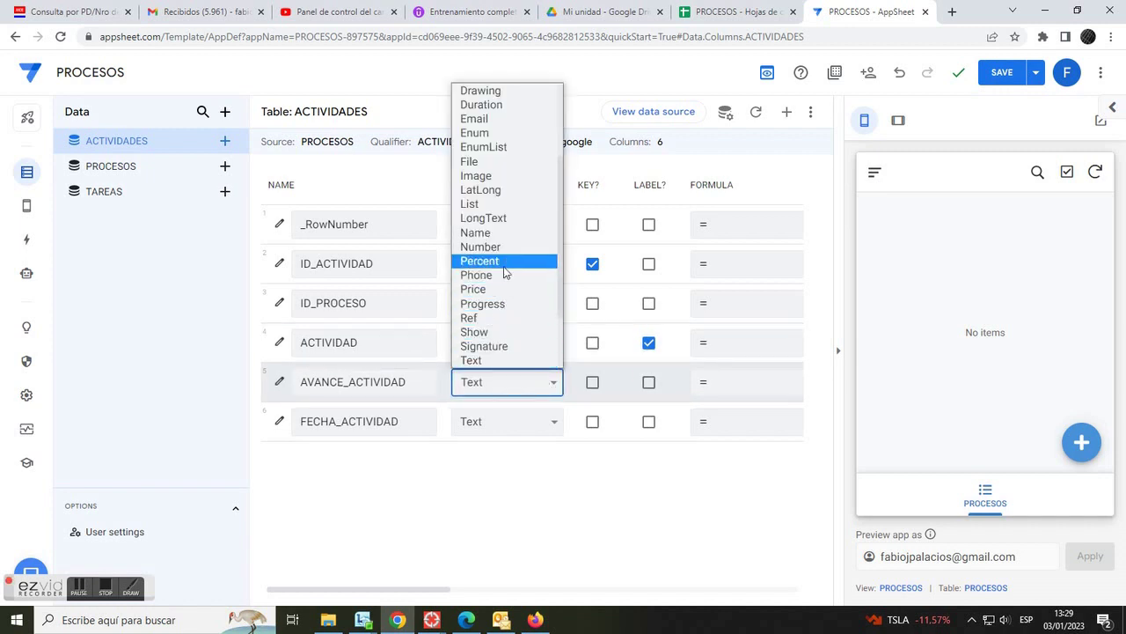
{"action": "left_click", "coordinate": [501, 261]}
{"action": "left_click", "coordinate": [529, 428]}
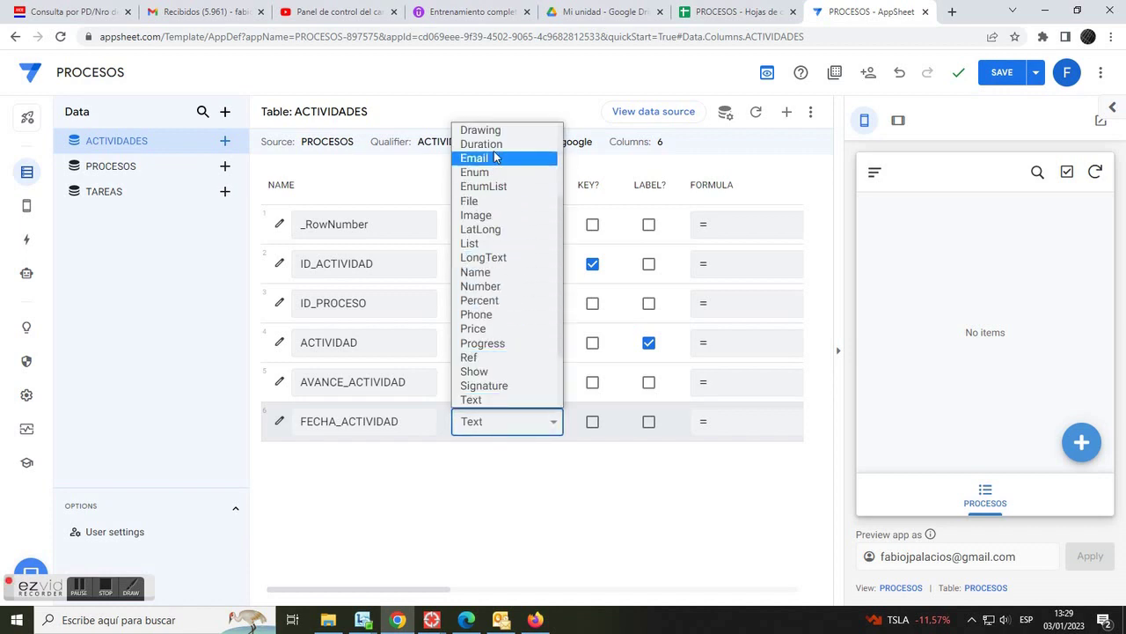
{"action": "scroll", "coordinate": [503, 161], "scroll_direction": "up", "scroll_amount": 1}
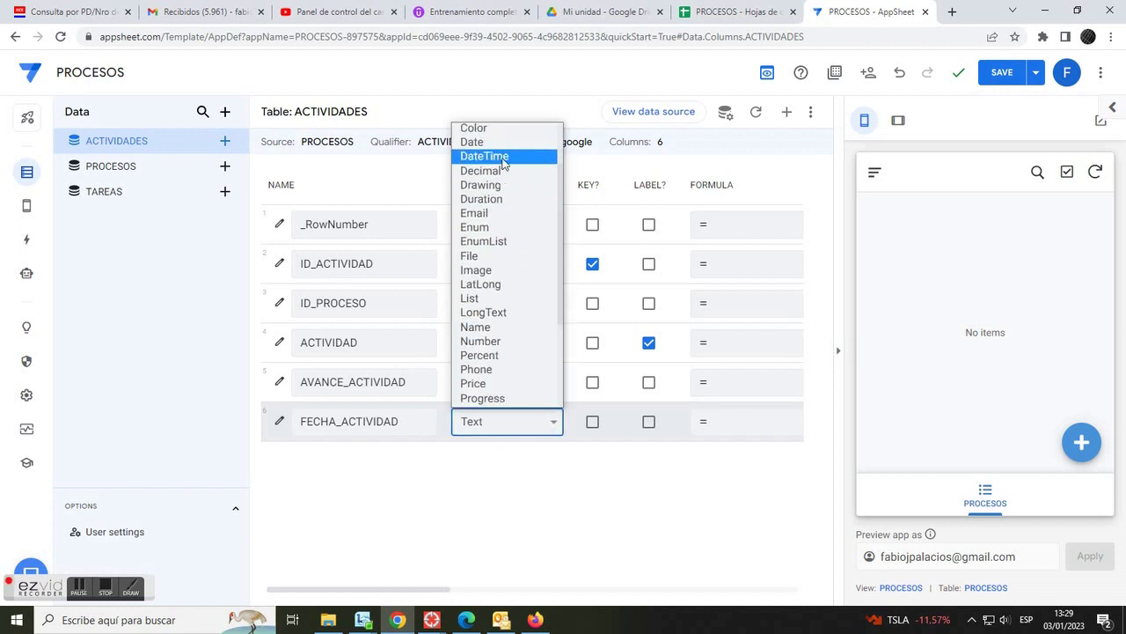
{"action": "left_click", "coordinate": [501, 156]}
Make the FECHA_ACTIVIDAD column ignore seconds and give it the initial value NOW()
{"action": "left_click", "coordinate": [278, 422]}
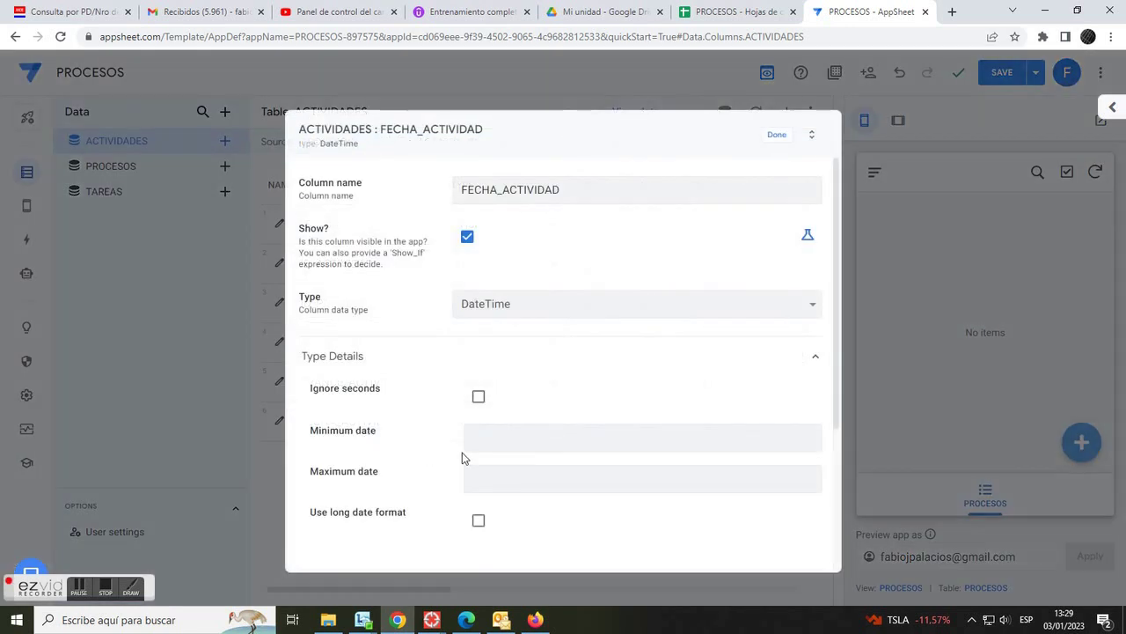
{"action": "scroll", "coordinate": [459, 477], "scroll_direction": "down", "scroll_amount": 2}
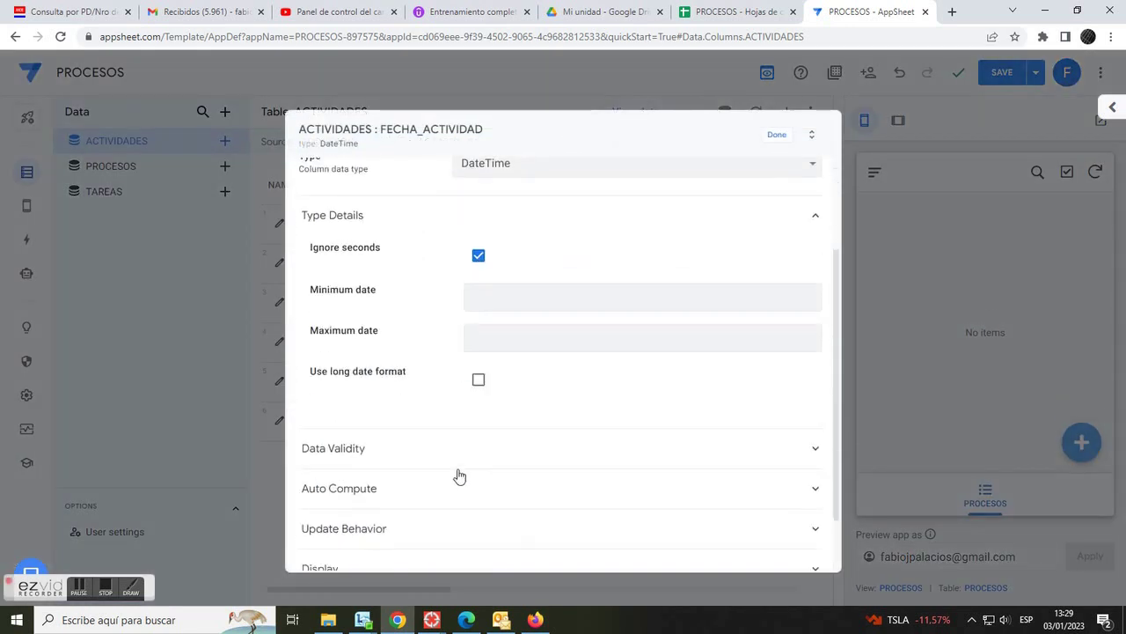
{"action": "left_click", "coordinate": [359, 500]}
{"action": "scroll", "coordinate": [437, 528], "scroll_direction": "up", "scroll_amount": 1}
{"action": "scroll", "coordinate": [437, 528], "scroll_direction": "down", "scroll_amount": 4}
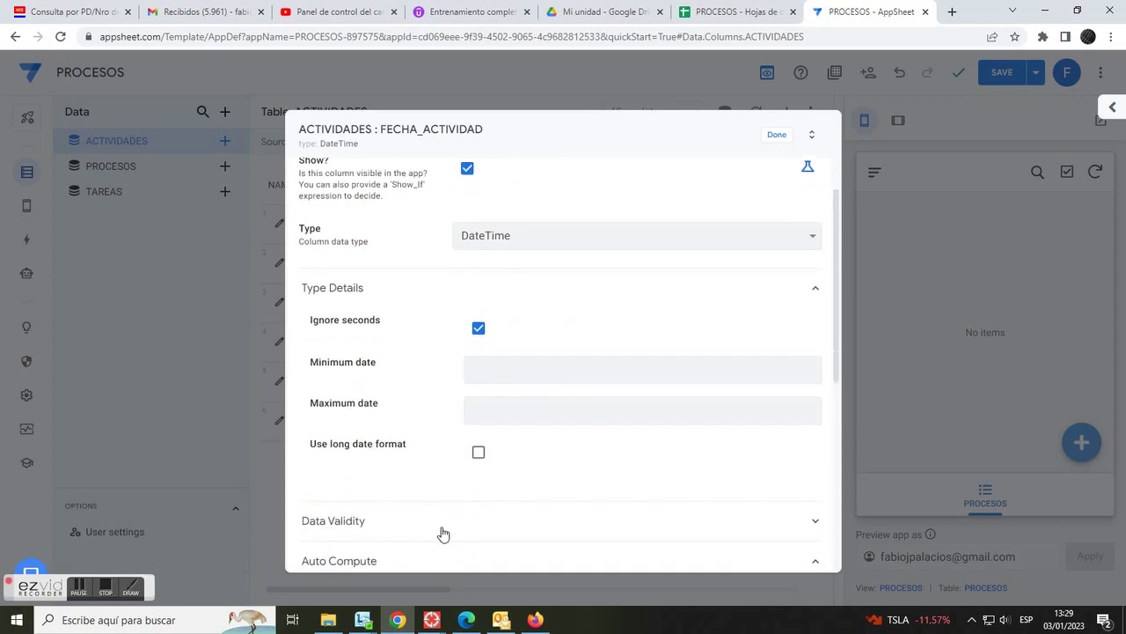
{"action": "left_click_drag", "start_coordinate": [313, 369], "coordinate": [463, 372]}
{"action": "left_click", "coordinate": [489, 371]}
{"action": "type", "text": "NOW("}
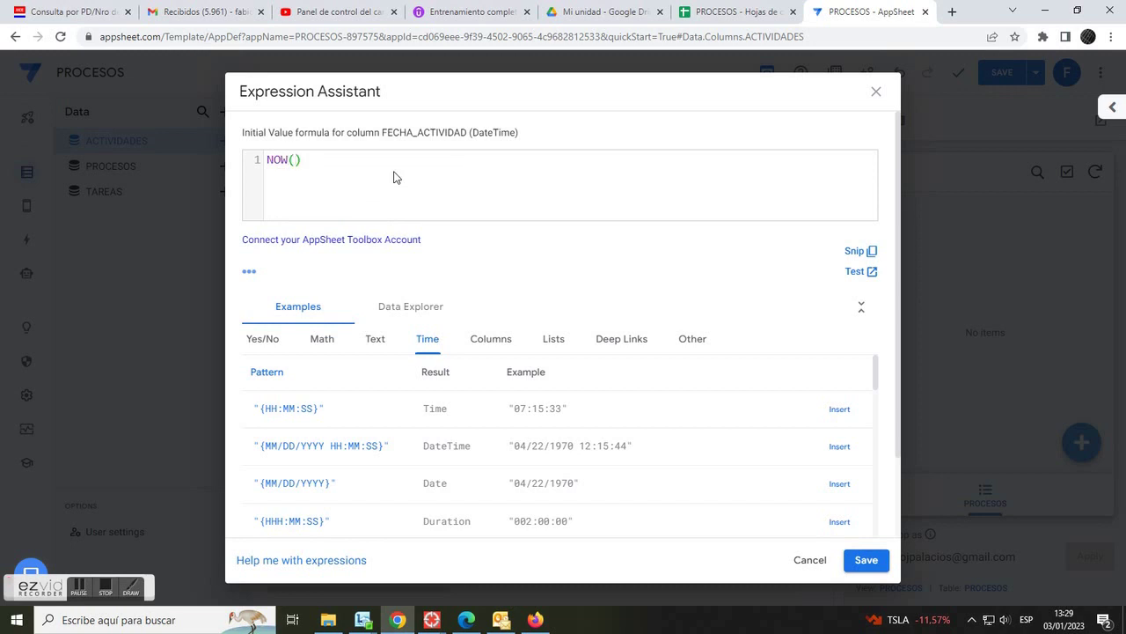
{"action": "left_click", "coordinate": [866, 560]}
{"action": "left_click", "coordinate": [777, 137]}
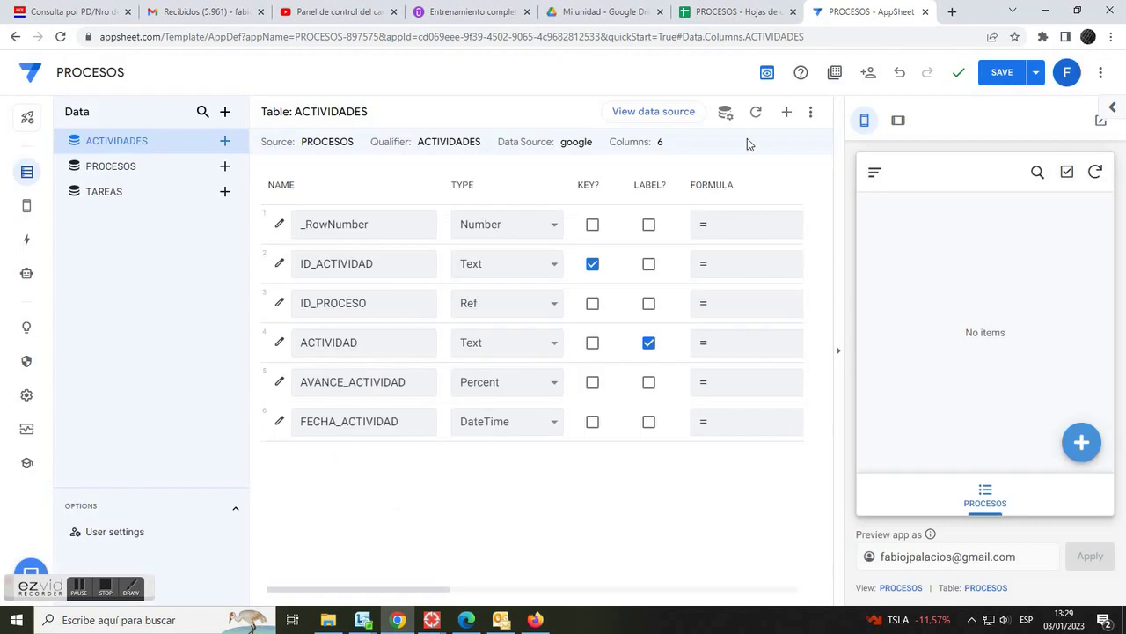
In the TAREAS table, make TAREA the label instead of ID_TAREA
{"action": "left_click", "coordinate": [102, 196]}
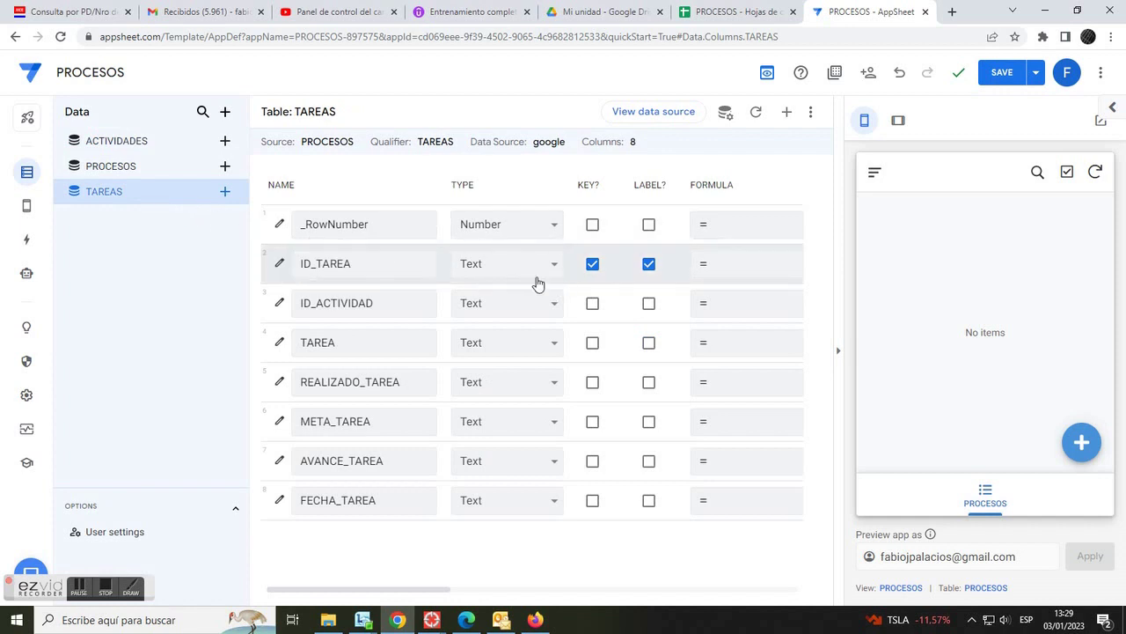
{"action": "left_click_drag", "start_coordinate": [409, 597], "coordinate": [565, 590]}
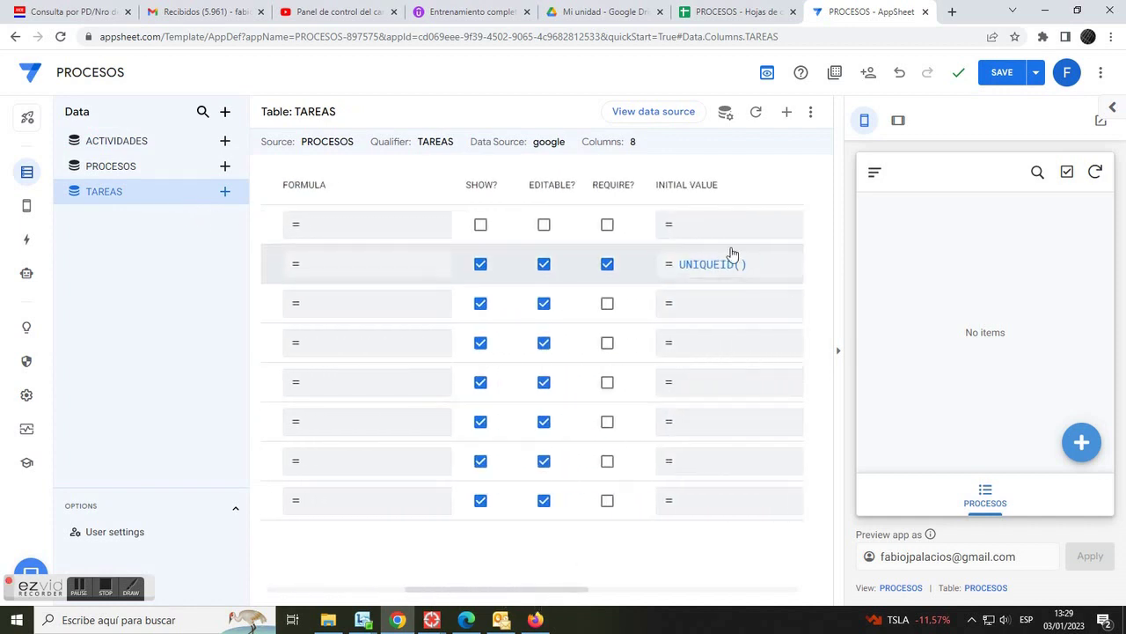
{"action": "left_click_drag", "start_coordinate": [453, 598], "coordinate": [314, 593]}
{"action": "left_click", "coordinate": [649, 342]}
{"action": "left_click", "coordinate": [649, 264]}
Make the ID_ACTIVIDAD column of TAREAS a Ref to the ACTIVIDADES table with "Is a part of" enabled
{"action": "left_click", "coordinate": [394, 302]}
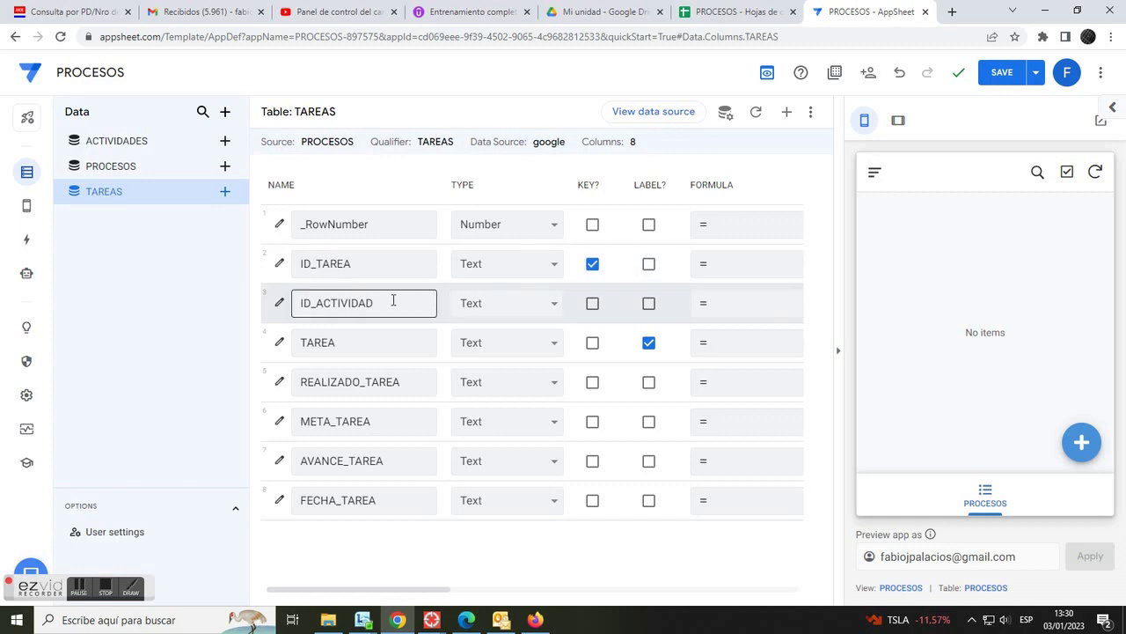
{"action": "left_click", "coordinate": [553, 303]}
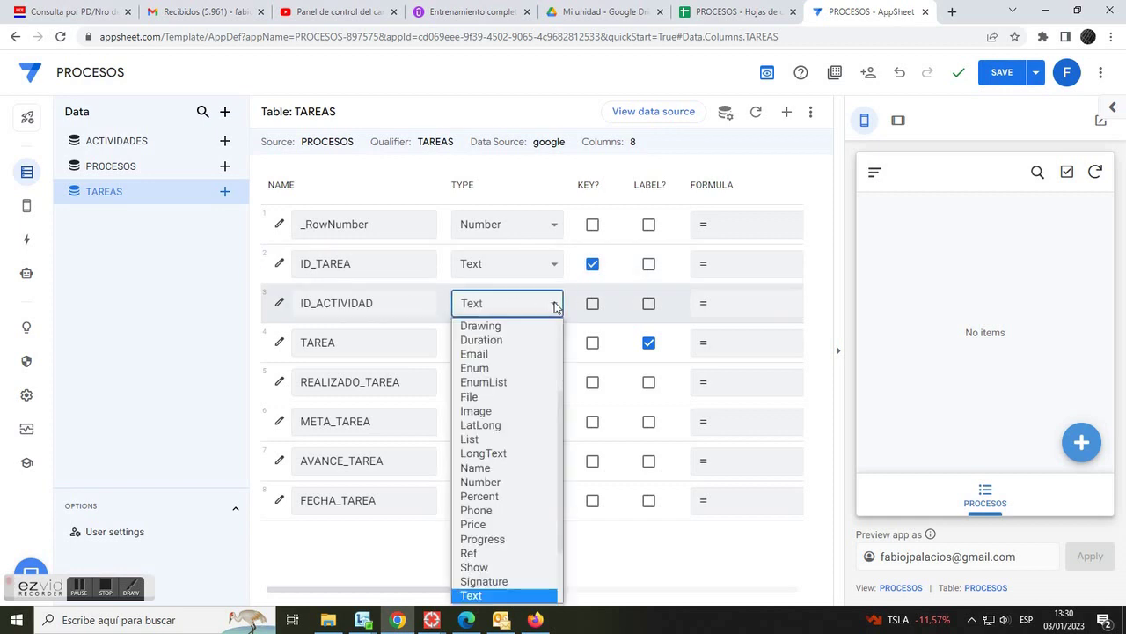
{"action": "left_click", "coordinate": [511, 553]}
{"action": "left_click", "coordinate": [566, 408]}
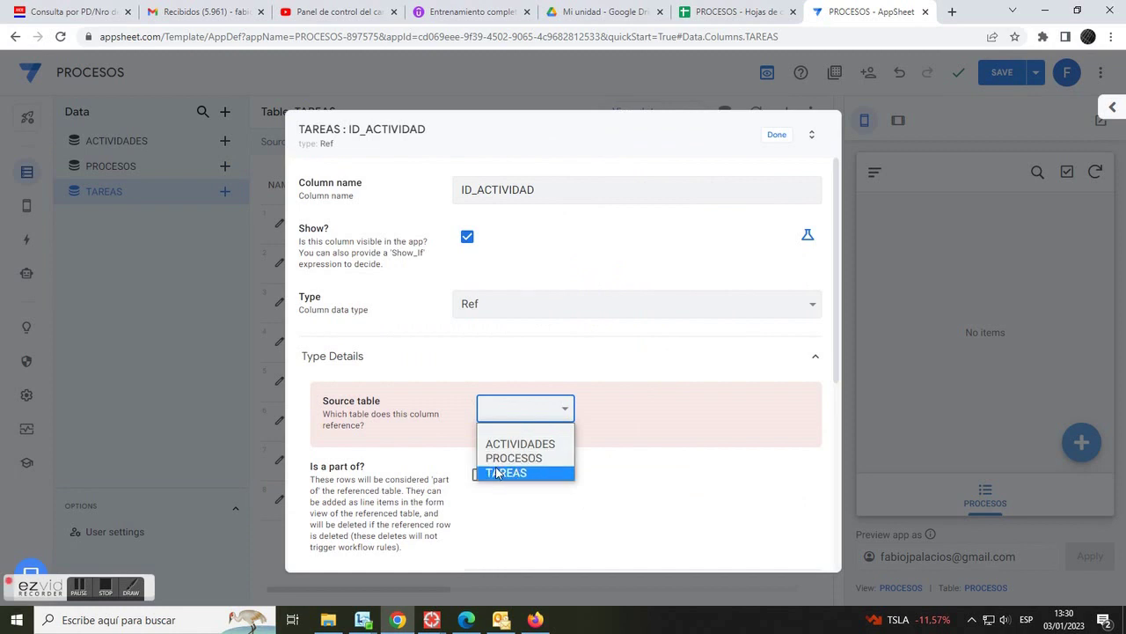
{"action": "left_click", "coordinate": [520, 443]}
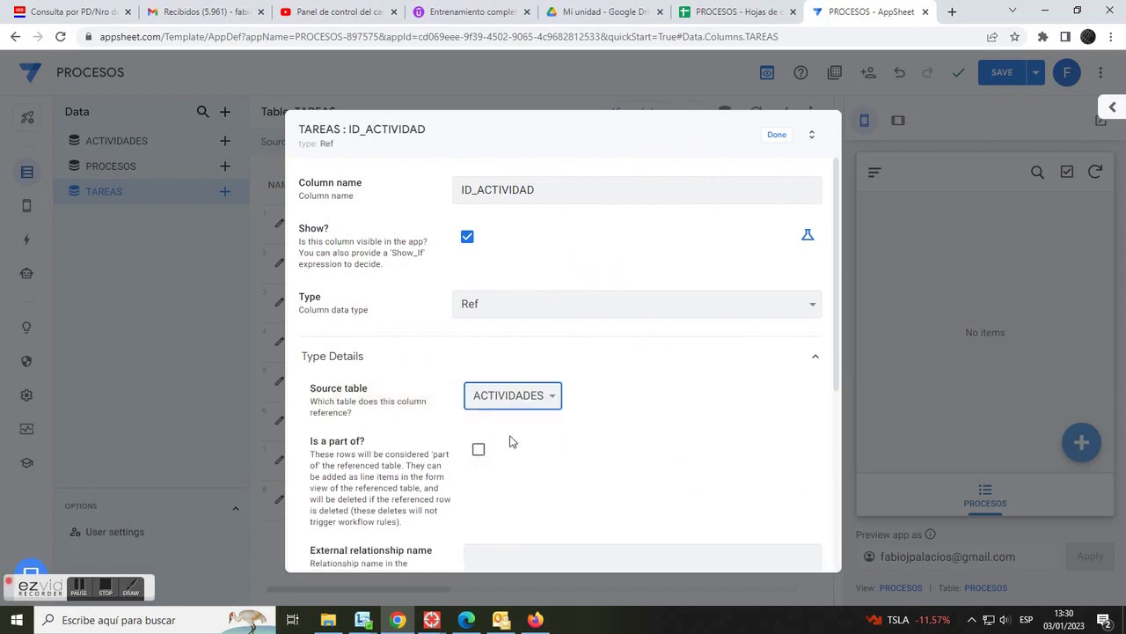
{"action": "left_click_drag", "start_coordinate": [315, 445], "coordinate": [390, 442]}
{"action": "left_click", "coordinate": [479, 451]}
{"action": "left_click", "coordinate": [778, 137]}
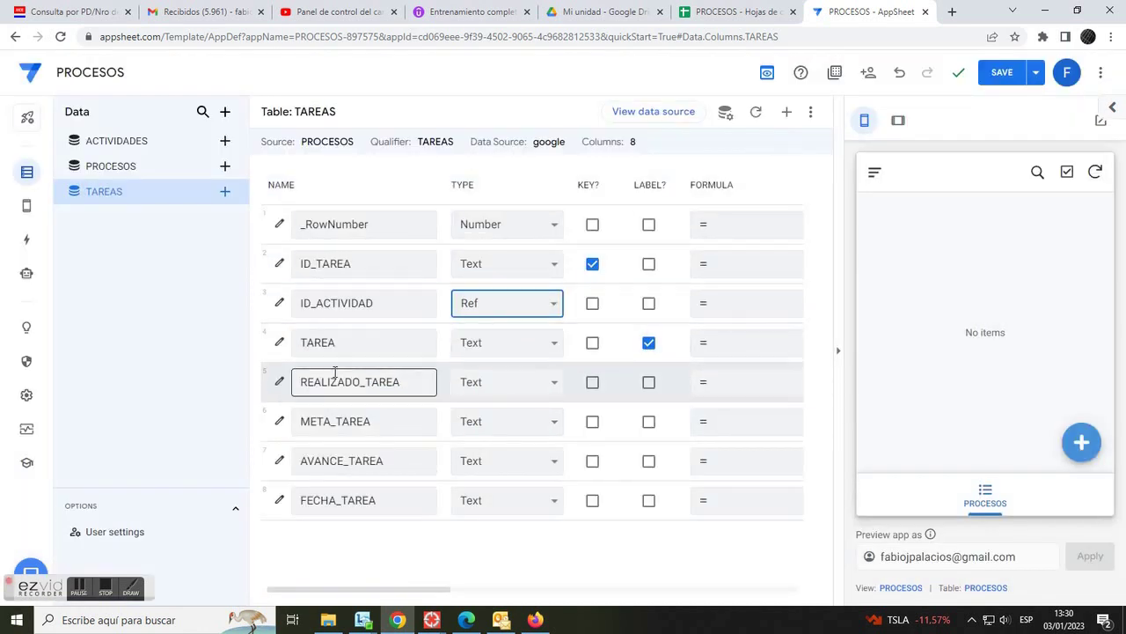
Set the type of the REALIZADO_TAREA column to Number
{"action": "left_click", "coordinate": [554, 388]}
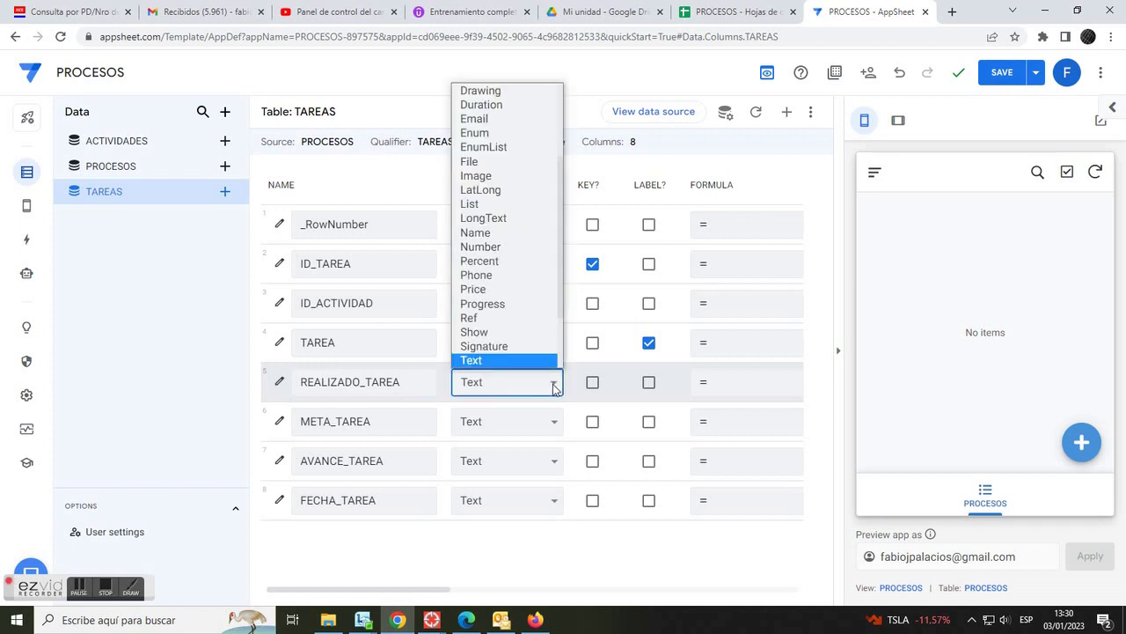
{"action": "left_click", "coordinate": [509, 246]}
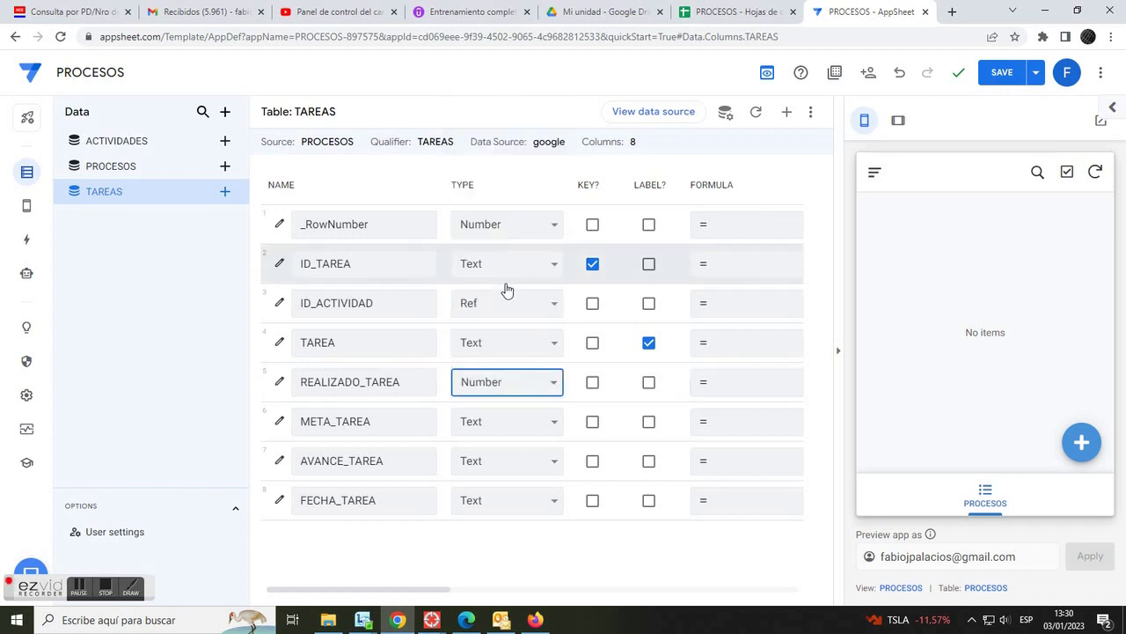
Set the META_TAREA column's type to Number and the AVANCE_TAREA column's type to Percent
{"action": "left_click", "coordinate": [551, 427]}
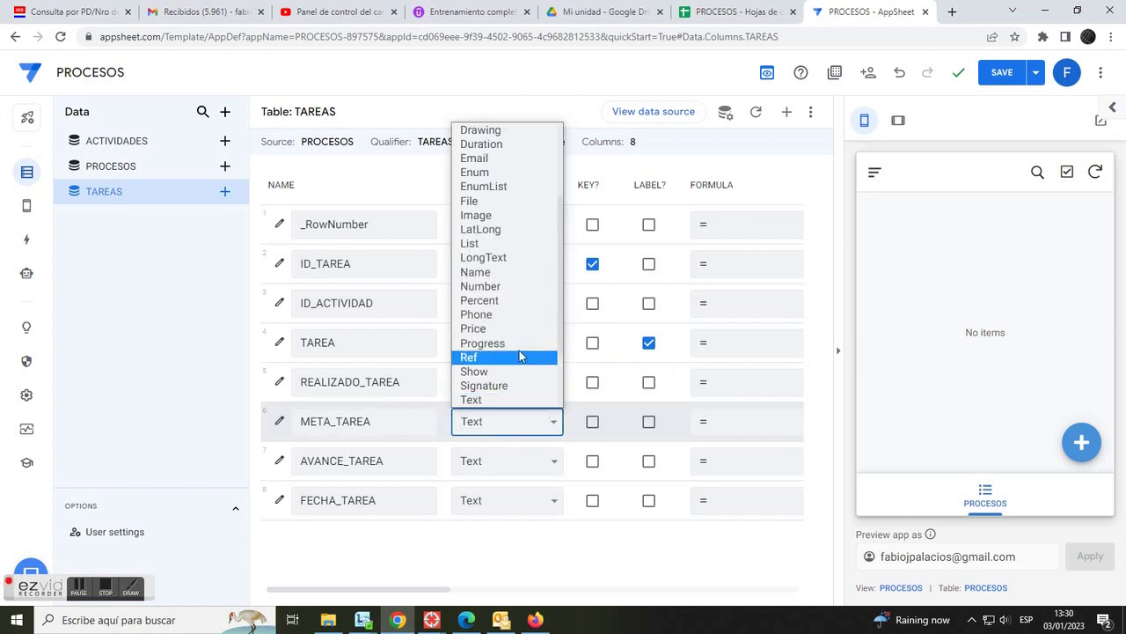
{"action": "left_click", "coordinate": [491, 287]}
{"action": "left_click_drag", "start_coordinate": [303, 460], "coordinate": [407, 463]}
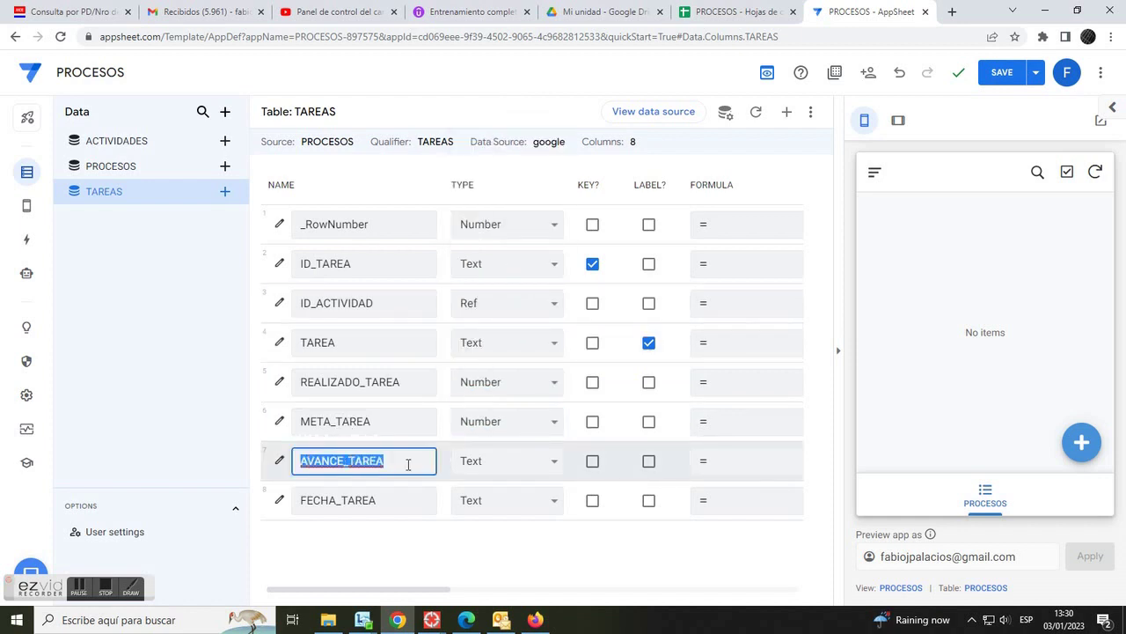
{"action": "left_click", "coordinate": [544, 466]}
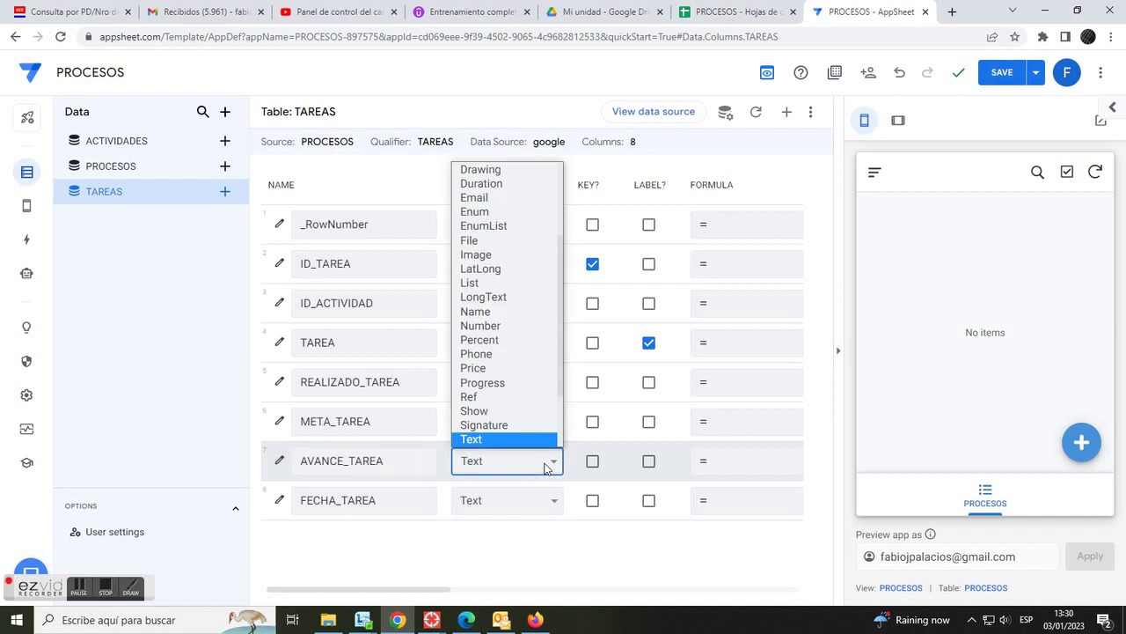
{"action": "left_click", "coordinate": [498, 340]}
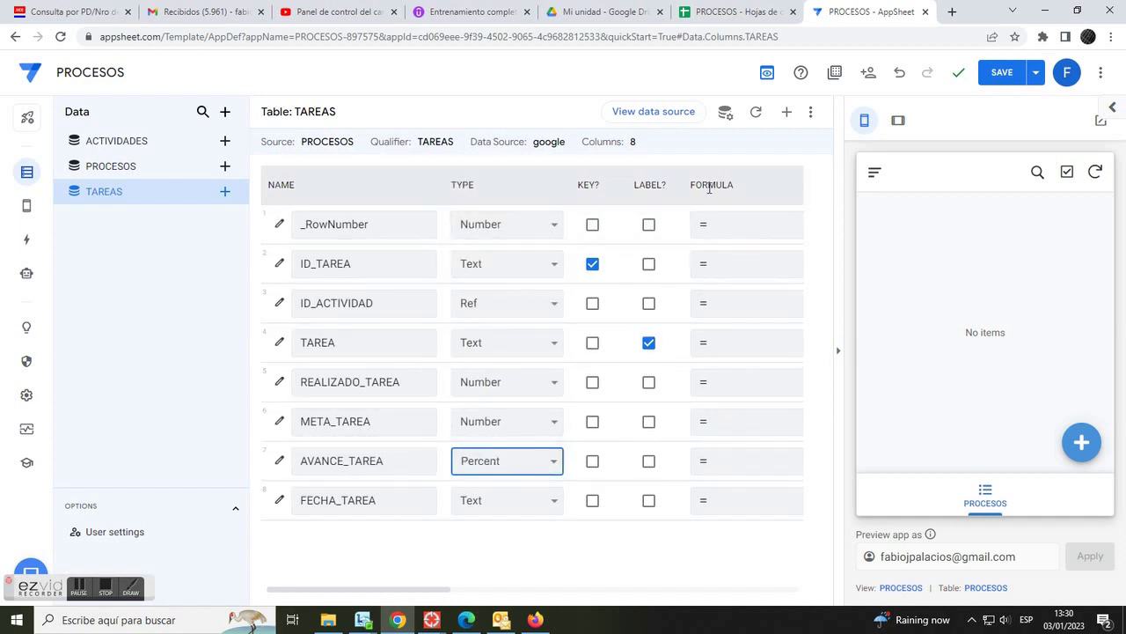
Give the AVANCE_TAREA column the app formula [REALIZADO_TAREA]/[META_TAREA] and save the expression
{"action": "left_click_drag", "start_coordinate": [692, 184], "coordinate": [746, 187]}
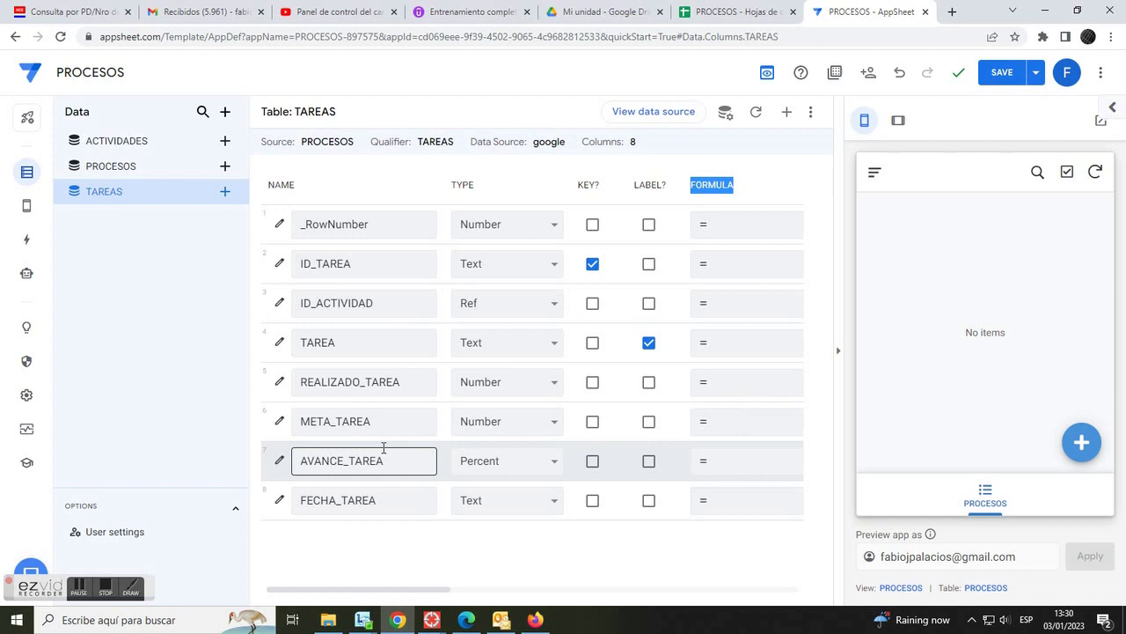
{"action": "left_click", "coordinate": [749, 468]}
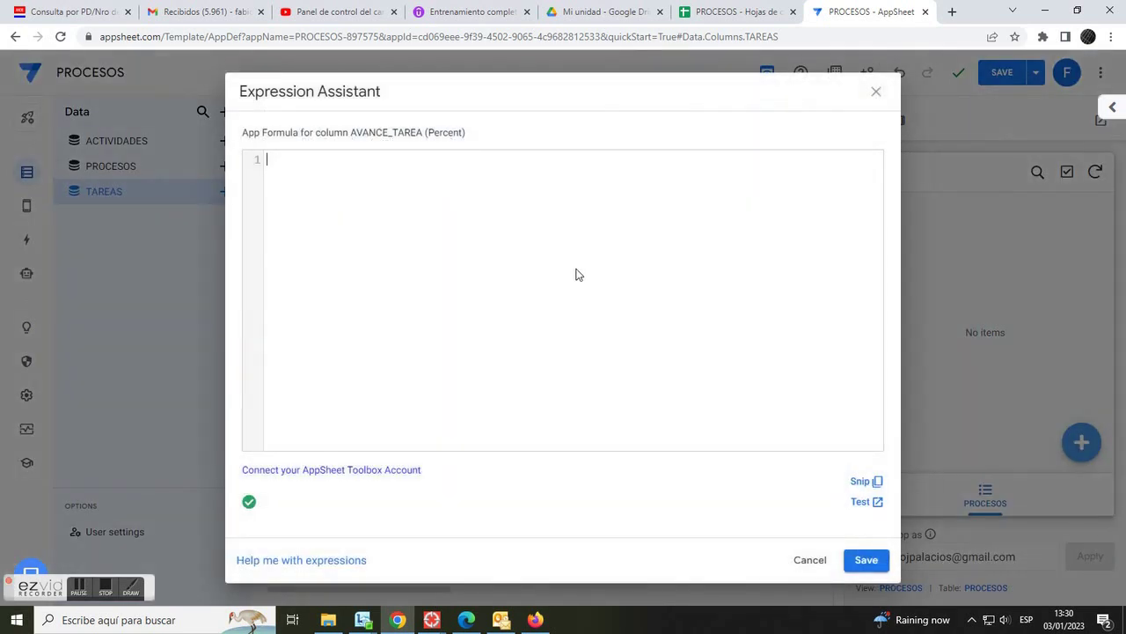
{"action": "left_click", "coordinate": [496, 342]}
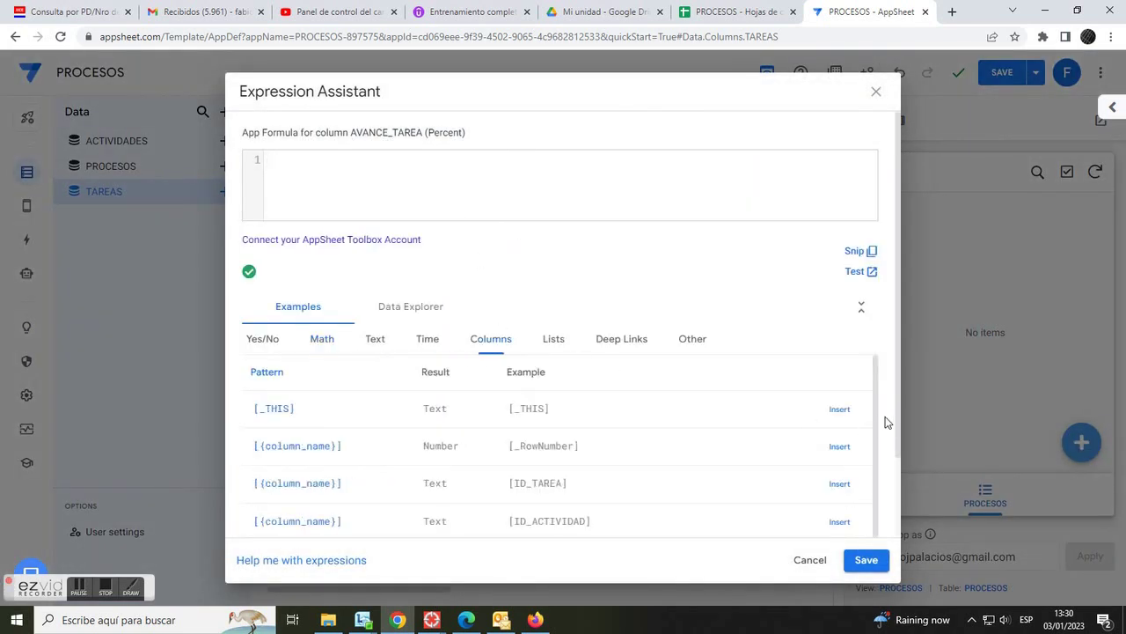
{"action": "left_click_drag", "start_coordinate": [899, 409], "coordinate": [895, 493]}
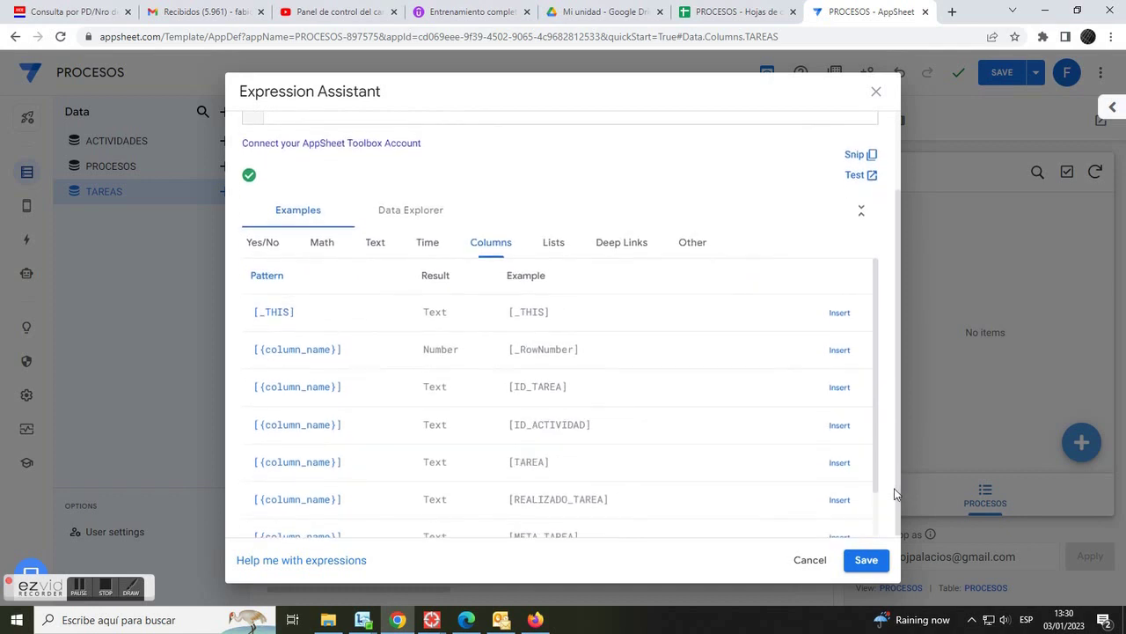
{"action": "scroll", "coordinate": [631, 344], "scroll_direction": "down", "scroll_amount": 1}
{"action": "scroll", "coordinate": [361, 175], "scroll_direction": "up", "scroll_amount": 2}
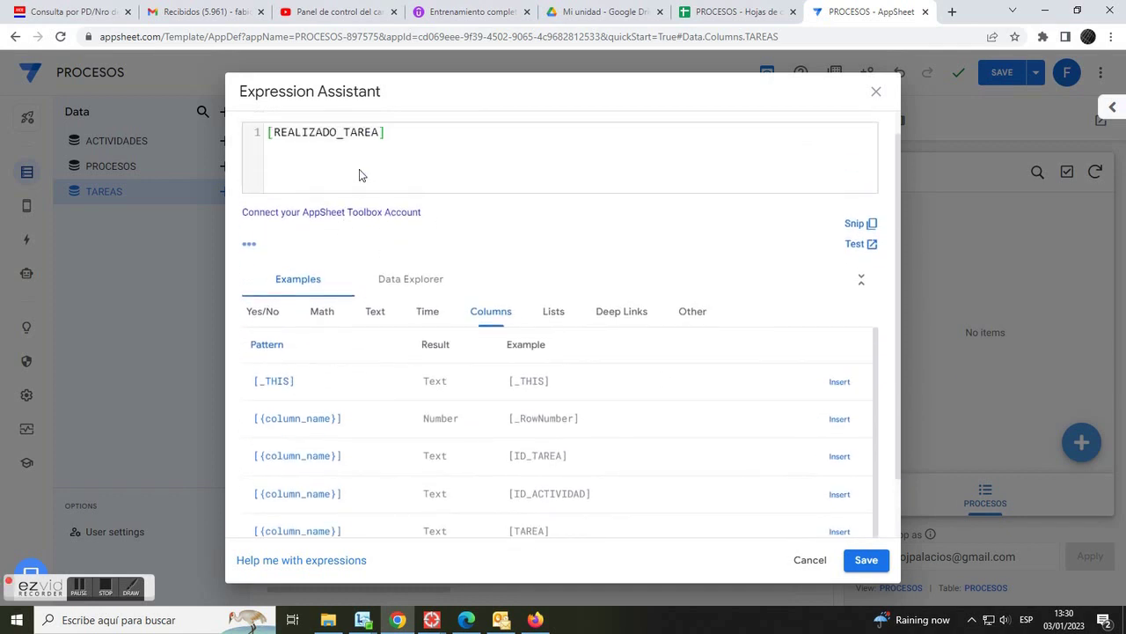
{"action": "type", "text": "/"}
{"action": "scroll", "coordinate": [897, 357], "scroll_direction": "down", "scroll_amount": 2}
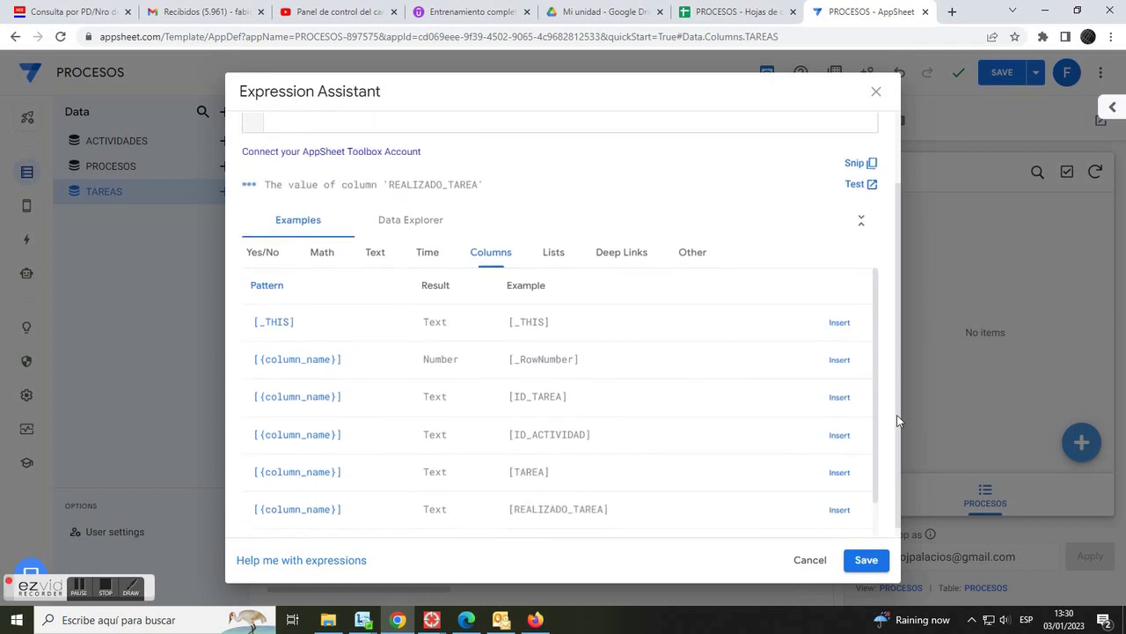
{"action": "left_click_drag", "start_coordinate": [883, 443], "coordinate": [879, 462]}
{"action": "scroll", "coordinate": [877, 478], "scroll_direction": "down", "scroll_amount": 2}
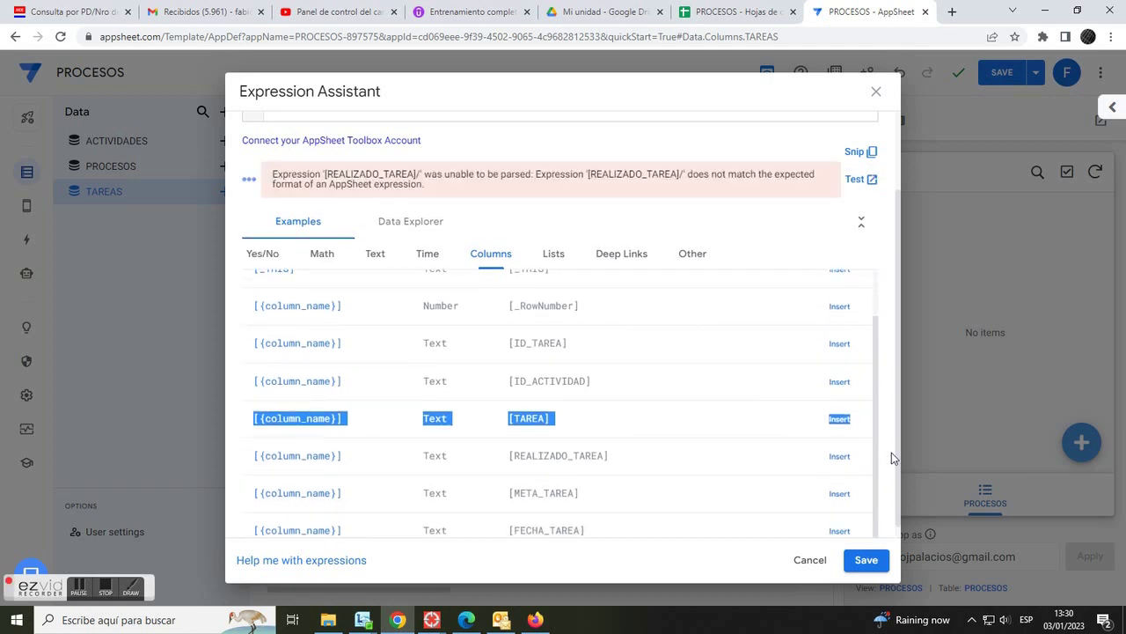
{"action": "scroll", "coordinate": [885, 335], "scroll_direction": "up", "scroll_amount": 2}
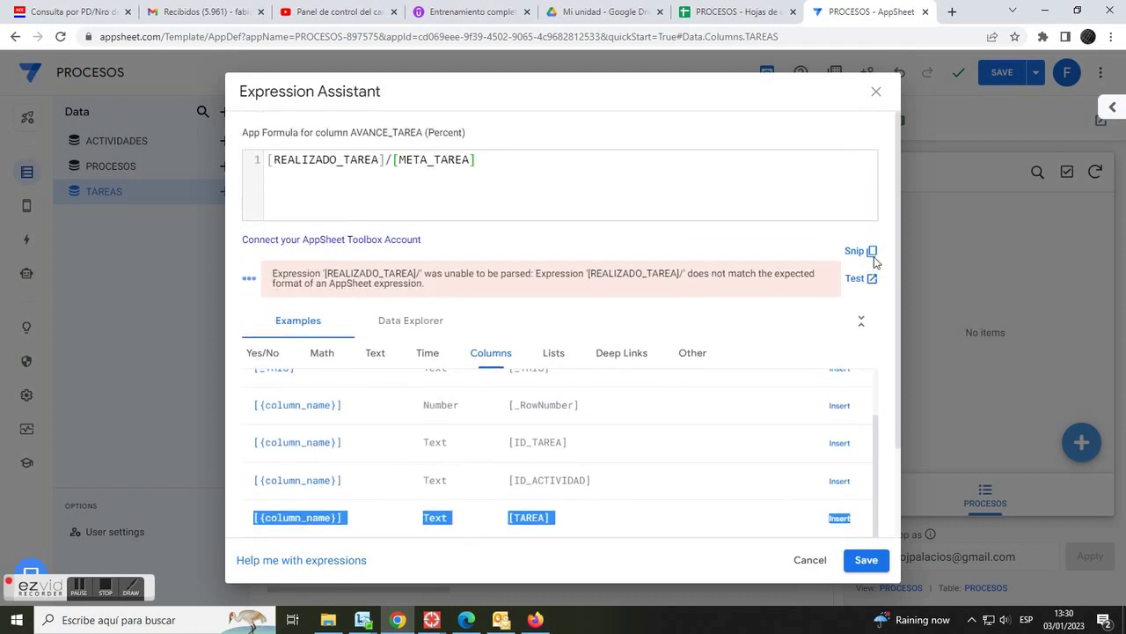
{"action": "left_click", "coordinate": [497, 157]}
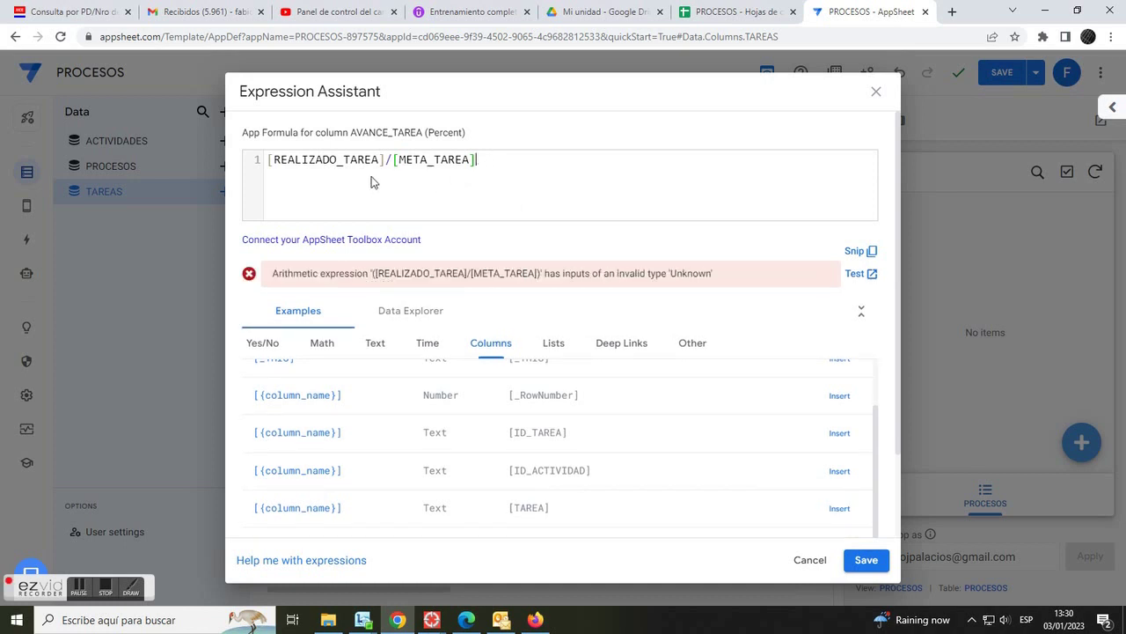
{"action": "left_click", "coordinate": [867, 561]}
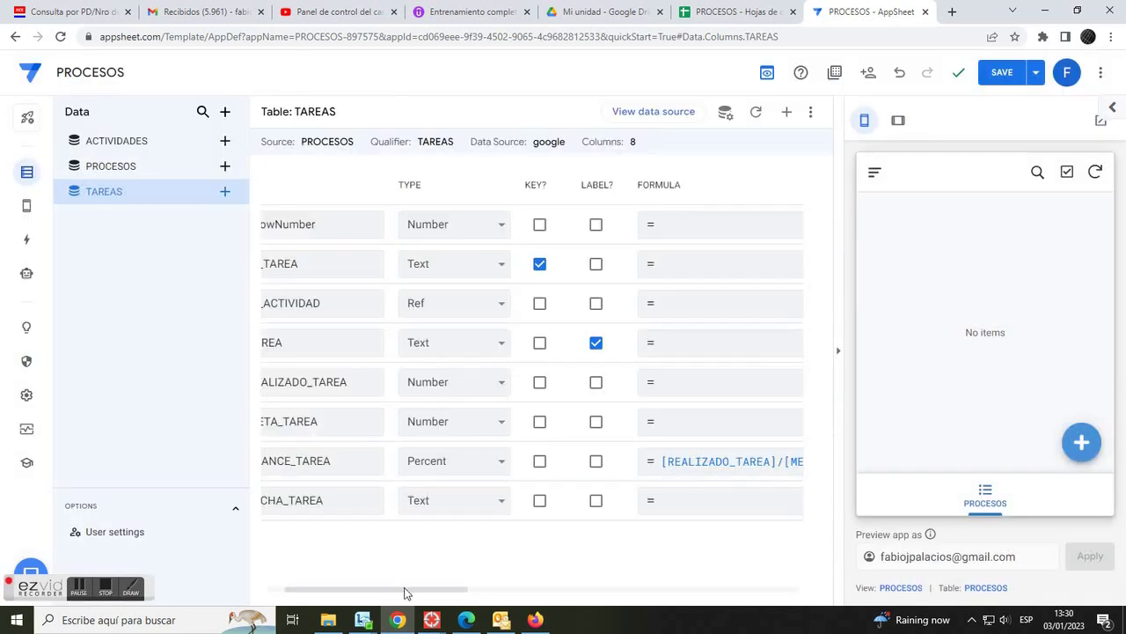
Set the type of the FECHA_TAREA column to DateTime
{"action": "left_click_drag", "start_coordinate": [405, 593], "coordinate": [337, 593]}
{"action": "left_click", "coordinate": [553, 502]}
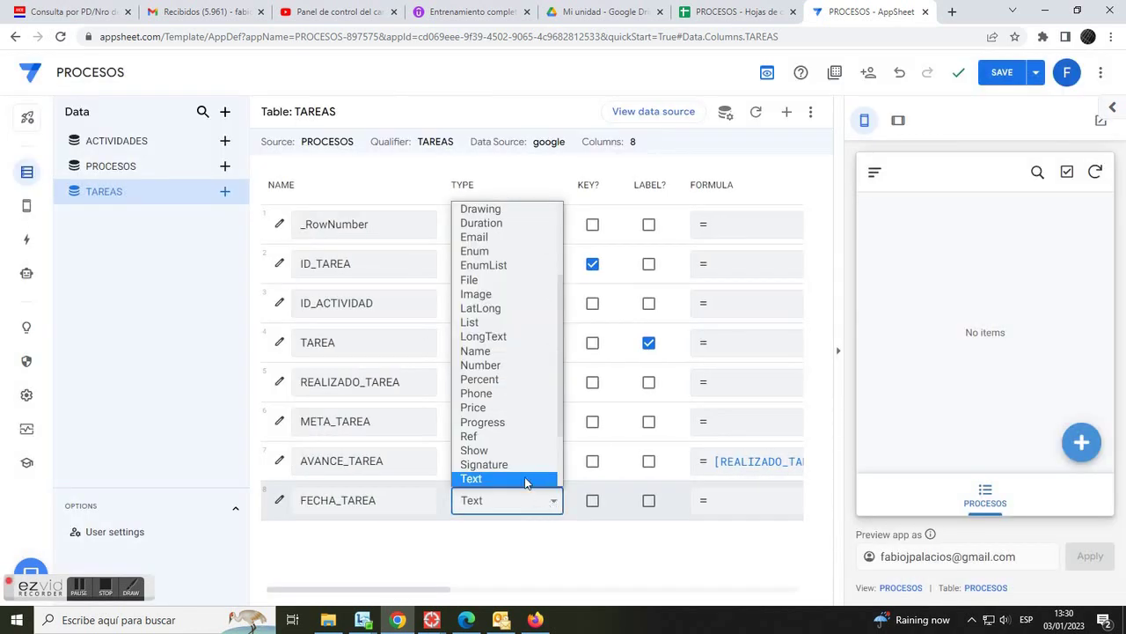
{"action": "scroll", "coordinate": [506, 335], "scroll_direction": "up", "scroll_amount": 3}
{"action": "key", "text": "Escape"}
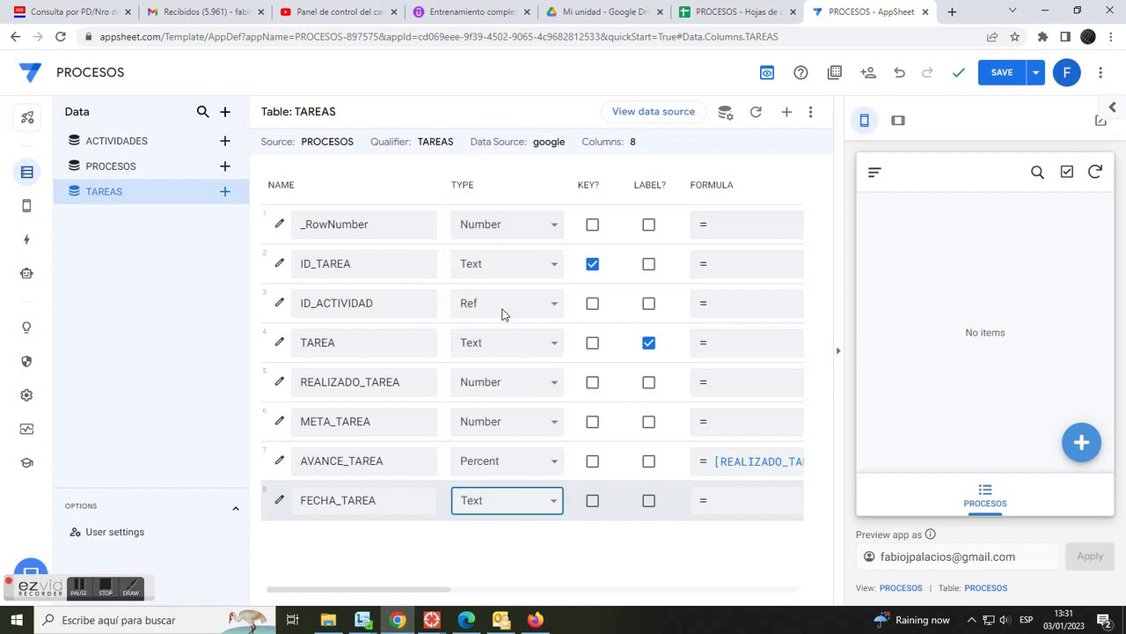
Make the FECHA_TAREA column ignore seconds, give it the initial value NOW(), and save the app
{"action": "left_click", "coordinate": [282, 502]}
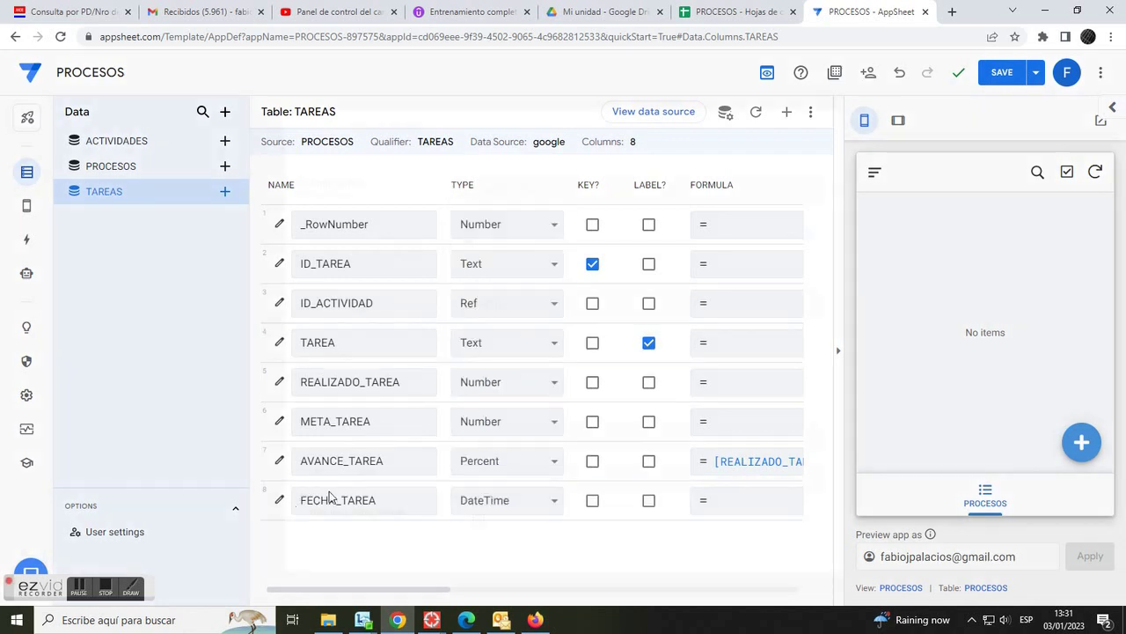
{"action": "left_click", "coordinate": [478, 396]}
{"action": "scroll", "coordinate": [355, 508], "scroll_direction": "down", "scroll_amount": 2}
{"action": "left_click", "coordinate": [340, 489]}
{"action": "scroll", "coordinate": [378, 504], "scroll_direction": "down", "scroll_amount": 2}
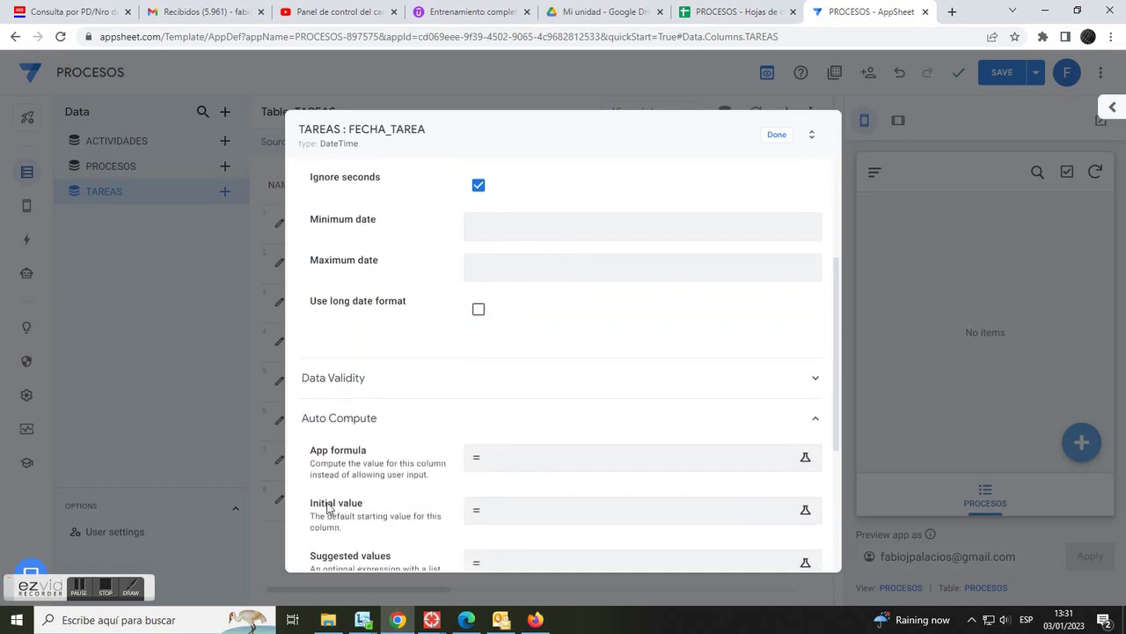
{"action": "left_click", "coordinate": [540, 511]}
{"action": "type", "text": "NOW()"}
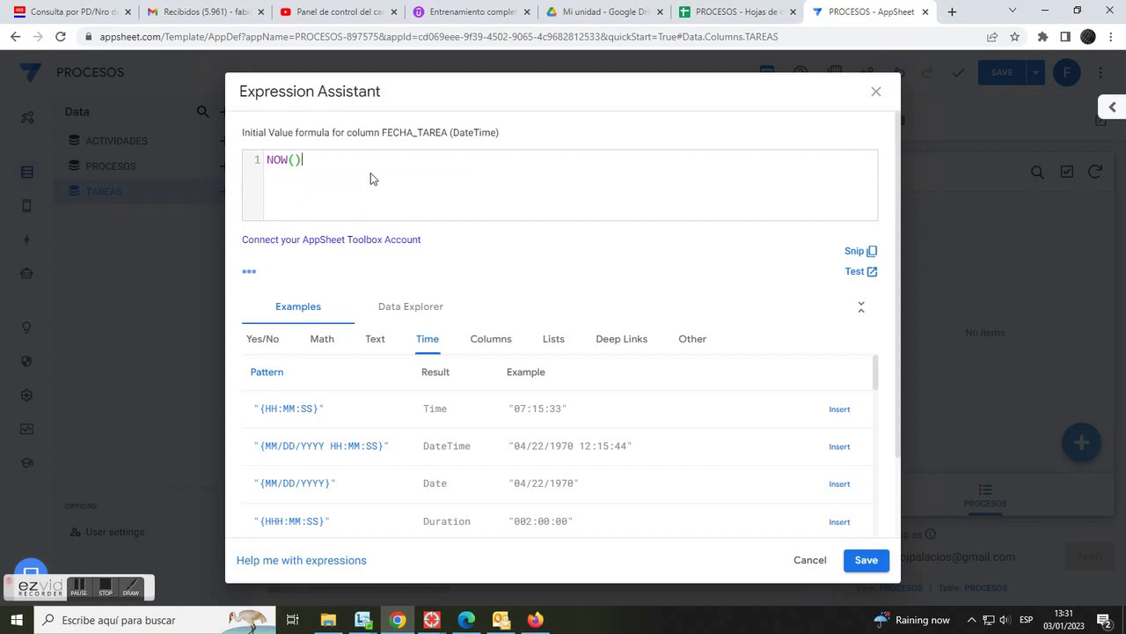
{"action": "left_click", "coordinate": [866, 560]}
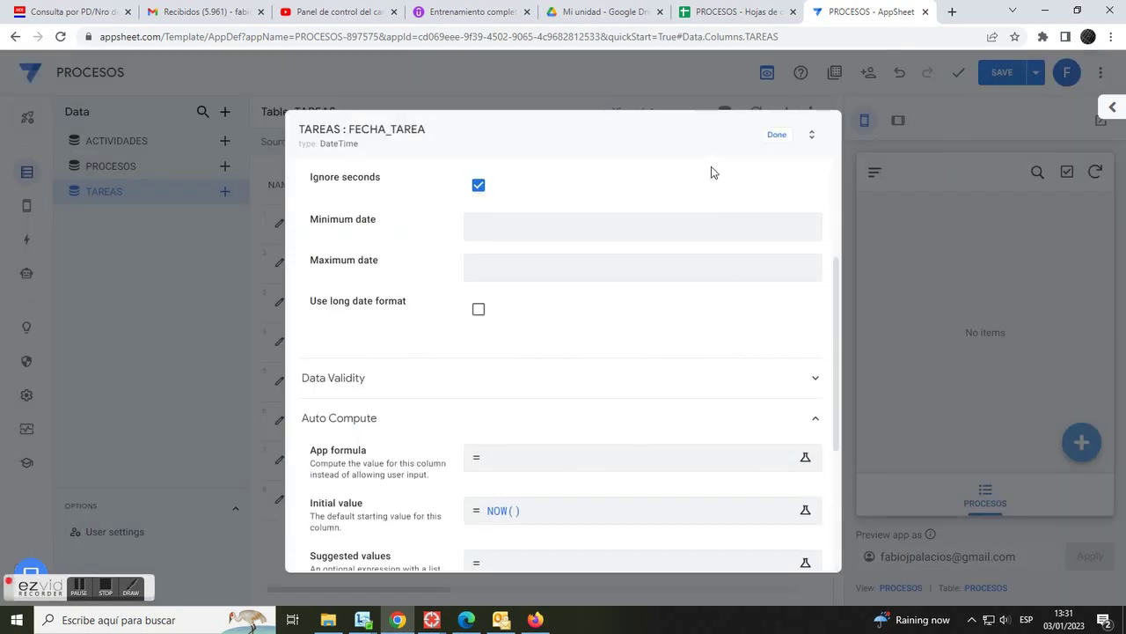
{"action": "left_click", "coordinate": [775, 139]}
{"action": "left_click", "coordinate": [1003, 72]}
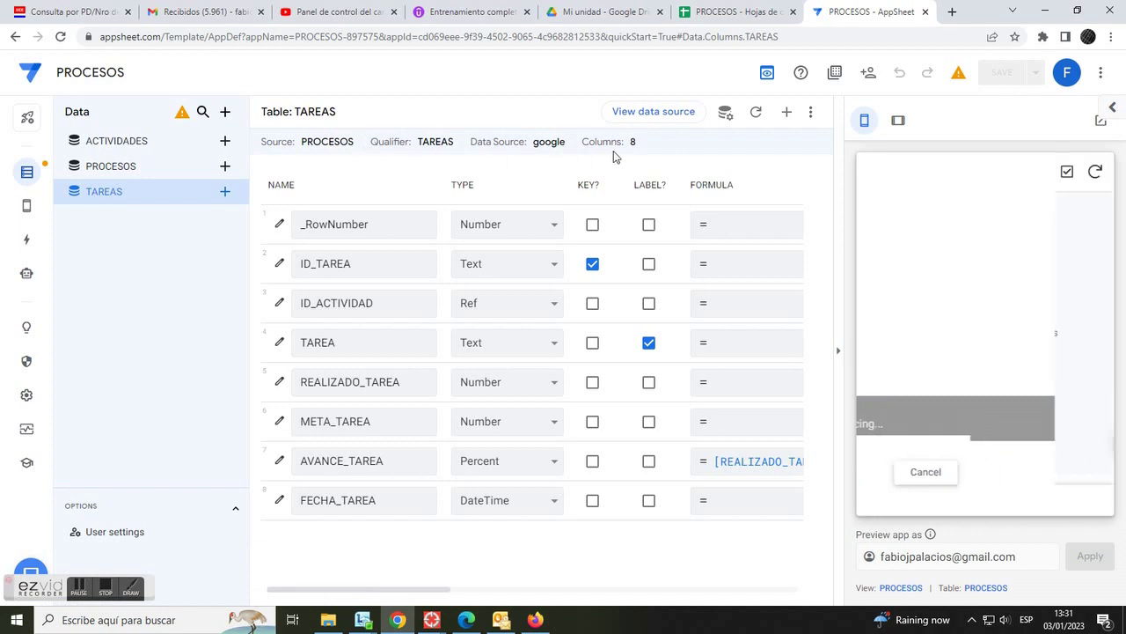
Open the data relationships graph in the app settings and reload the page to check how the tables are linked
{"action": "left_click", "coordinate": [27, 398]}
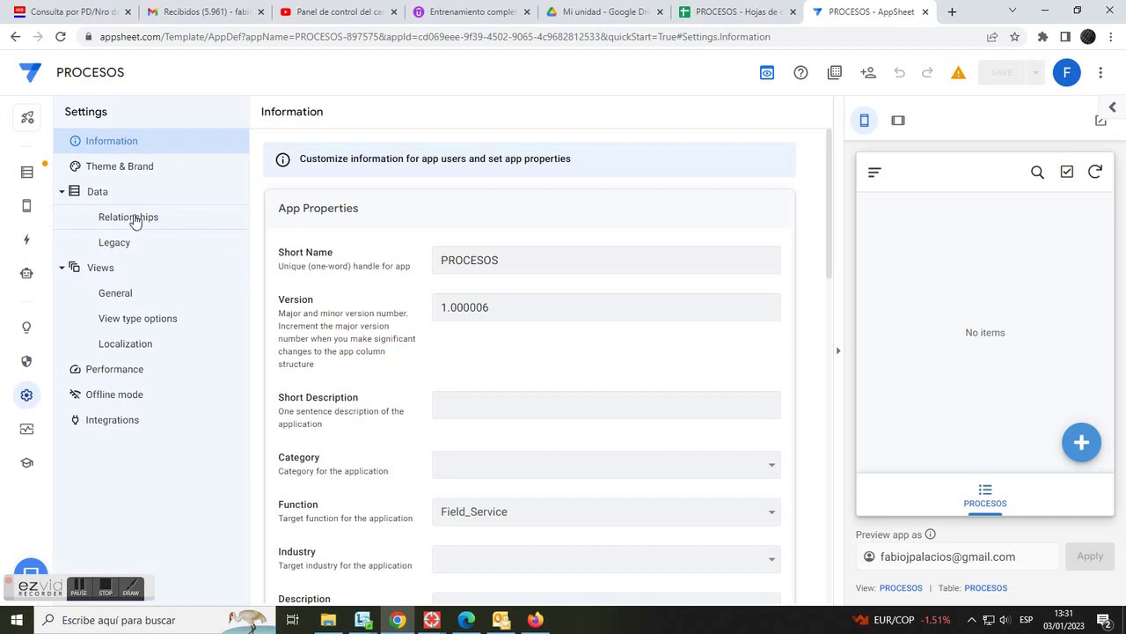
{"action": "left_click", "coordinate": [134, 217]}
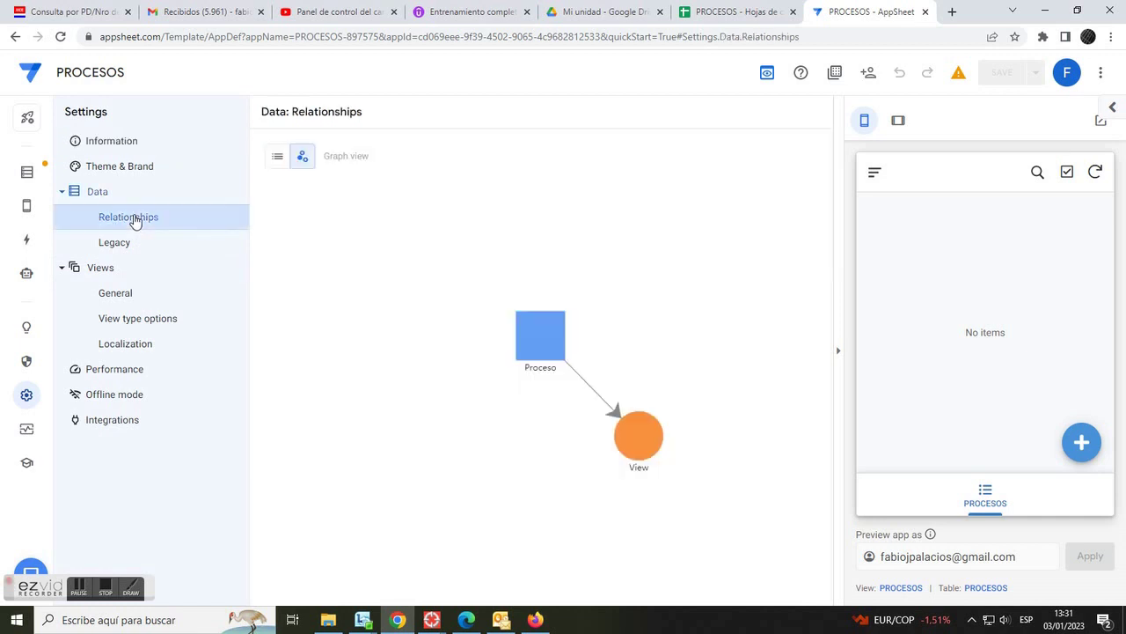
{"action": "left_click", "coordinate": [577, 37]}
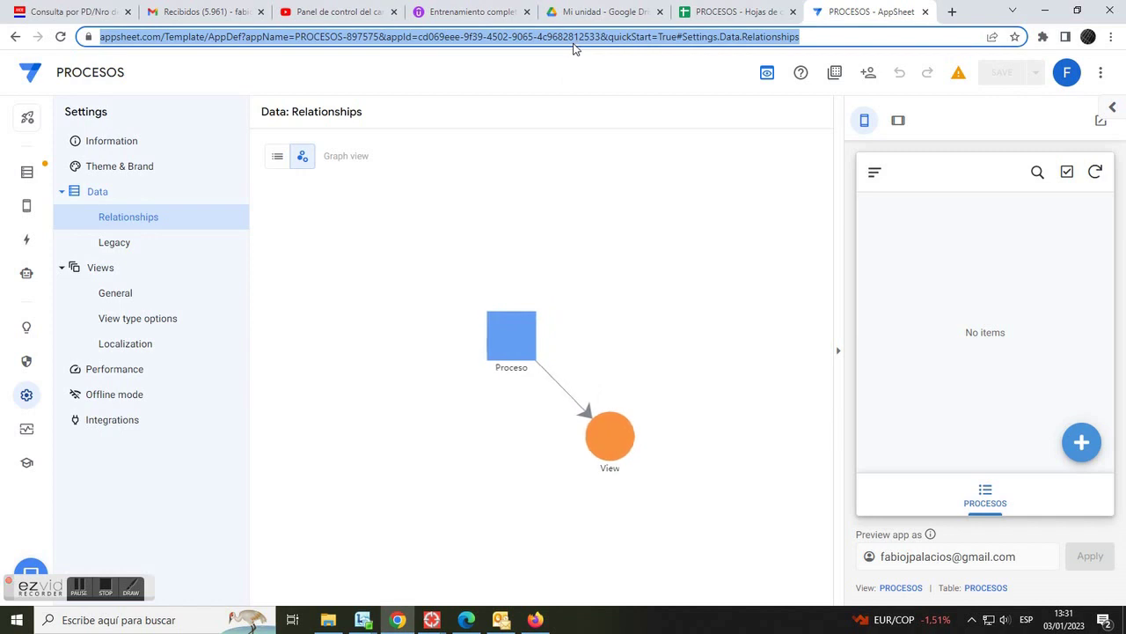
{"action": "key", "text": "Return"}
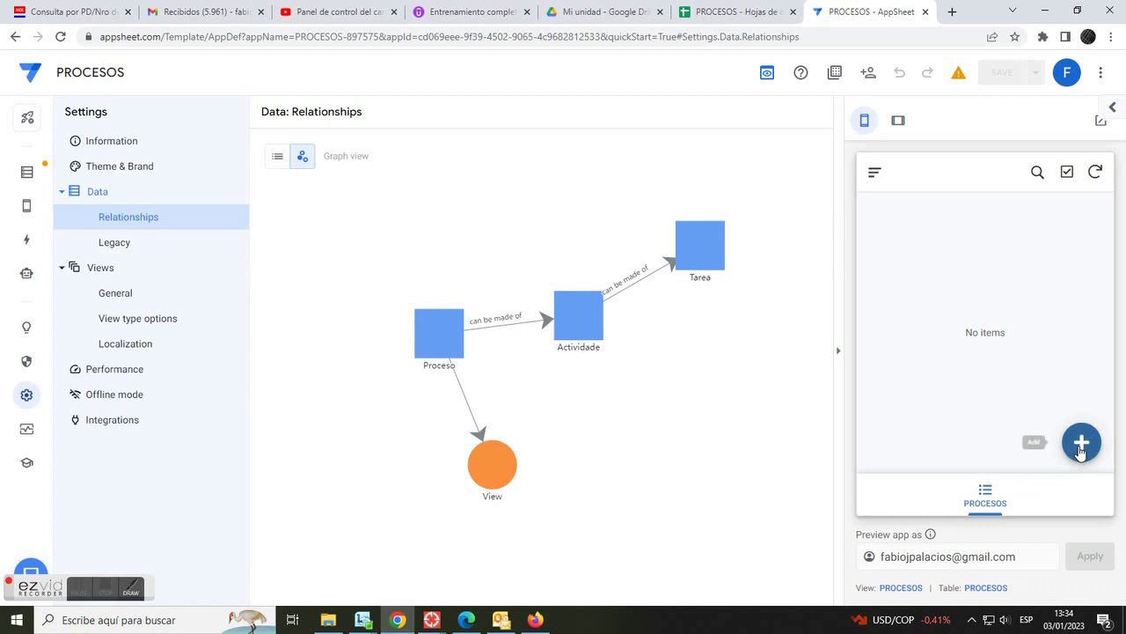
In the app preview, start a process named ACONDICIONAR PATIOS and add an activity named RECOLETAR MANGOS Y HOJAS under it
{"action": "left_click", "coordinate": [1080, 444]}
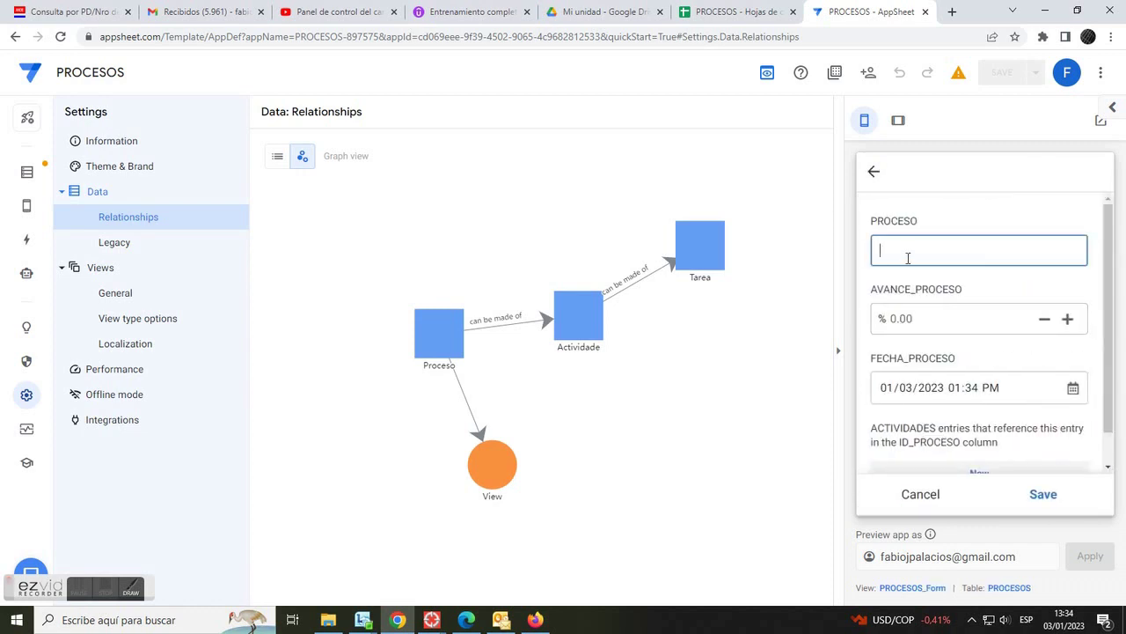
{"action": "type", "text": "ACONDICIONAR PATIOS"}
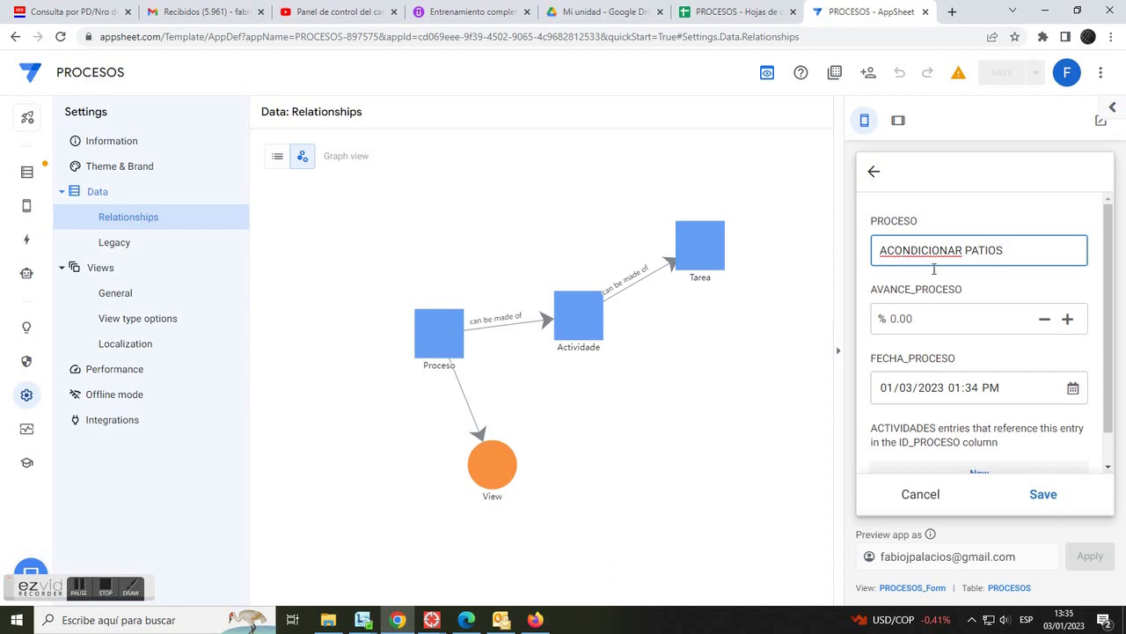
{"action": "scroll", "coordinate": [995, 387], "scroll_direction": "down", "scroll_amount": 1}
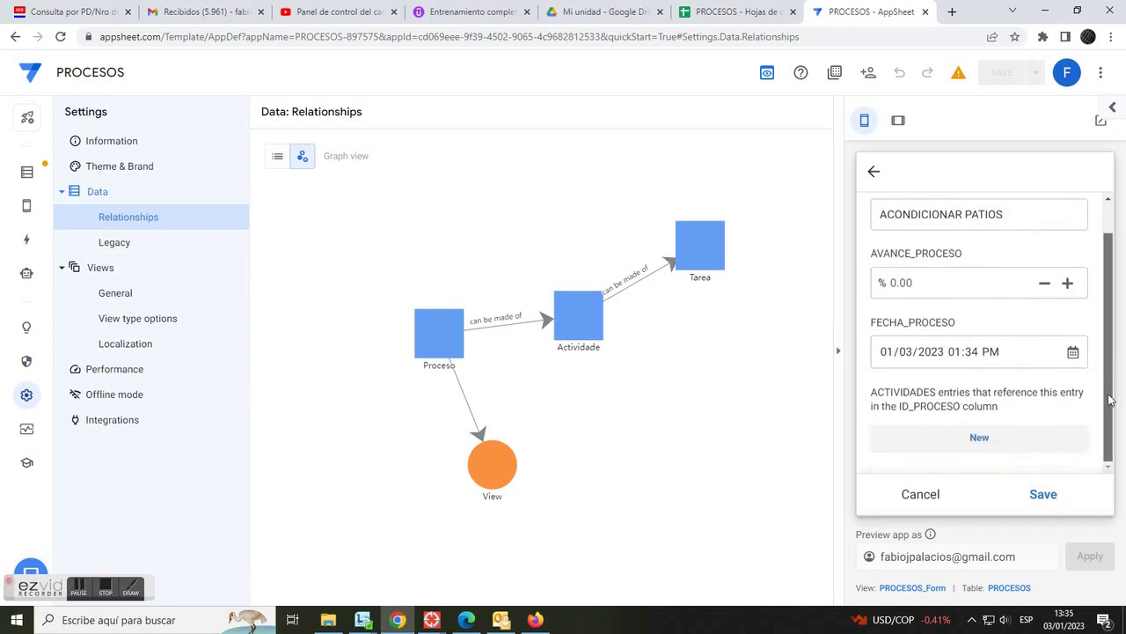
{"action": "left_click", "coordinate": [998, 448]}
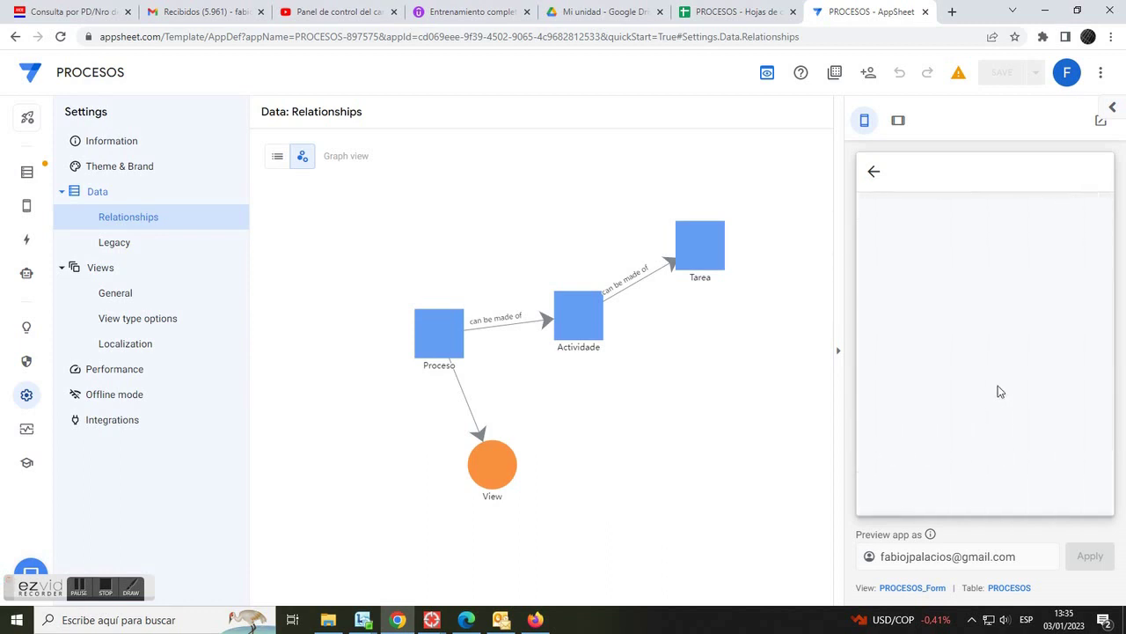
{"action": "left_click", "coordinate": [928, 319]}
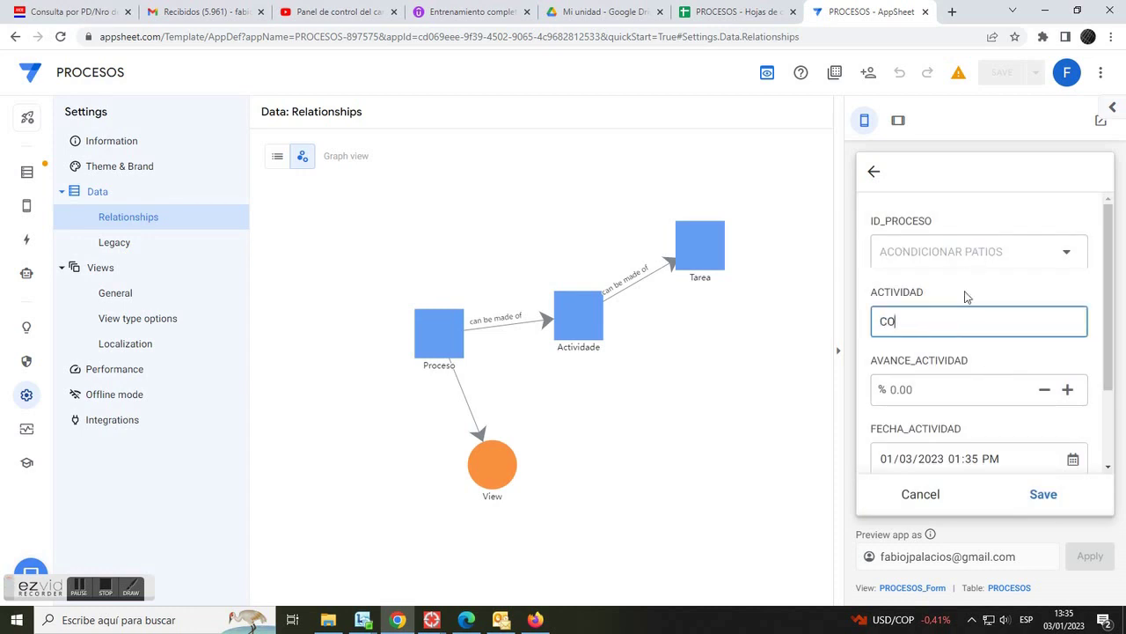
{"action": "type", "text": "RECOLETAR MANGOS U"}
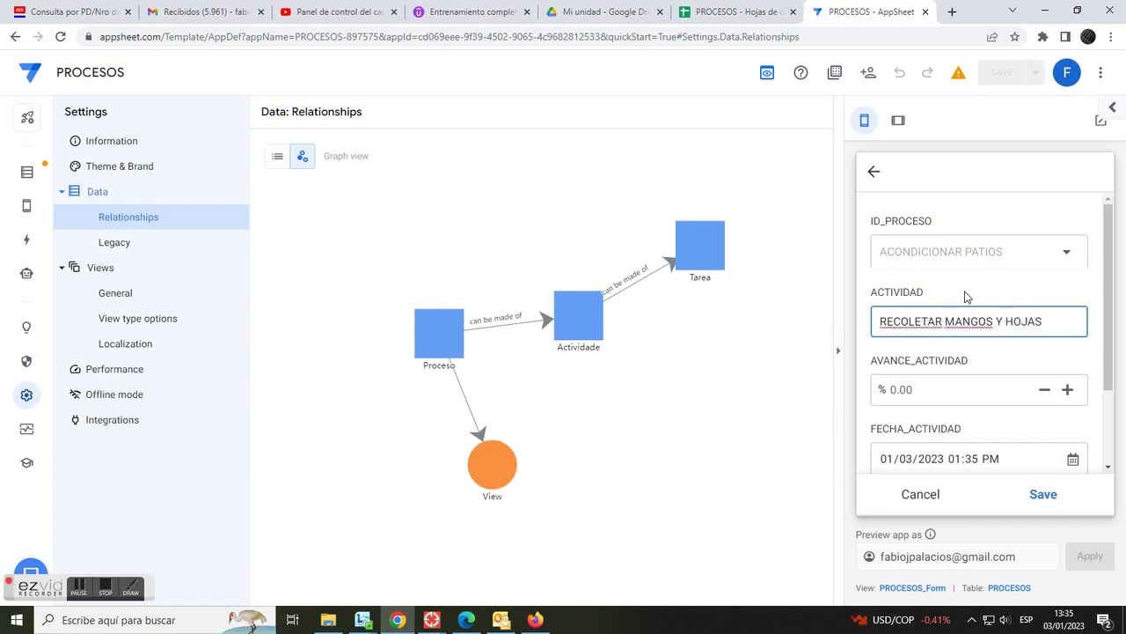
Add a task named RECOLECTAR under the RECOLETAR MANGOS Y HOJAS activity and save the task
{"action": "scroll", "coordinate": [977, 396], "scroll_direction": "down", "scroll_amount": 2}
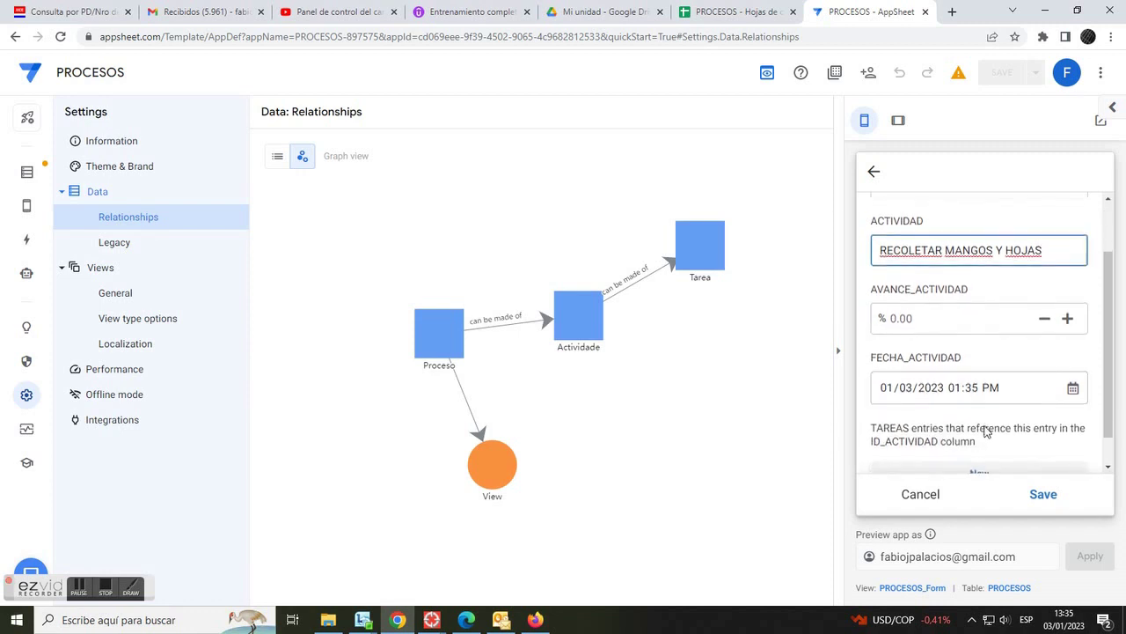
{"action": "left_click", "coordinate": [996, 443]}
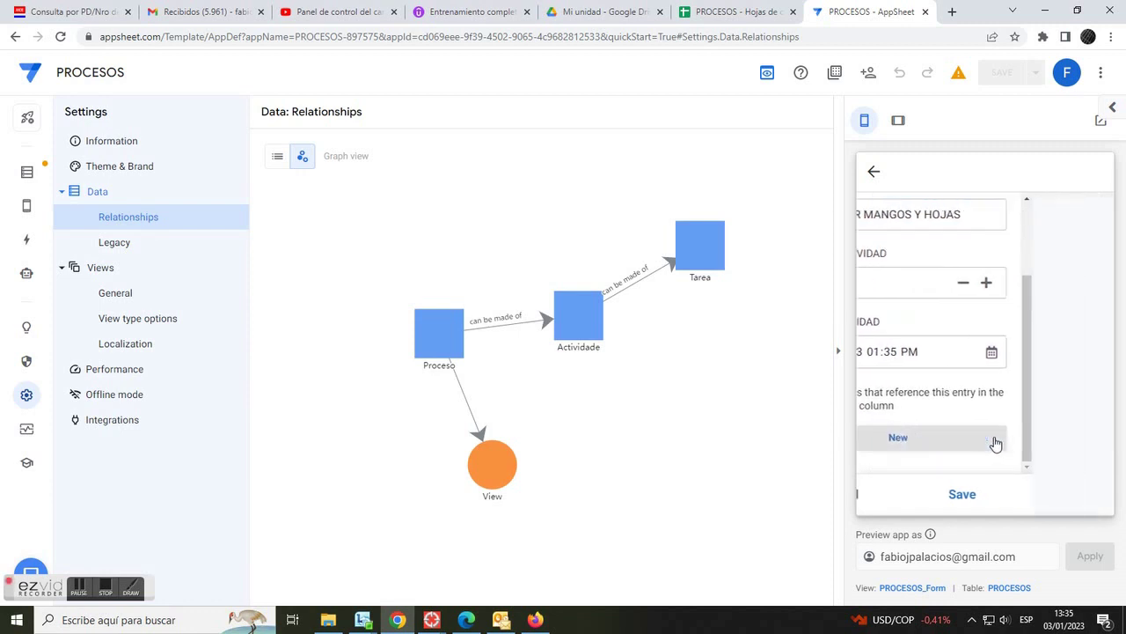
{"action": "left_click", "coordinate": [927, 384]}
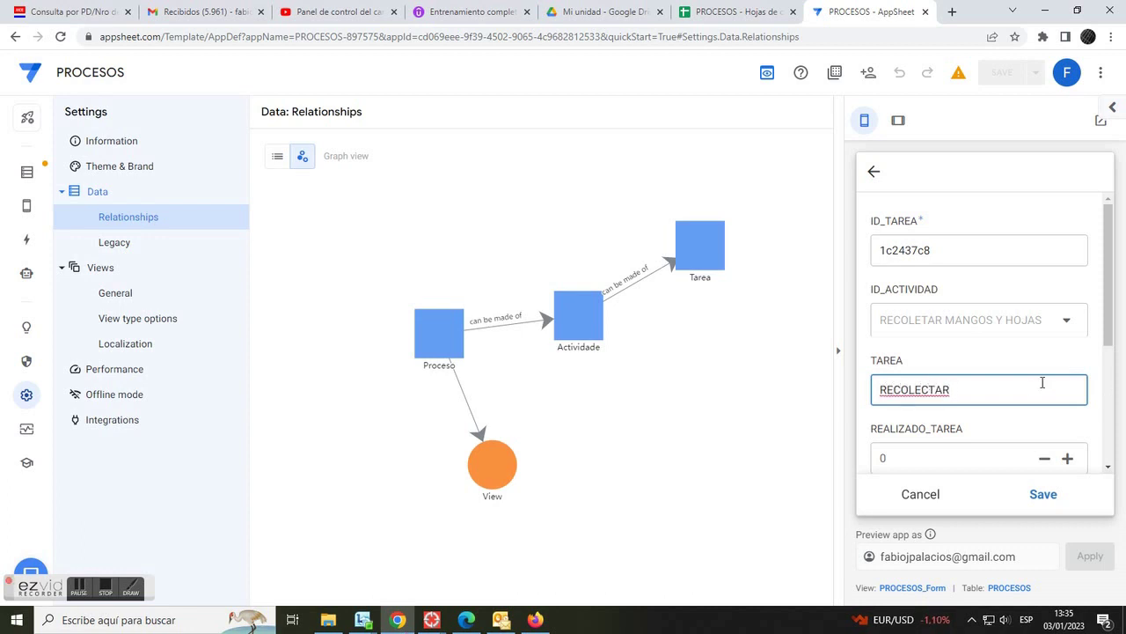
{"action": "scroll", "coordinate": [1044, 382], "scroll_direction": "down", "scroll_amount": 3}
{"action": "left_click", "coordinate": [1045, 494]}
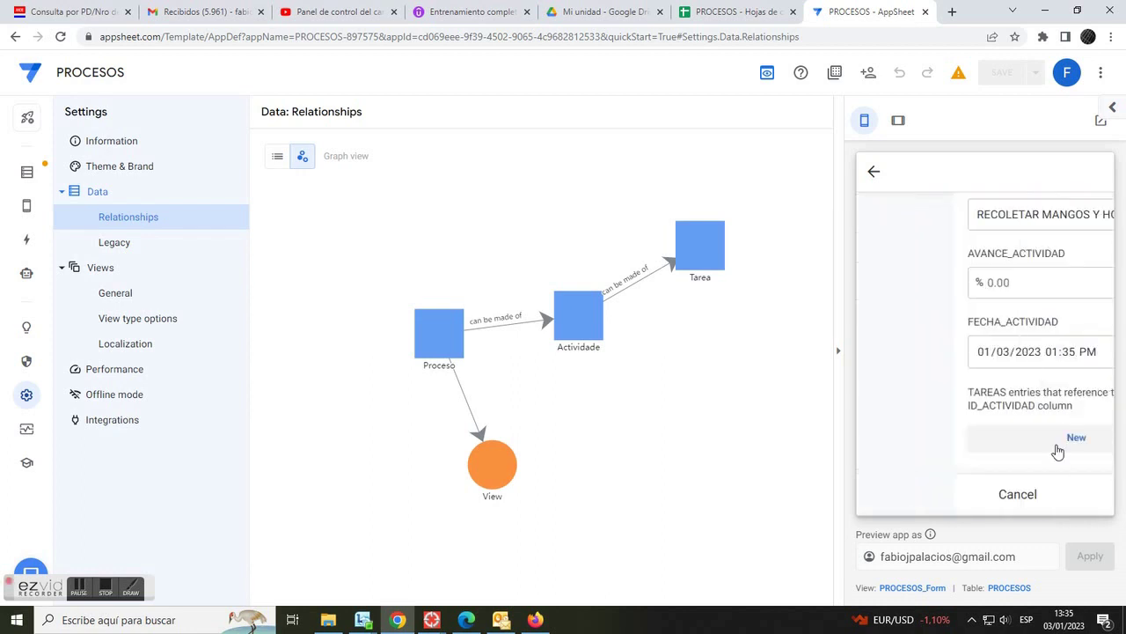
Add a second task named JUNTAR EN BOLSAS under the activity, and save the task, the activity and the process
{"action": "scroll", "coordinate": [1058, 440], "scroll_direction": "down", "scroll_amount": 2}
{"action": "left_click", "coordinate": [1066, 437]}
{"action": "left_click", "coordinate": [944, 387]}
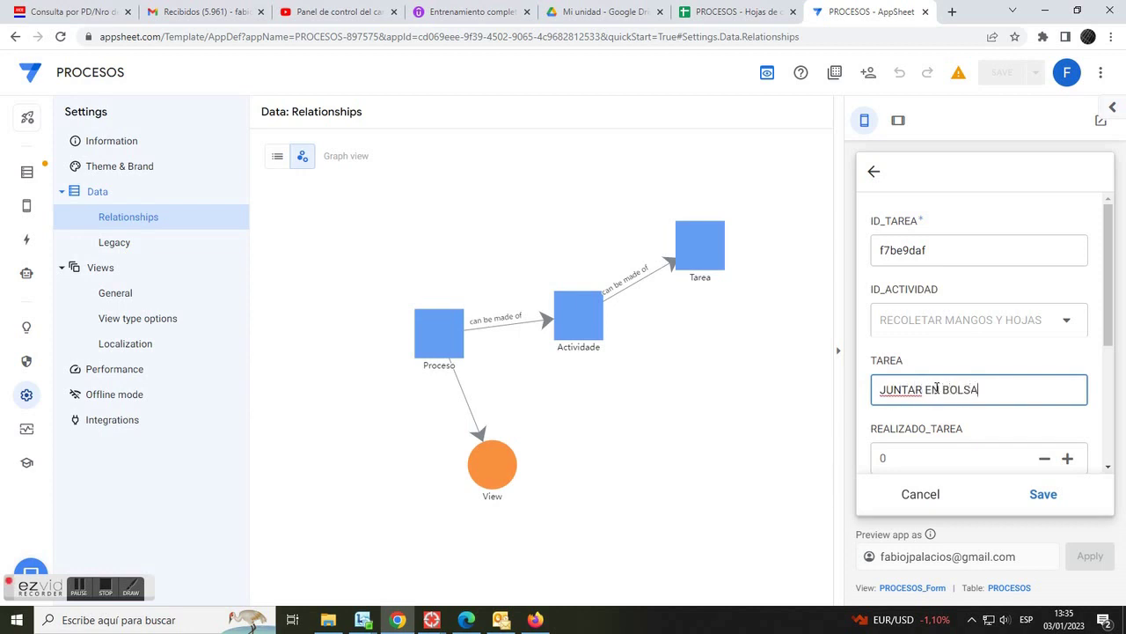
{"action": "scroll", "coordinate": [943, 387], "scroll_direction": "down", "scroll_amount": 5}
{"action": "left_click", "coordinate": [1043, 494]}
{"action": "left_click", "coordinate": [1044, 495]}
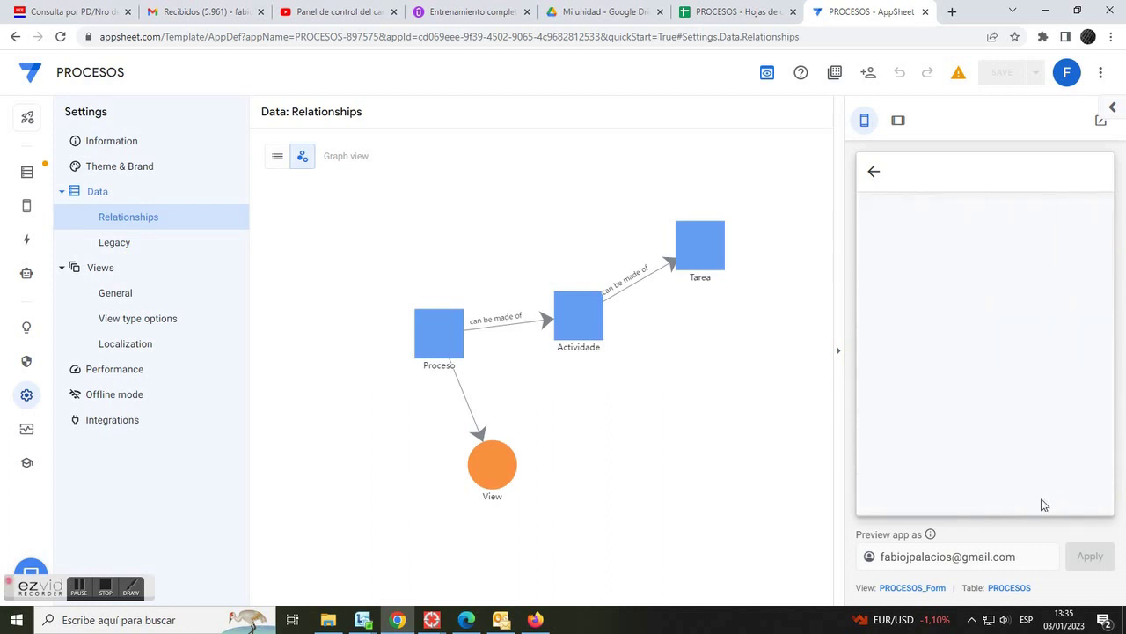
{"action": "left_click", "coordinate": [1044, 495]}
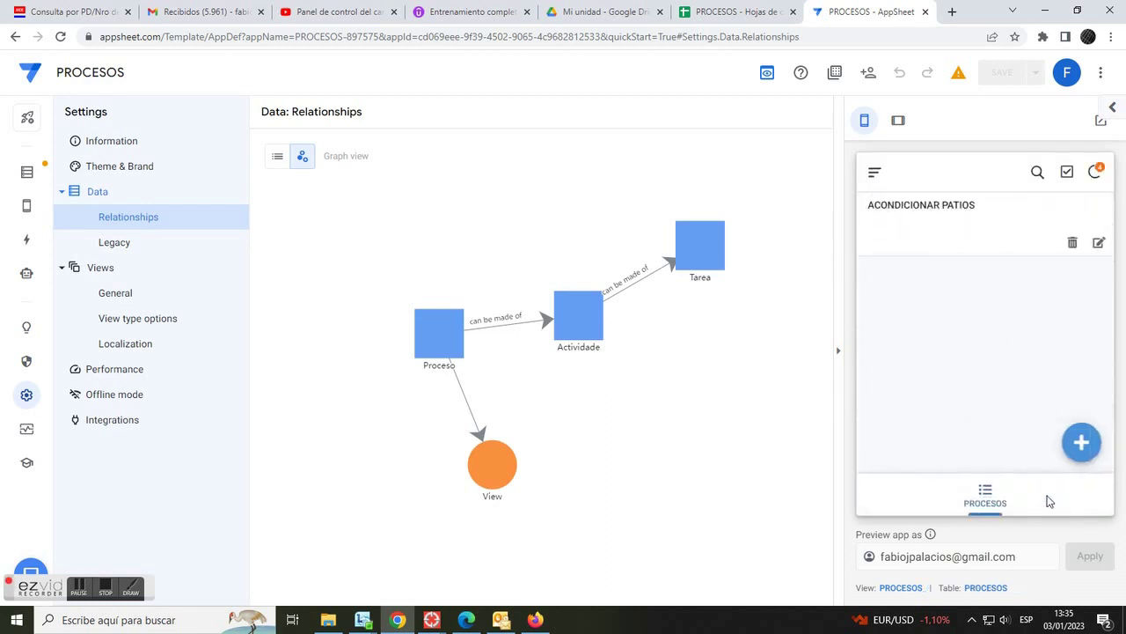
Switch to the PROCESOS spreadsheet, check the new record in the PROCESOS sheet and fit the PROCESO column to its content
{"action": "left_click", "coordinate": [730, 11]}
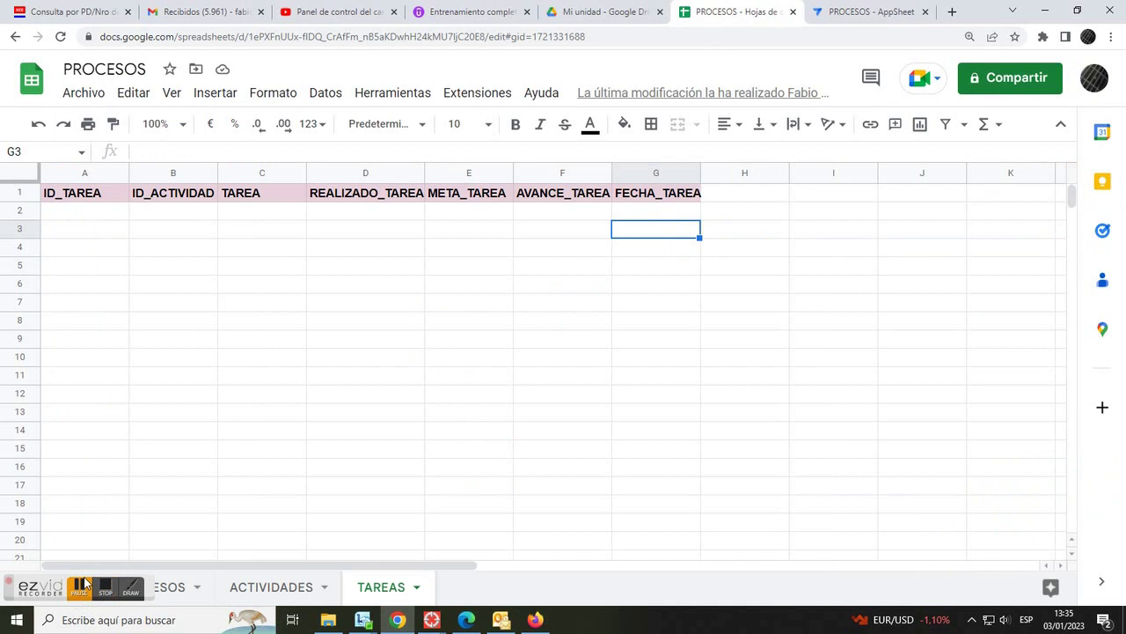
{"action": "key", "text": "ctrl+shift+Page_Up"}
{"action": "key", "text": "ctrl+shift+Page_Up"}
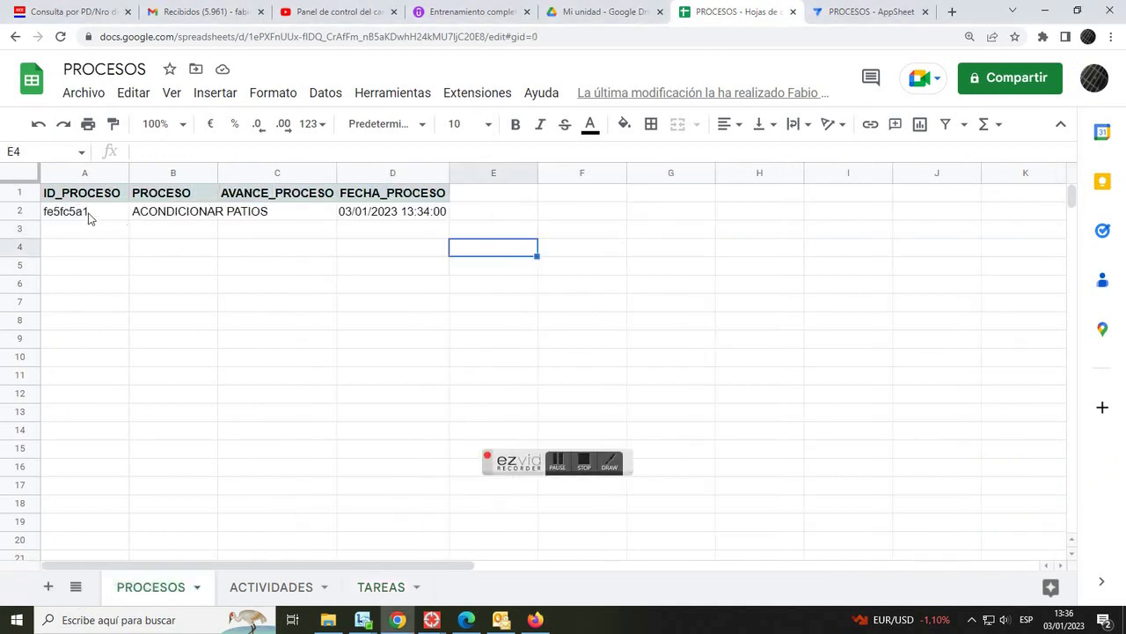
{"action": "left_click", "coordinate": [173, 213]}
{"action": "left_click", "coordinate": [215, 174]}
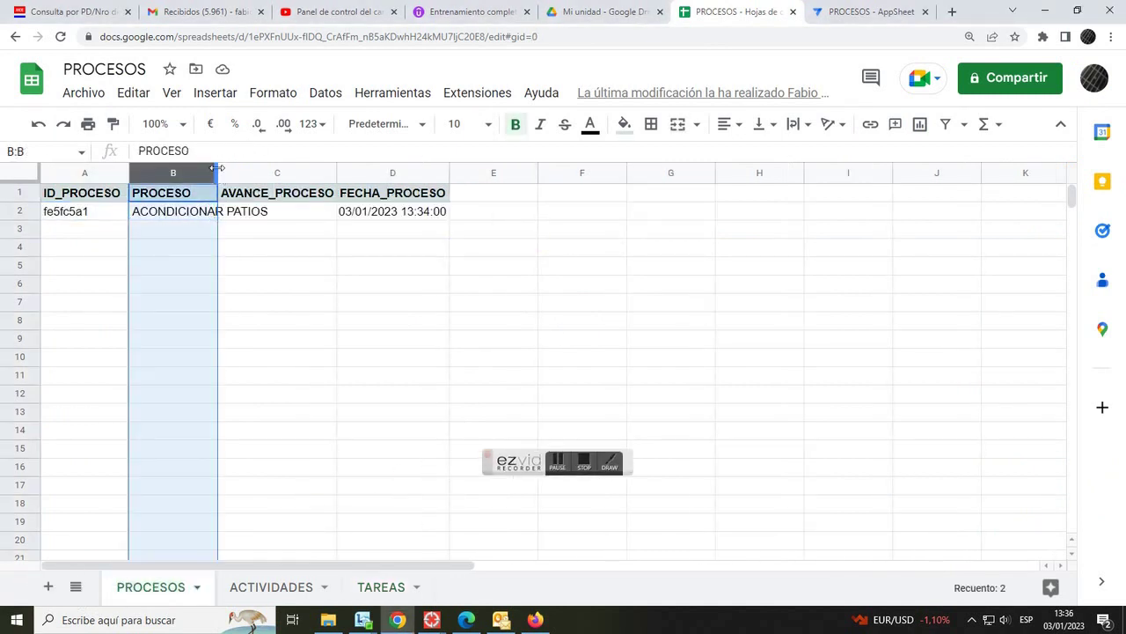
{"action": "double_click", "coordinate": [216, 167]}
{"action": "left_click", "coordinate": [324, 214]}
{"action": "key", "text": "Right"}
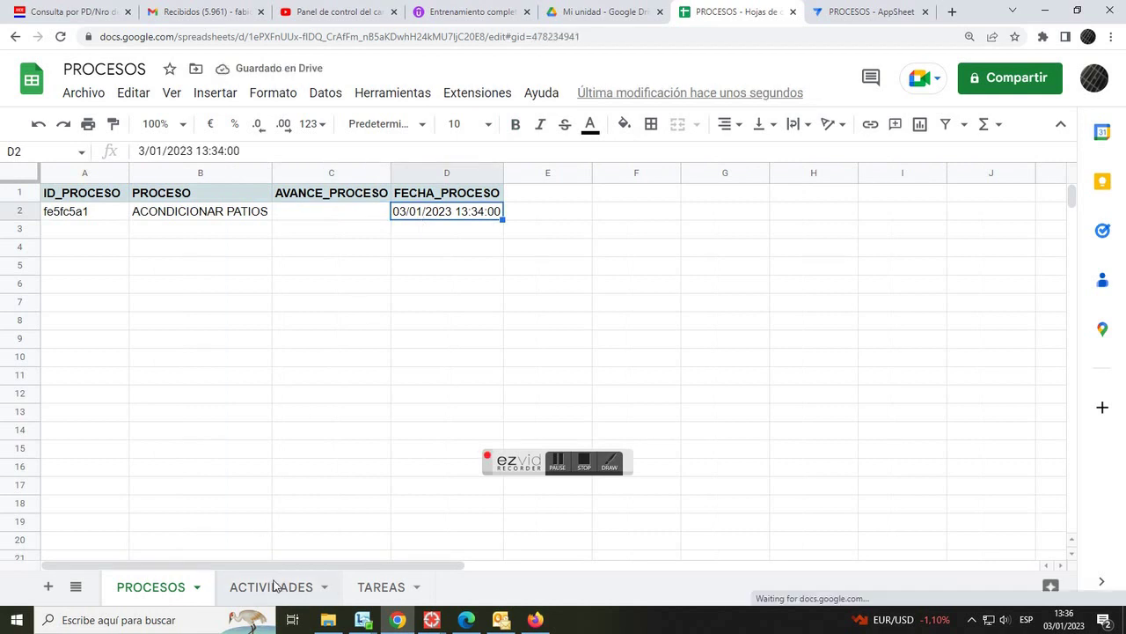
Check the new record in the ACTIVIDADES sheet and fit the ACTIVIDAD and FECHA_ACTIVIDAD columns to their content
{"action": "left_click", "coordinate": [275, 585]}
{"action": "double_click", "coordinate": [306, 171]}
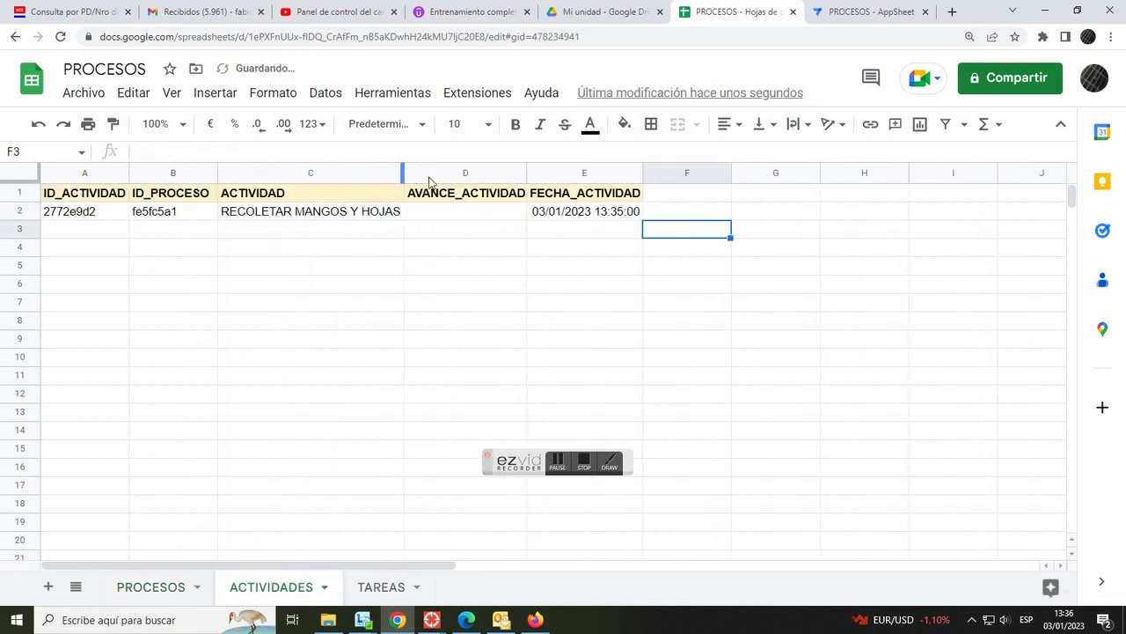
{"action": "double_click", "coordinate": [643, 176]}
{"action": "left_click", "coordinate": [611, 220]}
Fit the TAREA column in the TAREAS sheet to its content and check the date, REALIZADO_TAREA and META_TAREA cells of the new tasks
{"action": "left_click", "coordinate": [381, 586]}
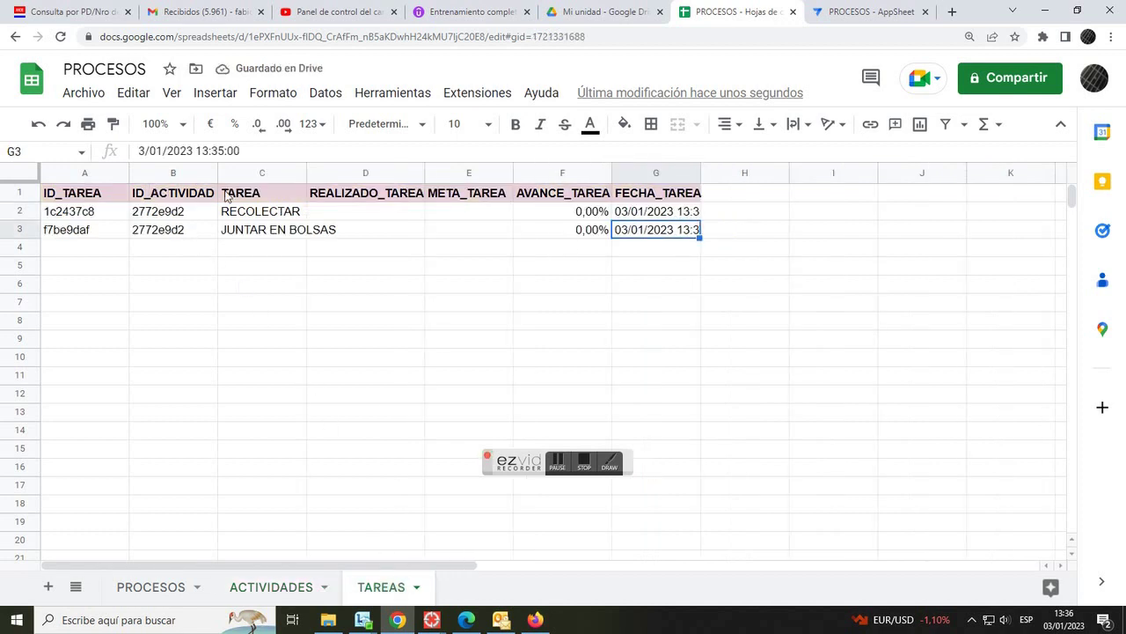
{"action": "double_click", "coordinate": [306, 172]}
{"action": "left_click", "coordinate": [616, 231]}
{"action": "left_click", "coordinate": [688, 214]}
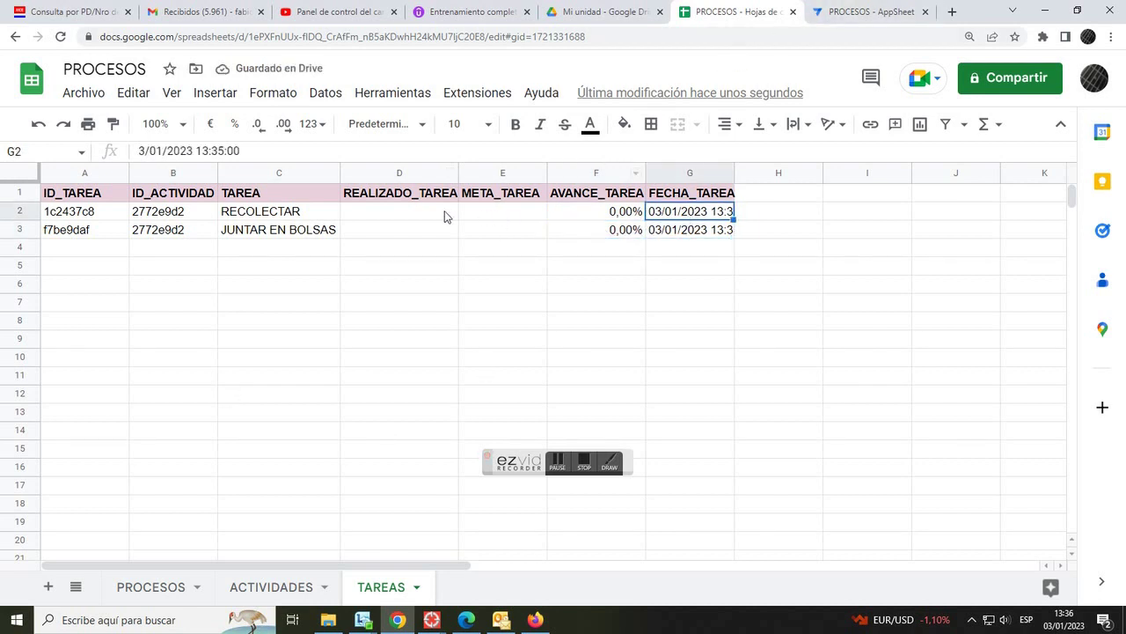
{"action": "left_click", "coordinate": [415, 213]}
{"action": "left_click", "coordinate": [417, 231]}
{"action": "left_click", "coordinate": [519, 216]}
Return to AppSheet, view ACONDICIONAR PATIOS, its activity and the JUNTAR EN BOLSAS task in the preview, and go back to the process
{"action": "left_click", "coordinate": [849, 11]}
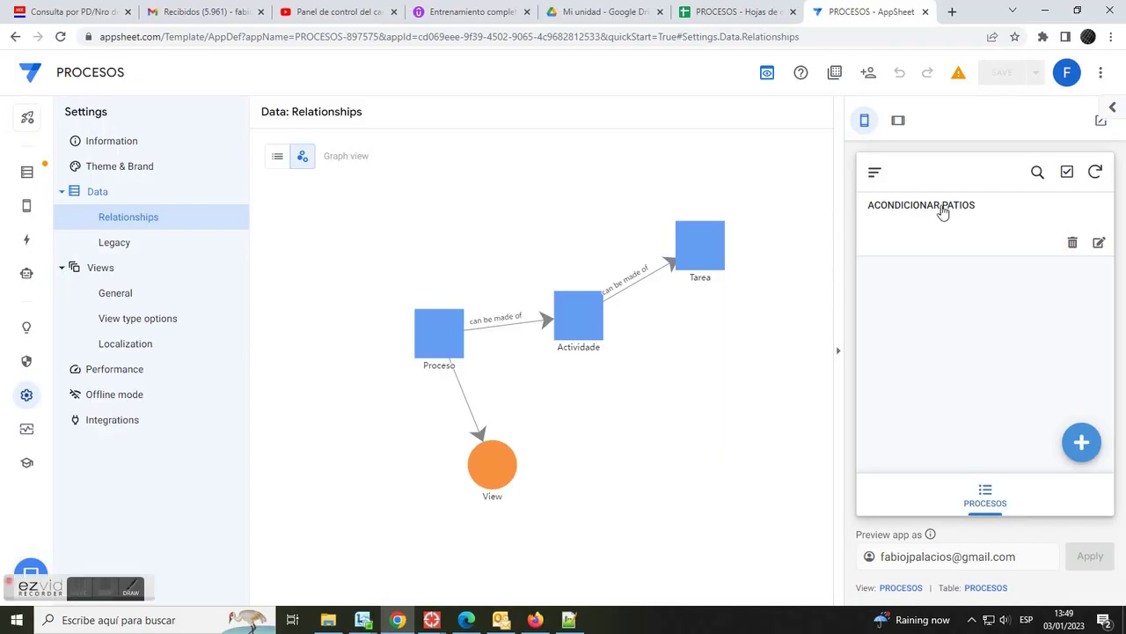
{"action": "left_click", "coordinate": [940, 212]}
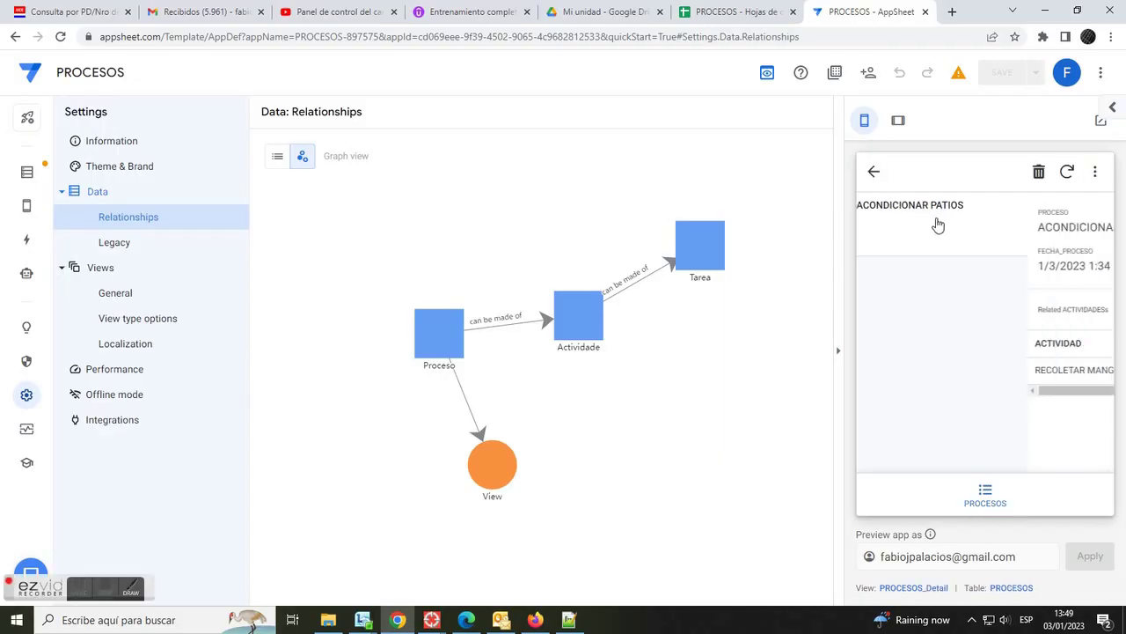
{"action": "left_click", "coordinate": [942, 370]}
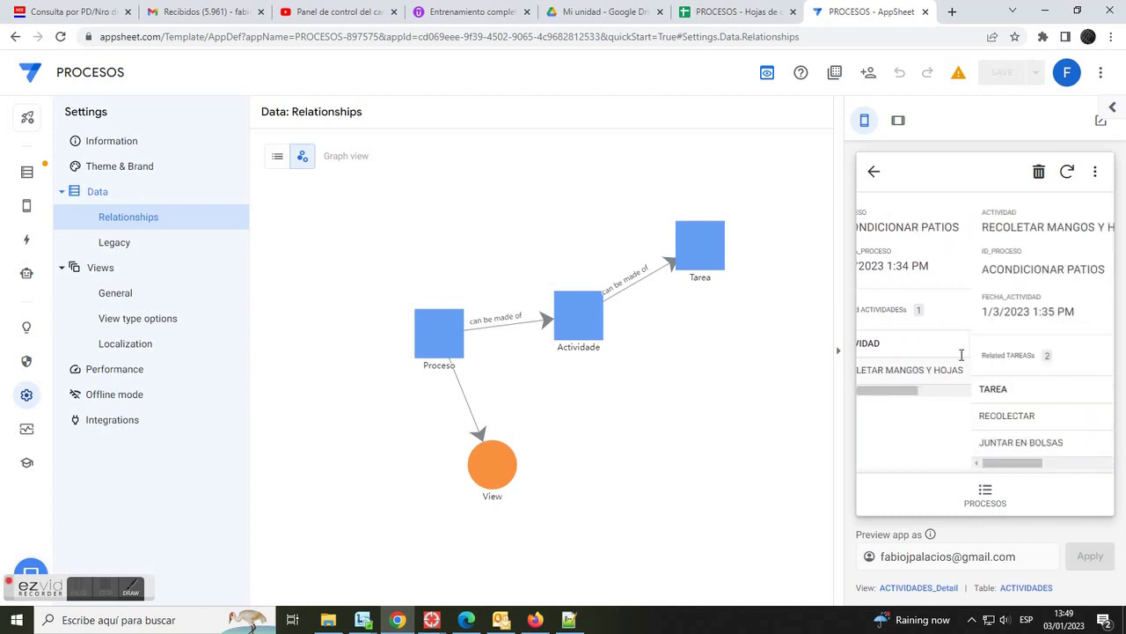
{"action": "scroll", "coordinate": [969, 360], "scroll_direction": "down", "scroll_amount": 1}
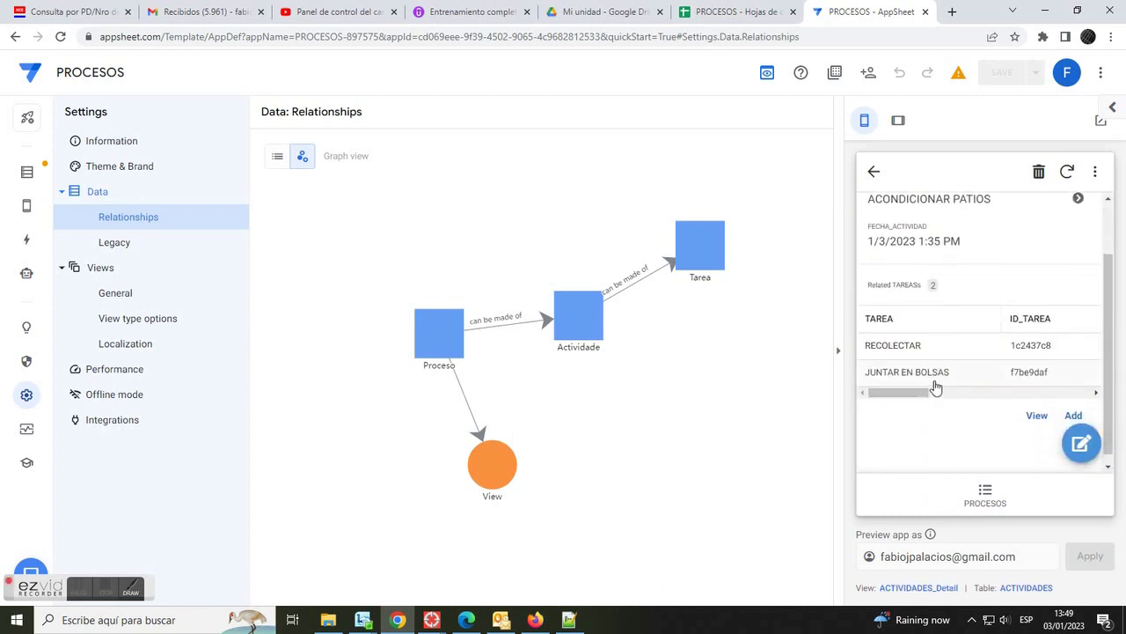
{"action": "left_click", "coordinate": [940, 374]}
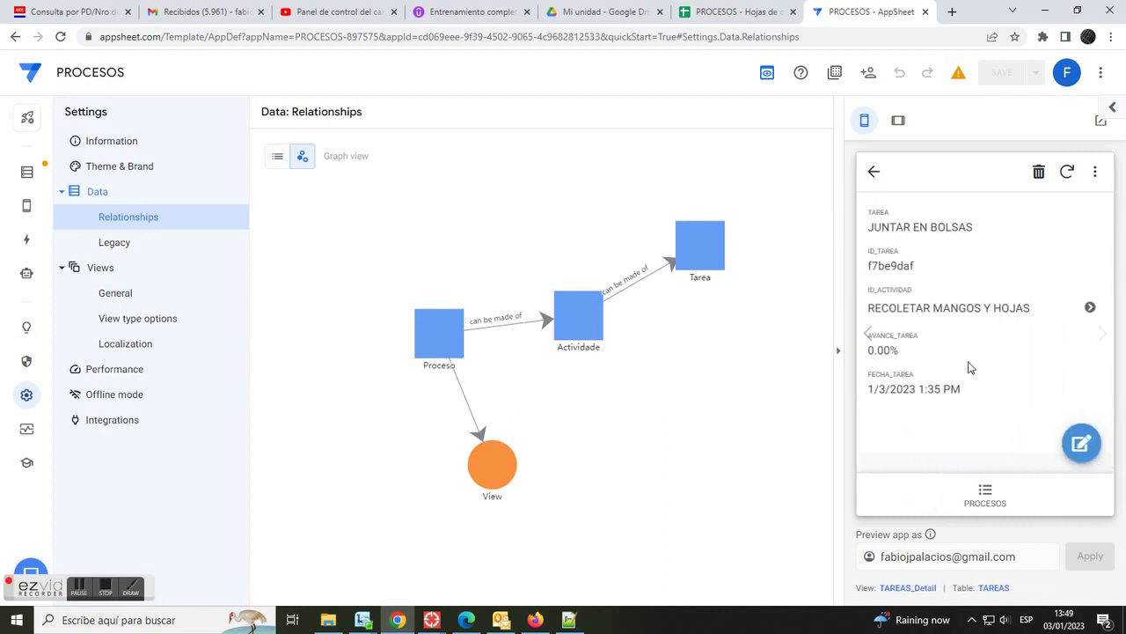
{"action": "left_click", "coordinate": [874, 173]}
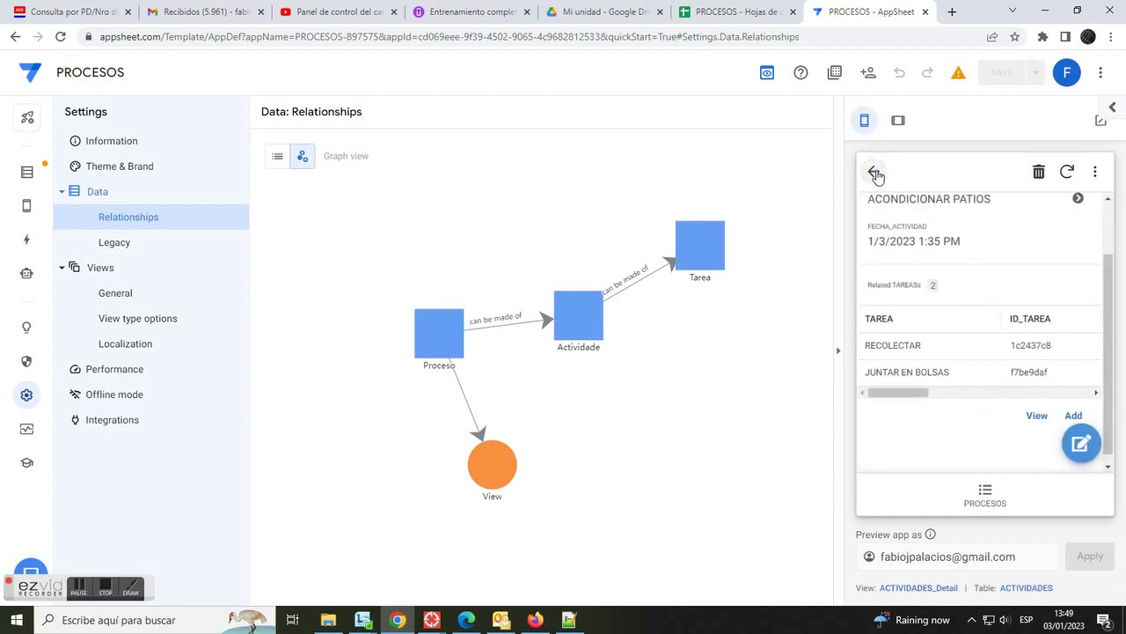
{"action": "left_click", "coordinate": [874, 173]}
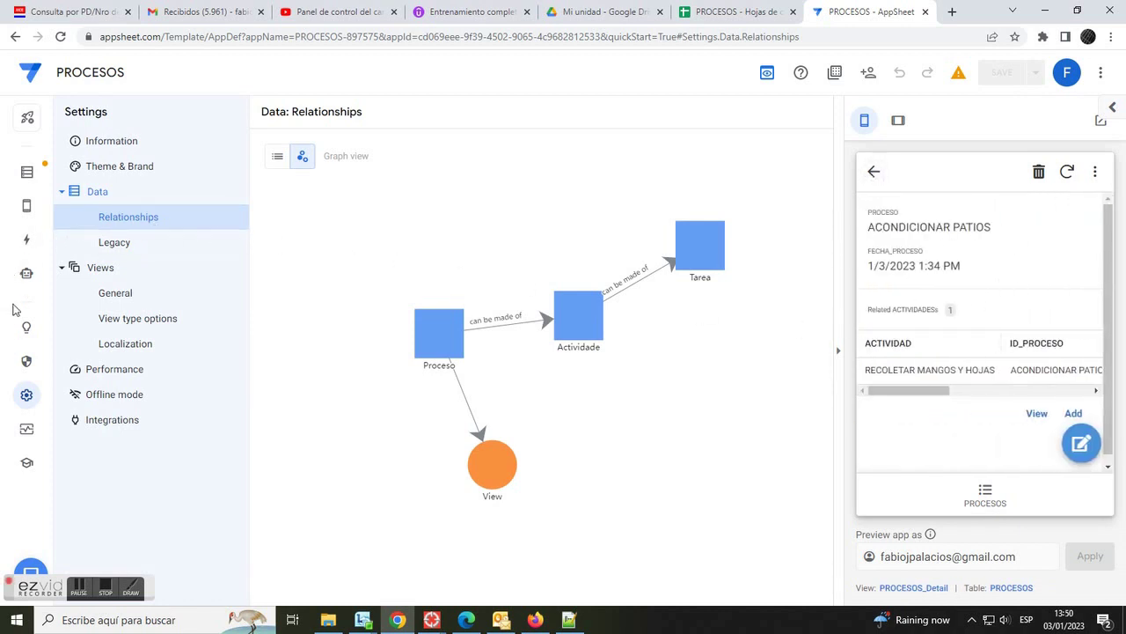
Create a new action named actualiza ACTIVIDADES that applies to records of the ACTIVIDADES table
{"action": "left_click", "coordinate": [26, 239]}
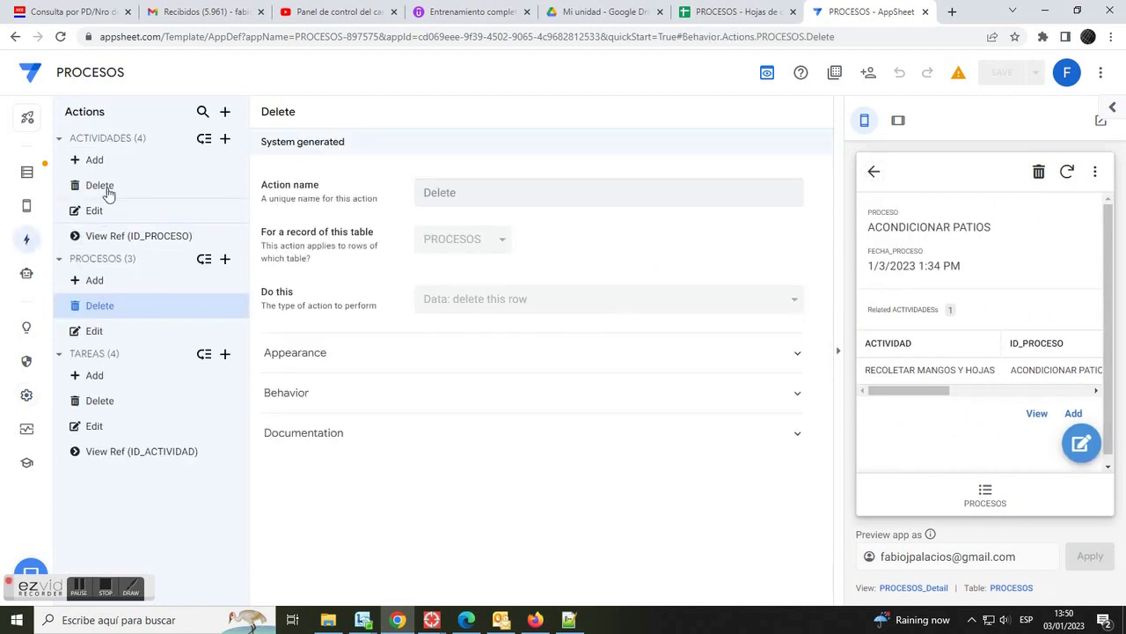
{"action": "left_click", "coordinate": [226, 113]}
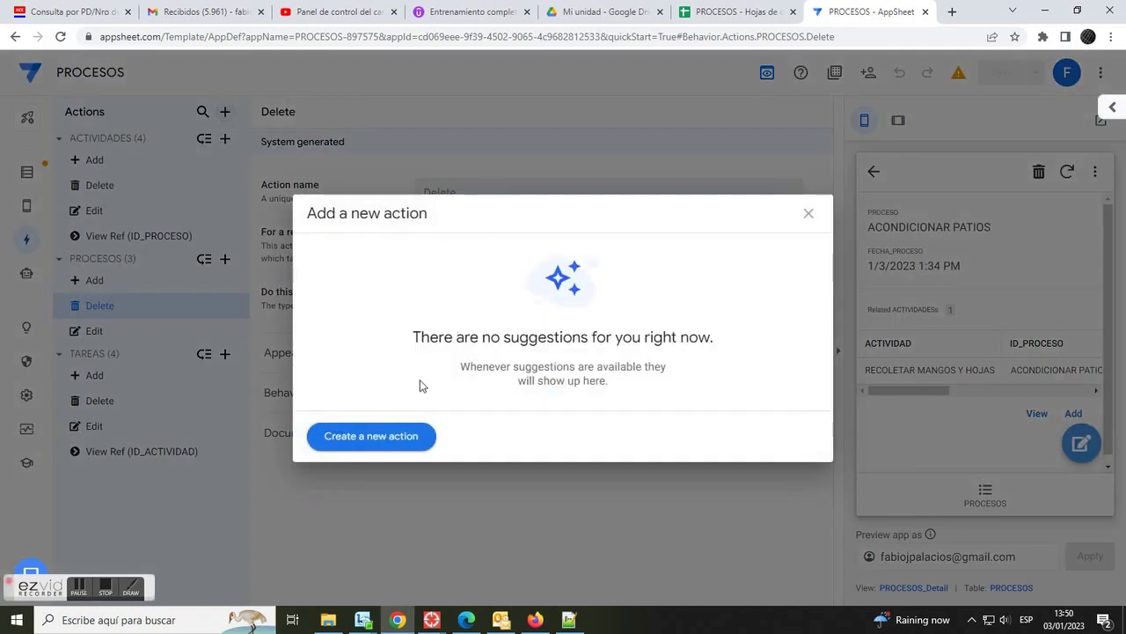
{"action": "left_click", "coordinate": [370, 436]}
{"action": "key", "text": "ctrl+a"}
{"action": "type", "text": "ac"}
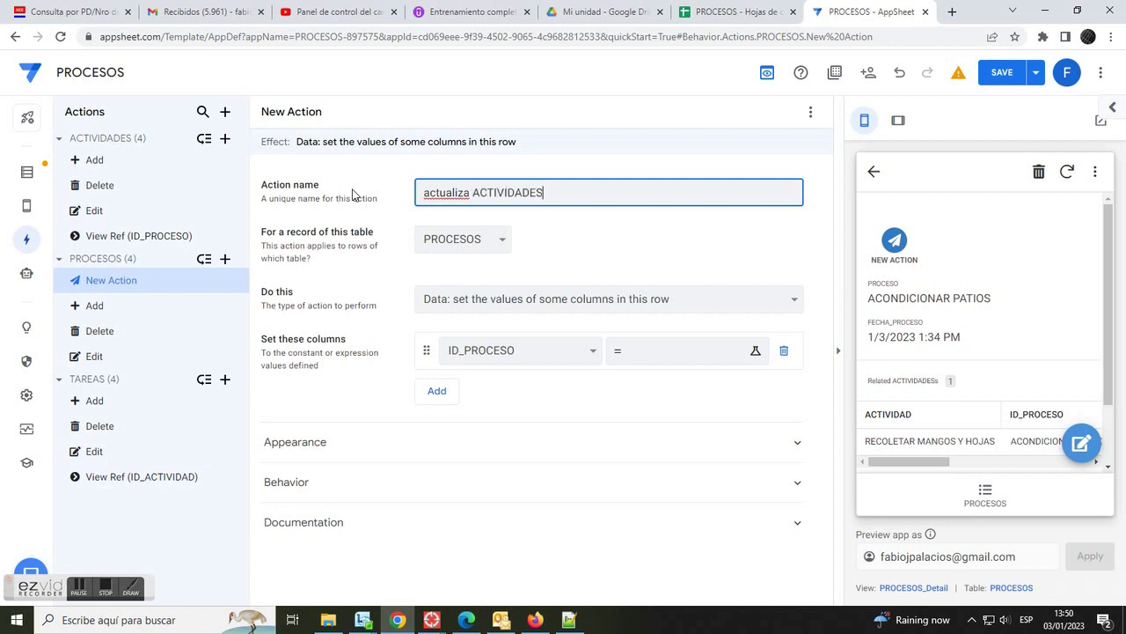
{"action": "left_click", "coordinate": [503, 239]}
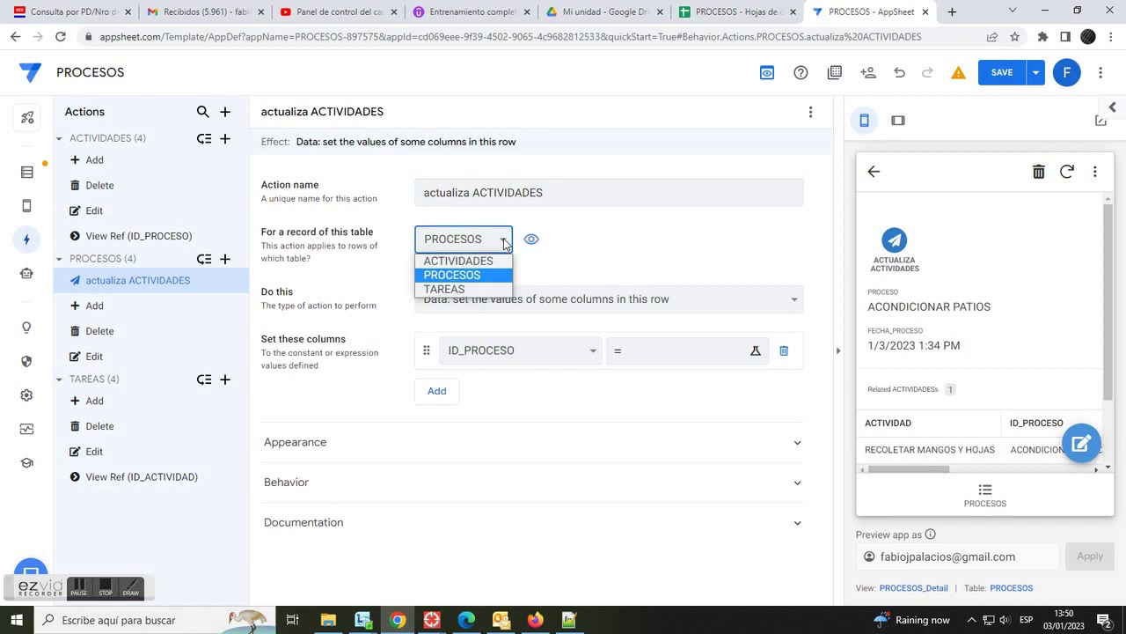
{"action": "left_click", "coordinate": [458, 261]}
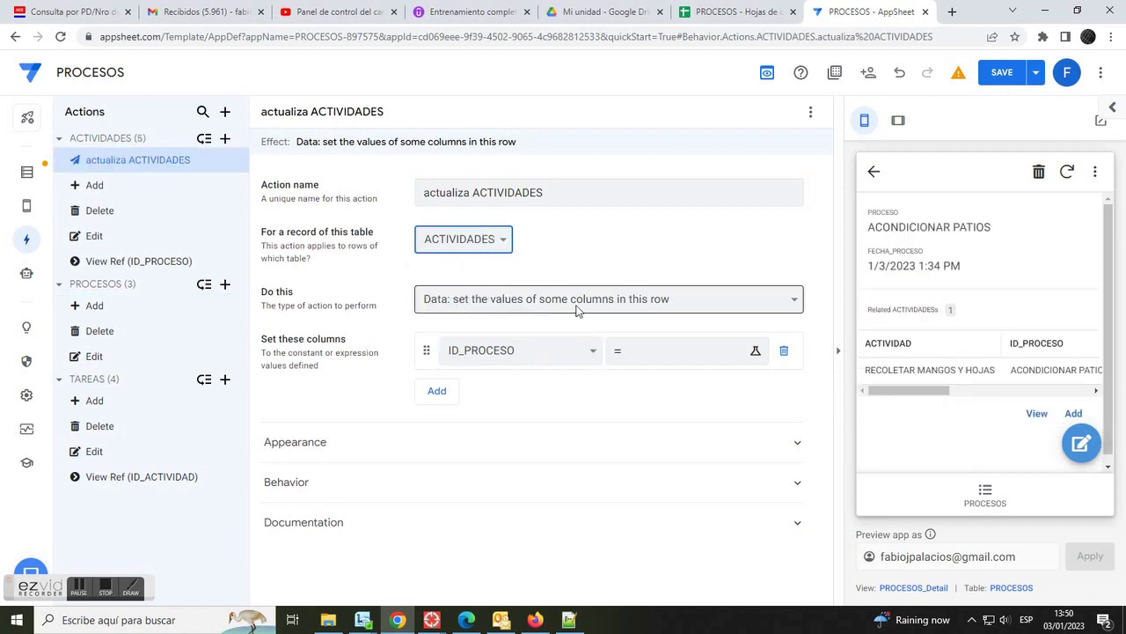
Choose AVANCE_ACTIVIDAD and FECHA_ACTIVIDAD as the two columns the actualiza ACTIVIDADES action sets
{"action": "left_click", "coordinate": [594, 351]}
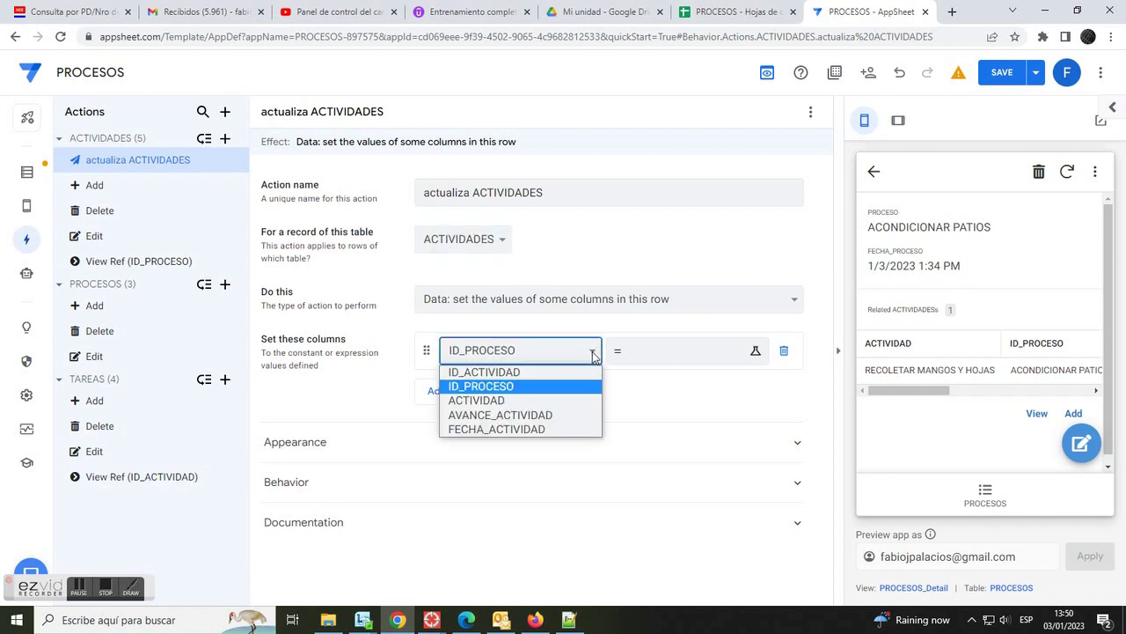
{"action": "left_click", "coordinate": [507, 417]}
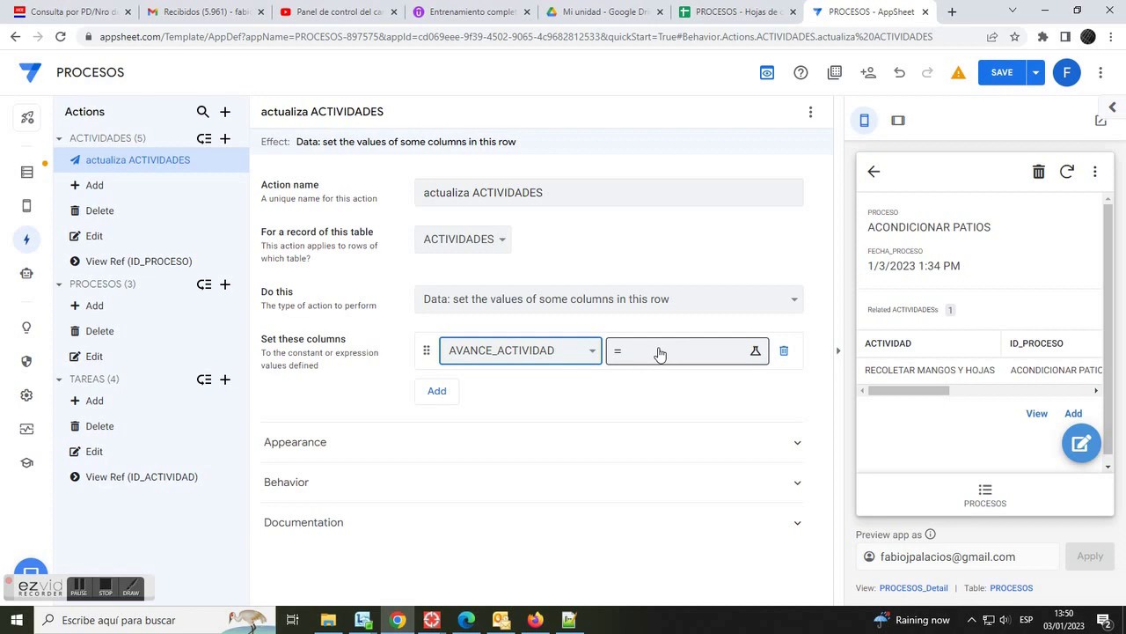
{"action": "left_click", "coordinate": [437, 393]}
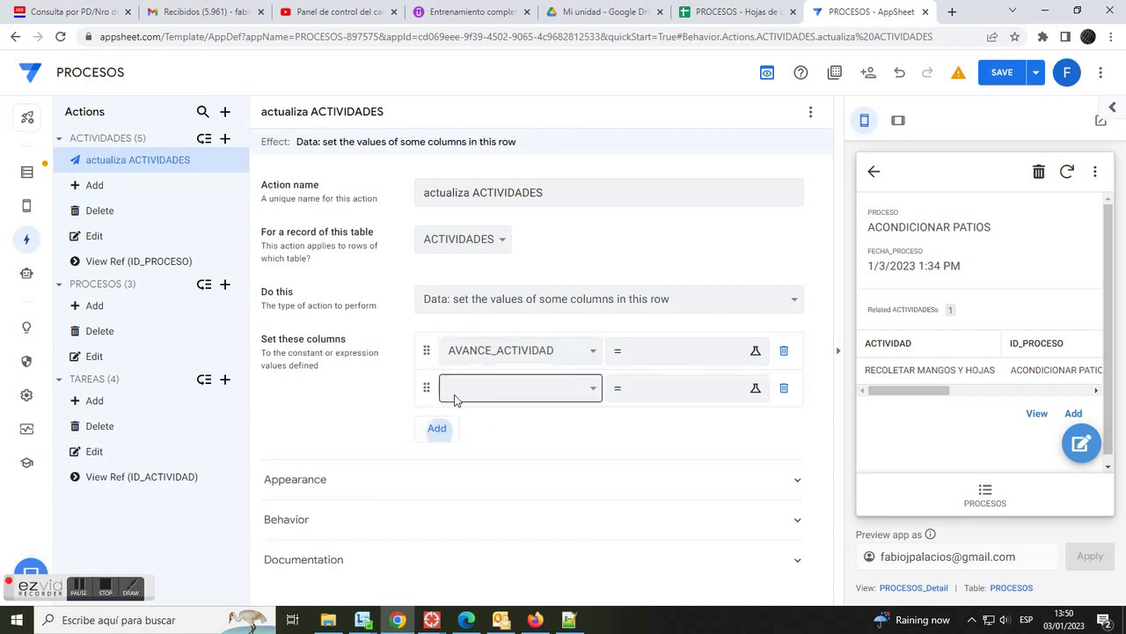
{"action": "left_click", "coordinate": [578, 396]}
{"action": "left_click", "coordinate": [497, 479]}
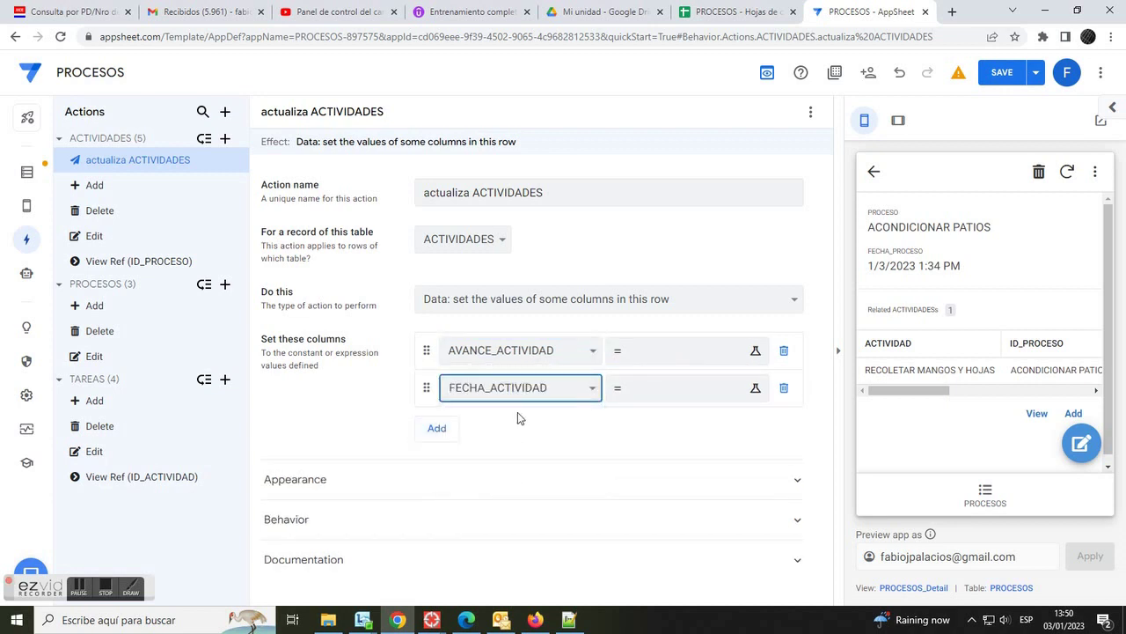
Open the AVANCE_ACTIVIDAD value expression, switch to Notepad++ and prefix the SELECT expression in EXP.cbl with AVERAGE(
{"action": "left_click", "coordinate": [653, 352]}
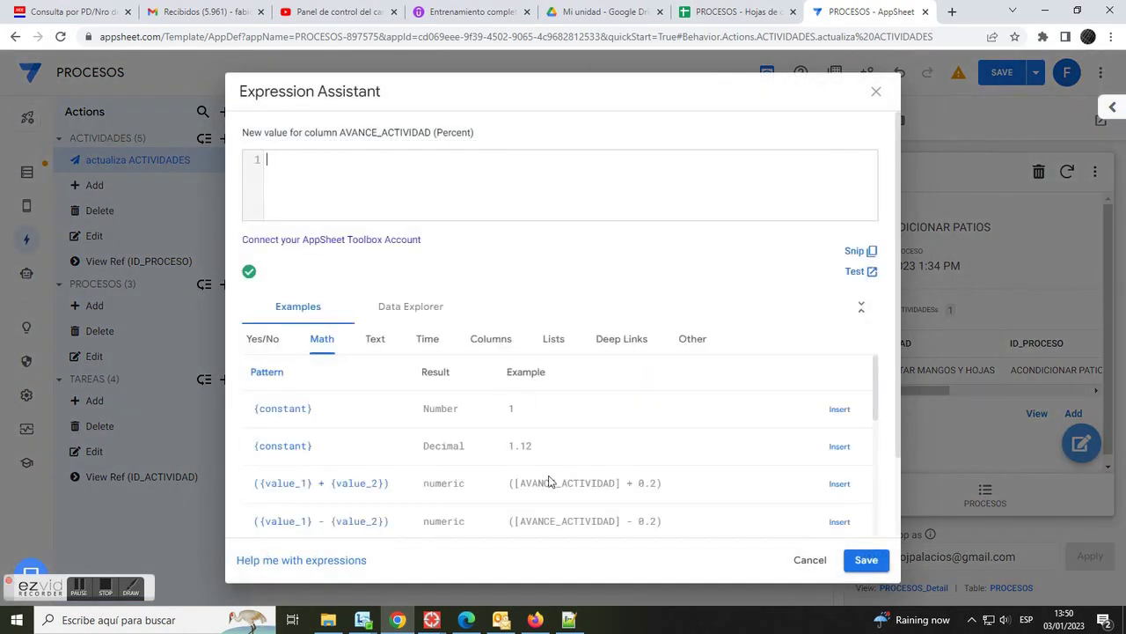
{"action": "left_click", "coordinate": [570, 619]}
{"action": "left_click_drag", "start_coordinate": [147, 116], "coordinate": [818, 116]}
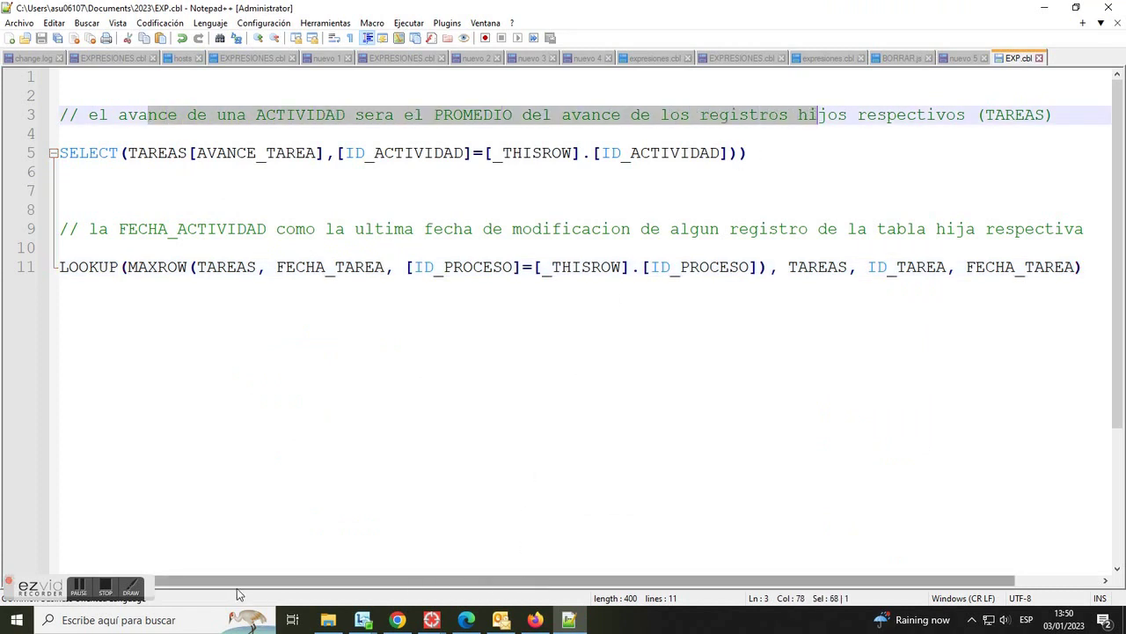
{"action": "left_click", "coordinate": [60, 154]}
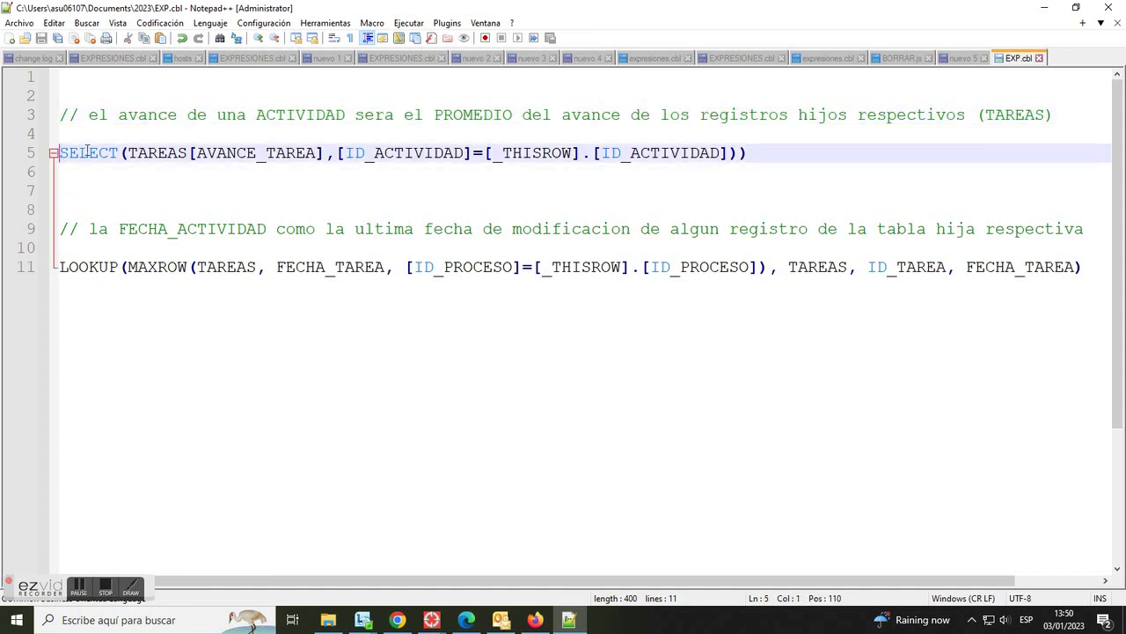
{"action": "type", "text": "AVERAGE("}
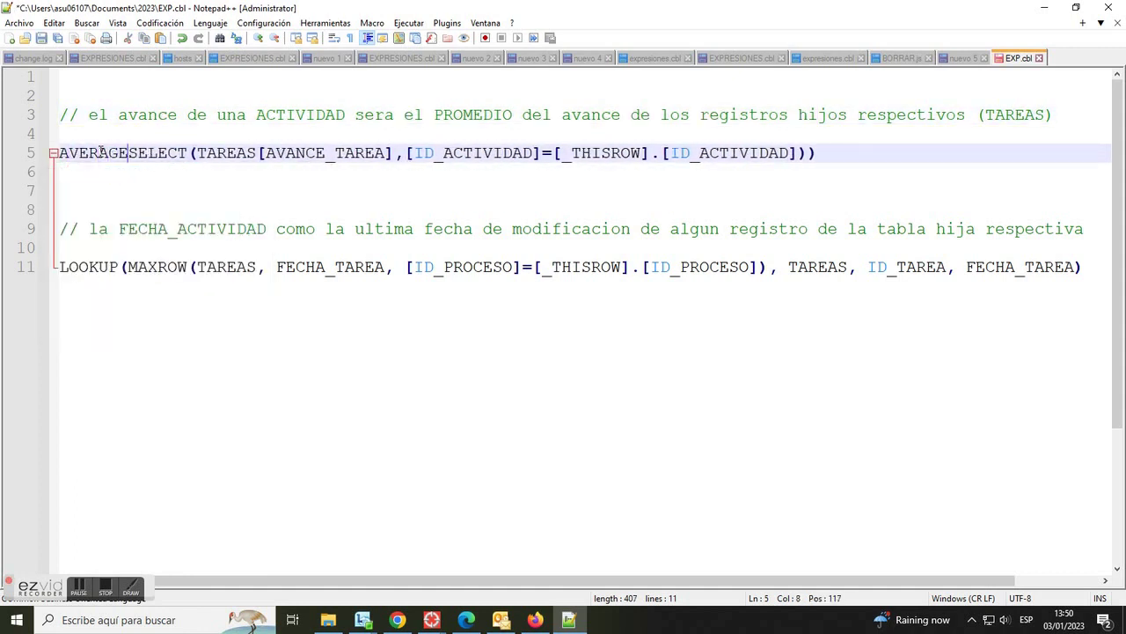
{"action": "left_click", "coordinate": [874, 155]}
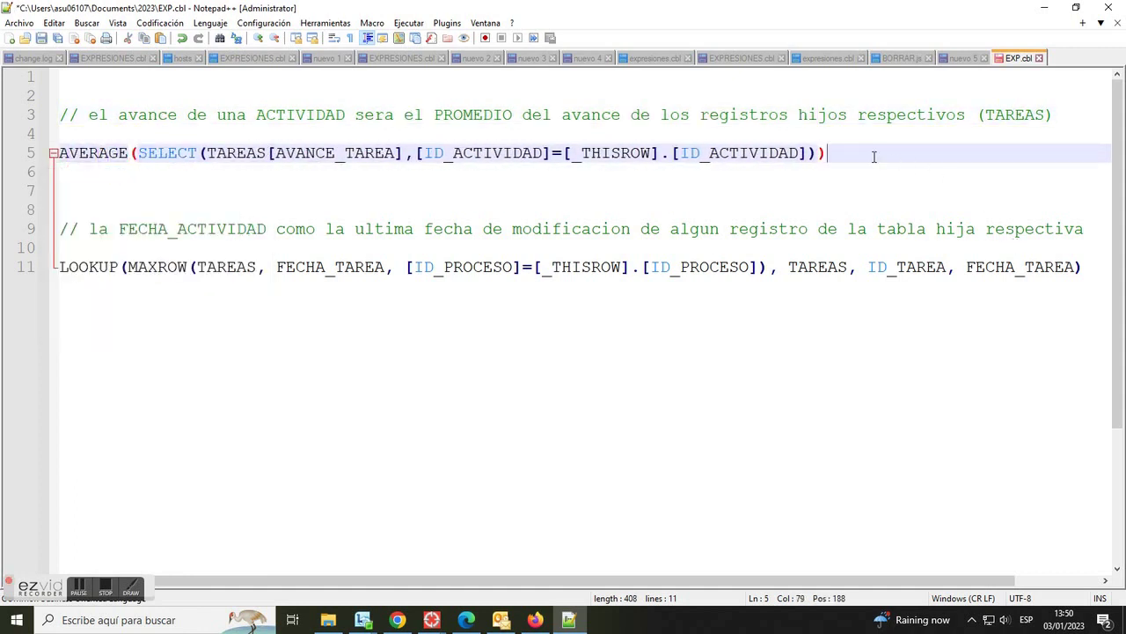
Copy the expression into AppSheet and save AVANCE_ACTIVIDAD as AVERAGE(SELECT(TAREAS[AVANCE_TAREA],[ID_ACTIVIDAD]=[_THISROW].[ID_ACTIVIDAD]))
{"action": "left_click_drag", "start_coordinate": [874, 155], "coordinate": [11, 165]}
{"action": "key", "text": "ctrl+c"}
{"action": "left_click", "coordinate": [397, 619]}
{"action": "key", "text": "ctrl+v"}
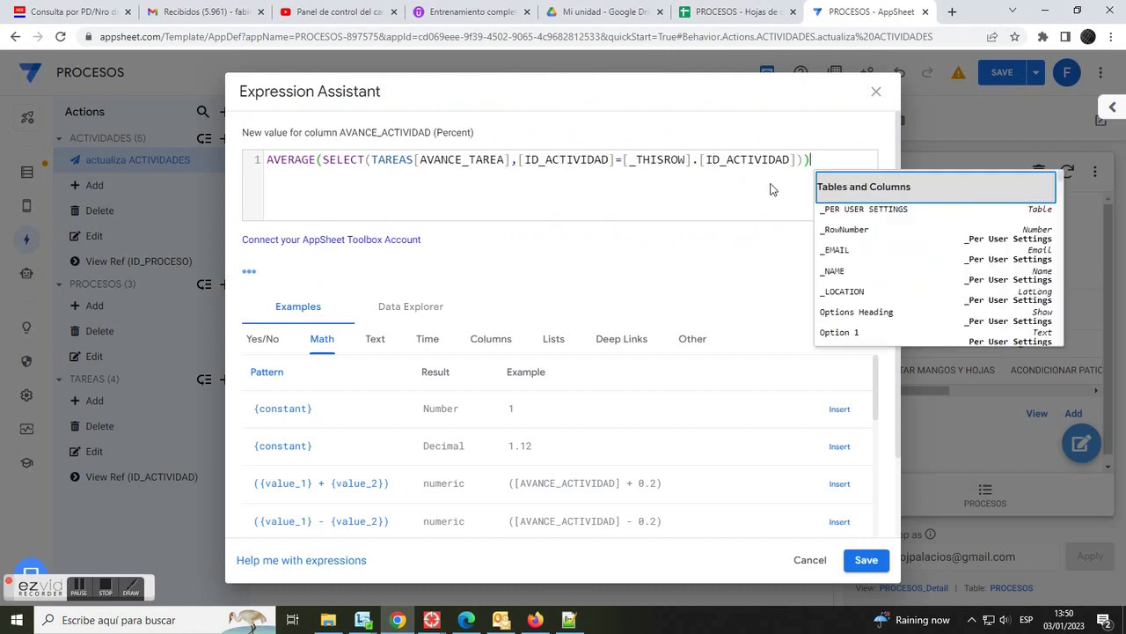
{"action": "left_click", "coordinate": [864, 560]}
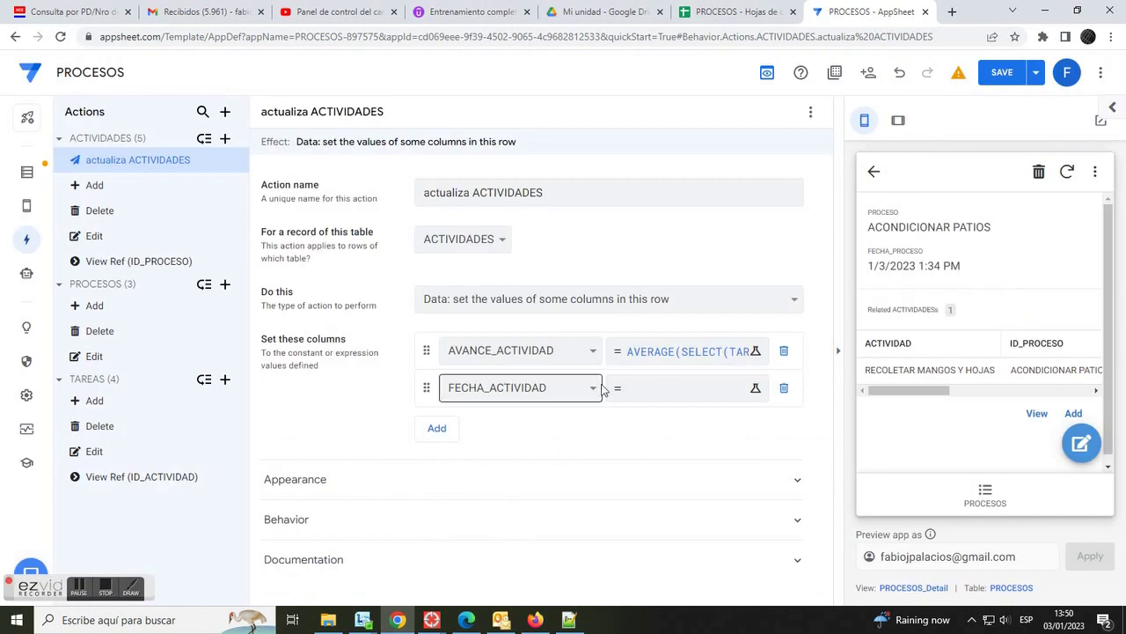
Open the FECHA_ACTIVIDAD value expression, switch to Notepad++ and copy the LOOKUP expression on line 11 of EXP.cbl
{"action": "left_click", "coordinate": [654, 389]}
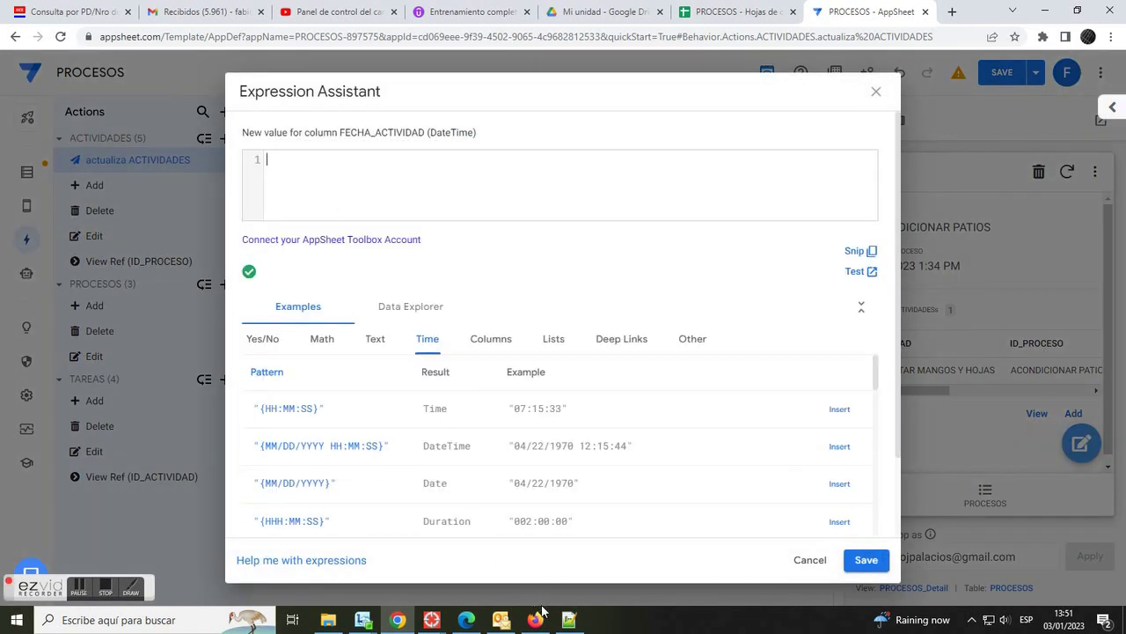
{"action": "left_click", "coordinate": [569, 619]}
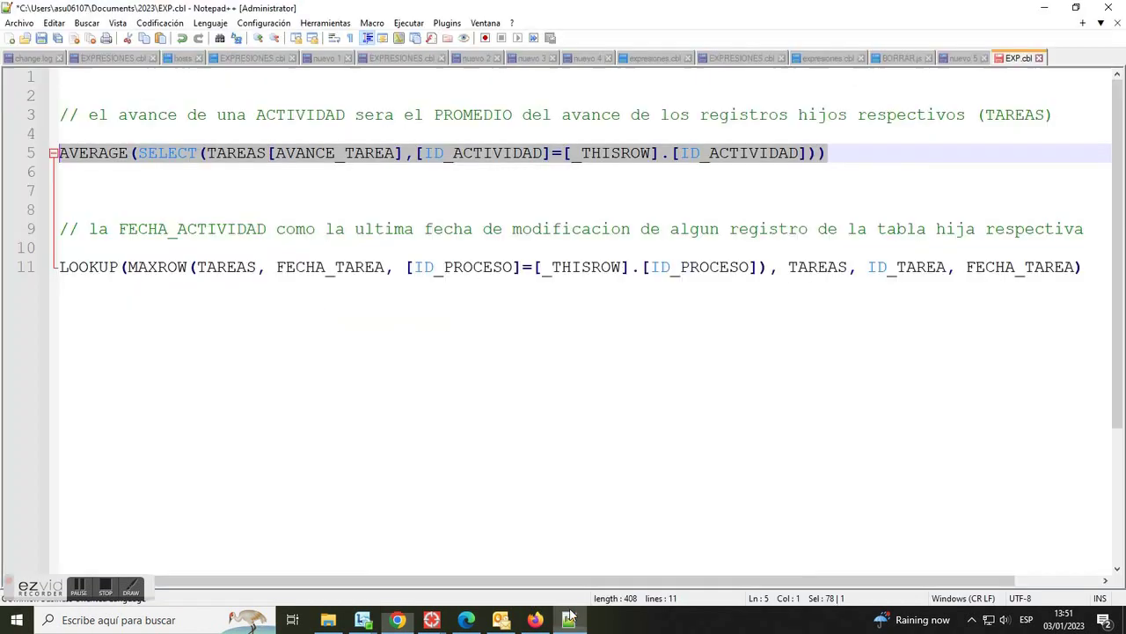
{"action": "left_click", "coordinate": [62, 267]}
{"action": "left_click", "coordinate": [125, 267]}
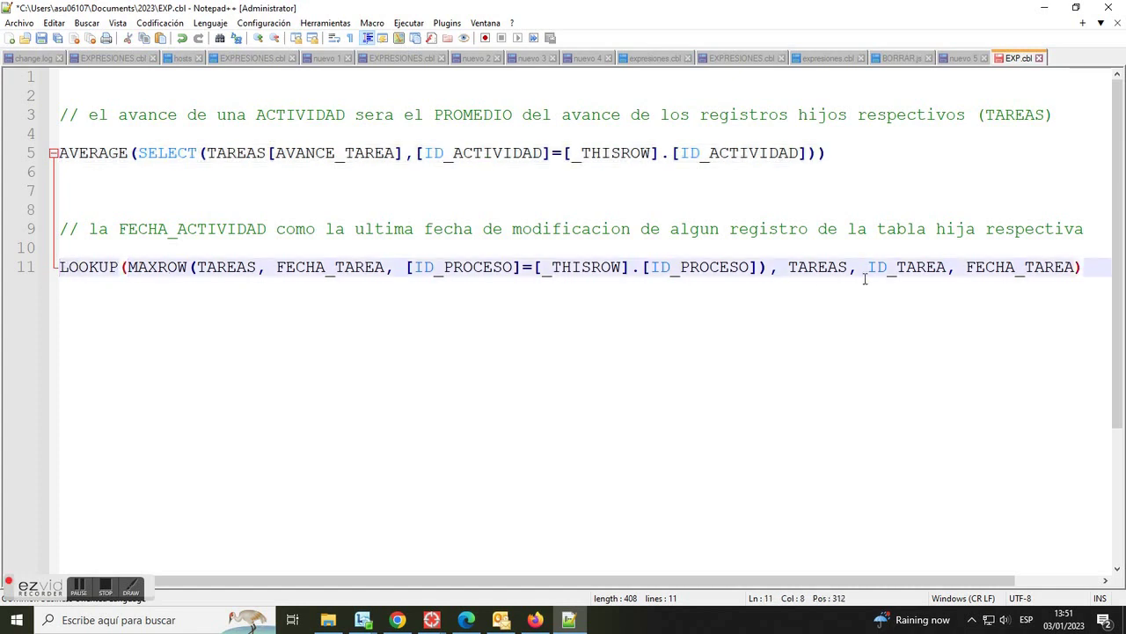
{"action": "left_click_drag", "start_coordinate": [1091, 267], "coordinate": [53, 268]}
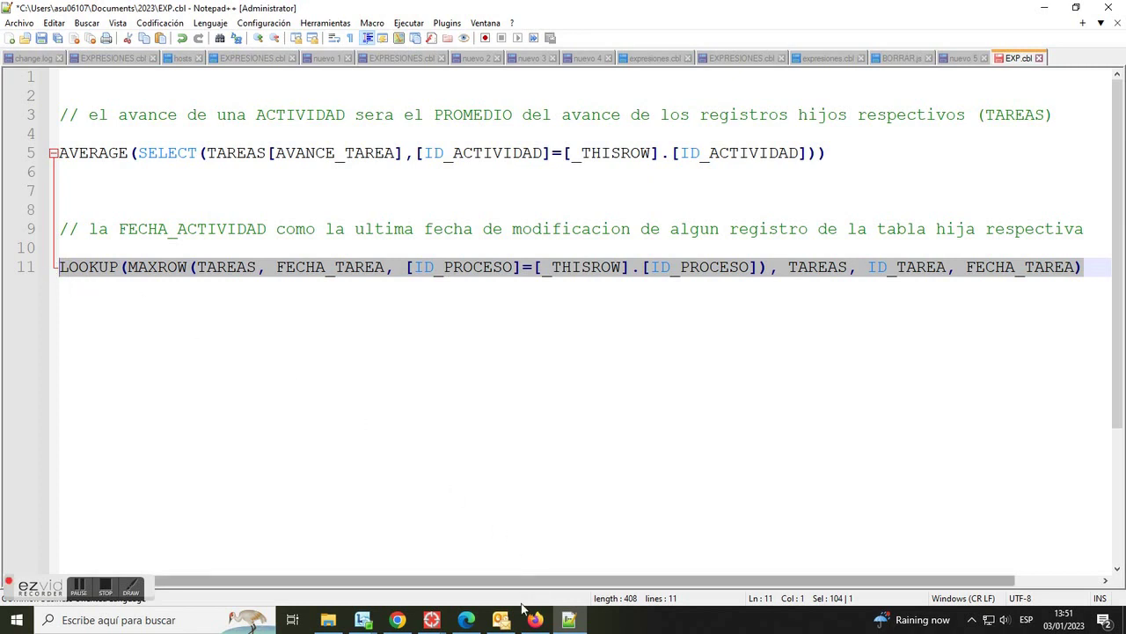
Return to AppSheet and save FECHA_ACTIVIDAD as LOOKUP(MAXROW(TAREAS, FECHA_TAREA, [ID_PROCESO]=[_THISROW].[ID_PROCESO]), TAREAS, ID_TAREA, FECHA_TAREA)
{"action": "left_click", "coordinate": [400, 620]}
{"action": "key", "text": "ctrl+v"}
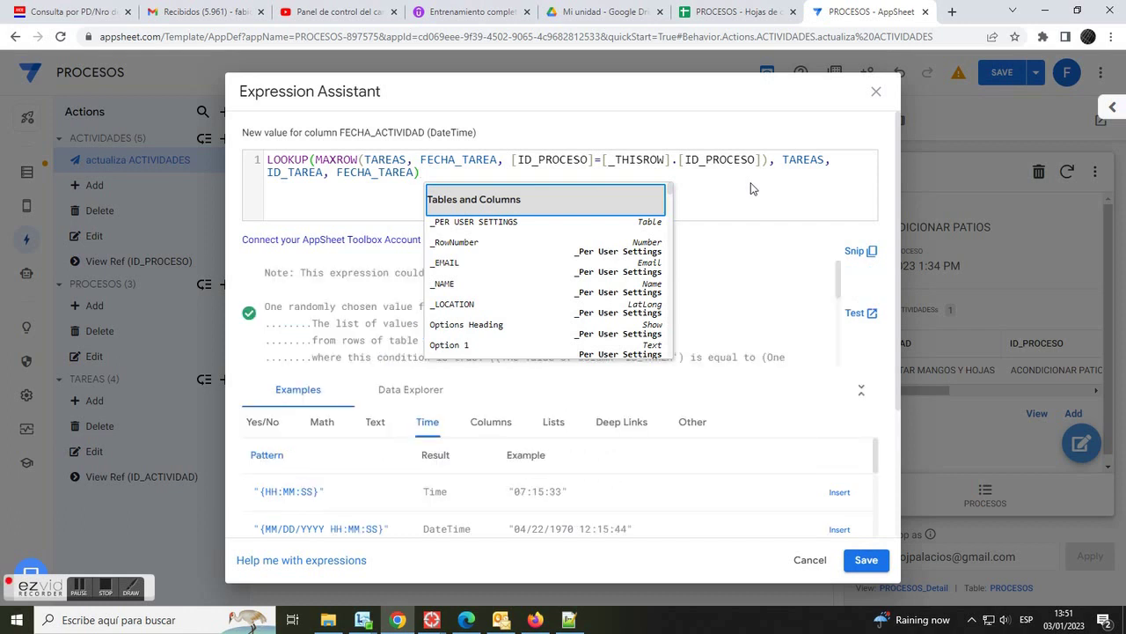
{"action": "left_click", "coordinate": [746, 278]}
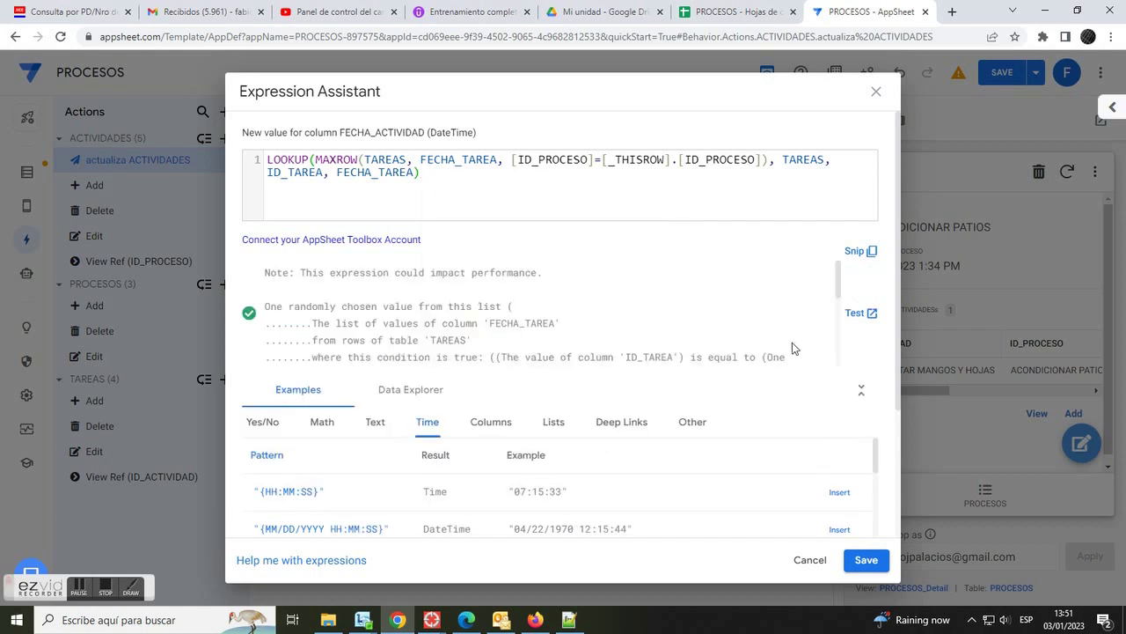
{"action": "left_click", "coordinate": [867, 562]}
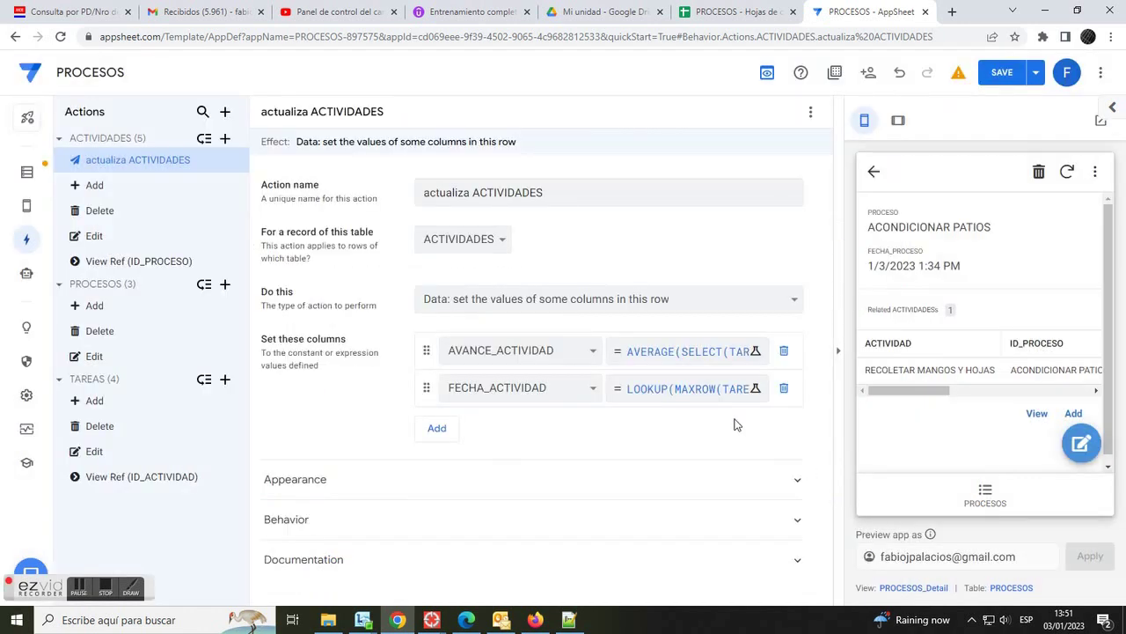
Set the prominence of the actualiza ACTIVIDADES action to Do not display and save the app
{"action": "left_click", "coordinate": [485, 480]}
{"action": "scroll", "coordinate": [546, 493], "scroll_direction": "down", "scroll_amount": 3}
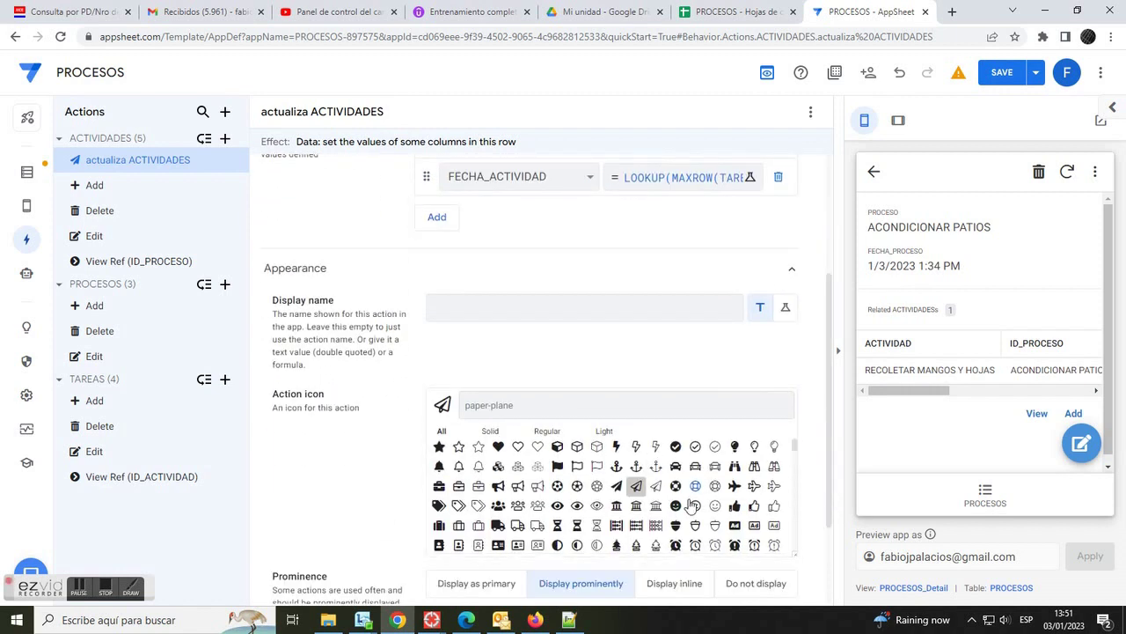
{"action": "left_click", "coordinate": [755, 585]}
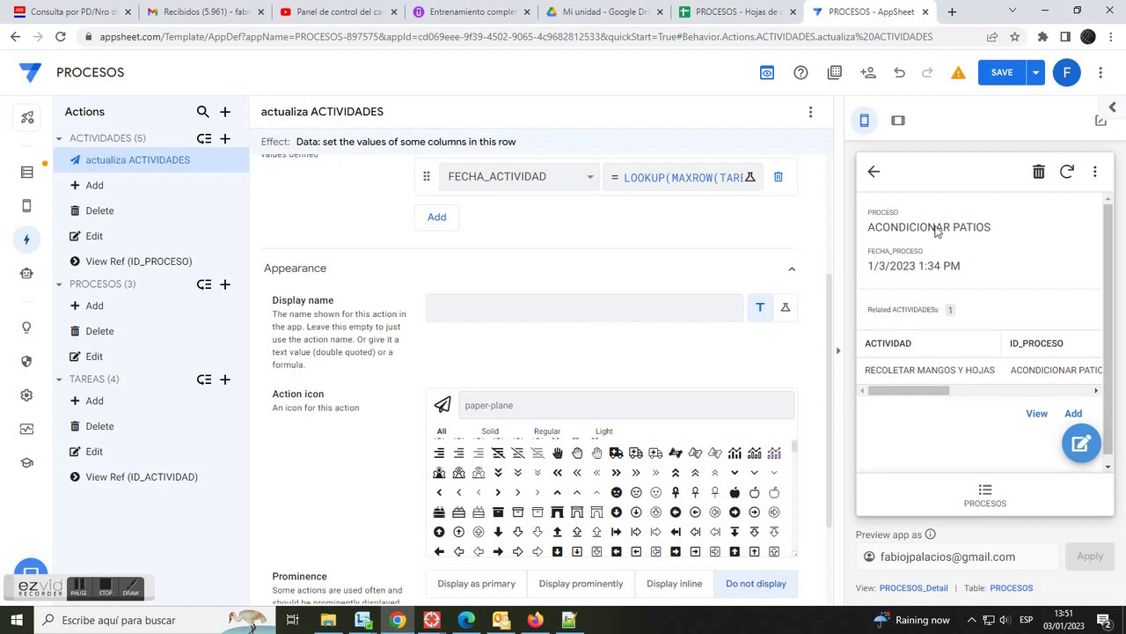
{"action": "left_click", "coordinate": [1003, 73]}
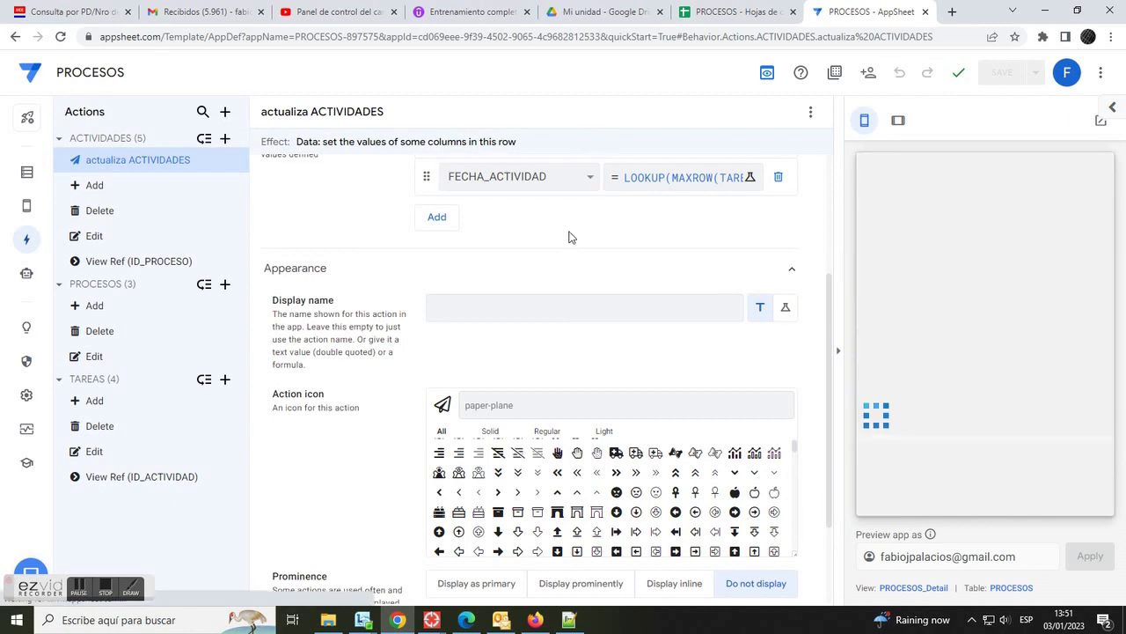
{"action": "scroll", "coordinate": [568, 237], "scroll_direction": "up", "scroll_amount": 1}
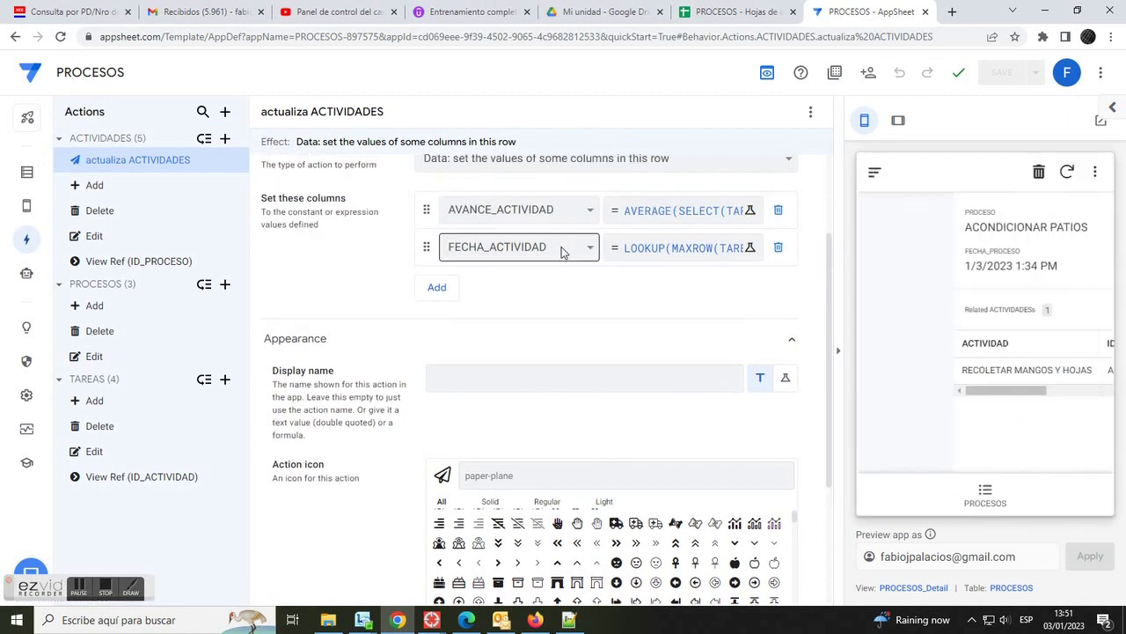
{"action": "scroll", "coordinate": [558, 251], "scroll_direction": "up", "scroll_amount": 1}
{"action": "scroll", "coordinate": [556, 251], "scroll_direction": "up", "scroll_amount": 1}
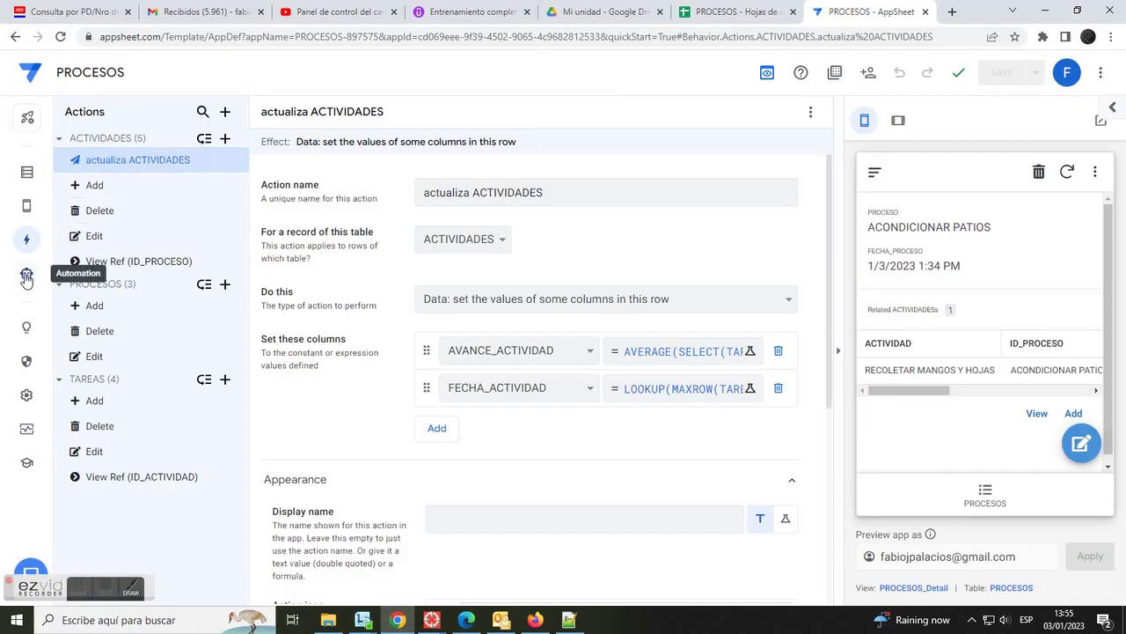
Create a new automation bot and rename it BOT1
{"action": "left_click", "coordinate": [26, 276]}
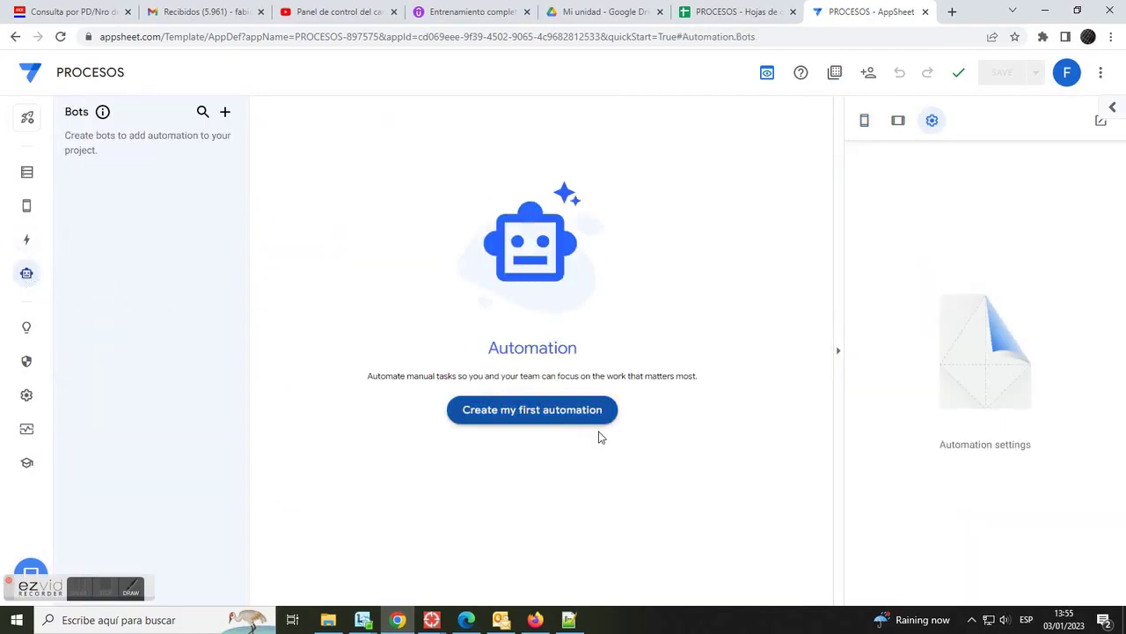
{"action": "left_click", "coordinate": [546, 413]}
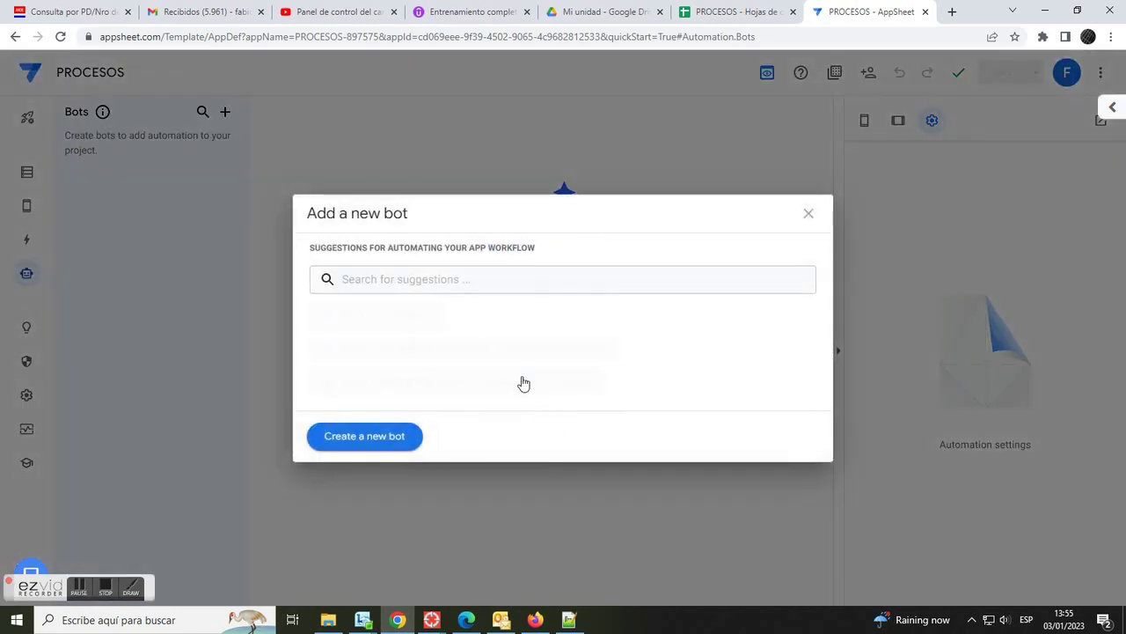
{"action": "left_click", "coordinate": [377, 447]}
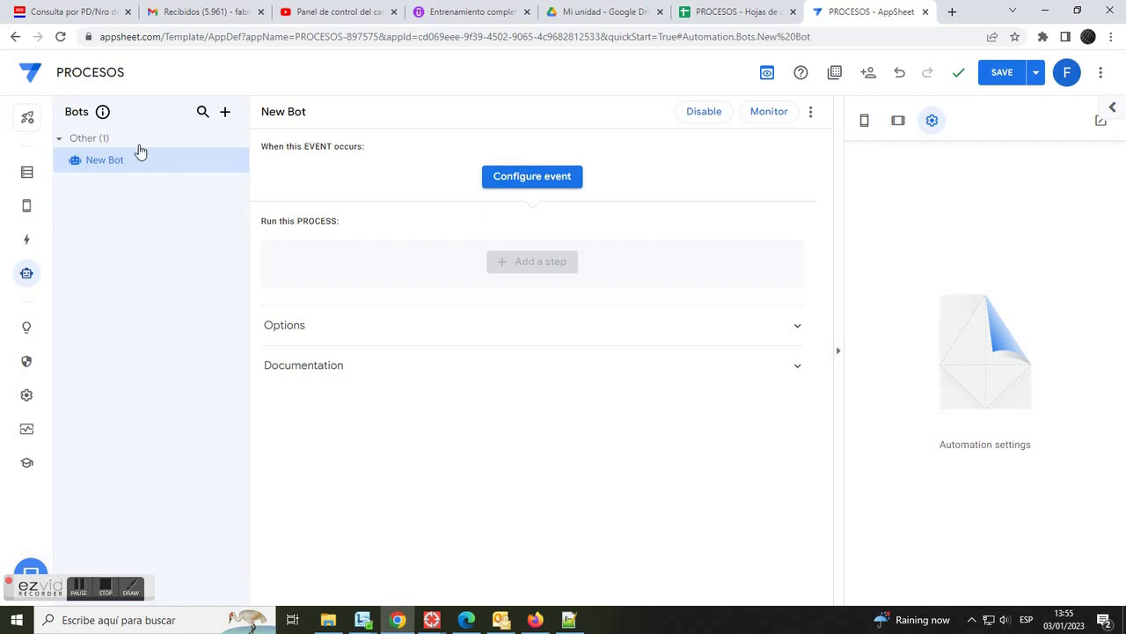
{"action": "left_click", "coordinate": [240, 162]}
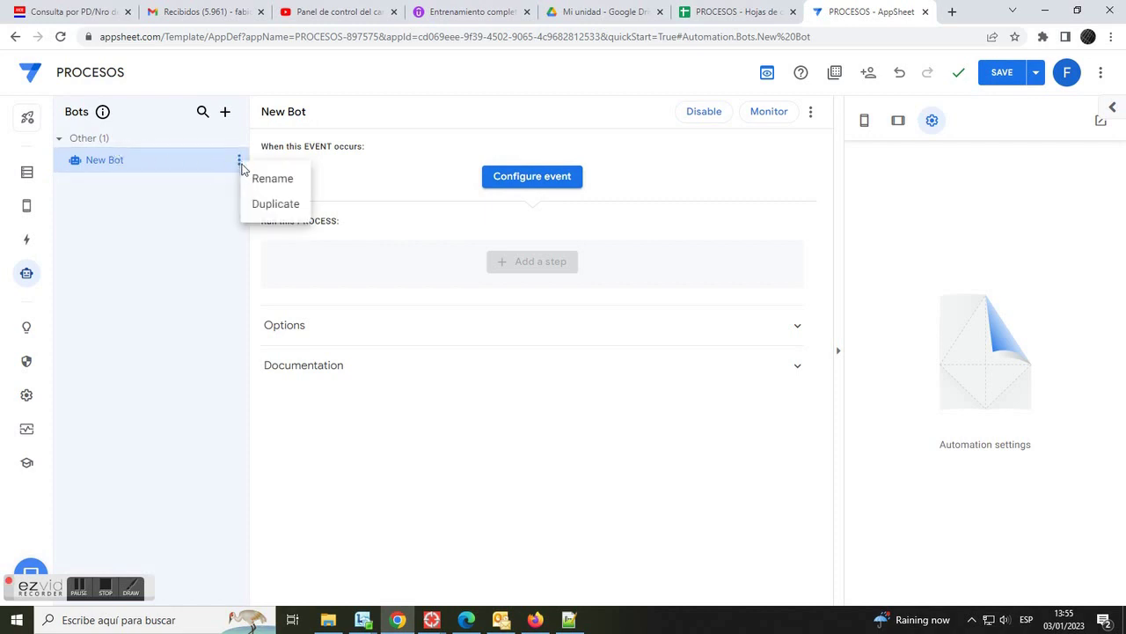
{"action": "left_click", "coordinate": [271, 178]}
{"action": "key", "text": "ctrl+a"}
{"action": "type", "text": "BOT1"}
{"action": "left_click", "coordinate": [353, 185]}
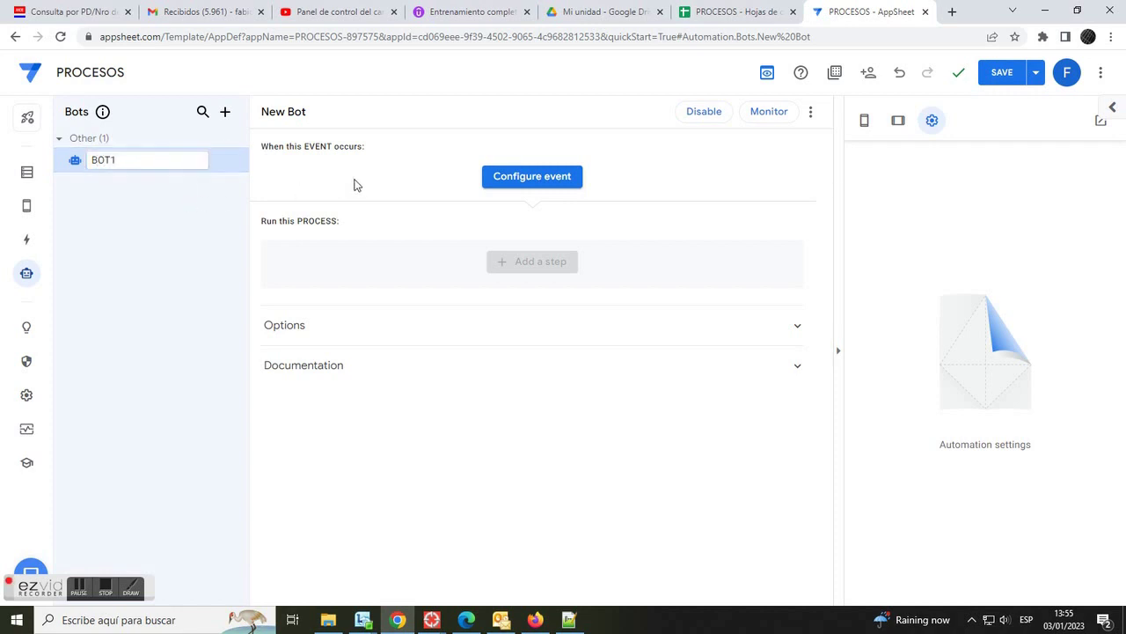
Add a custom event named TAREAS to BOT1, triggered by data changes in the TAREAS table
{"action": "left_click", "coordinate": [556, 184]}
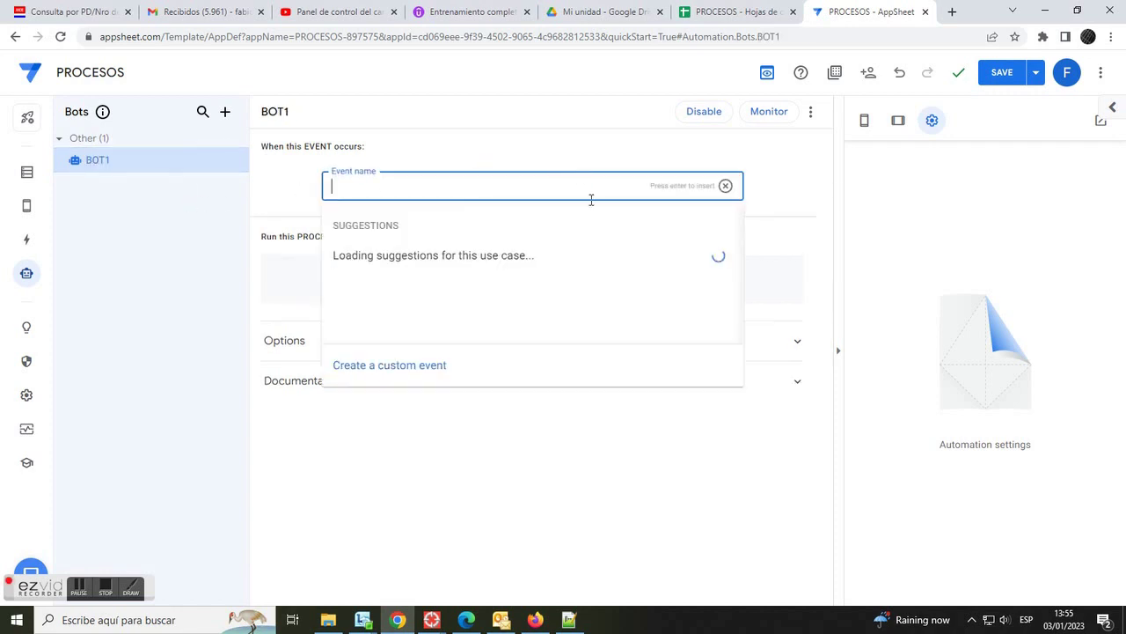
{"action": "left_click", "coordinate": [402, 367]}
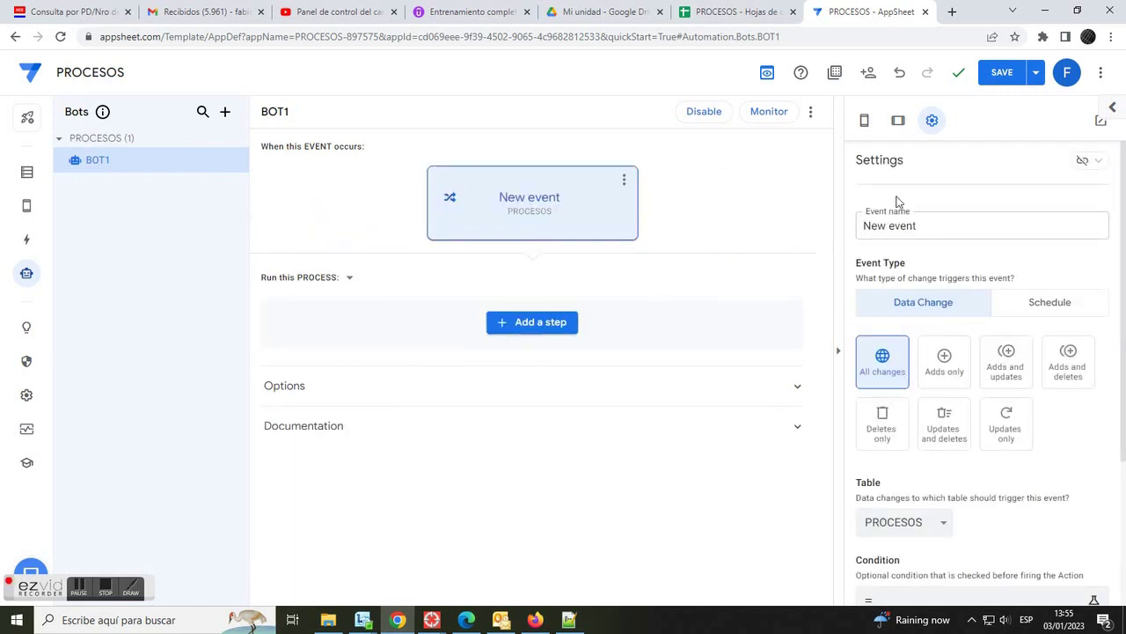
{"action": "left_click_drag", "start_coordinate": [923, 225], "coordinate": [824, 230]}
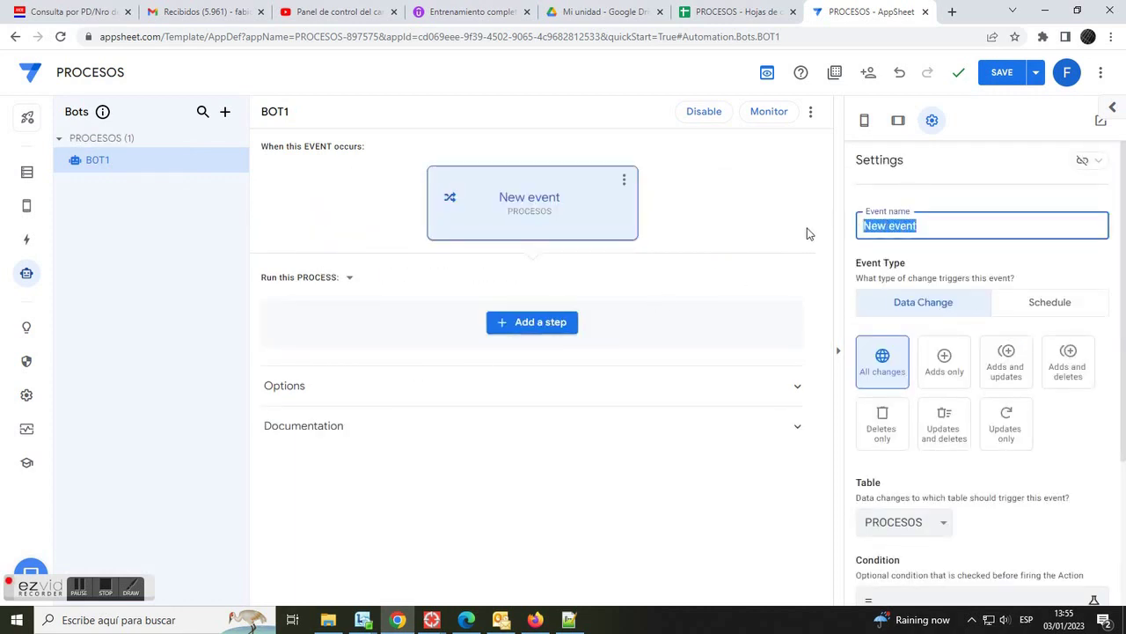
{"action": "type", "text": "TAREAS"}
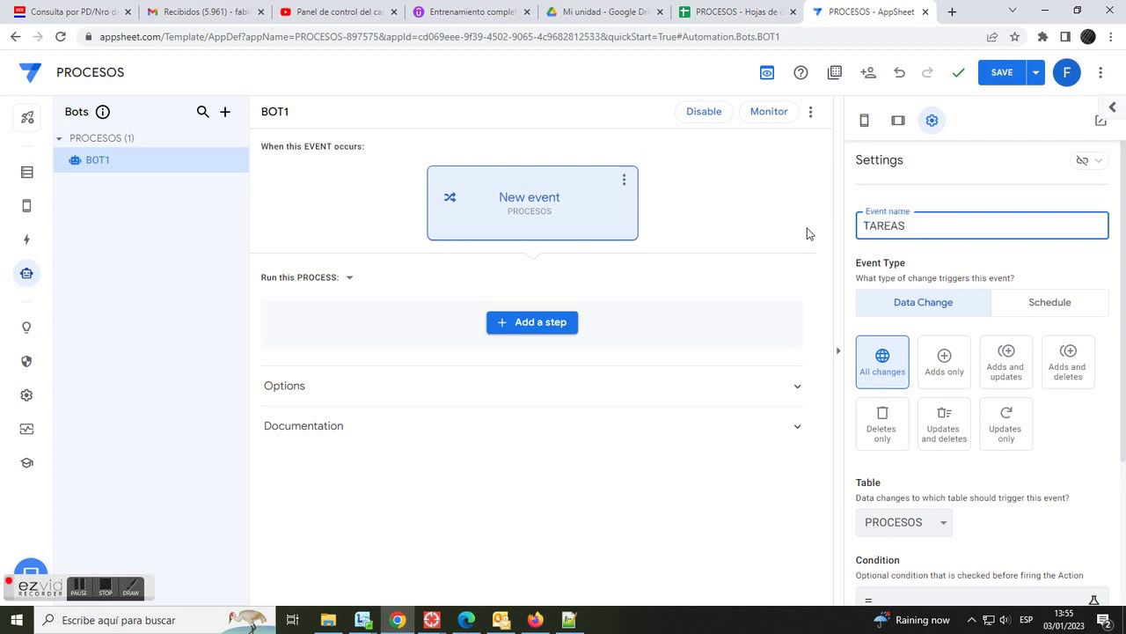
{"action": "left_click", "coordinate": [1056, 271]}
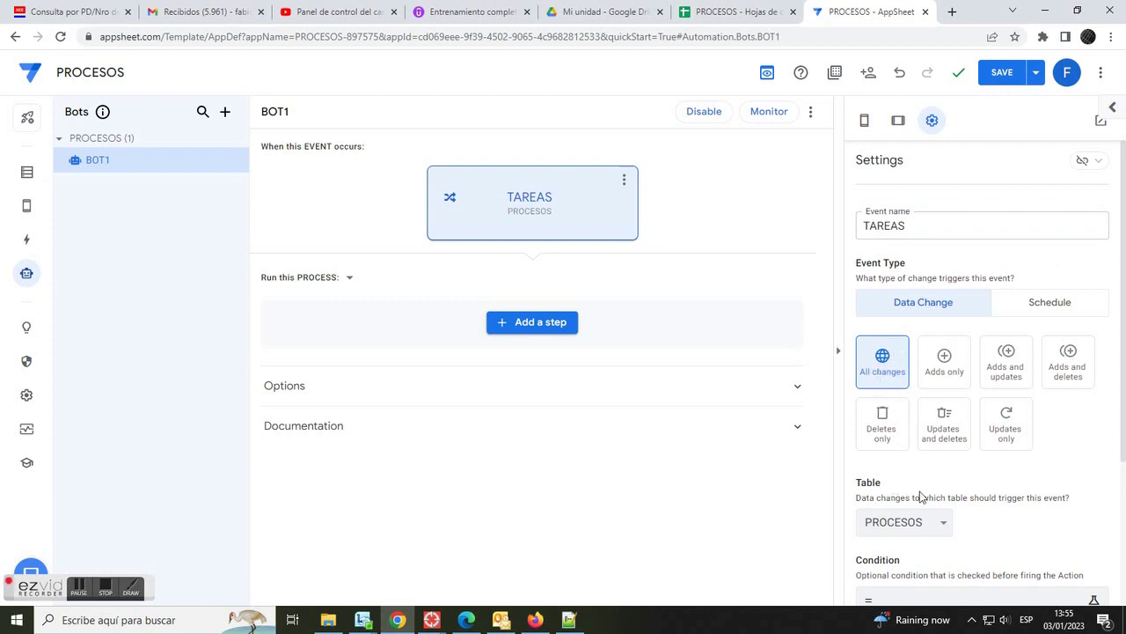
{"action": "left_click", "coordinate": [941, 525]}
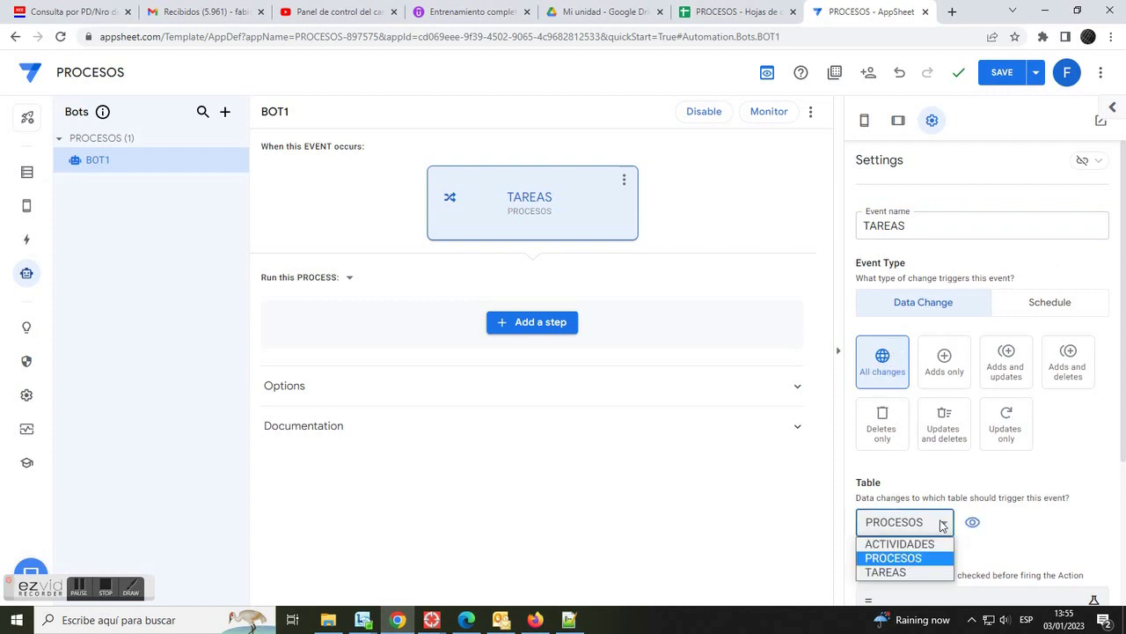
{"action": "left_click", "coordinate": [885, 572]}
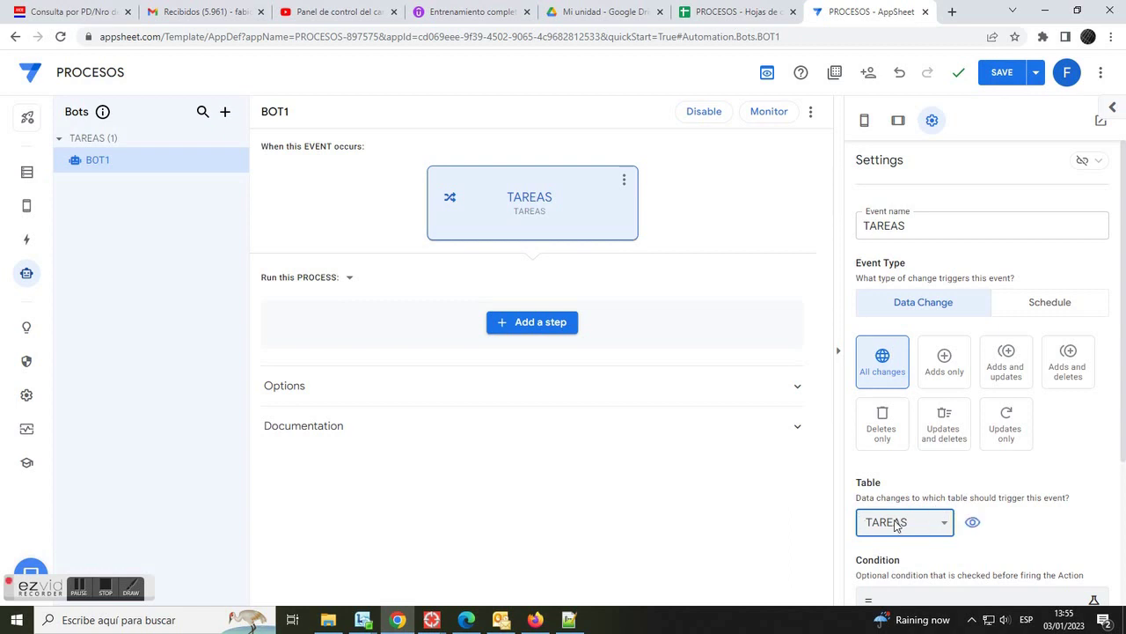
Add a custom step named LLAMA ACCION to the BOT1 process
{"action": "left_click", "coordinate": [538, 324]}
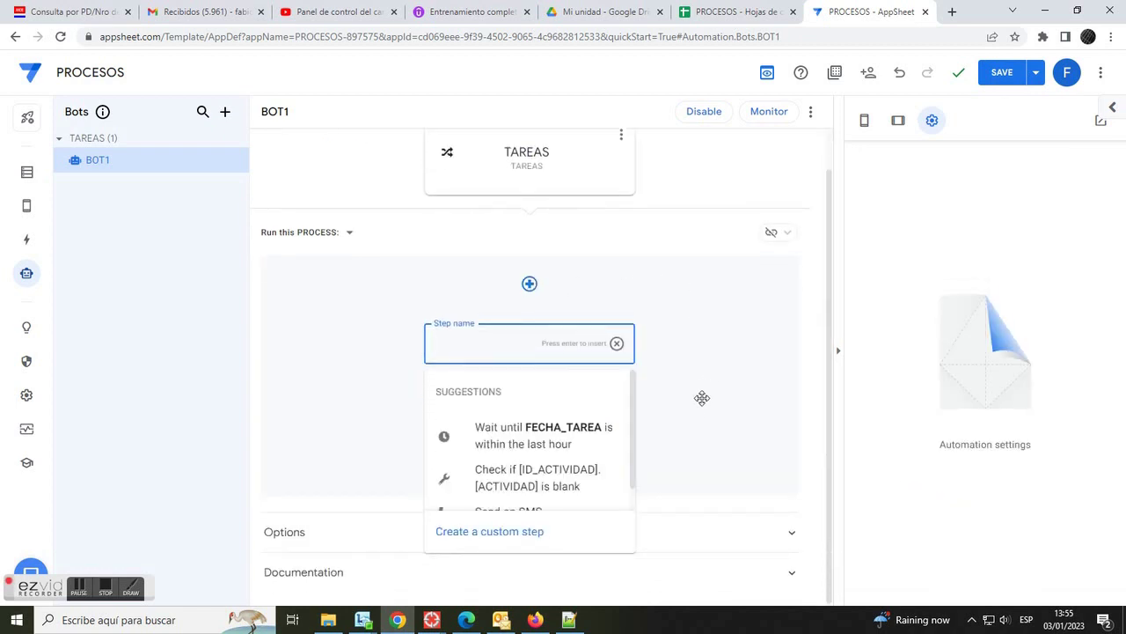
{"action": "left_click", "coordinate": [503, 533]}
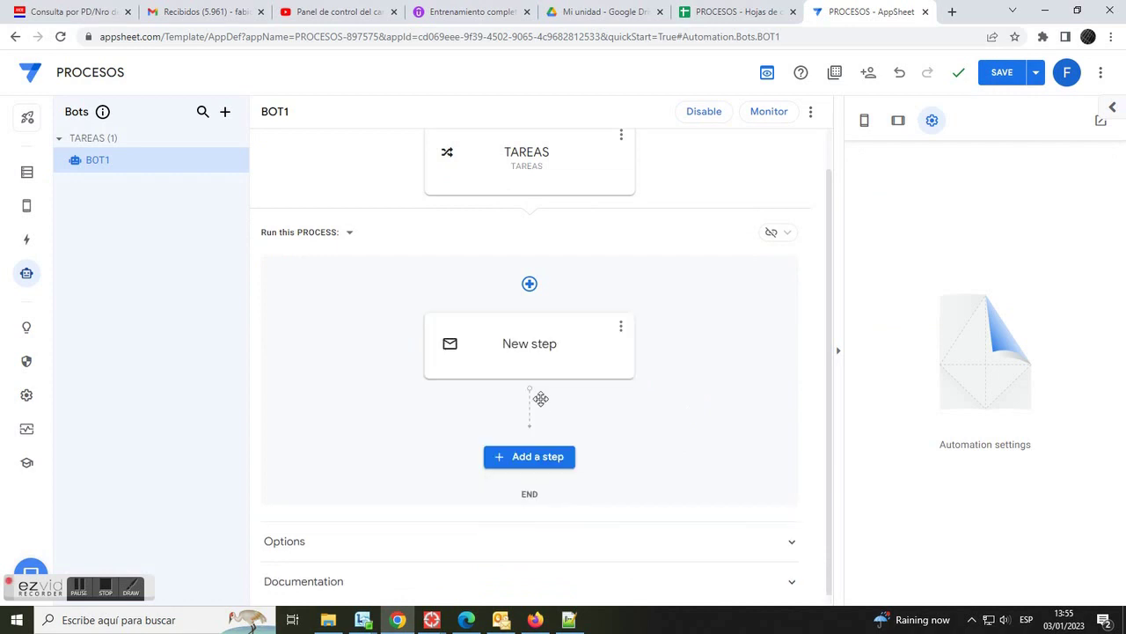
{"action": "left_click", "coordinate": [549, 352]}
{"action": "left_click", "coordinate": [592, 350]}
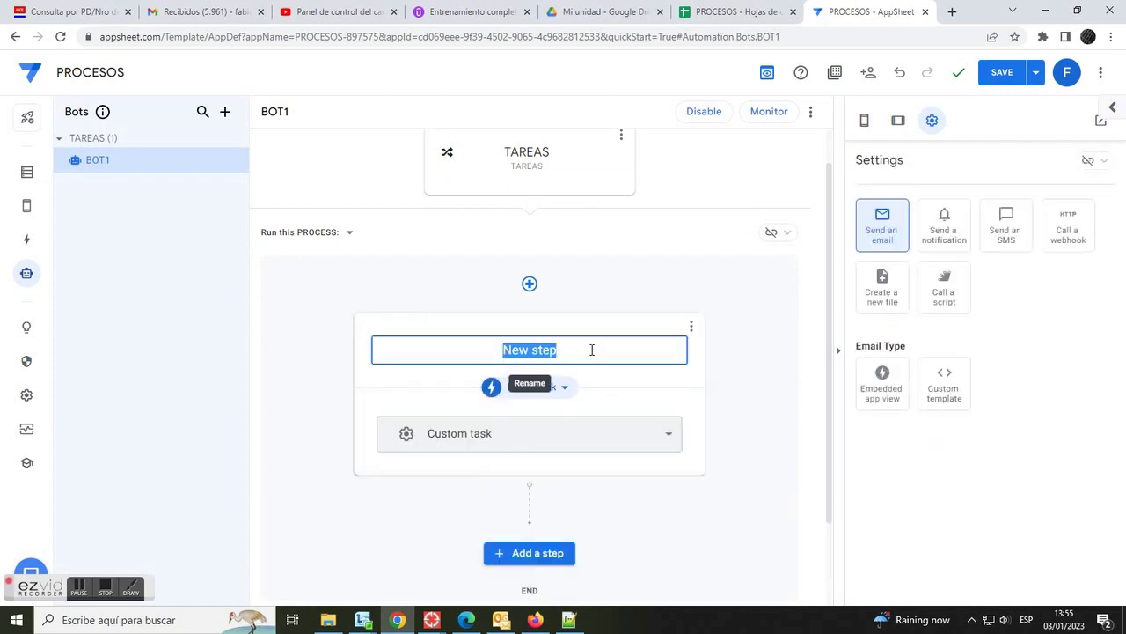
{"action": "type", "text": "LLAMA A"}
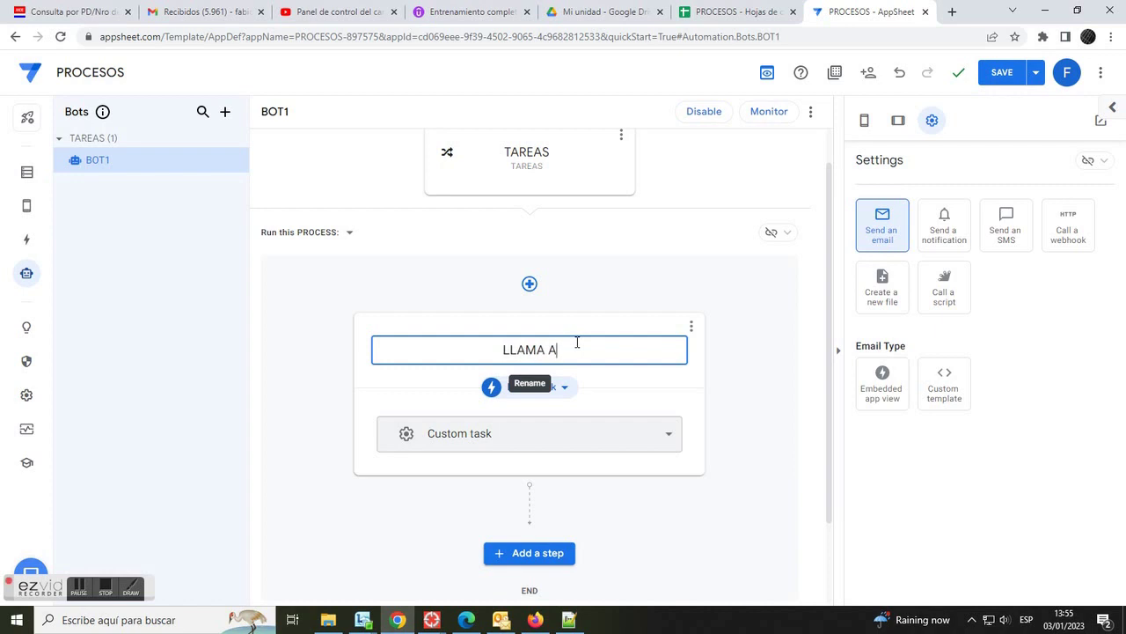
{"action": "type", "text": "CCION"}
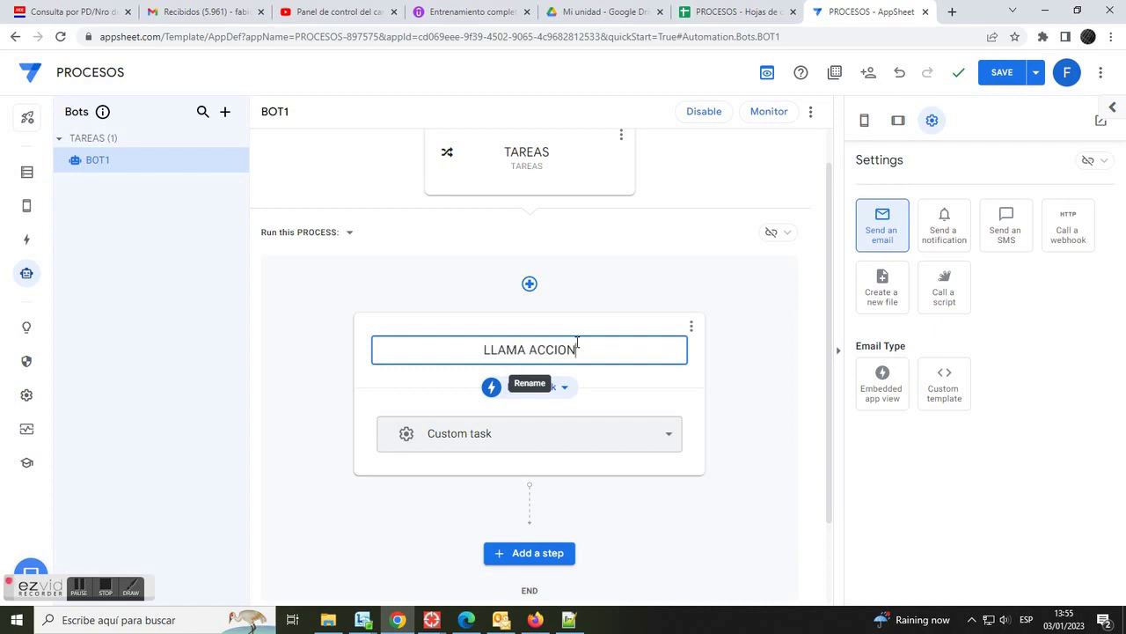
{"action": "left_click", "coordinate": [632, 390]}
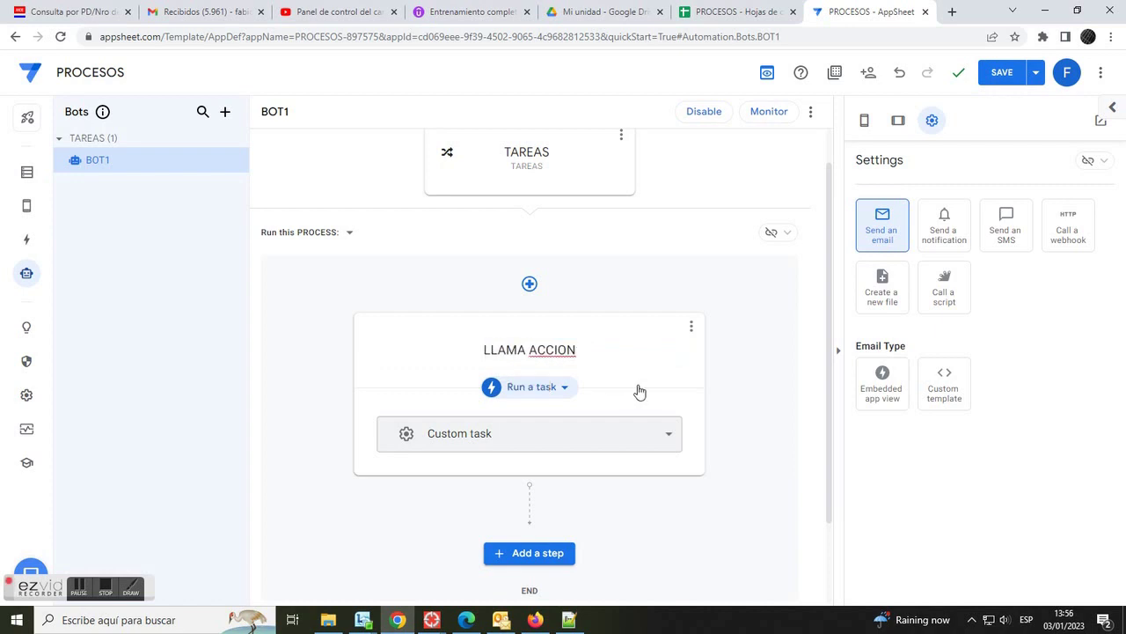
Make LLAMA ACCION a data action that runs an action on rows, with ACTIVIDADES as the referenced table
{"action": "left_click", "coordinate": [568, 390]}
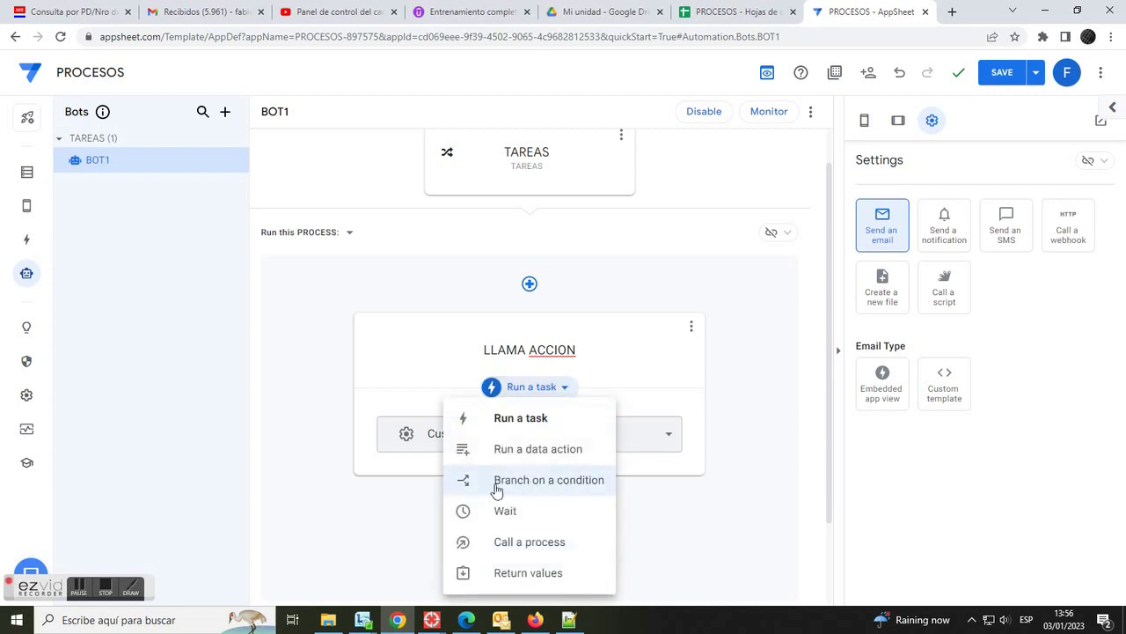
{"action": "left_click", "coordinate": [535, 454]}
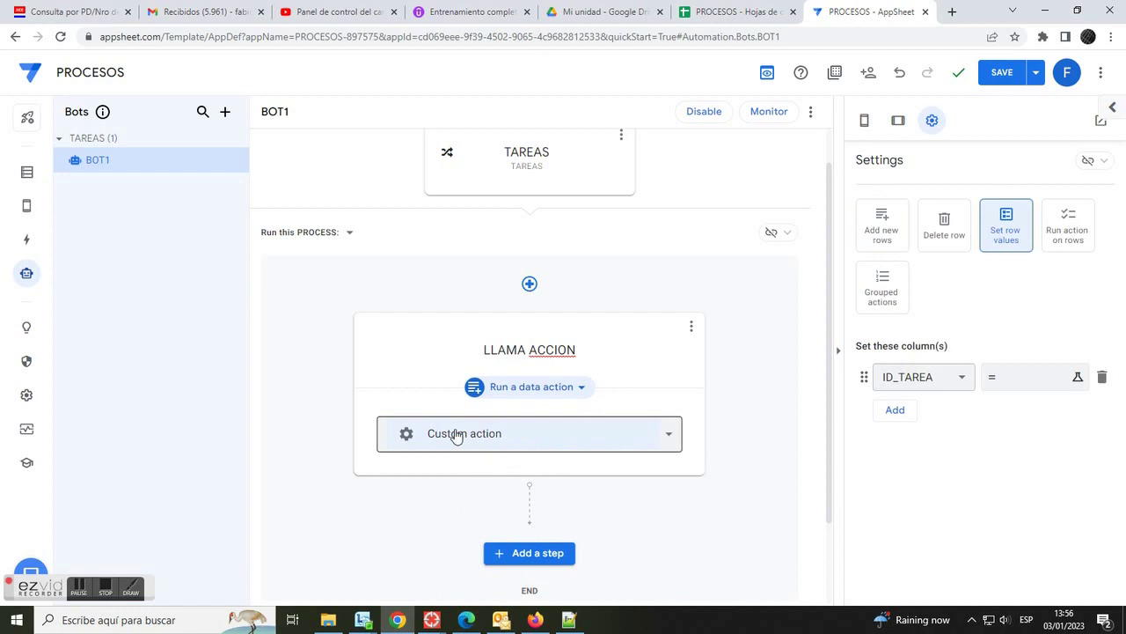
{"action": "left_click", "coordinate": [1079, 229]}
{"action": "left_click", "coordinate": [1102, 371]}
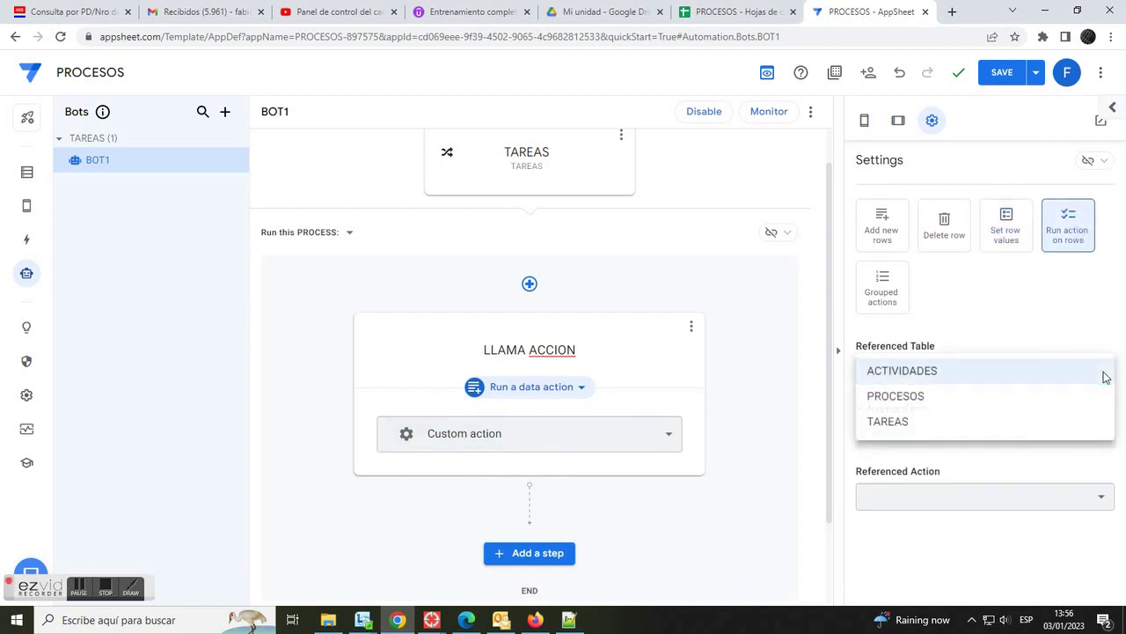
{"action": "left_click", "coordinate": [886, 376]}
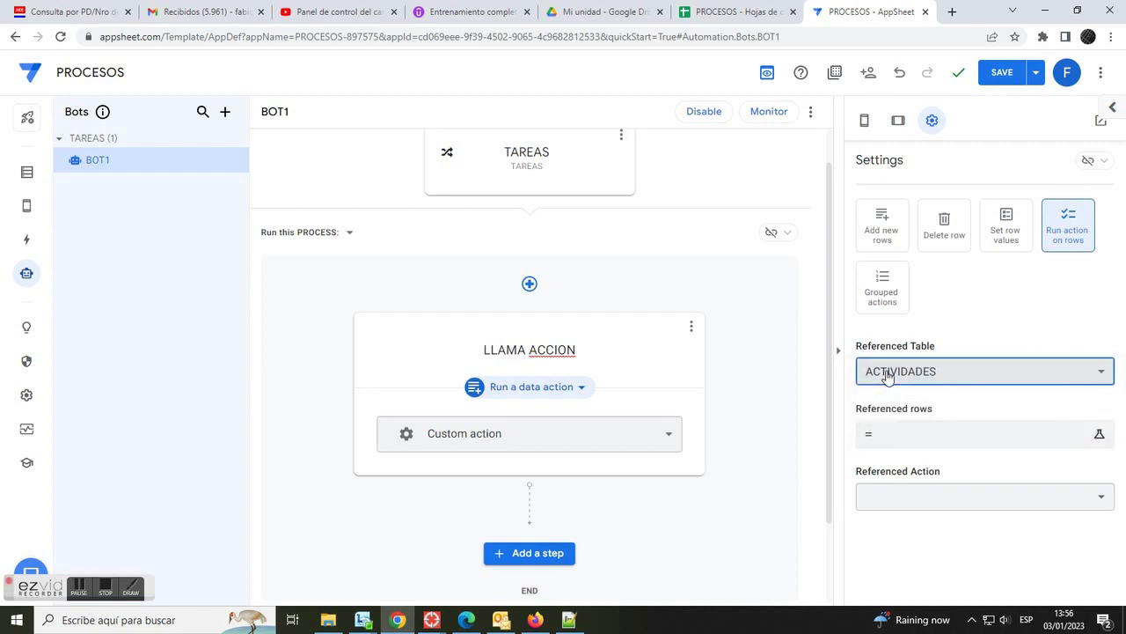
{"action": "left_click_drag", "start_coordinate": [857, 478], "coordinate": [940, 478]}
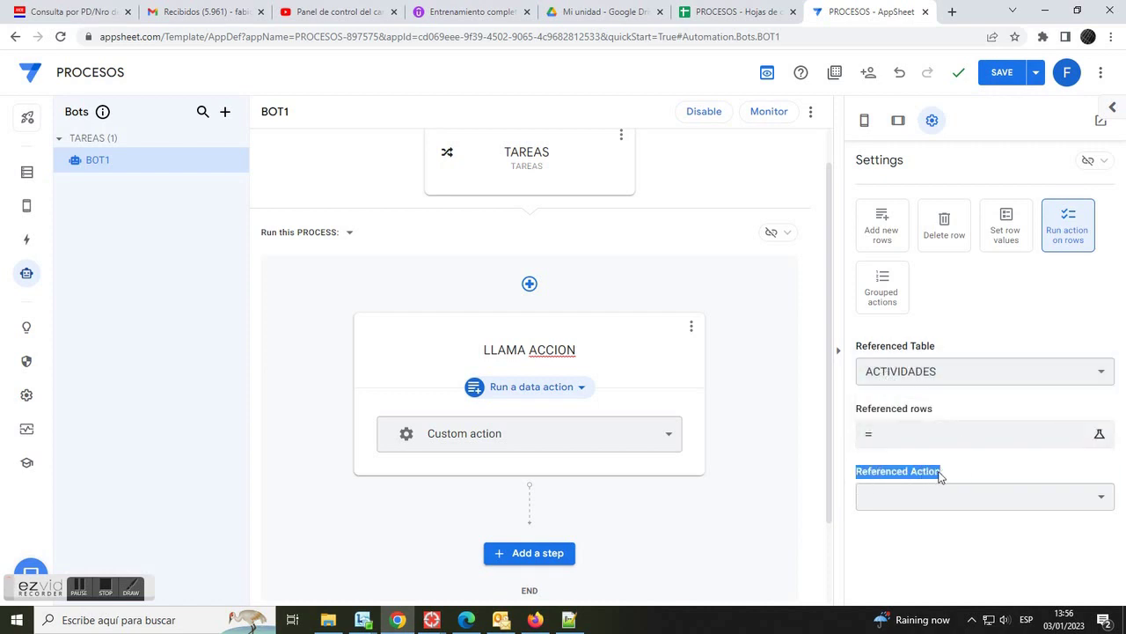
Set the referenced action to actualiza ACTIVIDADES and begin the referenced rows expression with SELECT(ACTIVIDADES[ID_ACTIVIDAD]
{"action": "left_click", "coordinate": [1081, 500]}
{"action": "left_click", "coordinate": [941, 500]}
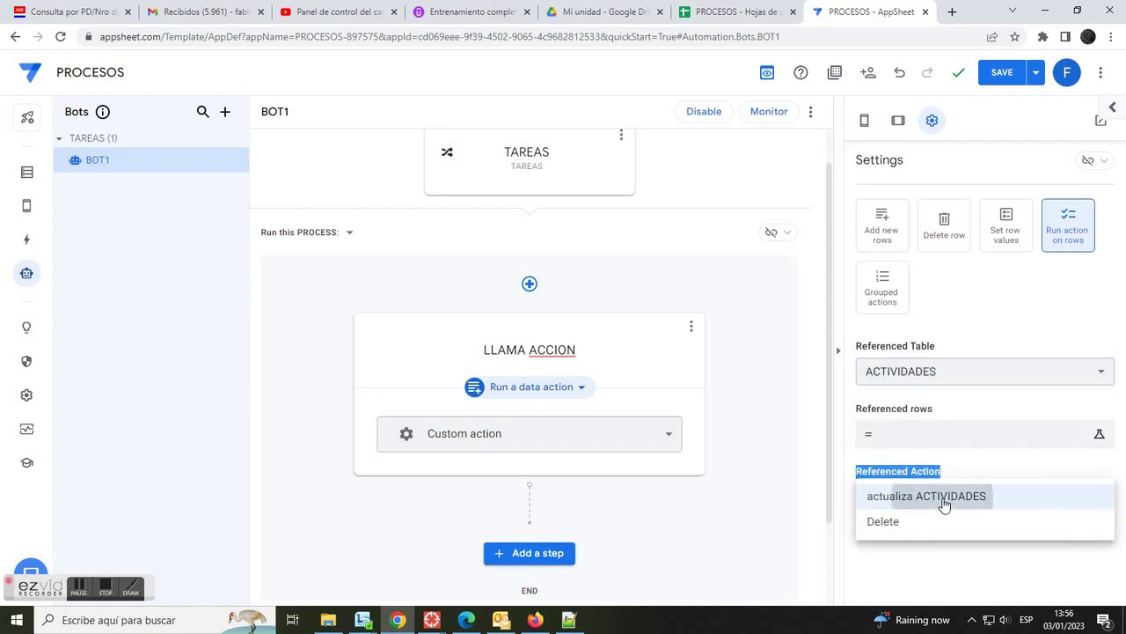
{"action": "left_click", "coordinate": [934, 434]}
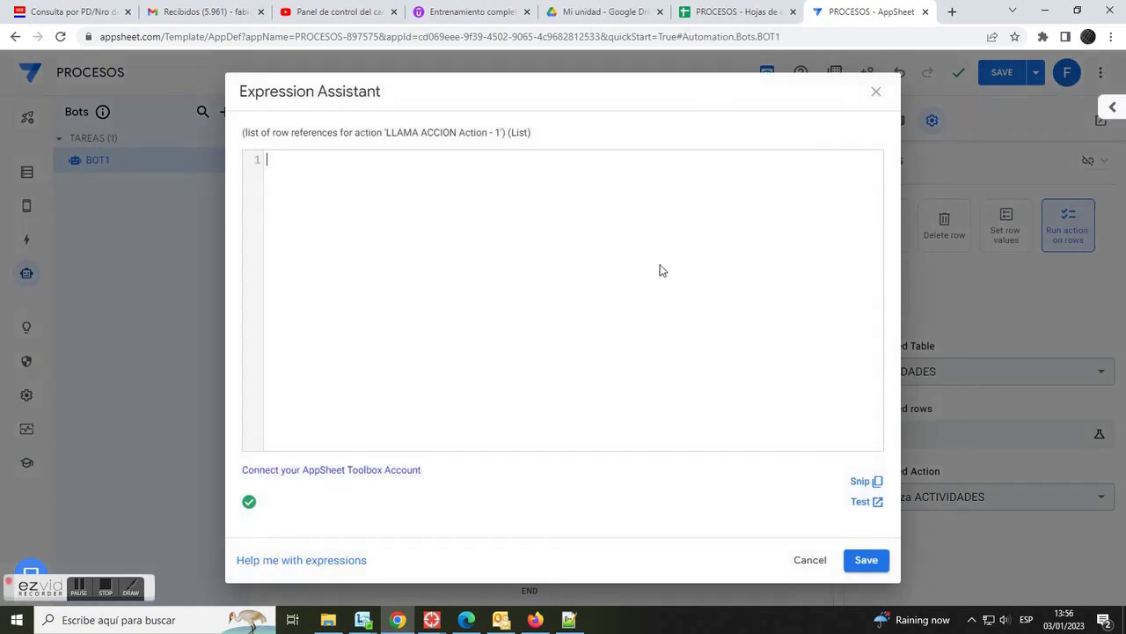
{"action": "type", "text": "SELE"}
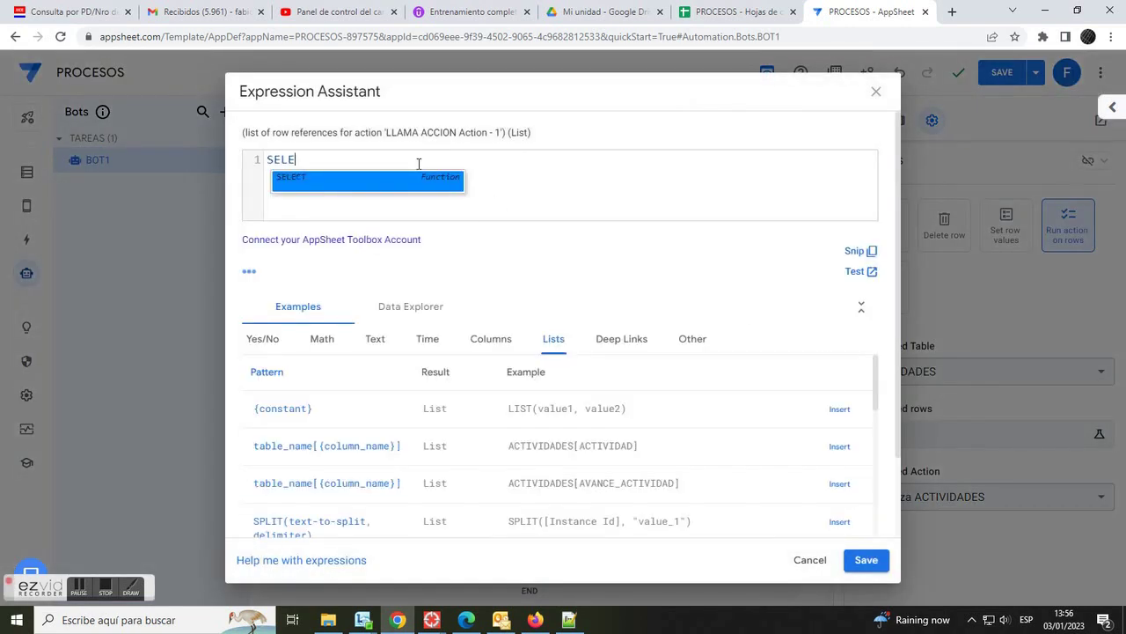
{"action": "type", "text": "CT(AC"}
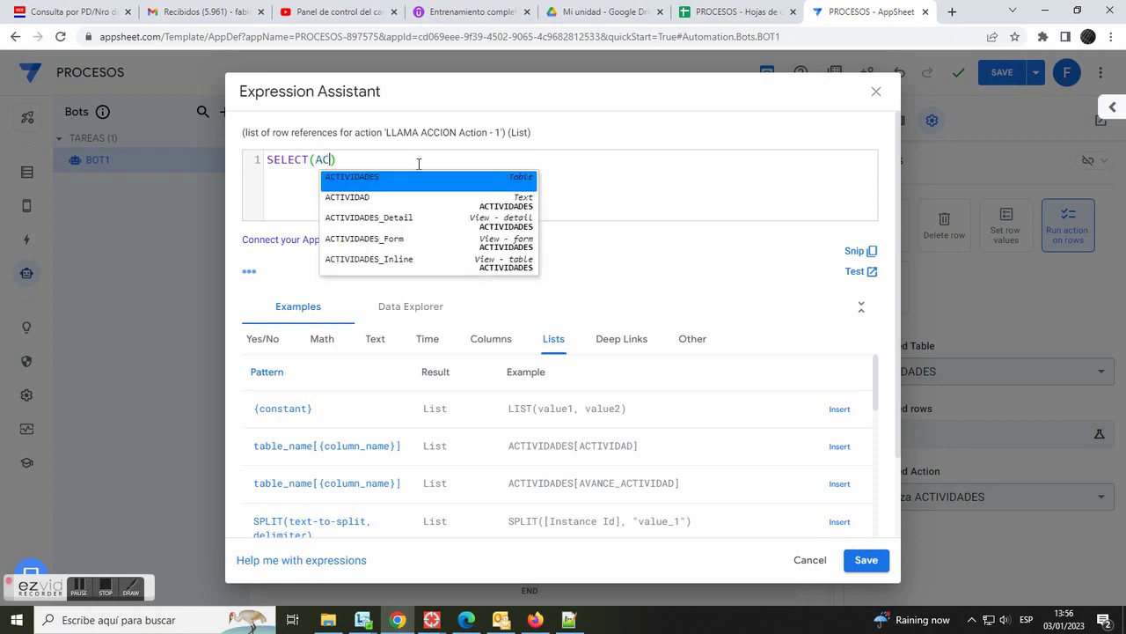
{"action": "key", "text": "Return"}
{"action": "type", "text": "[ID"}
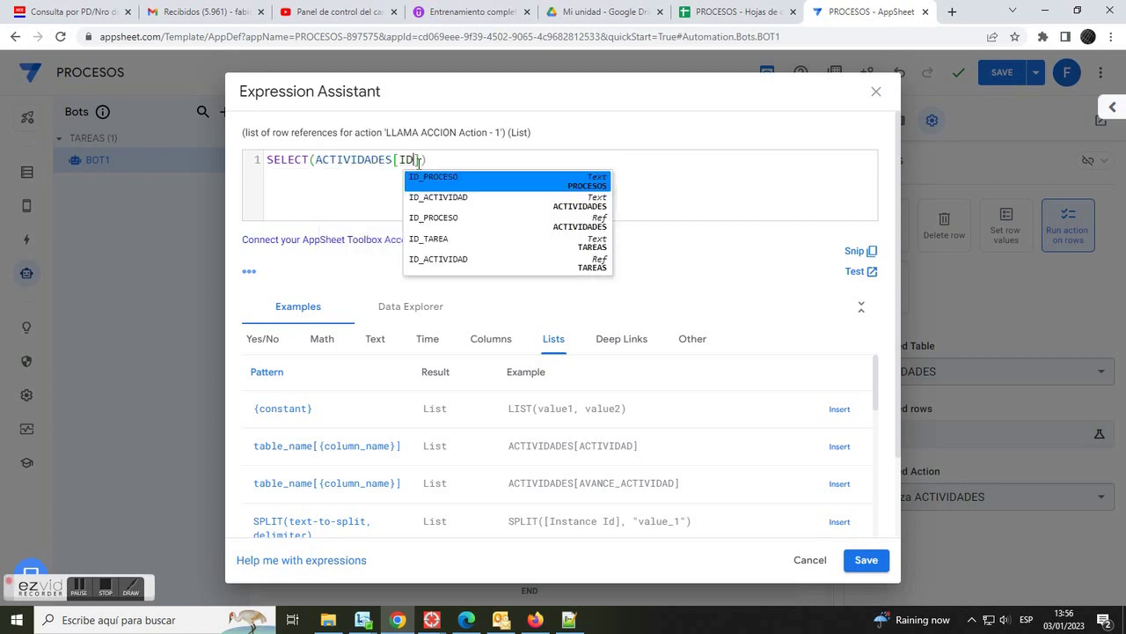
{"action": "key", "text": "Down"}
{"action": "key", "text": "Return"}
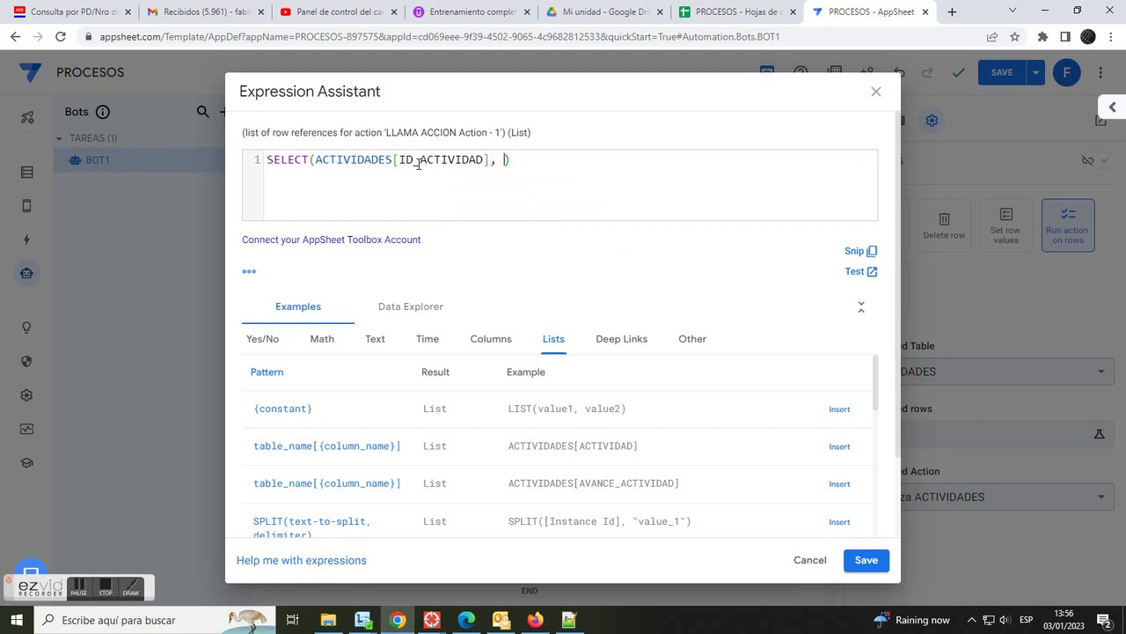
Complete the SELECT expression with the condition [ID_ACTIVIDAD]=[_THISROW-1].[ID_ACTIVIDAD] and save it
{"action": "type", "text": ", ["}
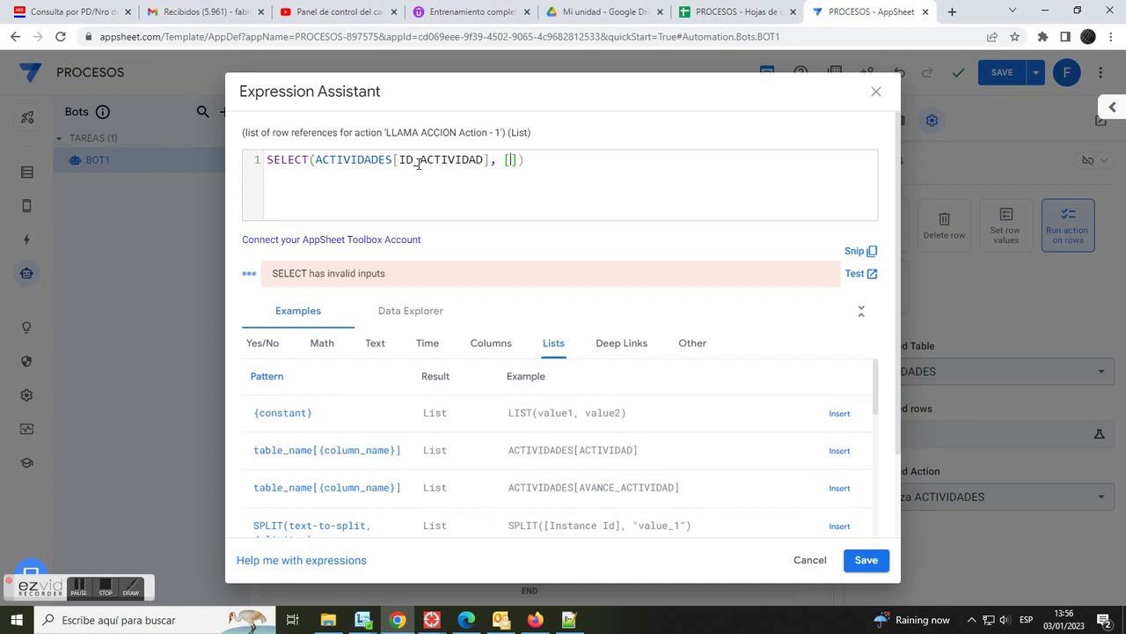
{"action": "type", "text": "ID"}
{"action": "key", "text": "Down"}
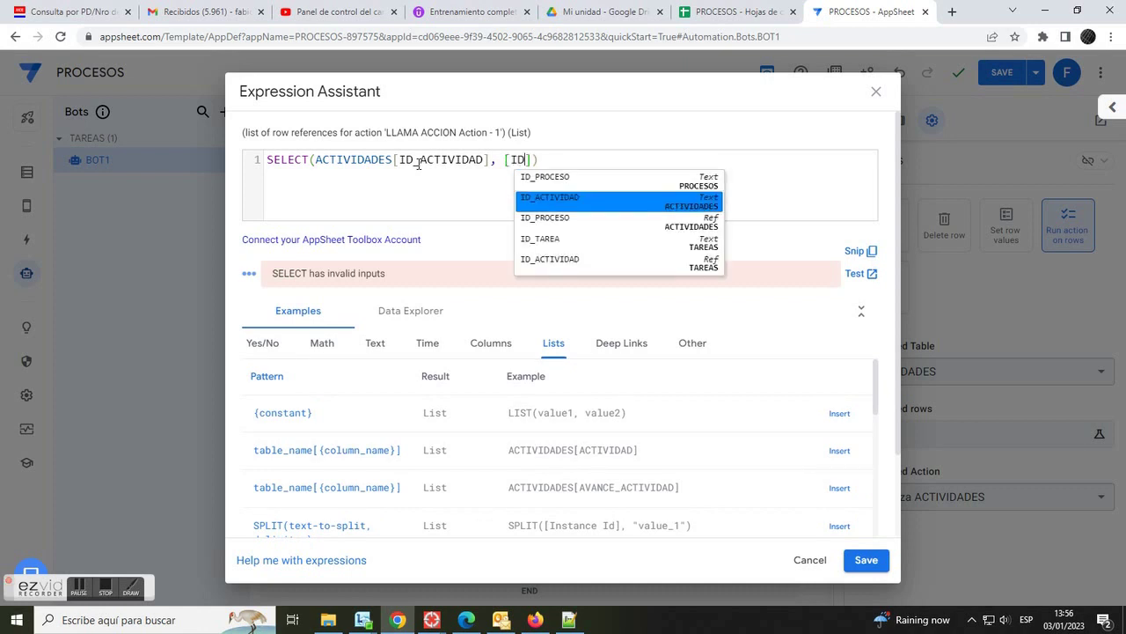
{"action": "key", "text": "Return"}
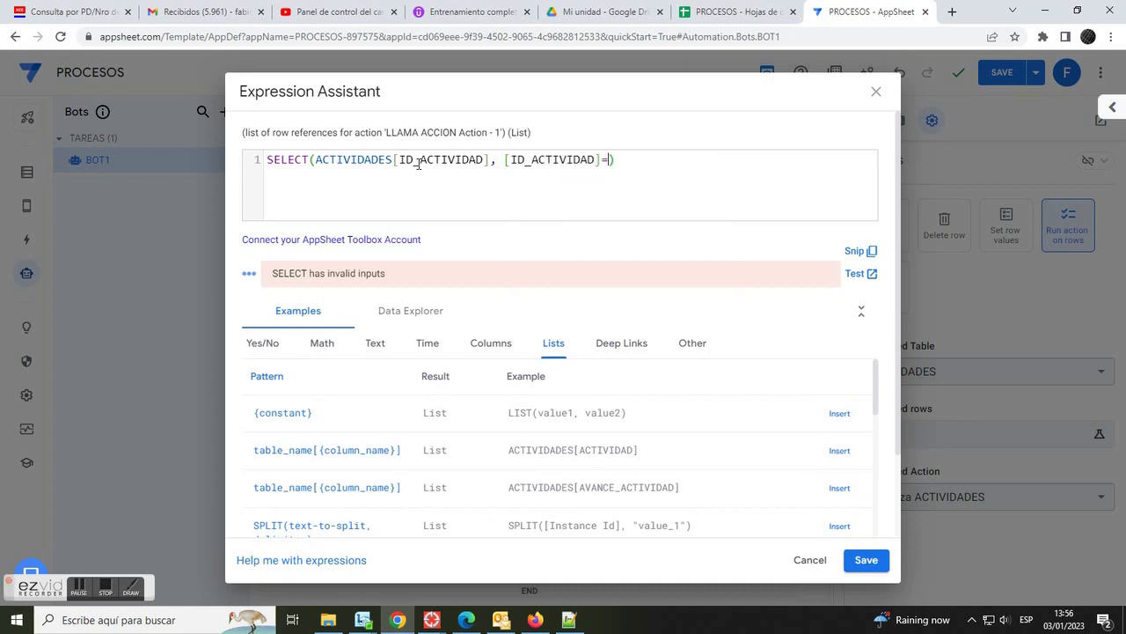
{"action": "type", "text": "=[_TI"}
{"action": "key", "text": "BackSpace"}
{"action": "type", "text": "HIS"}
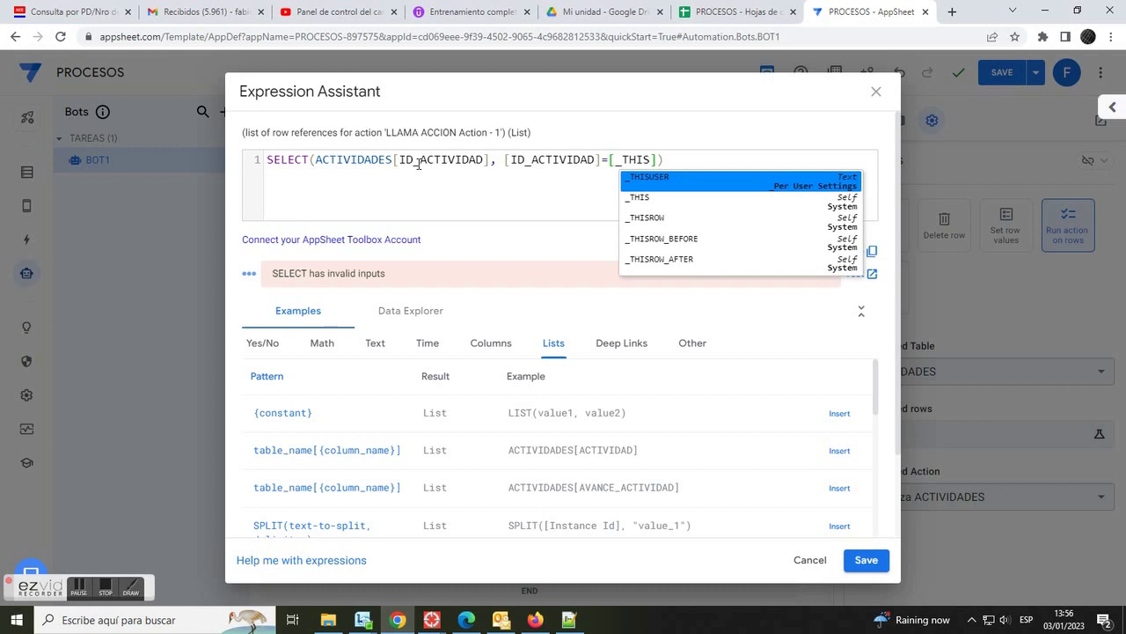
{"action": "key", "text": "Down"}
{"action": "key", "text": "Down"}
{"action": "key", "text": "Return"}
{"action": "type", "text": ".["}
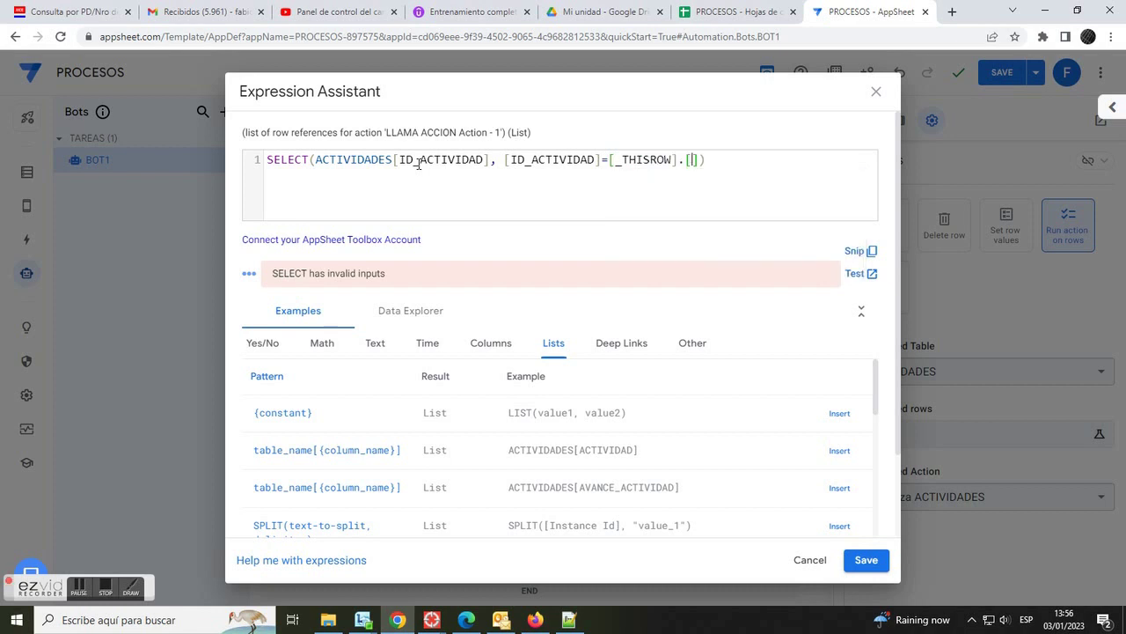
{"action": "type", "text": "ID"}
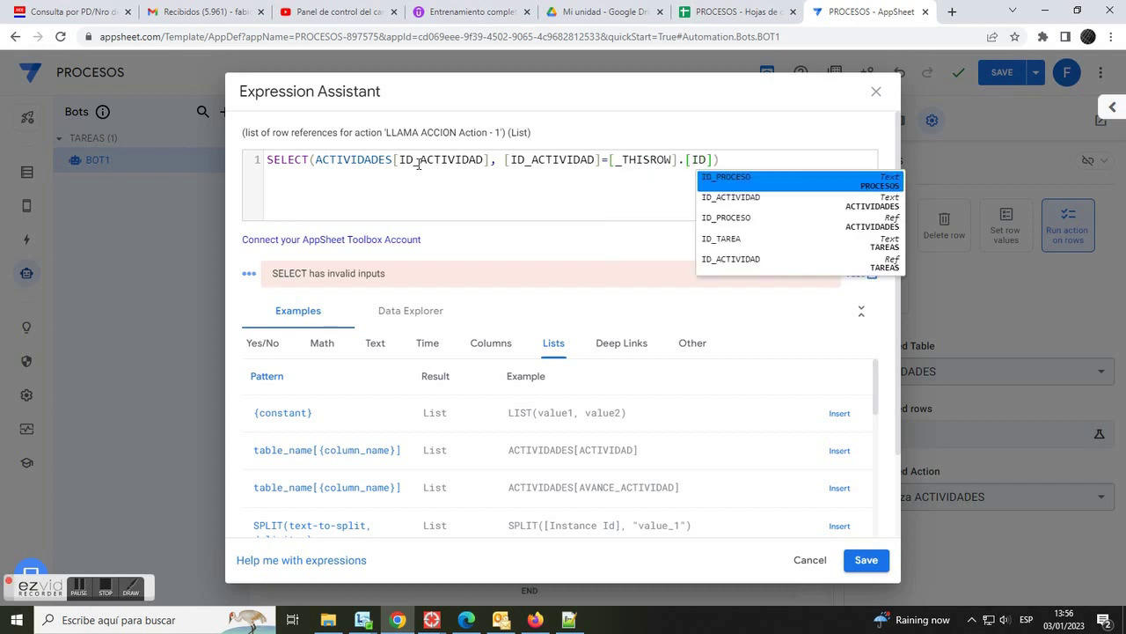
{"action": "key", "text": "Down"}
{"action": "key", "text": "Return"}
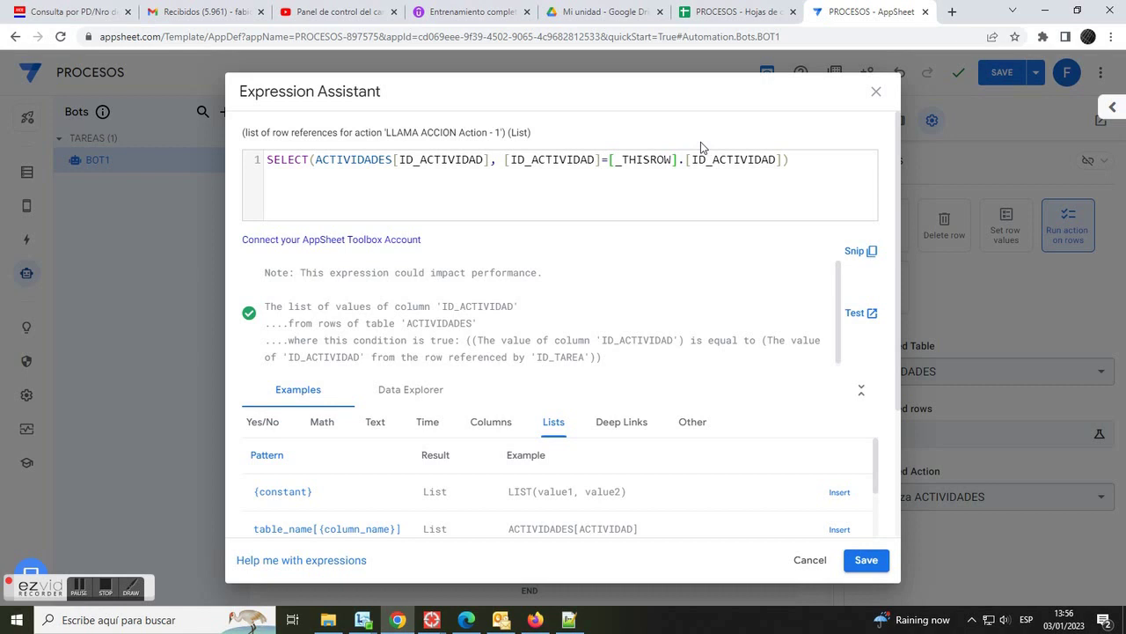
{"action": "type", "text": "-1"}
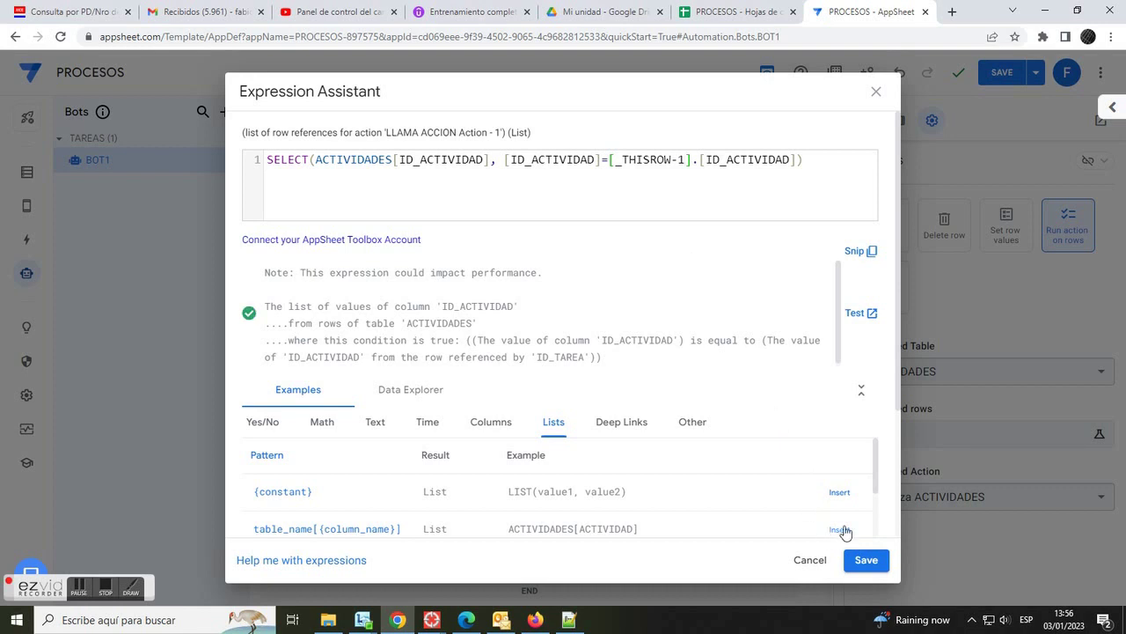
{"action": "left_click", "coordinate": [866, 559]}
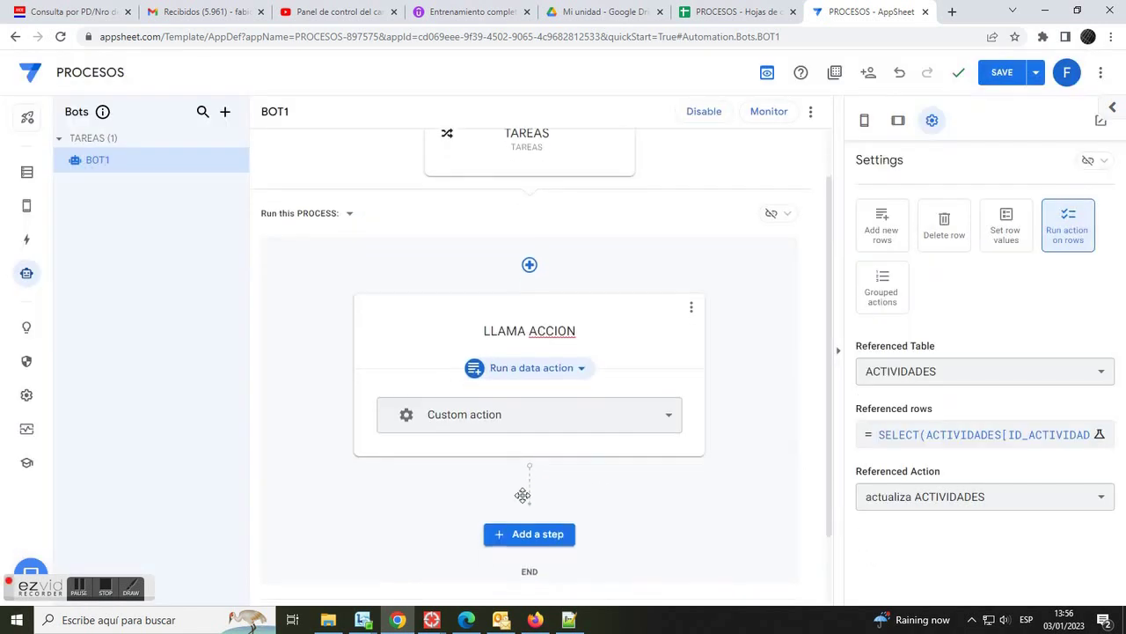
Enable Trigger other bots in BOT1's options and save the app
{"action": "scroll", "coordinate": [370, 492], "scroll_direction": "down", "scroll_amount": 2}
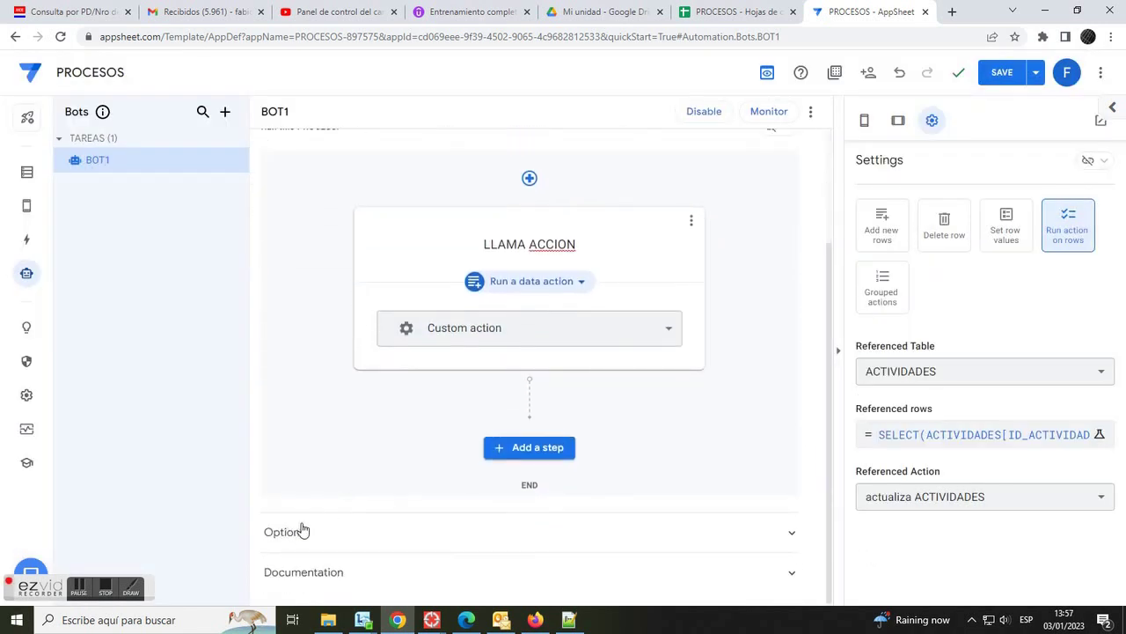
{"action": "scroll", "coordinate": [294, 539], "scroll_direction": "down", "scroll_amount": 4}
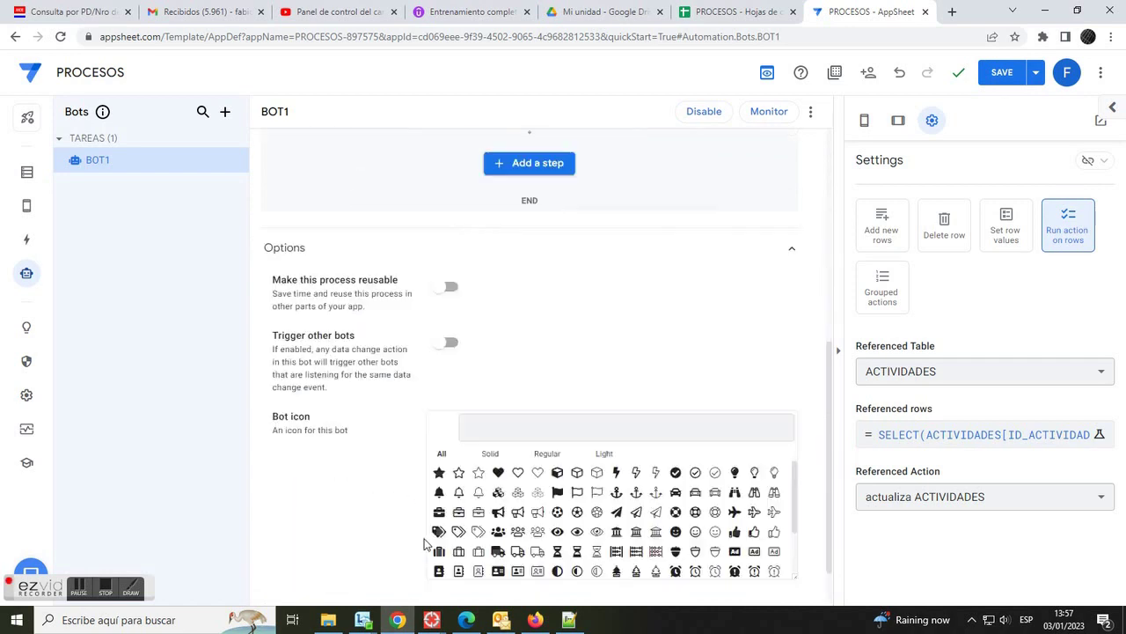
{"action": "left_click_drag", "start_coordinate": [274, 276], "coordinate": [365, 278]}
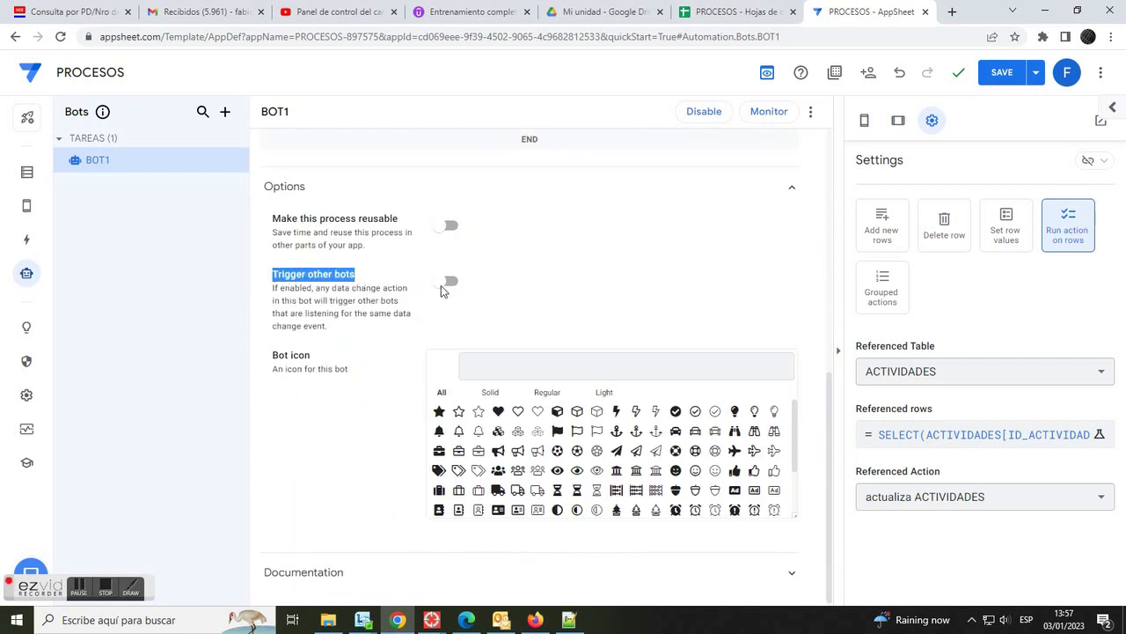
{"action": "left_click", "coordinate": [447, 281]}
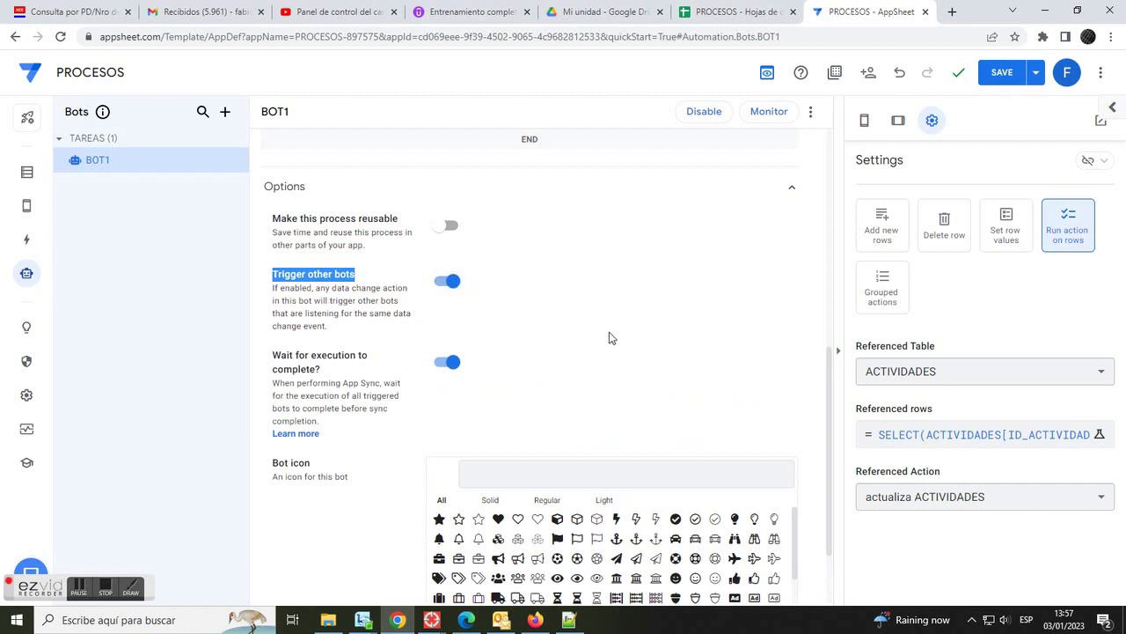
{"action": "scroll", "coordinate": [622, 335], "scroll_direction": "up", "scroll_amount": 5}
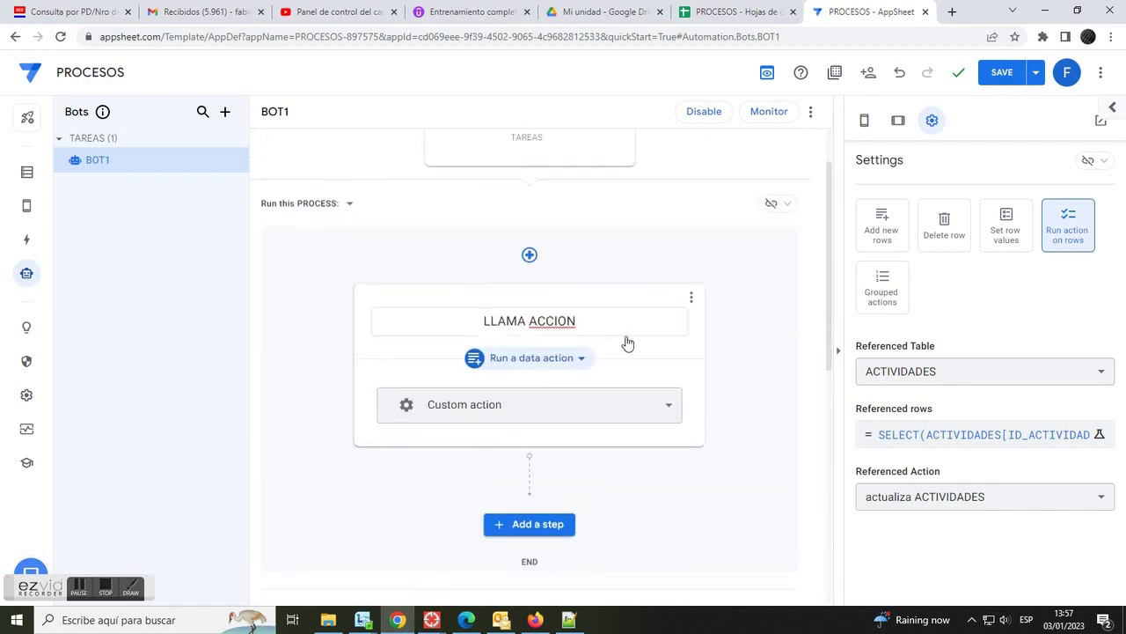
{"action": "left_click", "coordinate": [1003, 74]}
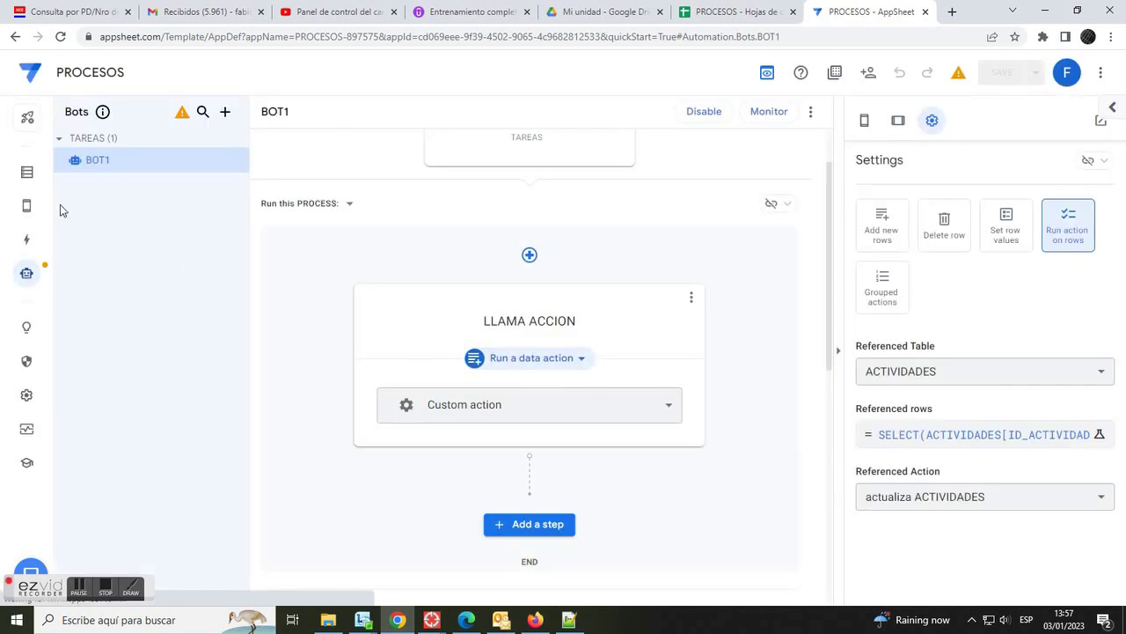
In the app preview, open the RECOLECTAR task of the RECOLETAR MANGOS Y HOJAS activity under the ACONDICIONAR PATIOS process
{"action": "left_click", "coordinate": [27, 208]}
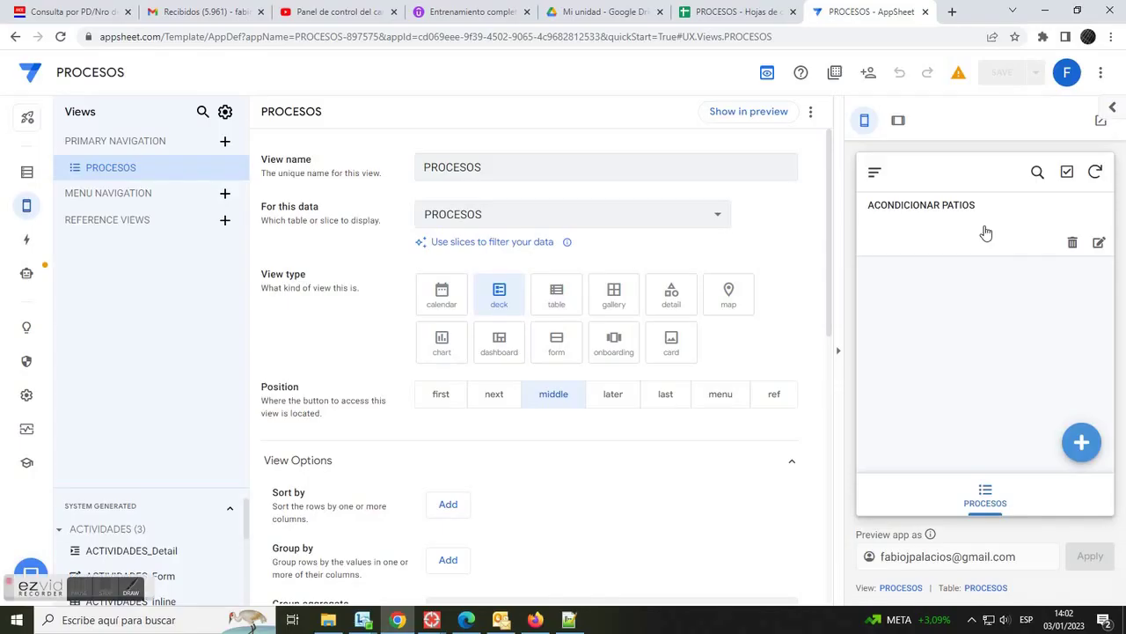
{"action": "left_click", "coordinate": [985, 233]}
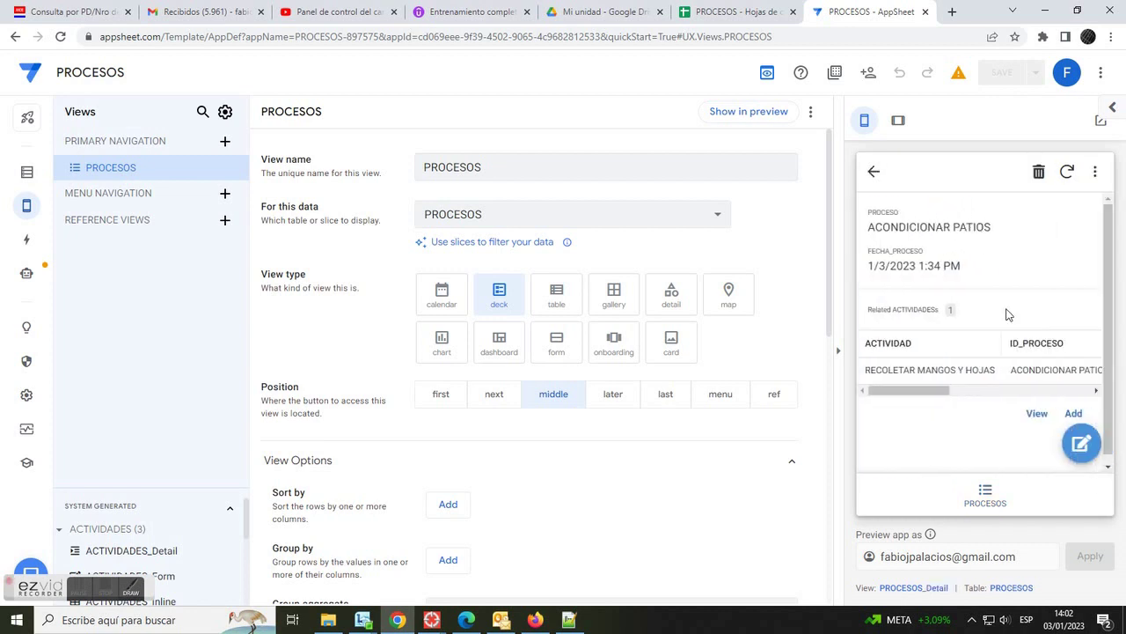
{"action": "left_click", "coordinate": [967, 376]}
{"action": "scroll", "coordinate": [971, 372], "scroll_direction": "down", "scroll_amount": 1}
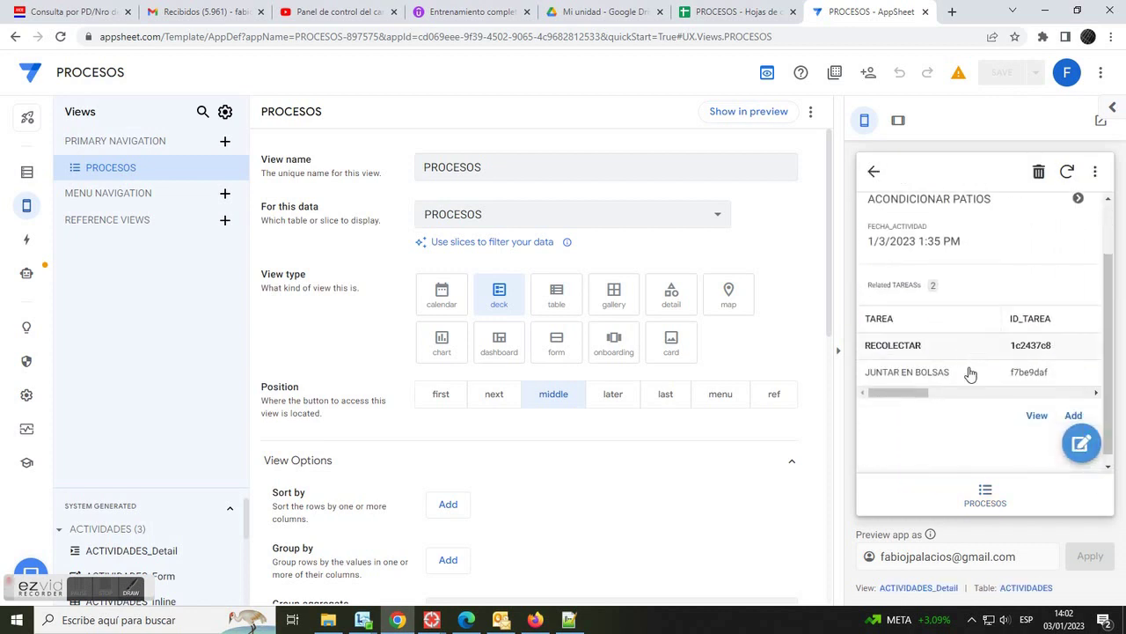
{"action": "left_click_drag", "start_coordinate": [918, 394], "coordinate": [1038, 395]}
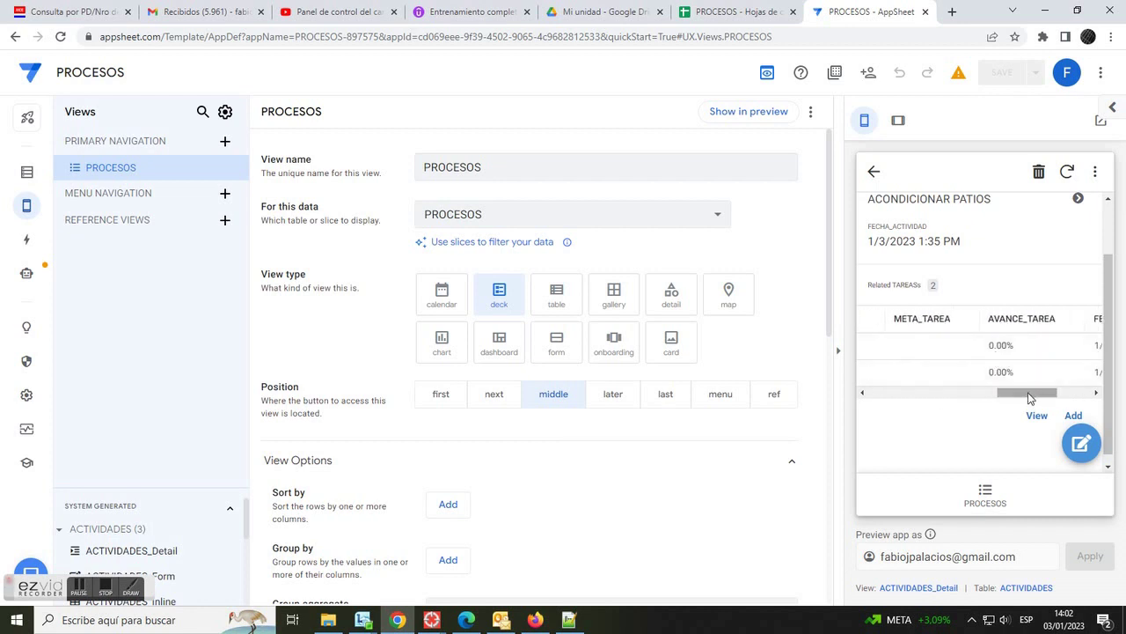
{"action": "left_click", "coordinate": [1006, 351]}
Edit the RECOLECTAR task with REALIZADO_TAREA 30 and META_TAREA 100, and save the record
{"action": "left_click", "coordinate": [1082, 444]}
{"action": "scroll", "coordinate": [966, 384], "scroll_direction": "down", "scroll_amount": 1}
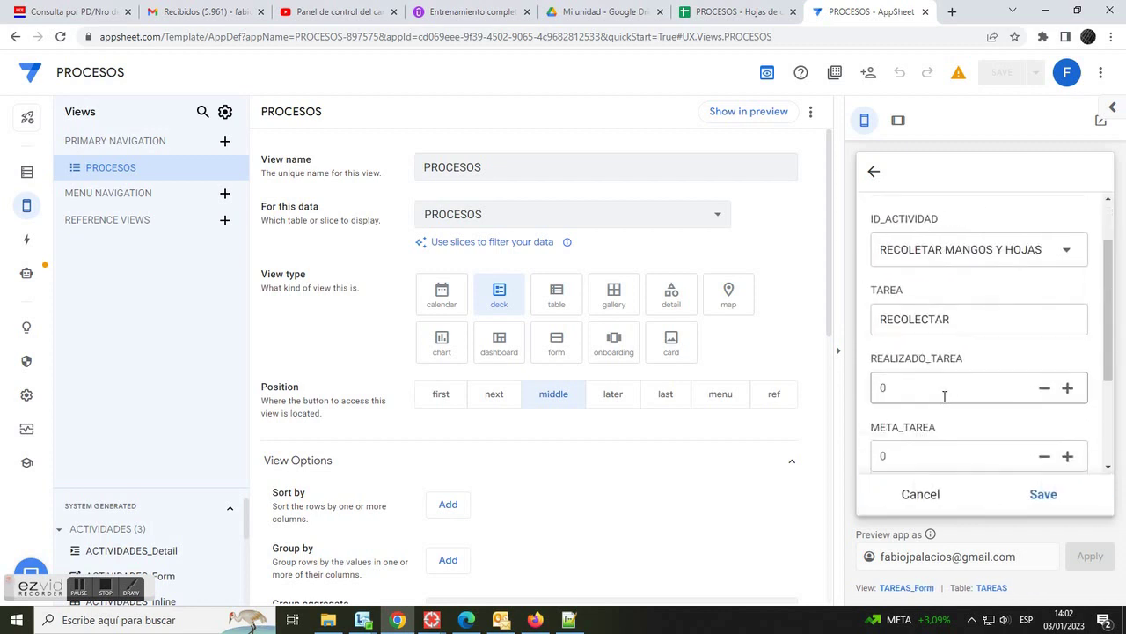
{"action": "left_click", "coordinate": [913, 388]}
{"action": "type", "text": "30"}
{"action": "left_click", "coordinate": [918, 451]}
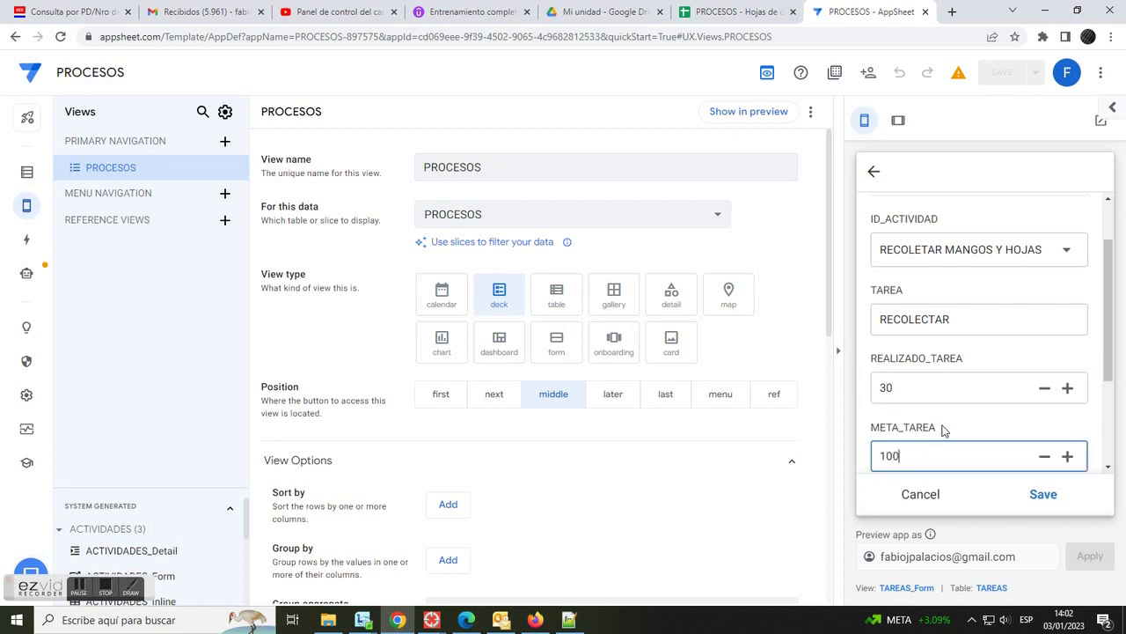
{"action": "scroll", "coordinate": [1012, 387], "scroll_direction": "down", "scroll_amount": 2}
{"action": "left_click", "coordinate": [993, 357]}
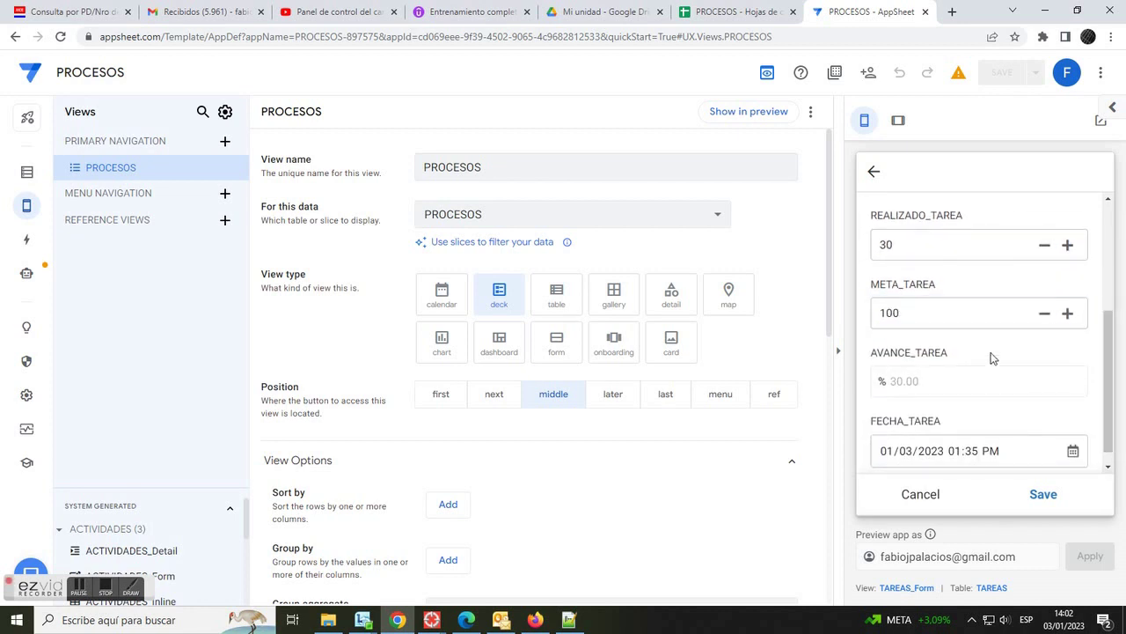
{"action": "left_click", "coordinate": [1043, 494]}
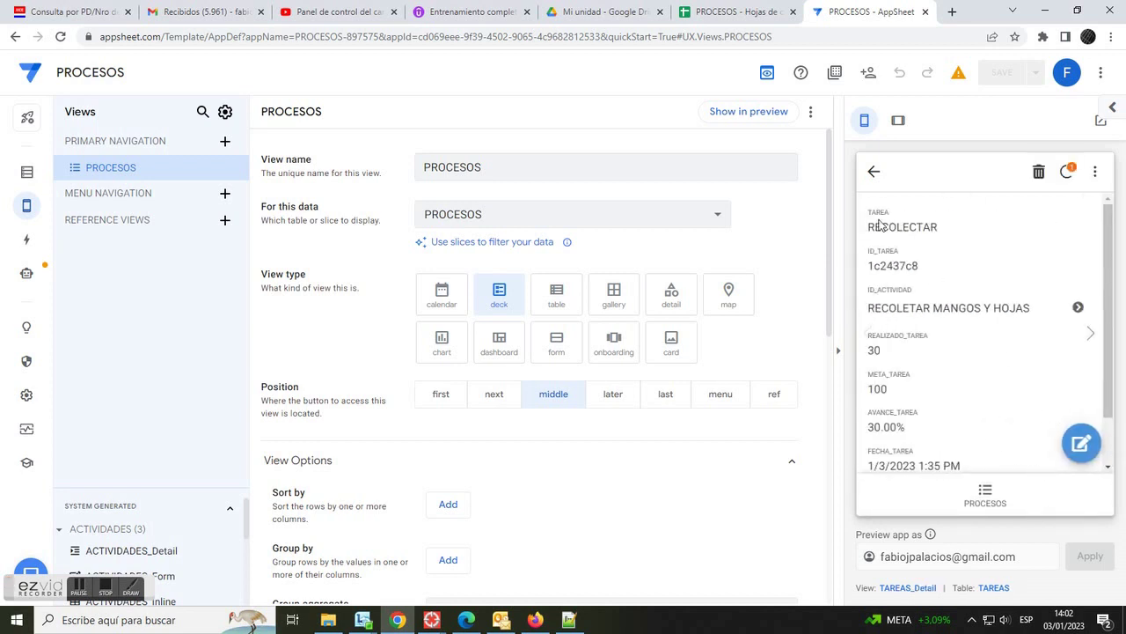
Set REALIZADO_TAREA to 20 and META_TAREA to 100 for the JUNTAR EN BOLSAS task, save it and return to its activity
{"action": "left_click", "coordinate": [874, 171]}
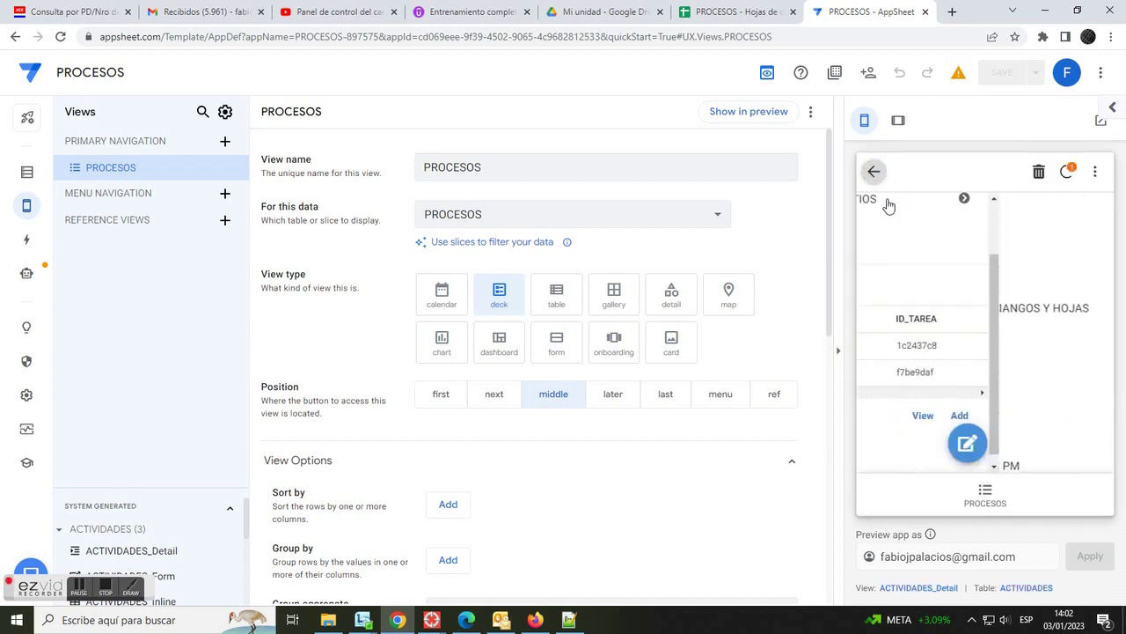
{"action": "left_click", "coordinate": [978, 374]}
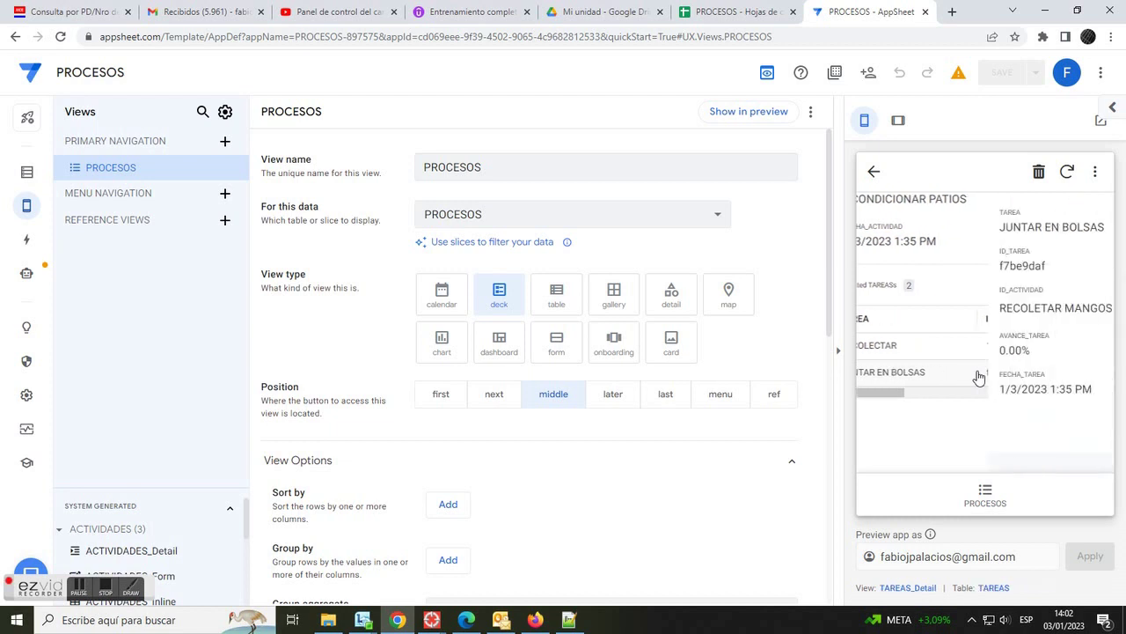
{"action": "left_click", "coordinate": [1083, 442]}
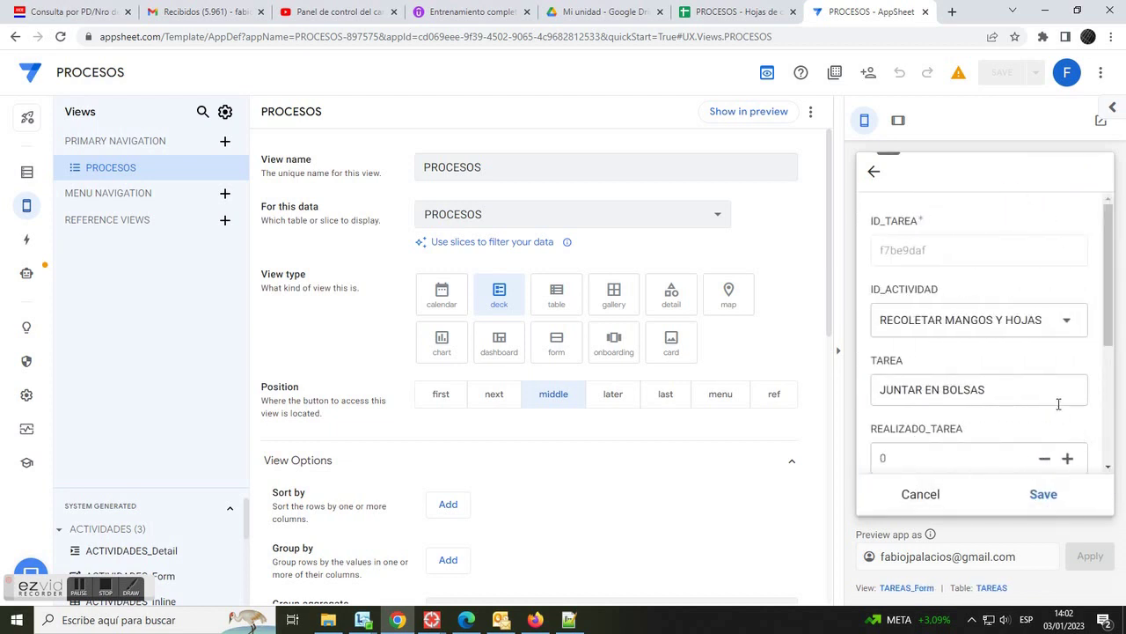
{"action": "scroll", "coordinate": [1029, 397], "scroll_direction": "down", "scroll_amount": 3}
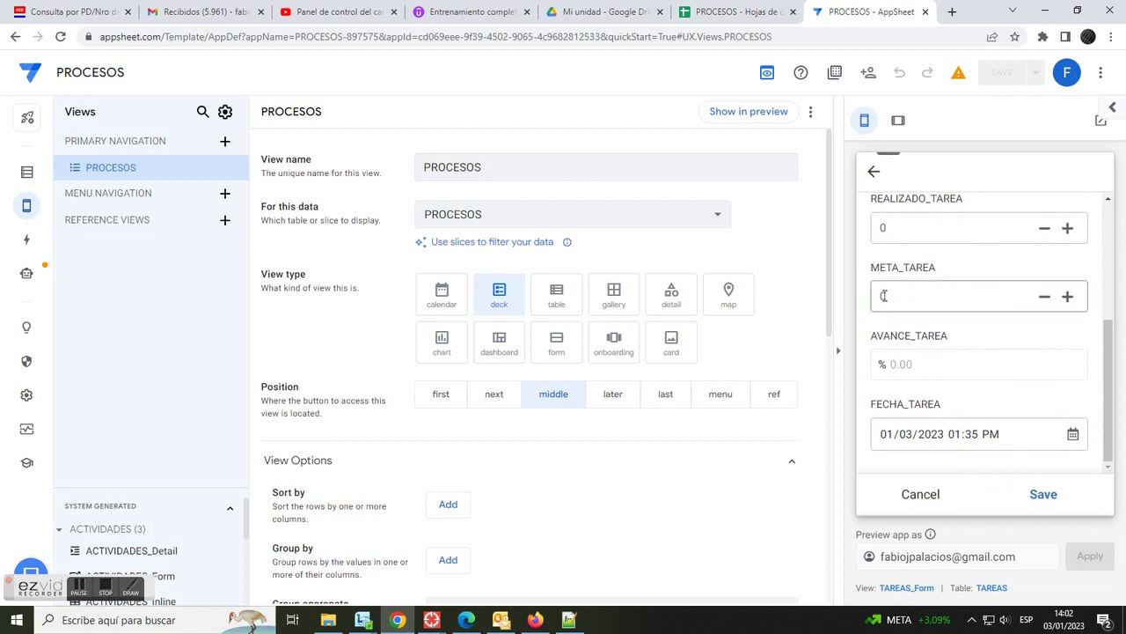
{"action": "left_click", "coordinate": [885, 227]}
{"action": "type", "text": "0"}
{"action": "left_click", "coordinate": [909, 291]}
{"action": "type", "text": "0"}
{"action": "left_click", "coordinate": [966, 345]}
{"action": "left_click", "coordinate": [1043, 494]}
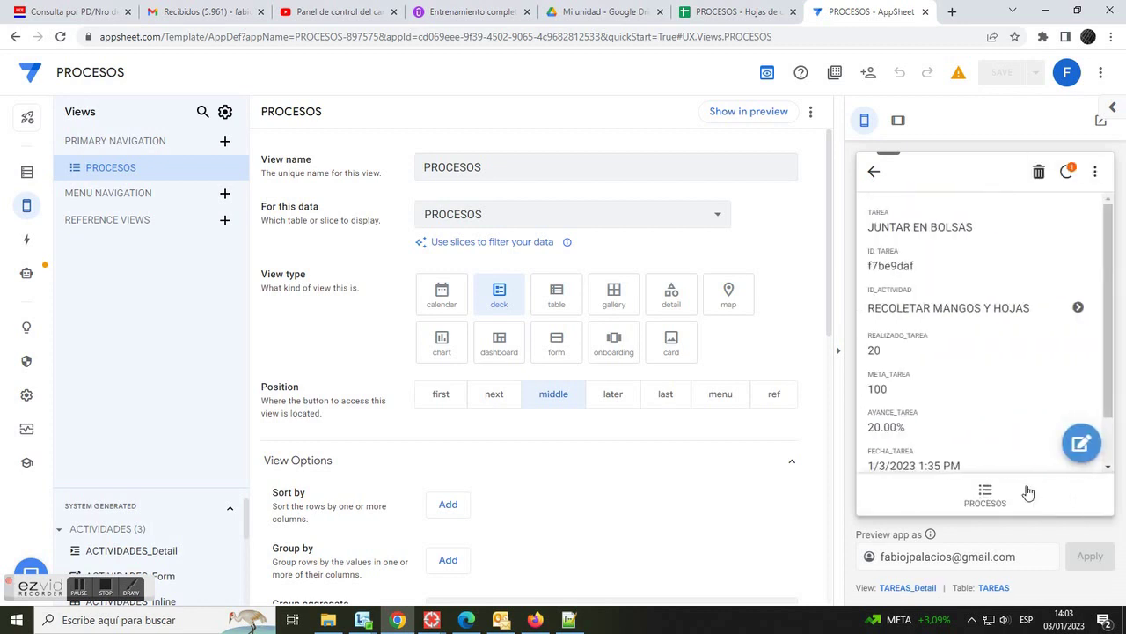
{"action": "left_click", "coordinate": [874, 176]}
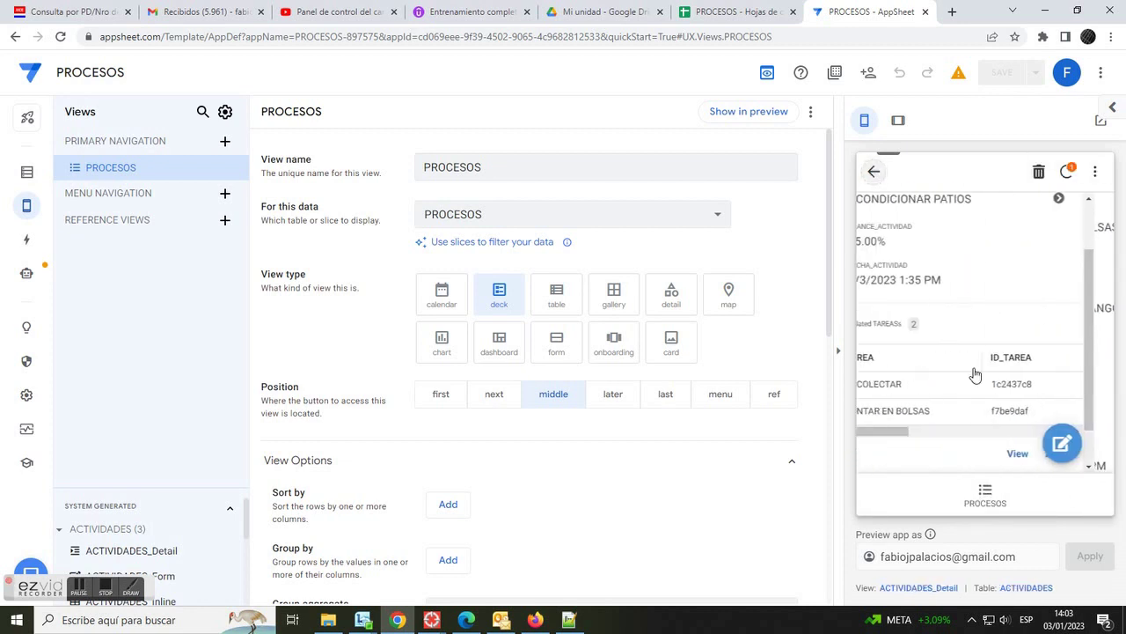
In the app preview, check the tasks' AVANCE_TAREA, return to the process list and reopen the RECOLETAR MANGOS Y HOJAS activity to review its progress
{"action": "left_click_drag", "start_coordinate": [923, 432], "coordinate": [1032, 432]}
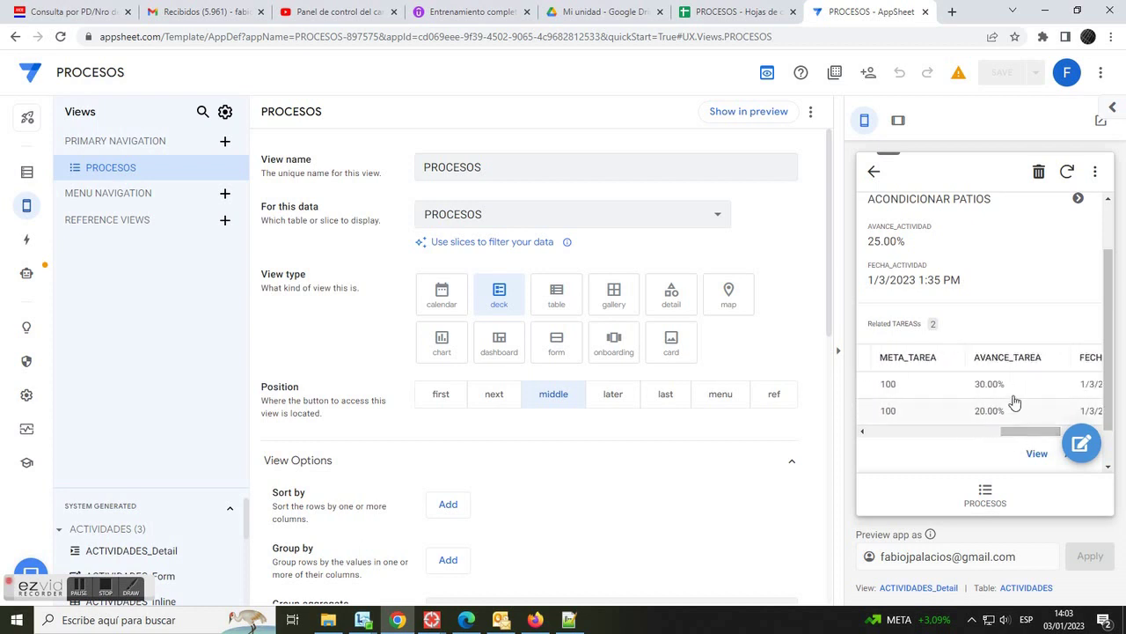
{"action": "left_click", "coordinate": [876, 173]}
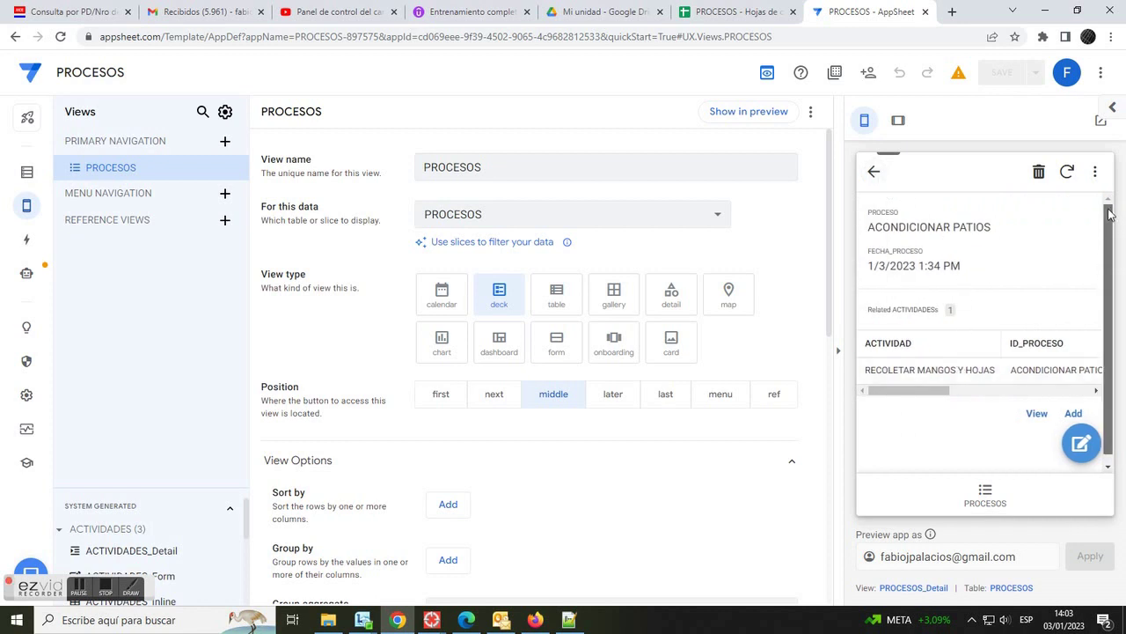
{"action": "left_click", "coordinate": [876, 173]}
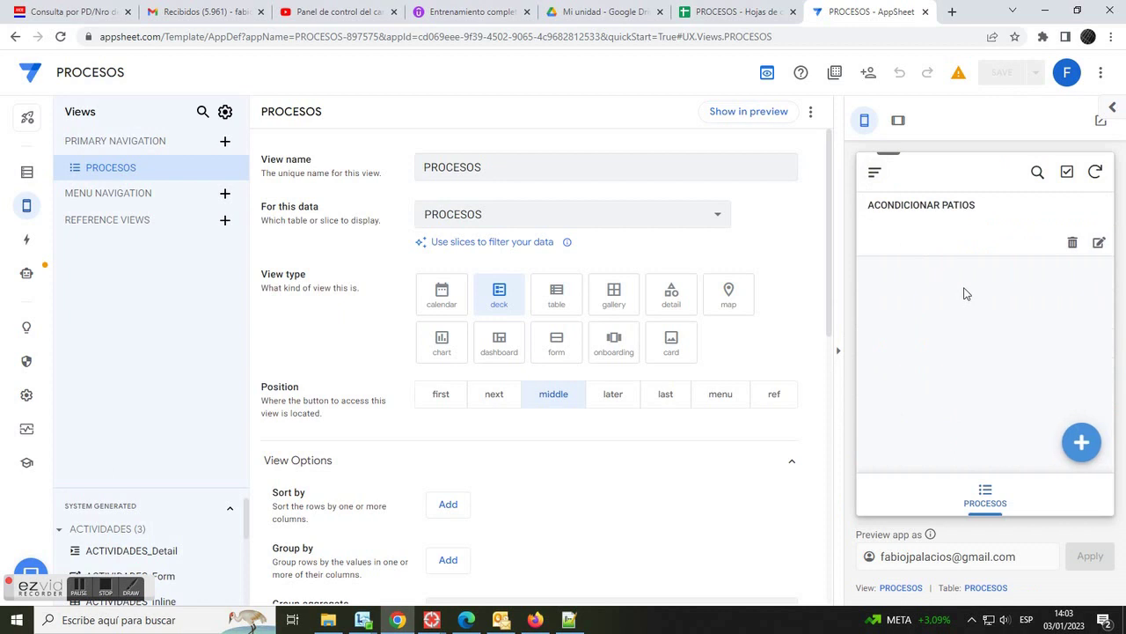
{"action": "left_click", "coordinate": [965, 231]}
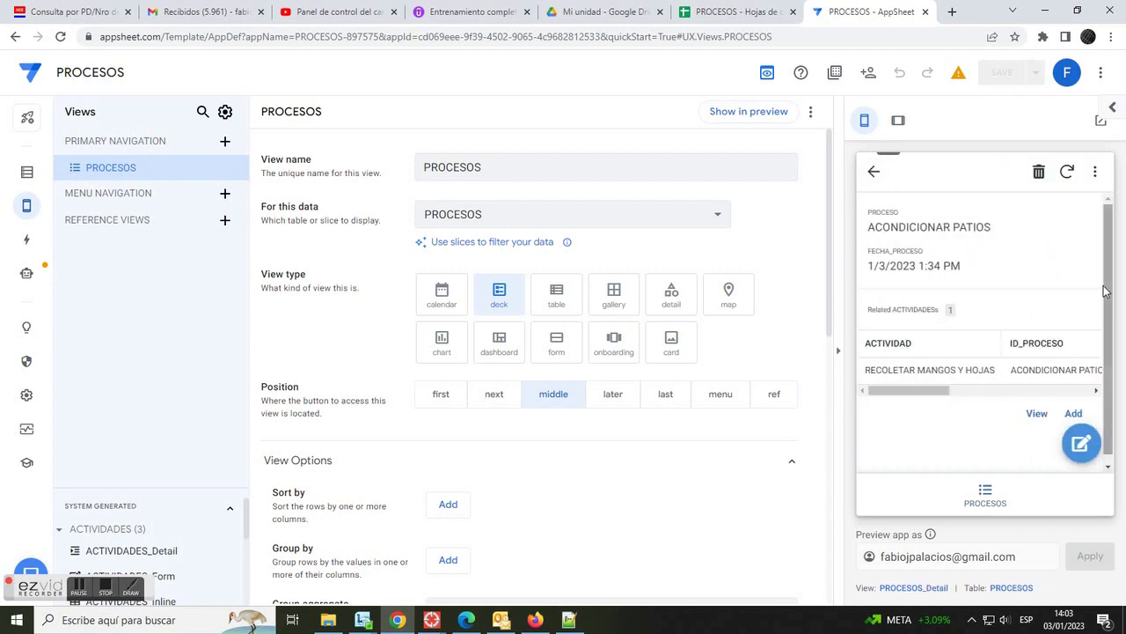
{"action": "left_click", "coordinate": [943, 368]}
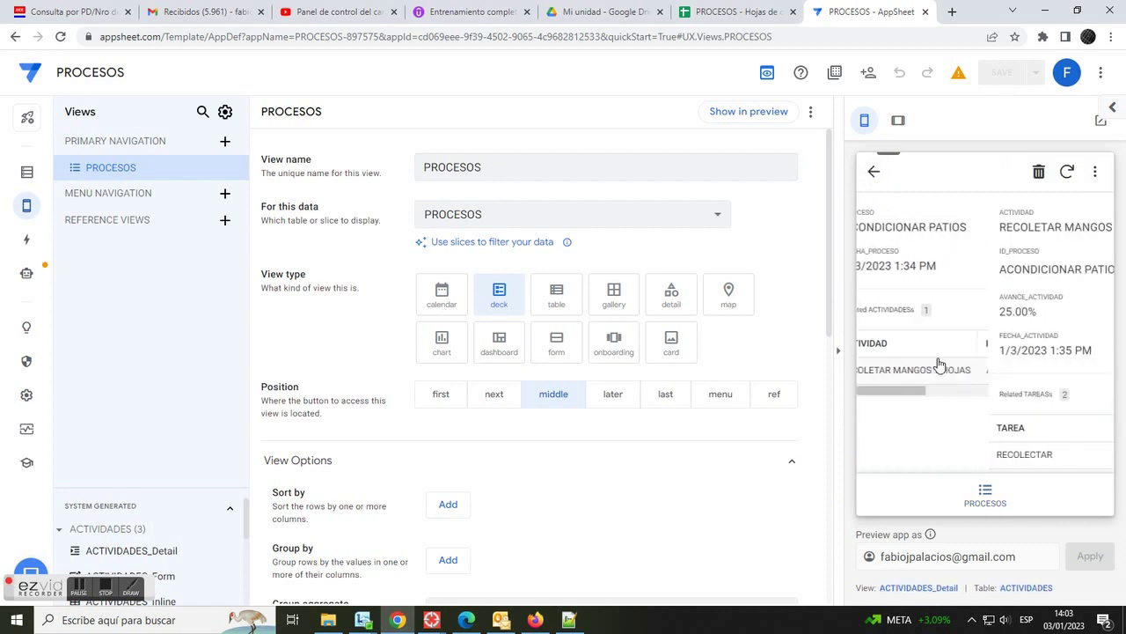
{"action": "left_click_drag", "start_coordinate": [870, 311], "coordinate": [912, 317]}
Switch to the PROCESOS spreadsheet and compare the AVANCE_TAREA values in TAREAS with AVANCE_ACTIVIDAD in ACTIVIDADES
{"action": "left_click", "coordinate": [730, 12]}
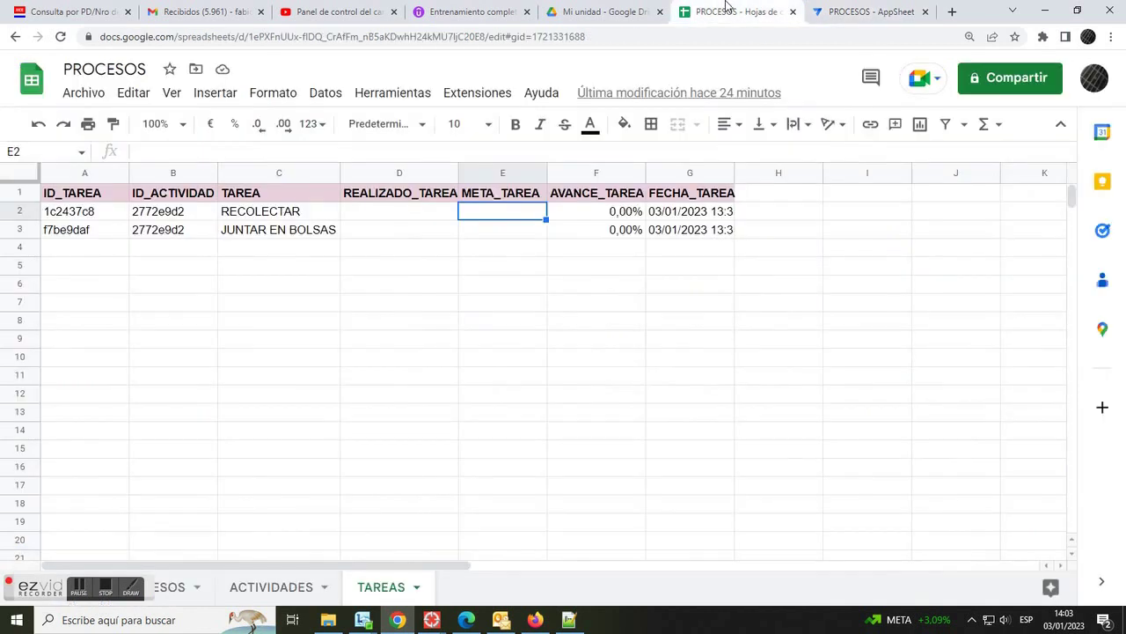
{"action": "left_click", "coordinate": [581, 217]}
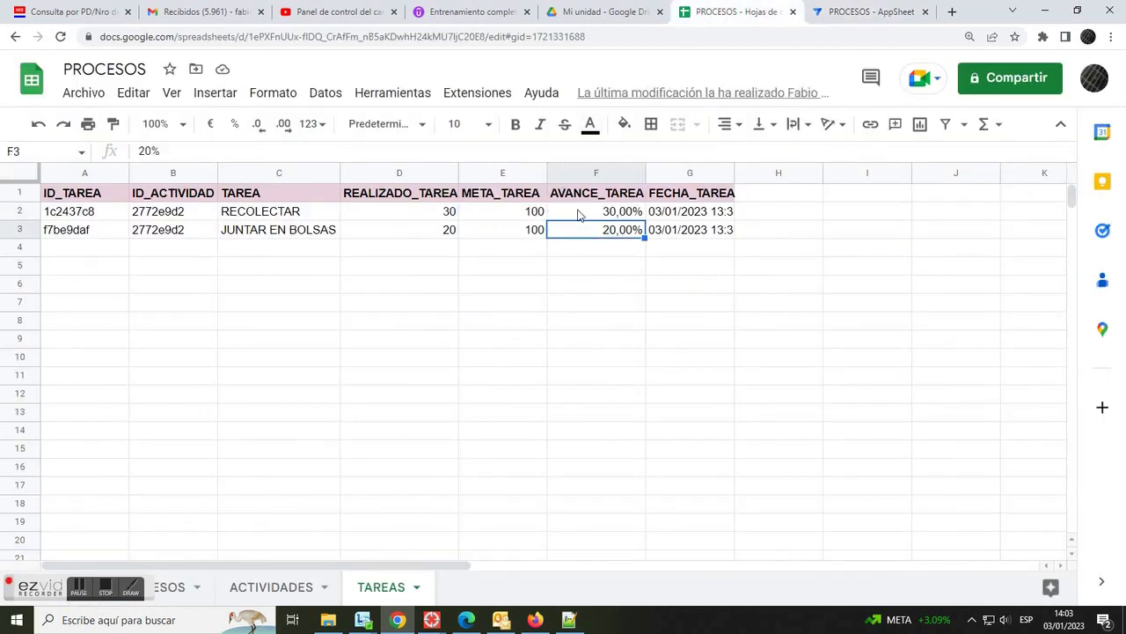
{"action": "left_click", "coordinate": [272, 589]}
{"action": "left_click", "coordinate": [464, 216]}
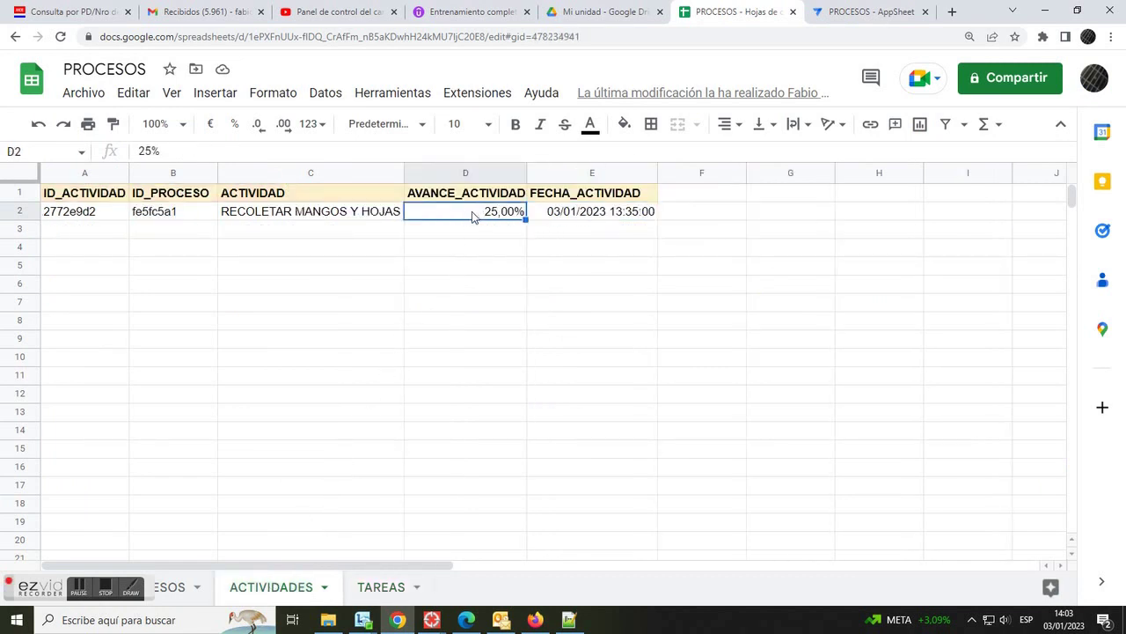
{"action": "left_click", "coordinate": [378, 587]}
{"action": "left_click", "coordinate": [580, 238]}
{"action": "left_click", "coordinate": [578, 213]}
{"action": "left_click", "coordinate": [581, 233]}
{"action": "left_click", "coordinate": [580, 215]}
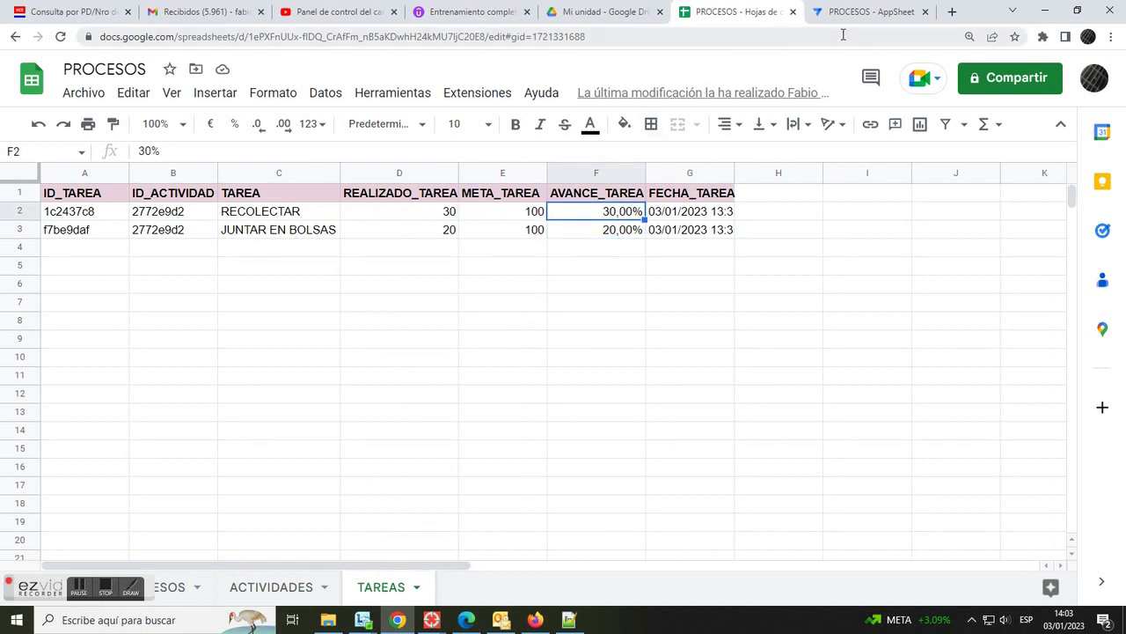
Switch back to AppSheet and create a new action for the PROCESOS table named ACTUALIZA PROCESOS
{"action": "left_click", "coordinate": [866, 11]}
{"action": "left_click", "coordinate": [988, 497]}
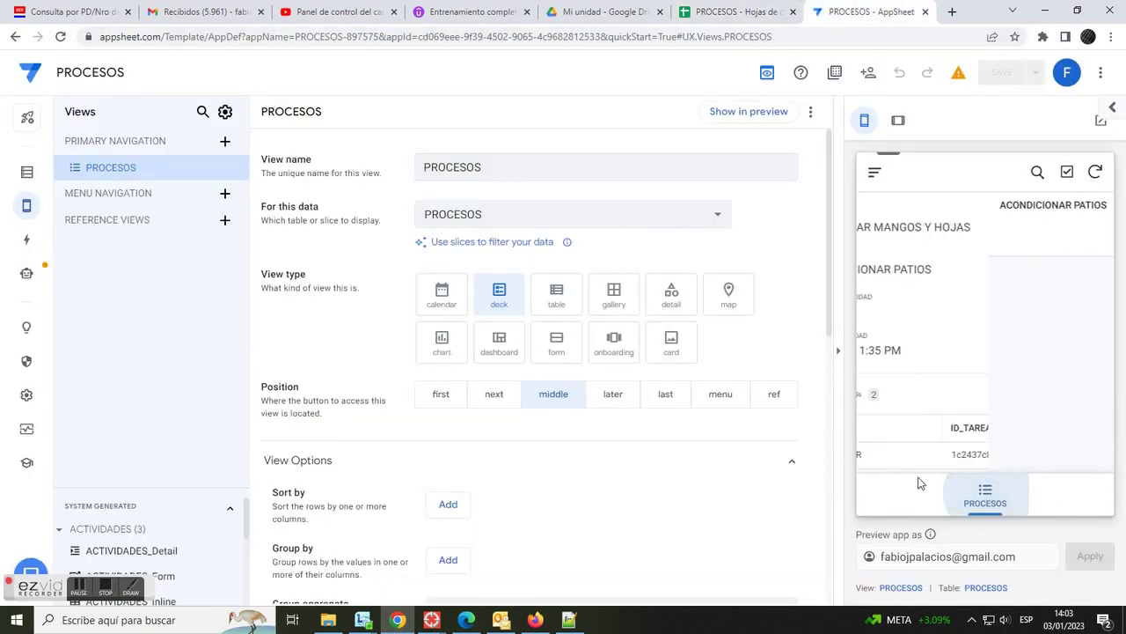
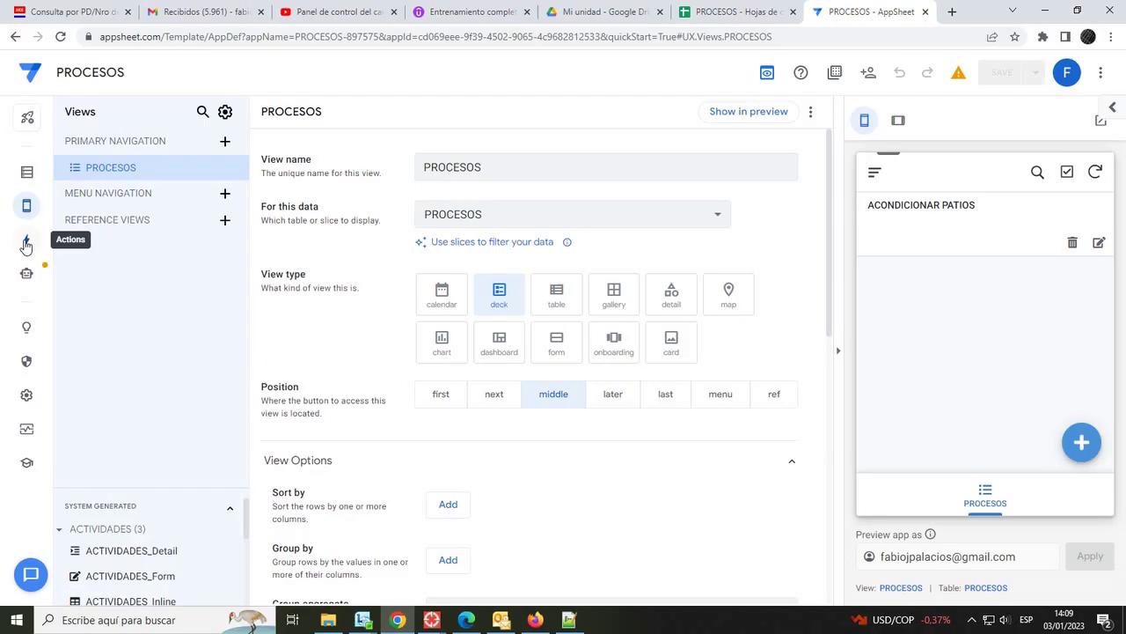
{"action": "left_click", "coordinate": [26, 239]}
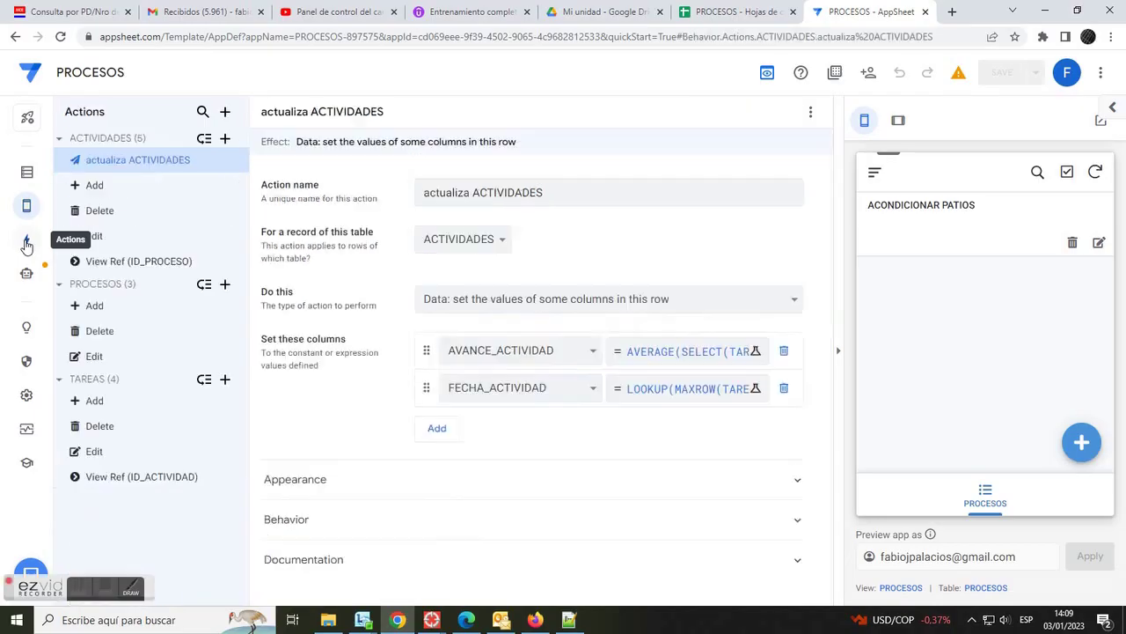
{"action": "left_click", "coordinate": [226, 112]}
{"action": "left_click", "coordinate": [372, 437]}
{"action": "triple_click", "coordinate": [515, 197]}
{"action": "type", "text": "AC"}
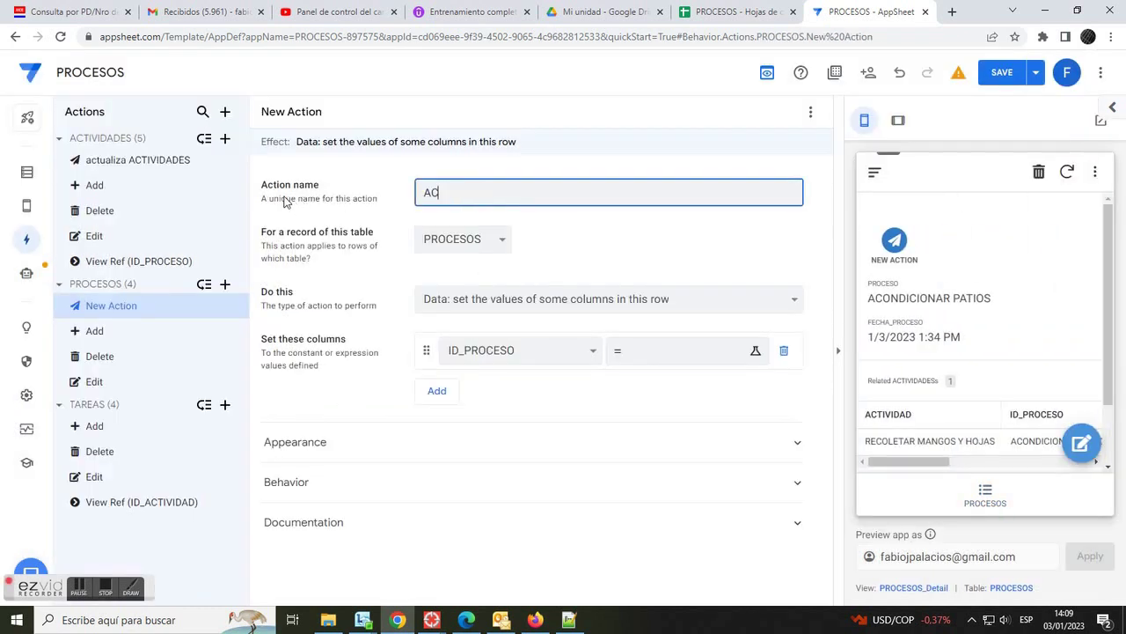
{"action": "type", "text": "TUALIZA PROCESOS"}
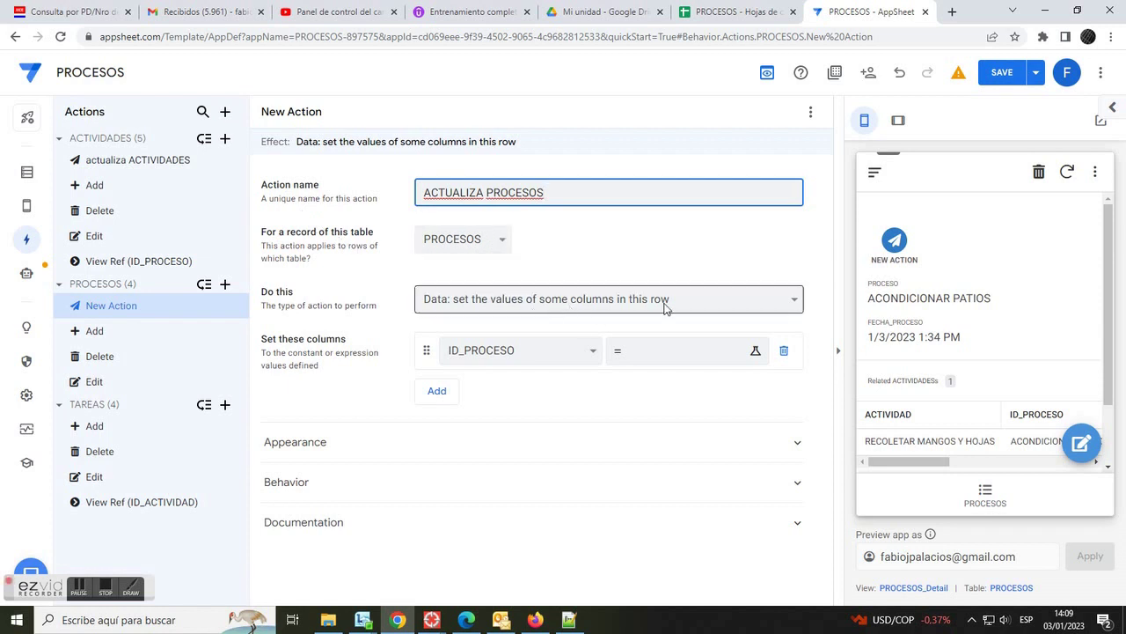
Set AVANCE_PROCESO in the action to AVERAGE(SELECT(ACTIVIDADES[AVANCE_ACTIVIDAD],[ID_PROCESO]=[_THISROW].[ID_PROCESO])), copied from EXP.cbl in Notepad++
{"action": "left_click", "coordinate": [592, 356]}
{"action": "left_click", "coordinate": [516, 398]}
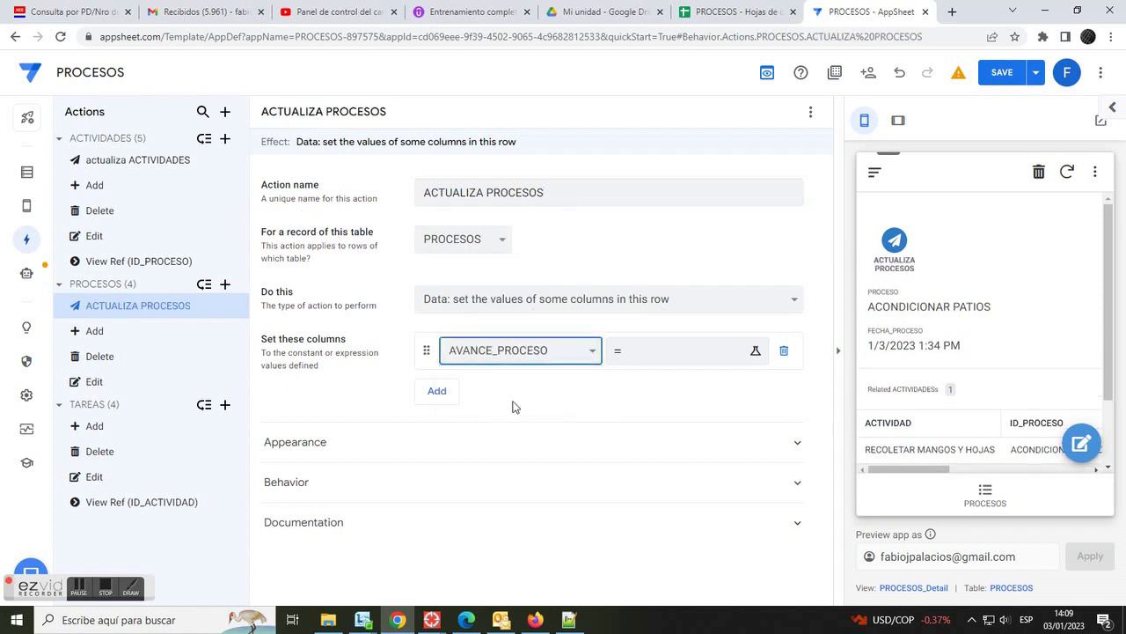
{"action": "left_click", "coordinate": [659, 354]}
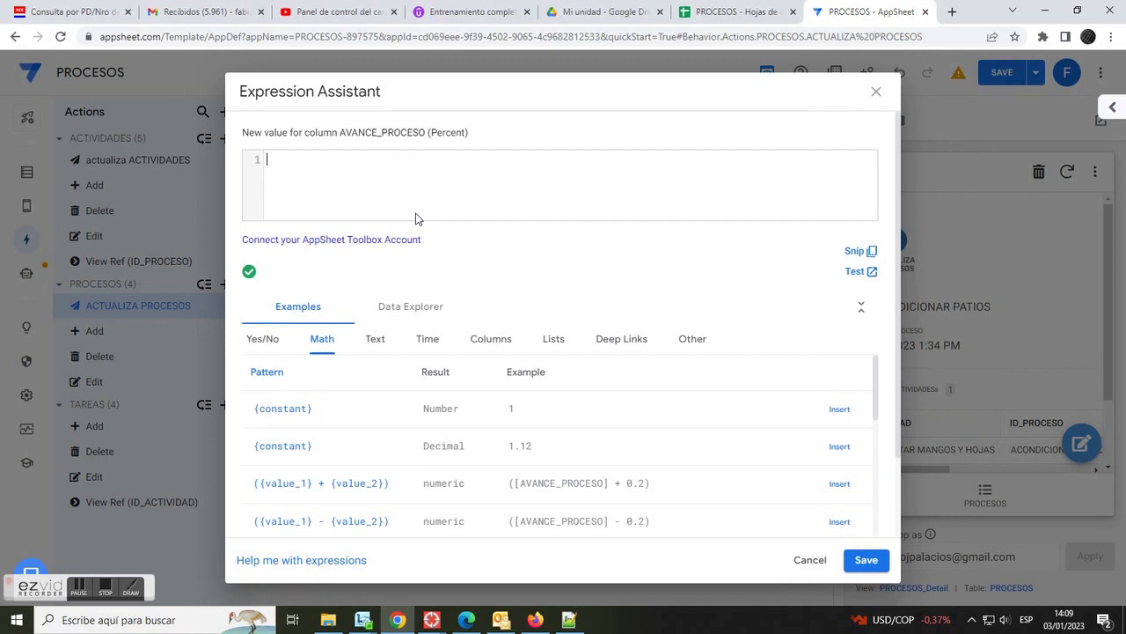
{"action": "left_click", "coordinate": [570, 620]}
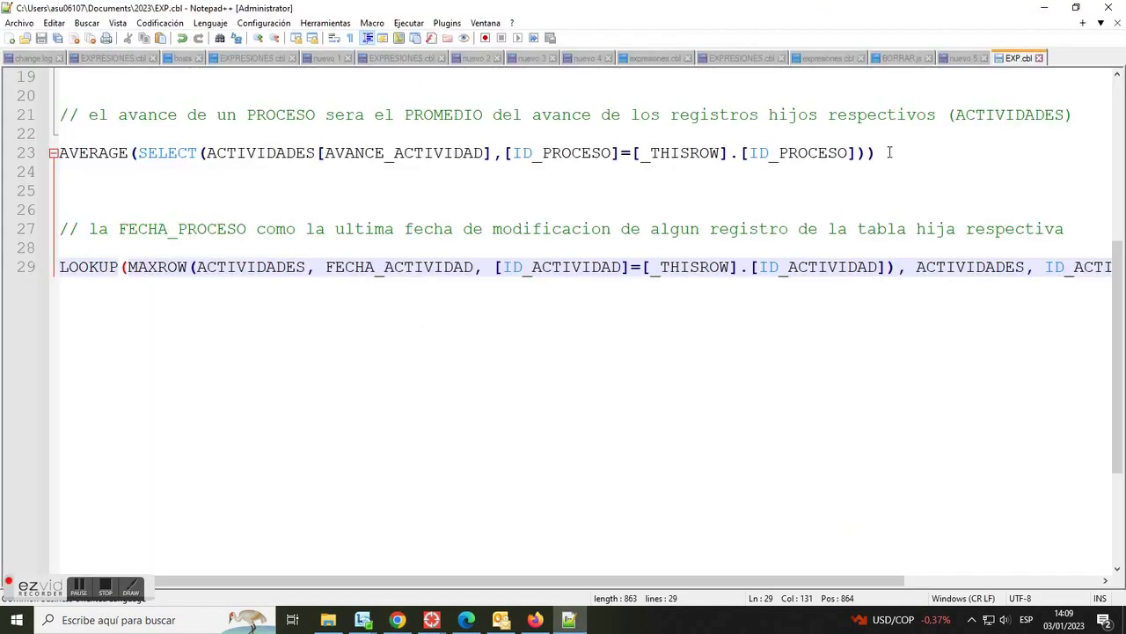
{"action": "left_click_drag", "start_coordinate": [888, 153], "coordinate": [33, 152]}
{"action": "key", "text": "ctrl+c"}
{"action": "left_click", "coordinate": [398, 620]}
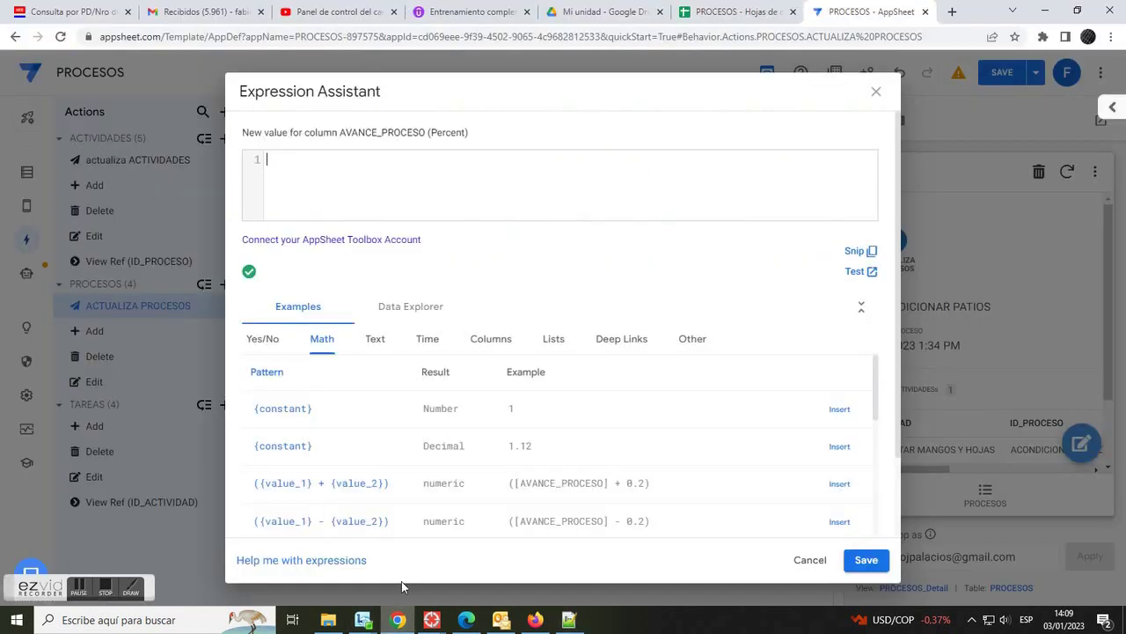
{"action": "key", "text": "ctrl+v"}
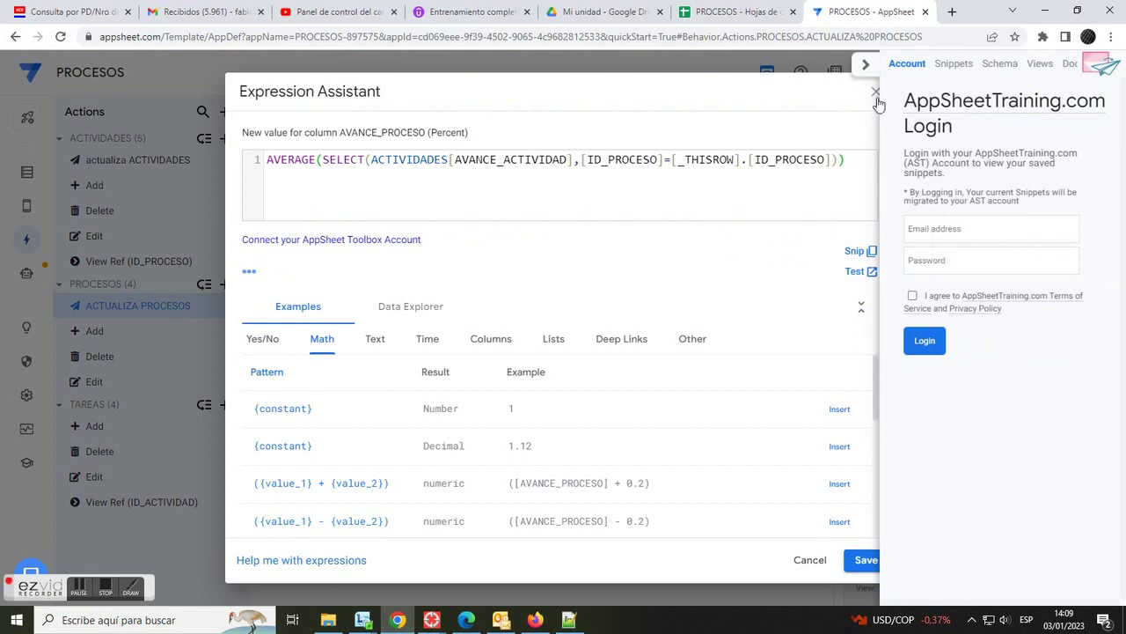
{"action": "left_click", "coordinate": [875, 92]}
{"action": "left_click", "coordinate": [854, 564]}
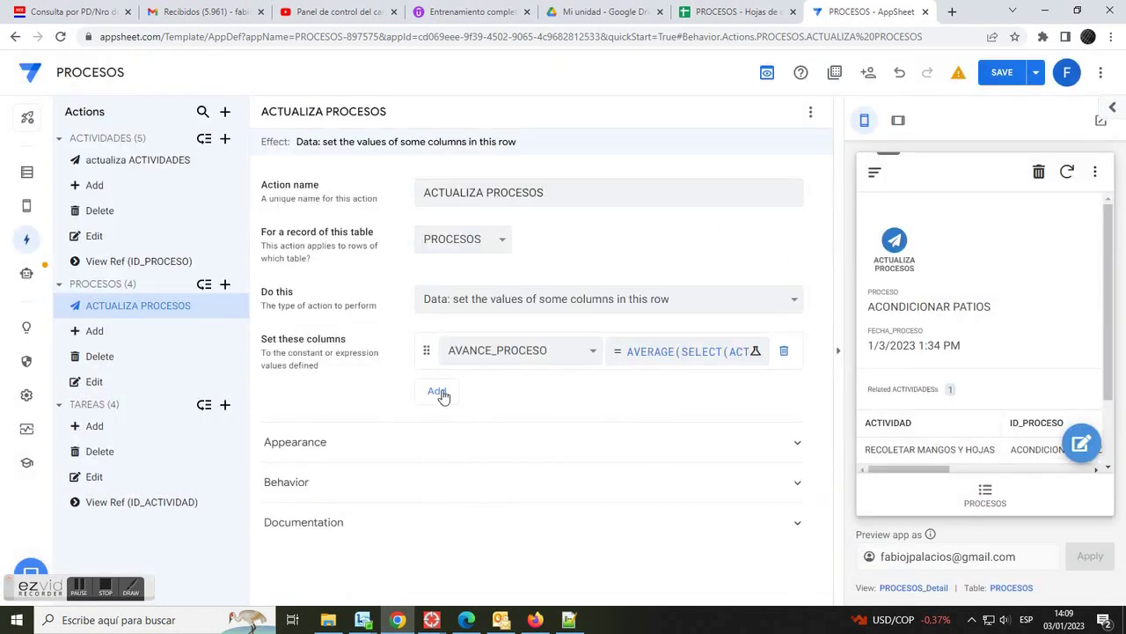
Add FECHA_PROCESO with the expression LOOKUP(MAXROW(ACTIVIDADES, FECHA_ACTIVIDAD, [ID_PROCESO]=[_THISROW].[ID_PROCESO]), ACTIVIDADES, ID_ACTIVIDAD, FECHA_ACTIVIDAD) copied from EXP.cbl in Notepad++
{"action": "left_click", "coordinate": [438, 392]}
{"action": "left_click", "coordinate": [593, 390]}
{"action": "left_click", "coordinate": [519, 470]}
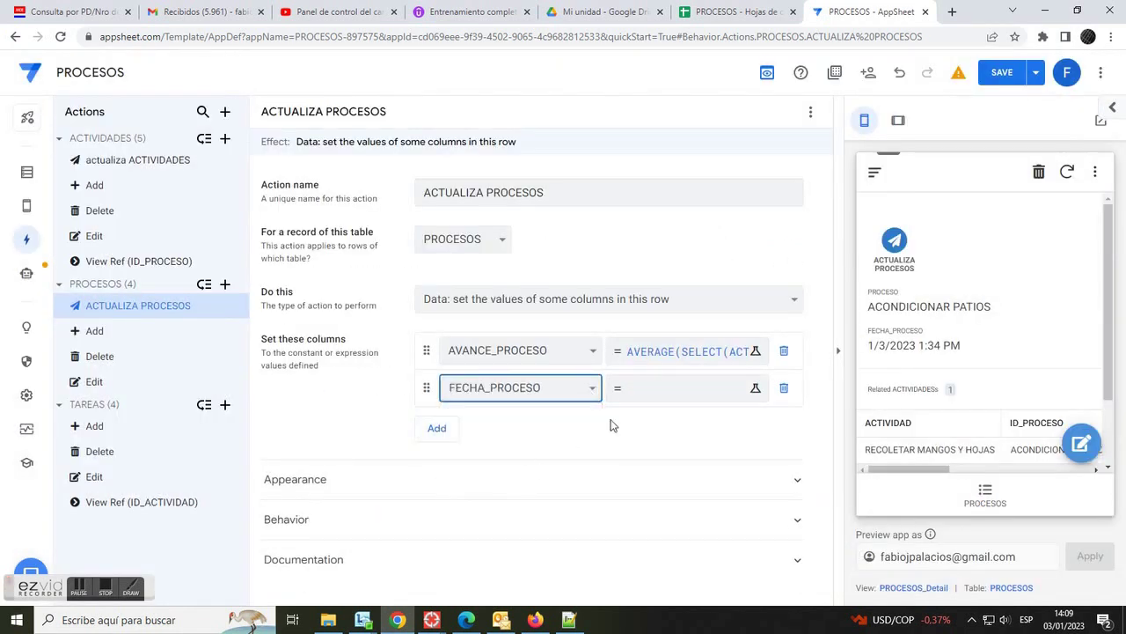
{"action": "left_click", "coordinate": [656, 392]}
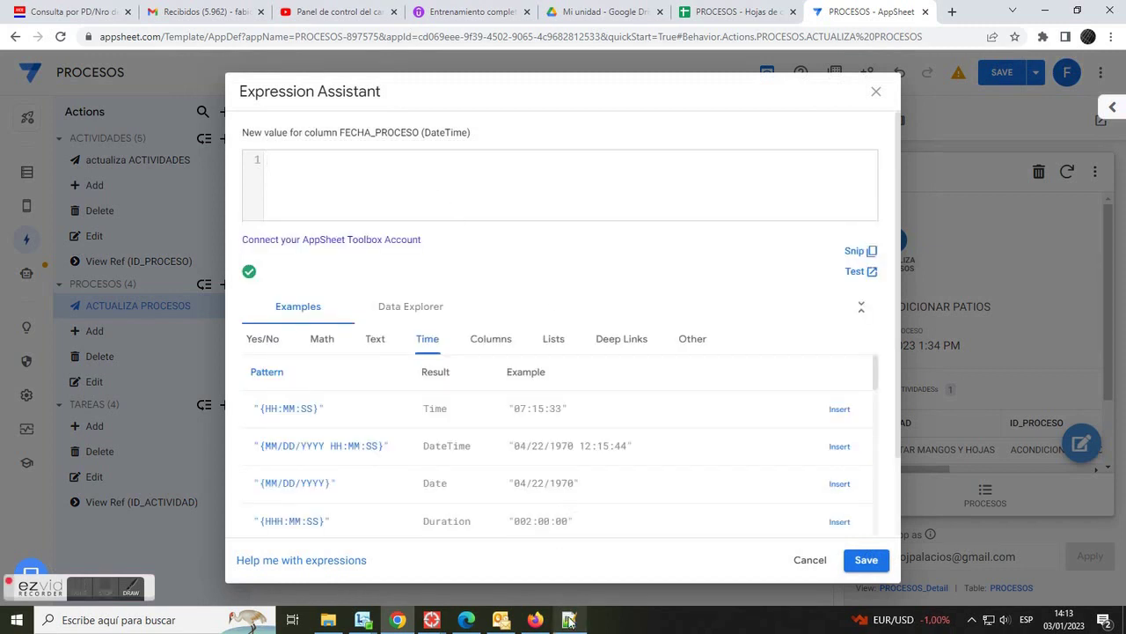
{"action": "left_click", "coordinate": [569, 618]}
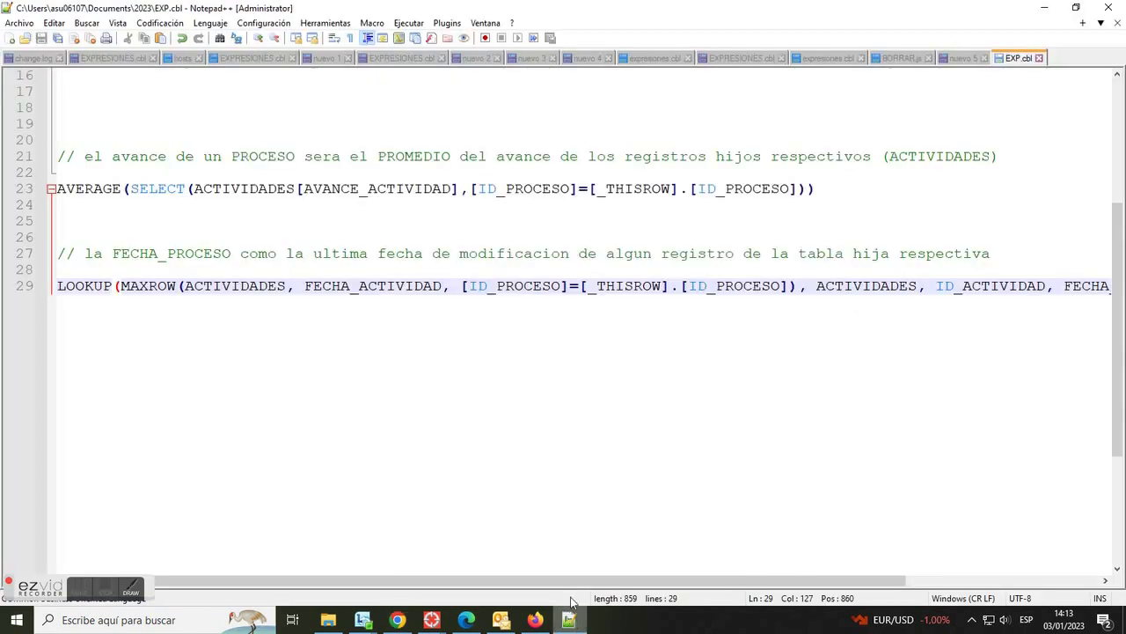
{"action": "scroll", "coordinate": [59, 303], "scroll_direction": "right", "scroll_amount": 3}
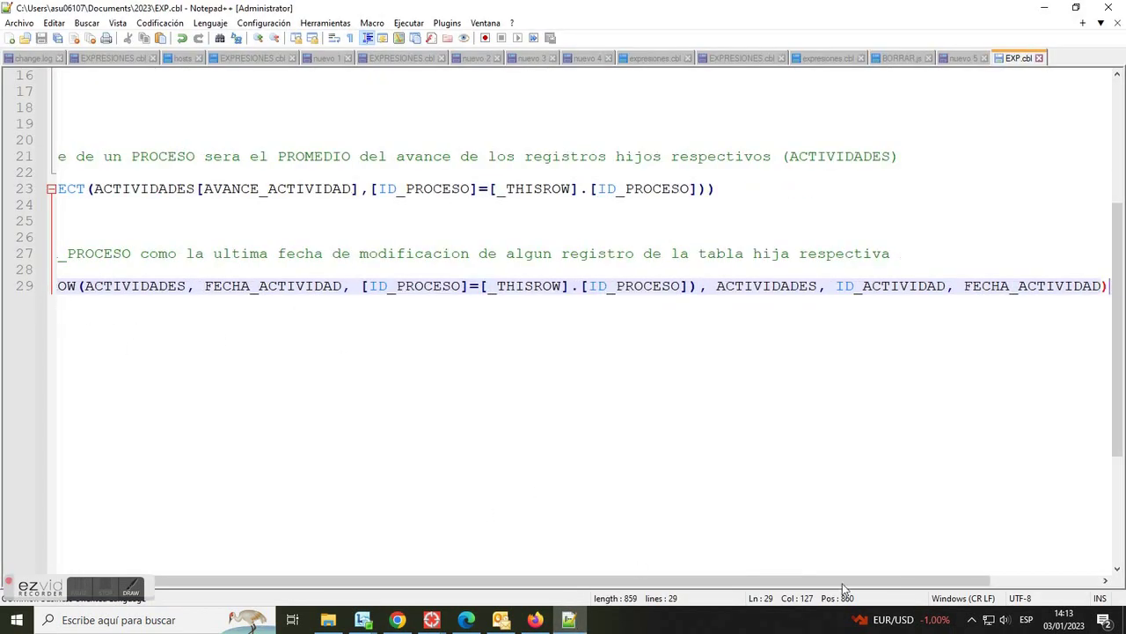
{"action": "left_click_drag", "start_coordinate": [1107, 286], "coordinate": [1, 295]}
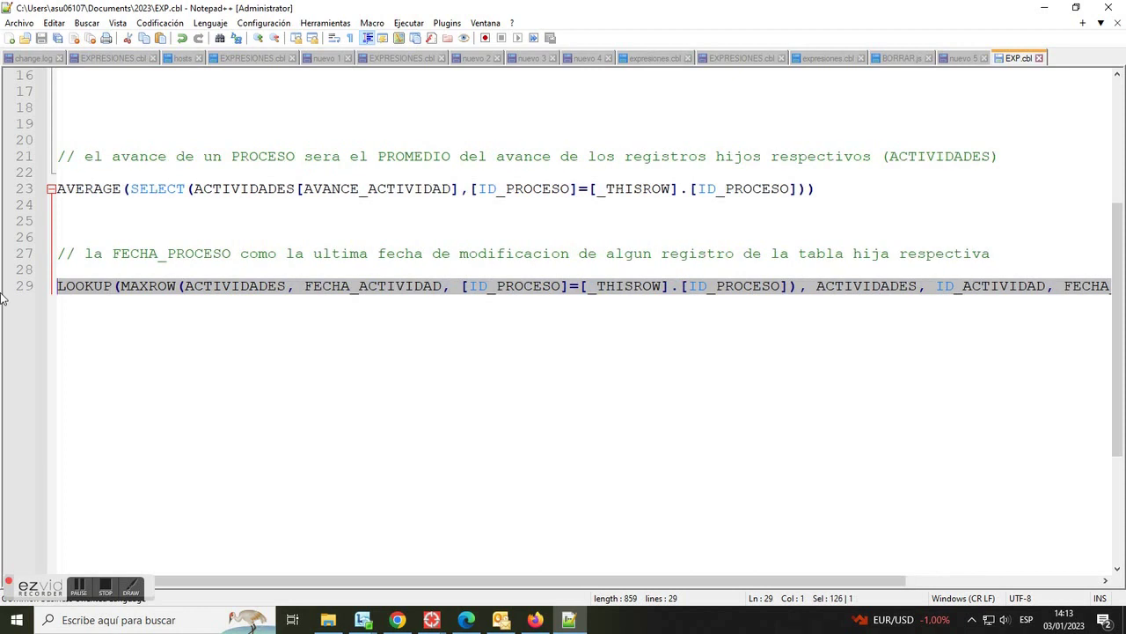
{"action": "left_click", "coordinate": [398, 620]}
{"action": "key", "text": "ctrl+v"}
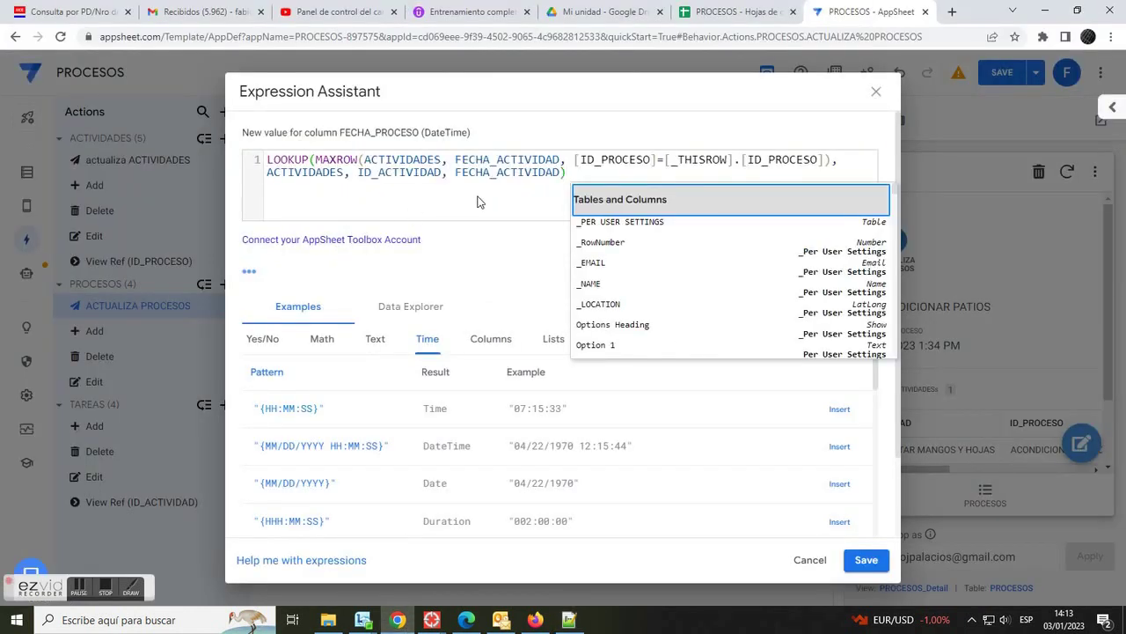
{"action": "left_click", "coordinate": [866, 64]}
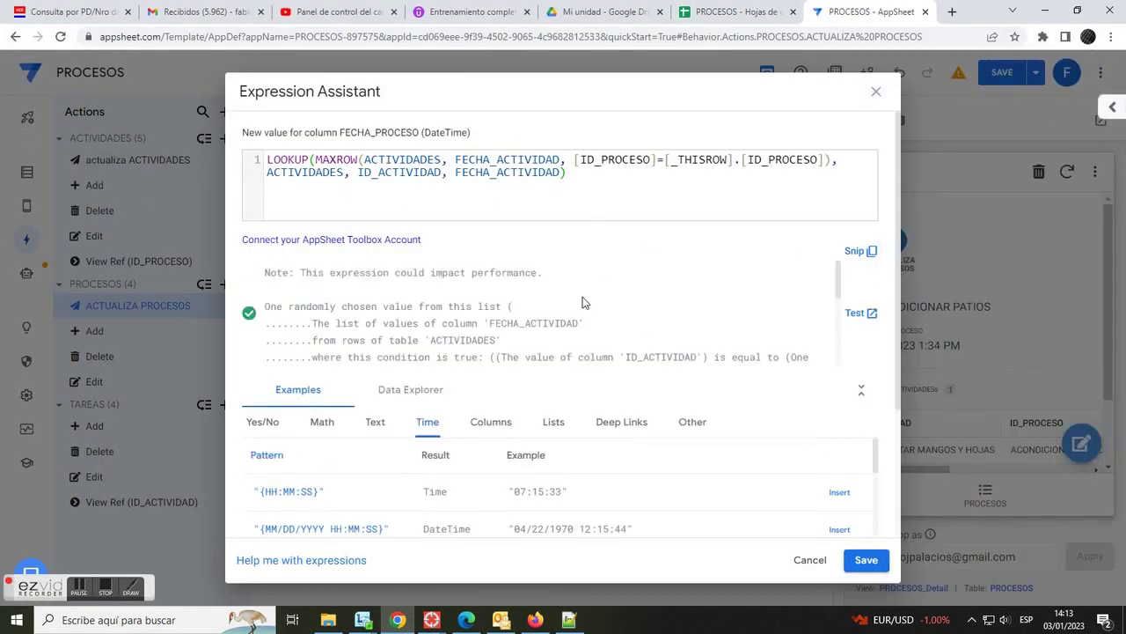
{"action": "left_click", "coordinate": [866, 560]}
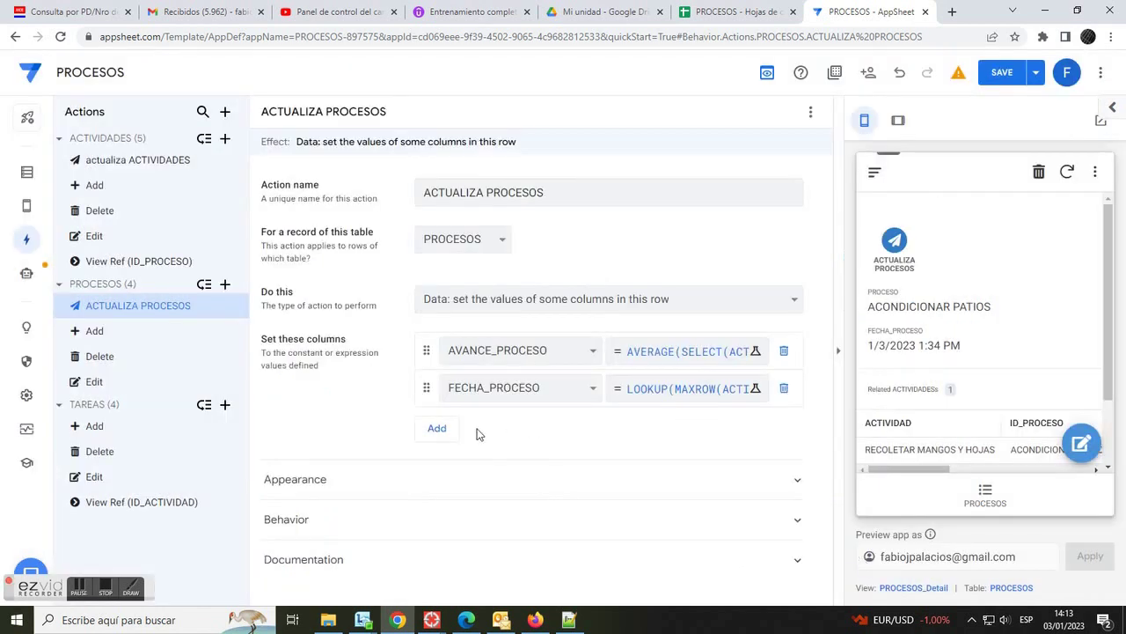
Set the ACTUALIZA PROCESOS action's prominence to Do not display and save the app
{"action": "left_click", "coordinate": [301, 481]}
{"action": "scroll", "coordinate": [579, 559], "scroll_direction": "down", "scroll_amount": 2}
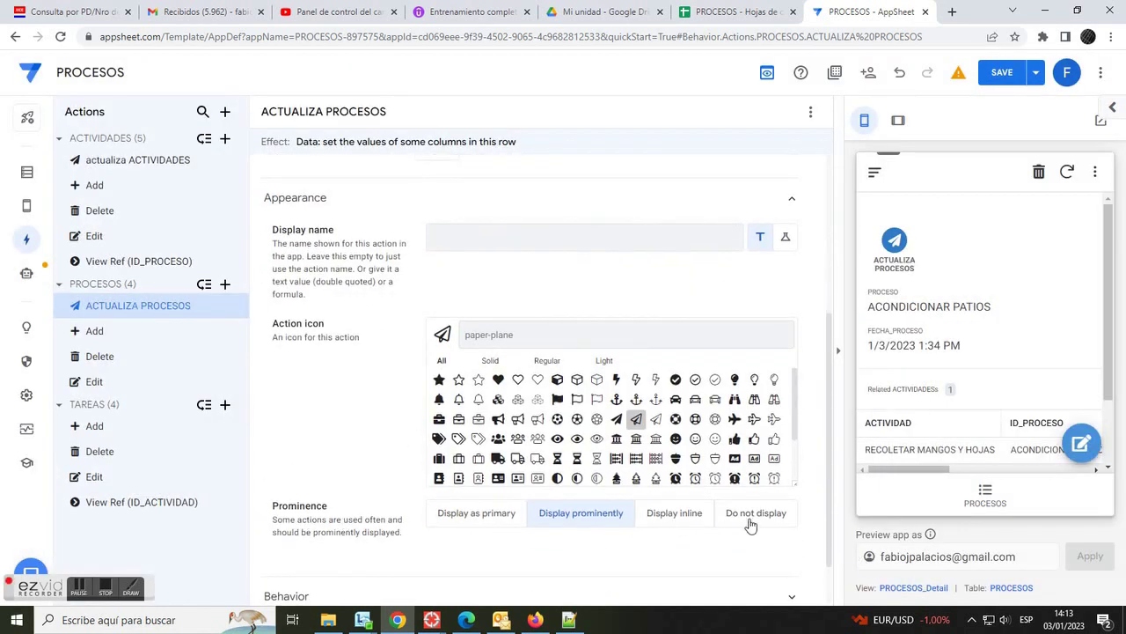
{"action": "left_click", "coordinate": [1002, 72]}
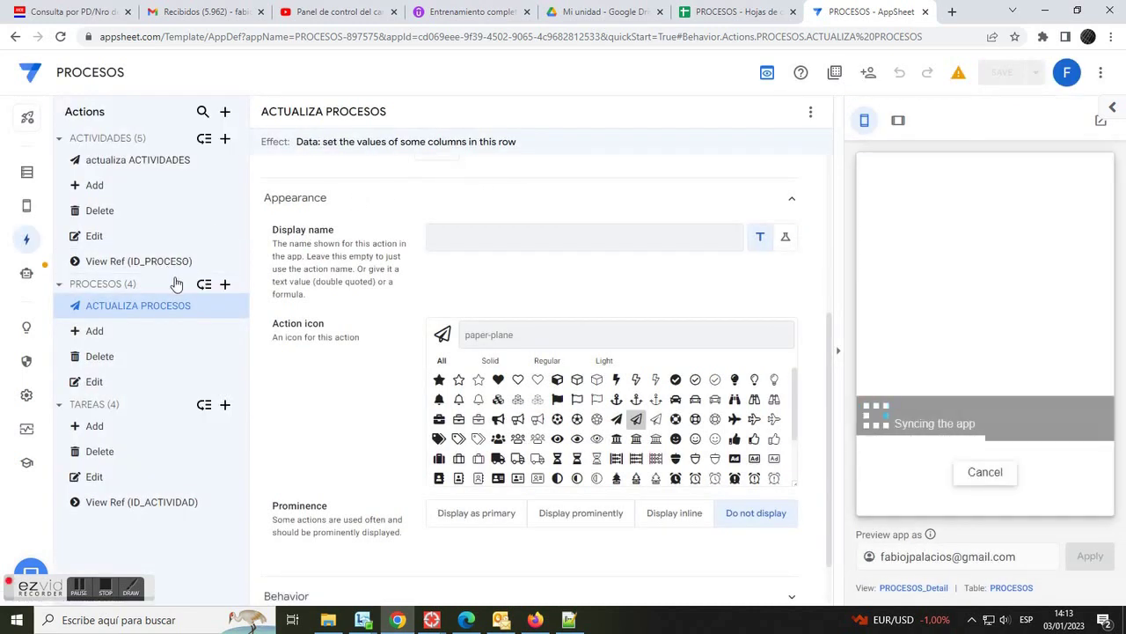
Create a new automation bot and rename it BOT2
{"action": "left_click", "coordinate": [26, 273]}
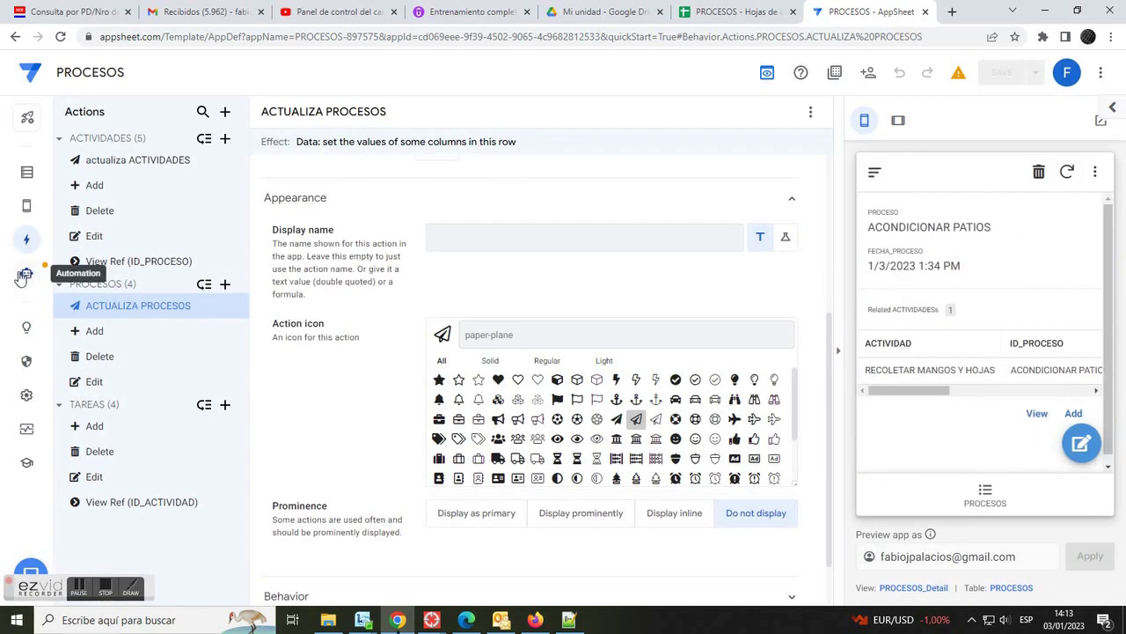
{"action": "left_click", "coordinate": [225, 112]}
{"action": "left_click", "coordinate": [385, 439]}
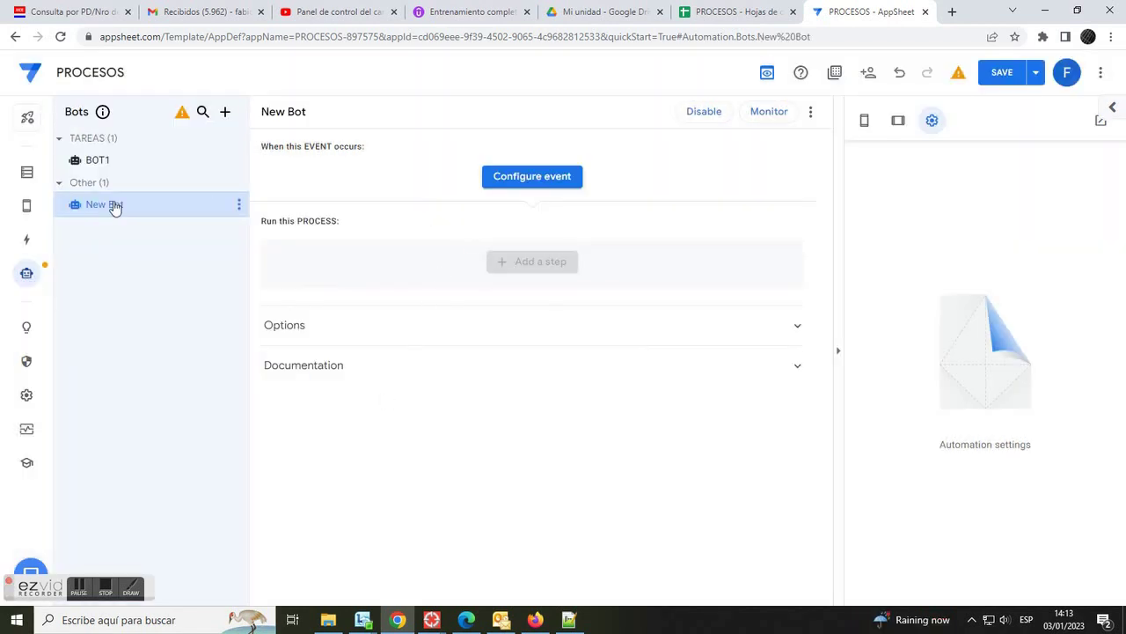
{"action": "left_click", "coordinate": [238, 206]}
{"action": "left_click", "coordinate": [251, 222]}
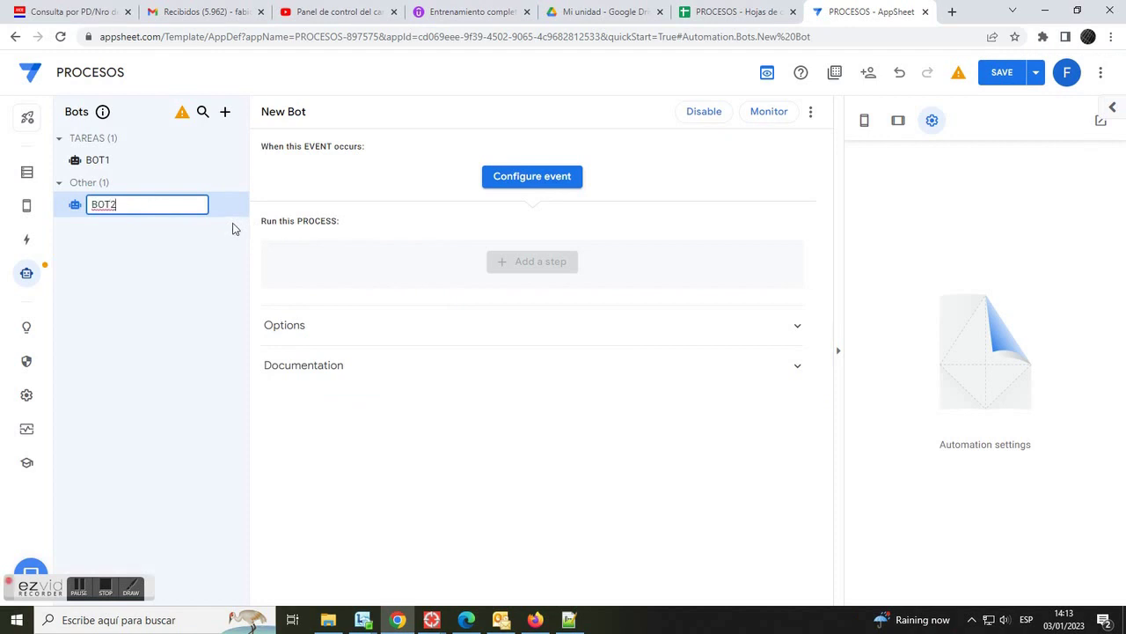
{"action": "key", "text": "Return"}
Configure a custom event for BOT2 named ACTIVIDADES that fires on all data changes in the ACTIVIDADES table
{"action": "left_click", "coordinate": [569, 176]}
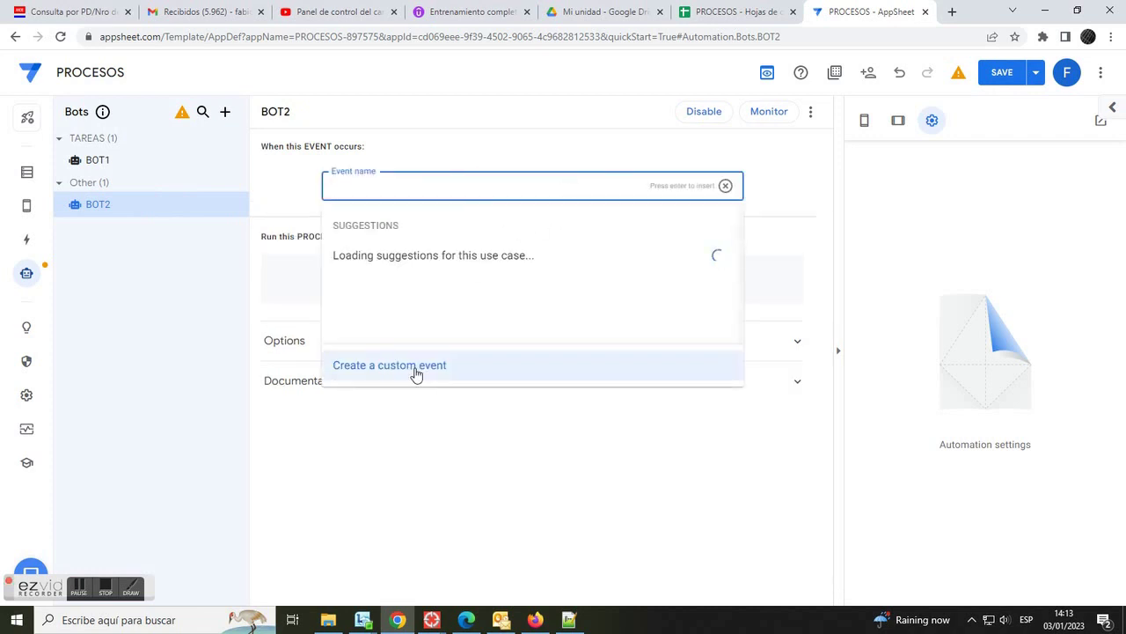
{"action": "left_click", "coordinate": [417, 372]}
{"action": "key", "text": "ctrl+a"}
{"action": "type", "text": "ACT"}
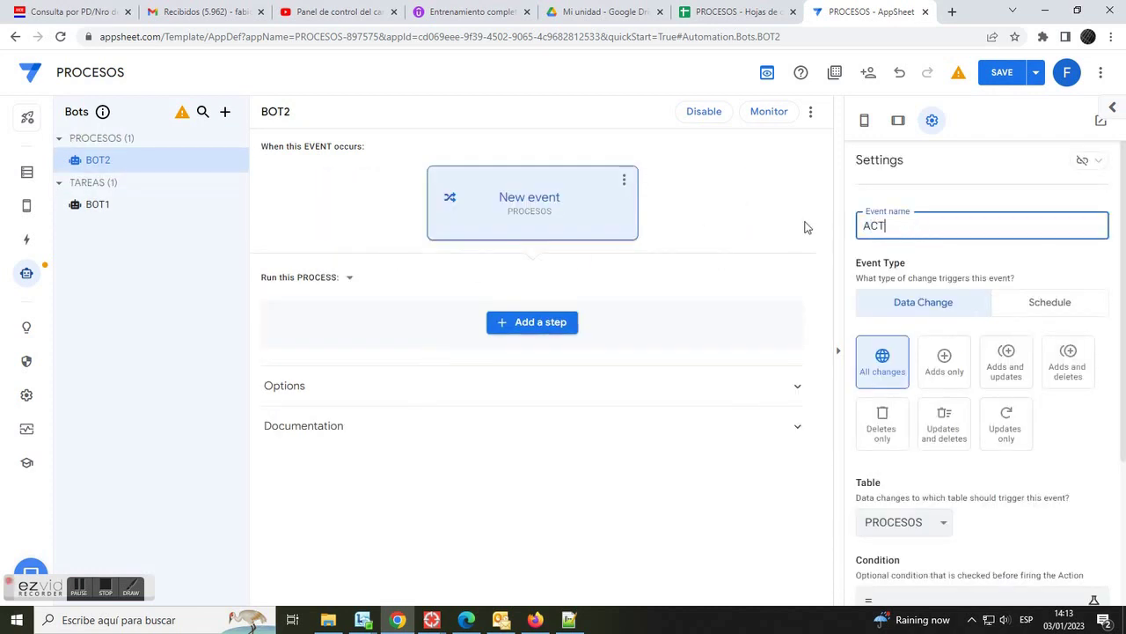
{"action": "type", "text": "IVIDADES"}
{"action": "left_click", "coordinate": [940, 528]}
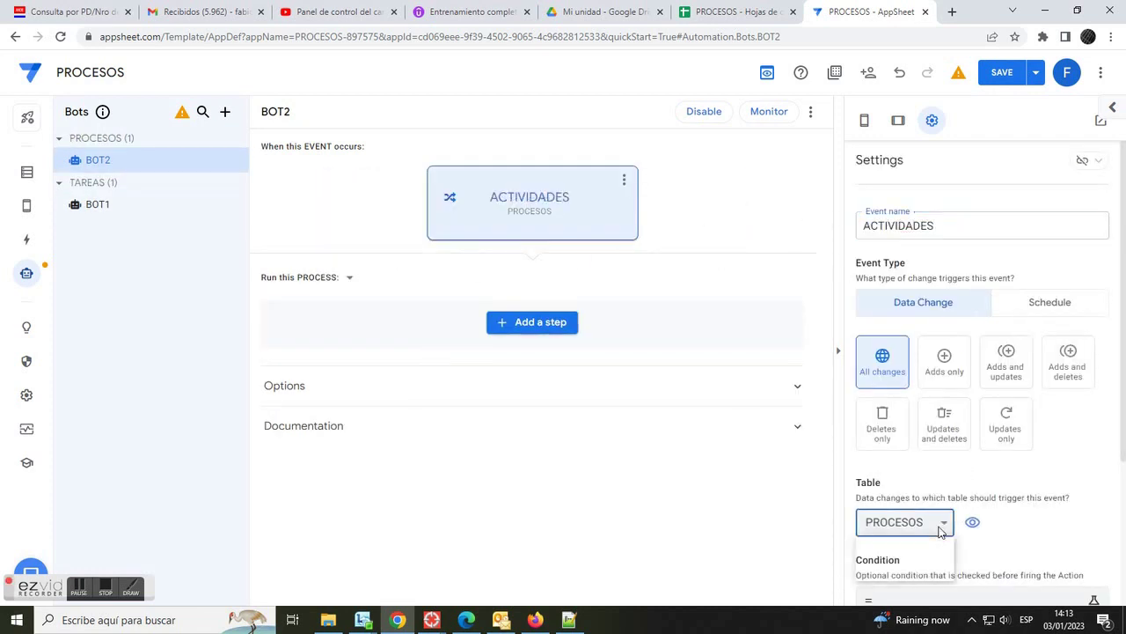
{"action": "left_click", "coordinate": [885, 543]}
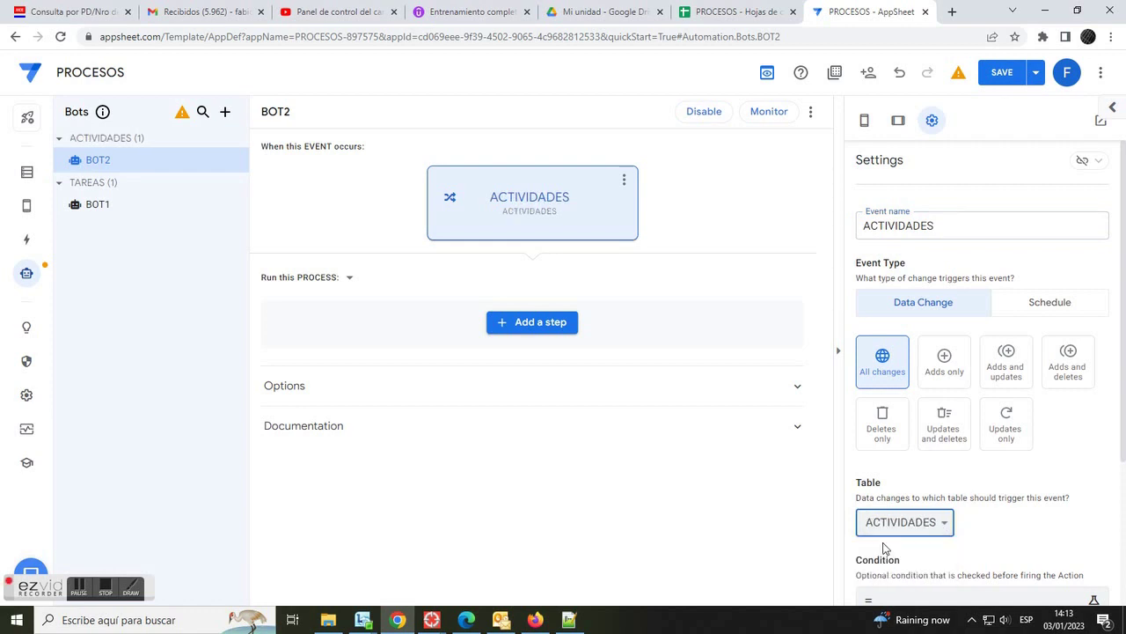
Add a custom step to BOT2's process, name it LLAMAR ACCION and make it run a data action
{"action": "left_click", "coordinate": [533, 324]}
{"action": "left_click", "coordinate": [558, 573]}
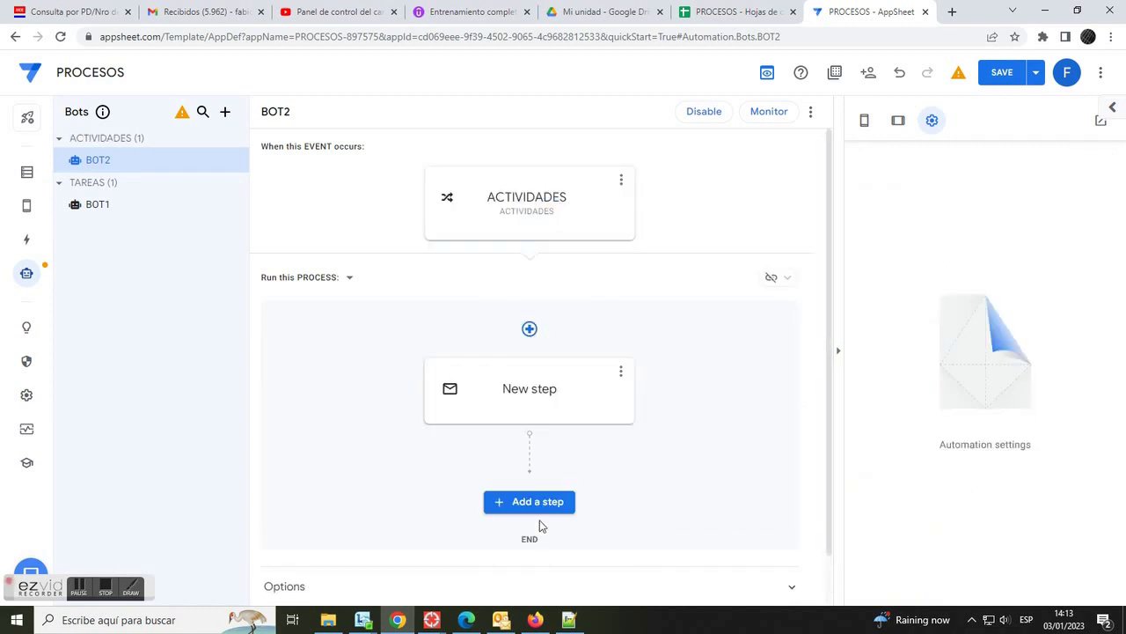
{"action": "left_click", "coordinate": [582, 388]}
{"action": "key", "text": "ctrl+a"}
{"action": "type", "text": "LLAMA"}
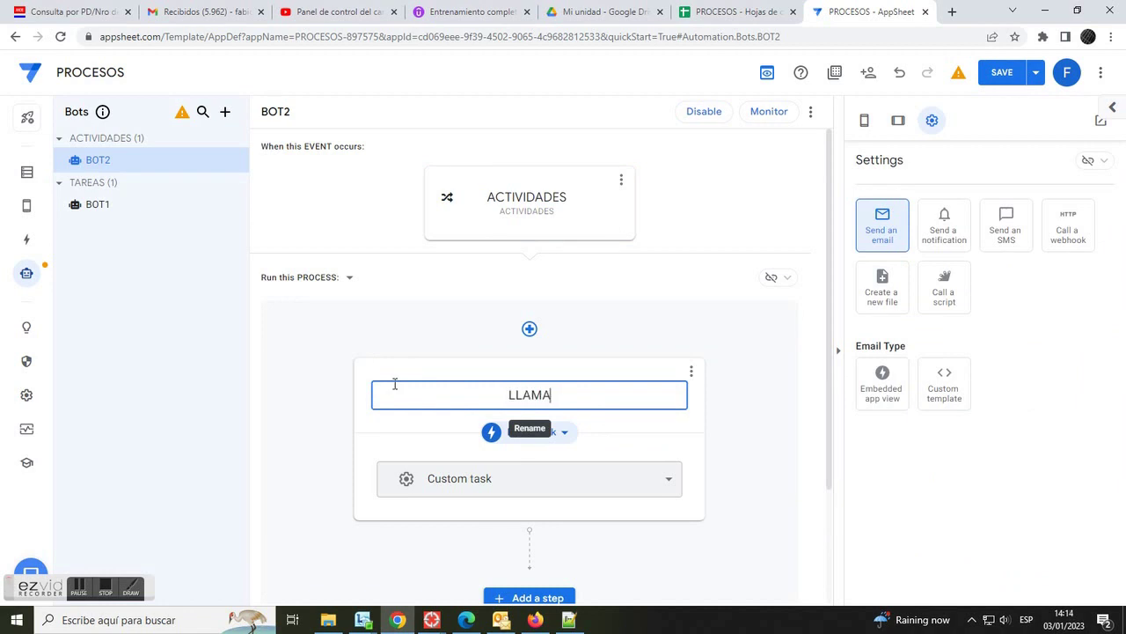
{"action": "type", "text": "R ACOION"}
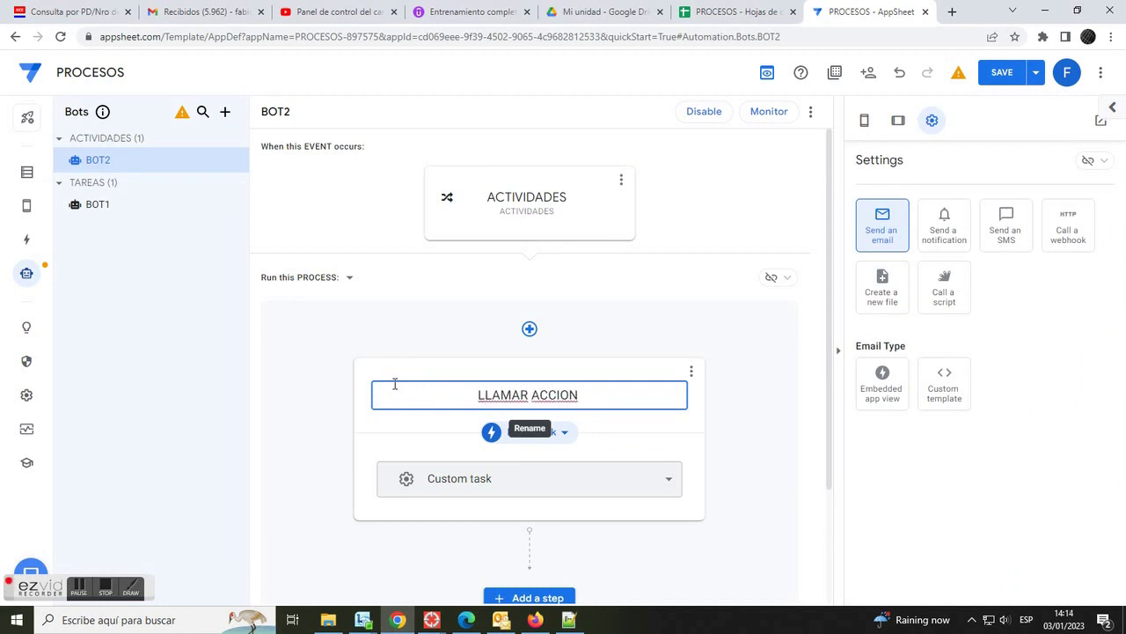
{"action": "left_click", "coordinate": [604, 438]}
{"action": "left_click", "coordinate": [563, 432]}
{"action": "left_click", "coordinate": [546, 451]}
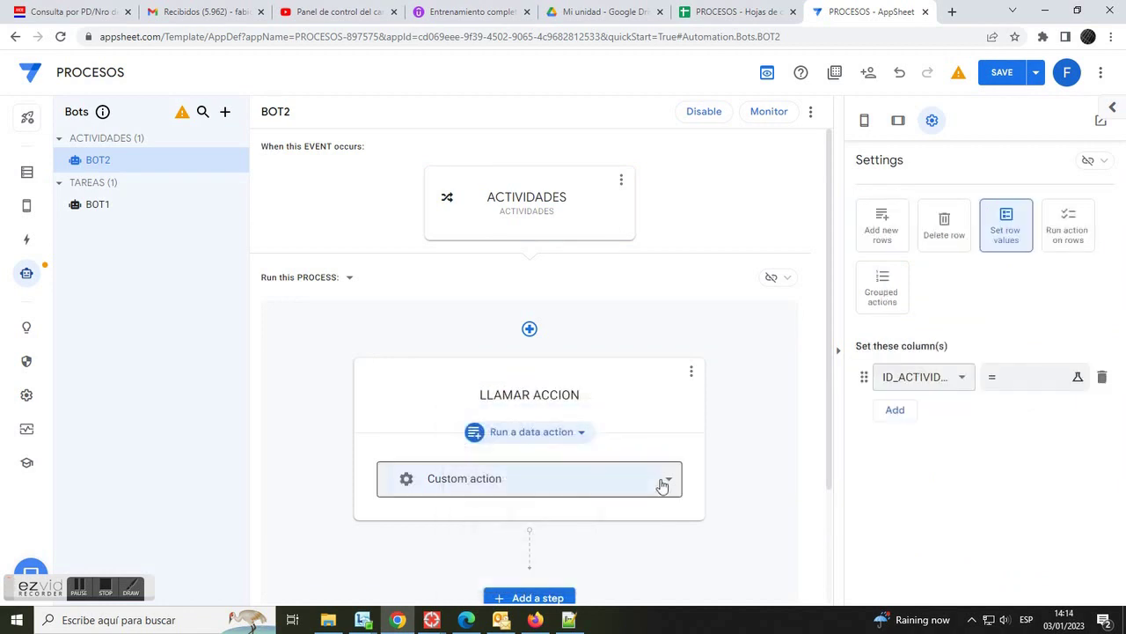
Configure the LLAMAR ACCION step to run an action on rows, with PROCESOS as referenced table and ACTUALIZA PROCESOS as referenced action
{"action": "left_click", "coordinate": [1068, 227]}
{"action": "left_click", "coordinate": [1099, 370]}
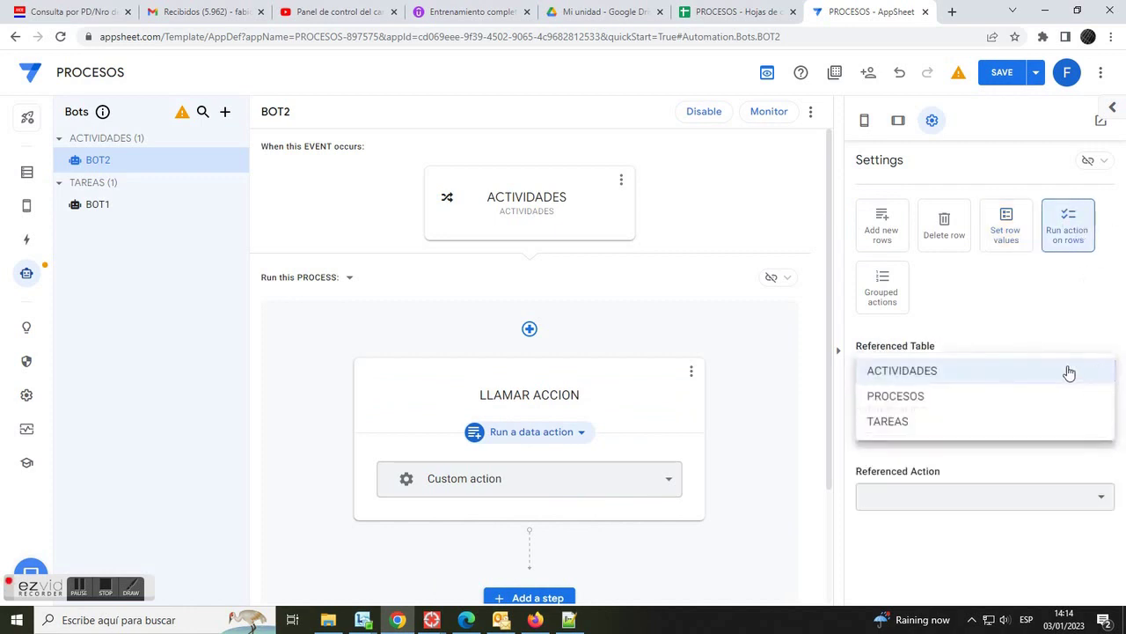
{"action": "left_click", "coordinate": [896, 396]}
{"action": "left_click", "coordinate": [1100, 495]}
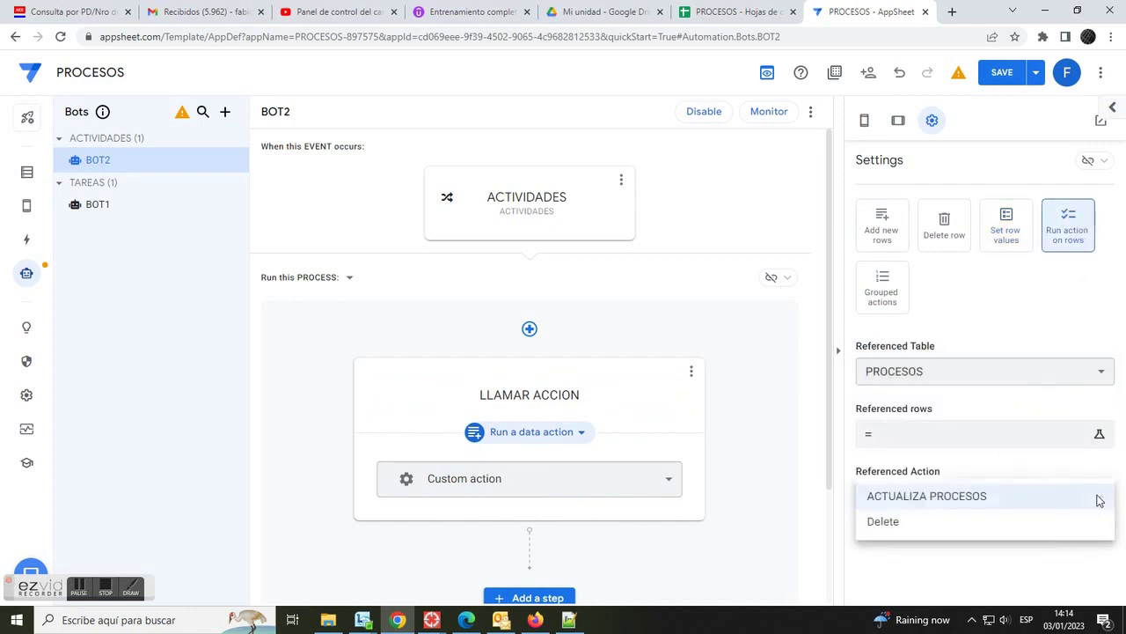
{"action": "left_click", "coordinate": [1084, 475]}
{"action": "left_click", "coordinate": [1002, 72]}
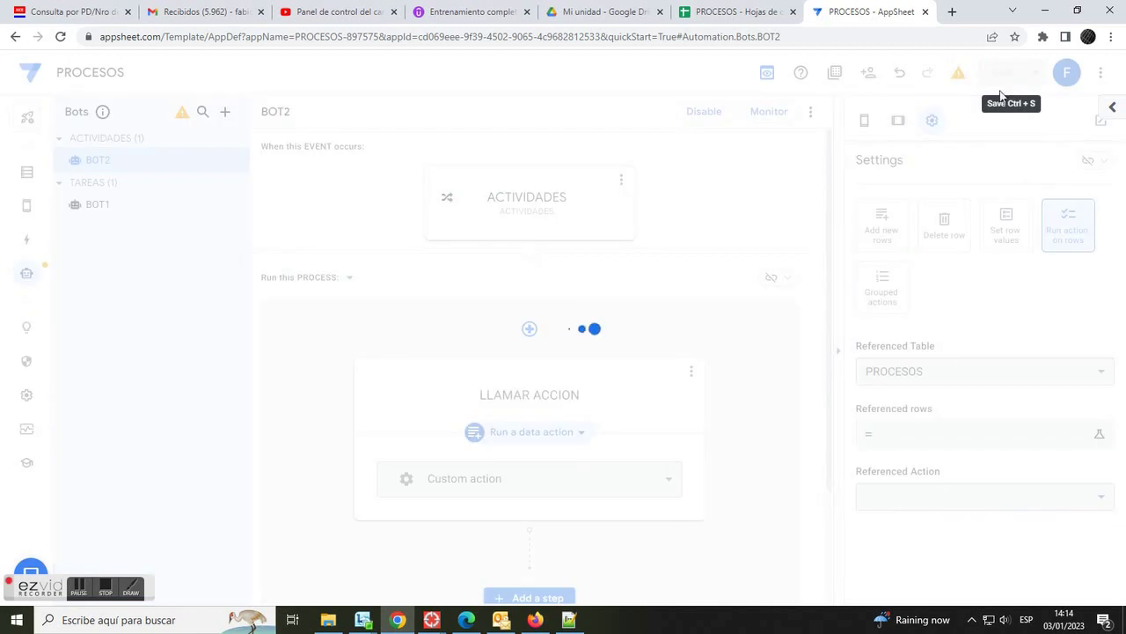
{"action": "scroll", "coordinate": [1019, 404], "scroll_direction": "down", "scroll_amount": 1}
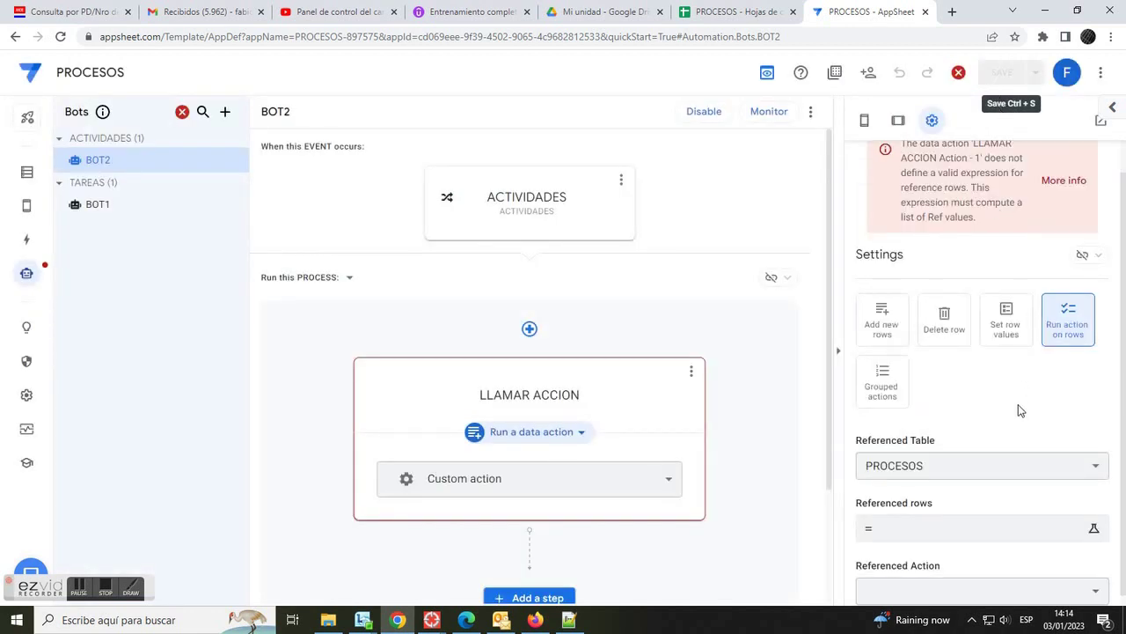
{"action": "scroll", "coordinate": [1021, 480], "scroll_direction": "up", "scroll_amount": 1}
{"action": "scroll", "coordinate": [1047, 528], "scroll_direction": "down", "scroll_amount": 1}
{"action": "left_click", "coordinate": [1071, 577]}
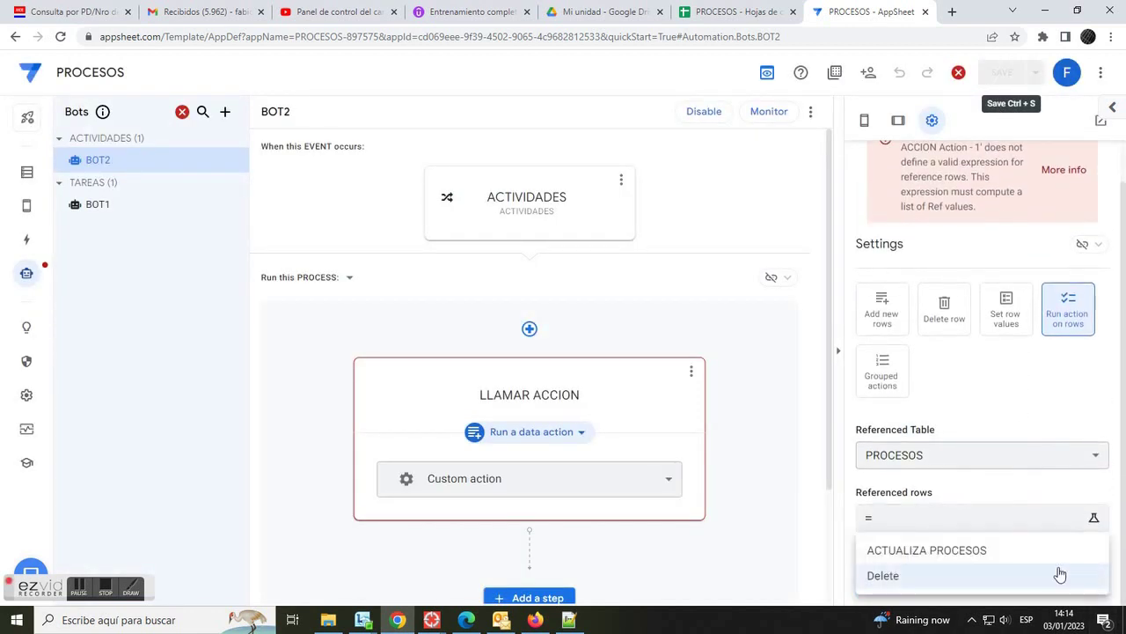
{"action": "left_click", "coordinate": [937, 550]}
Set the step's referenced rows to SELECT(PROCESOS[ID_PROCESO], [ID_PROCESO]=[_THISROW-1].[ID_PROCESO]) and save
{"action": "left_click", "coordinate": [940, 517]}
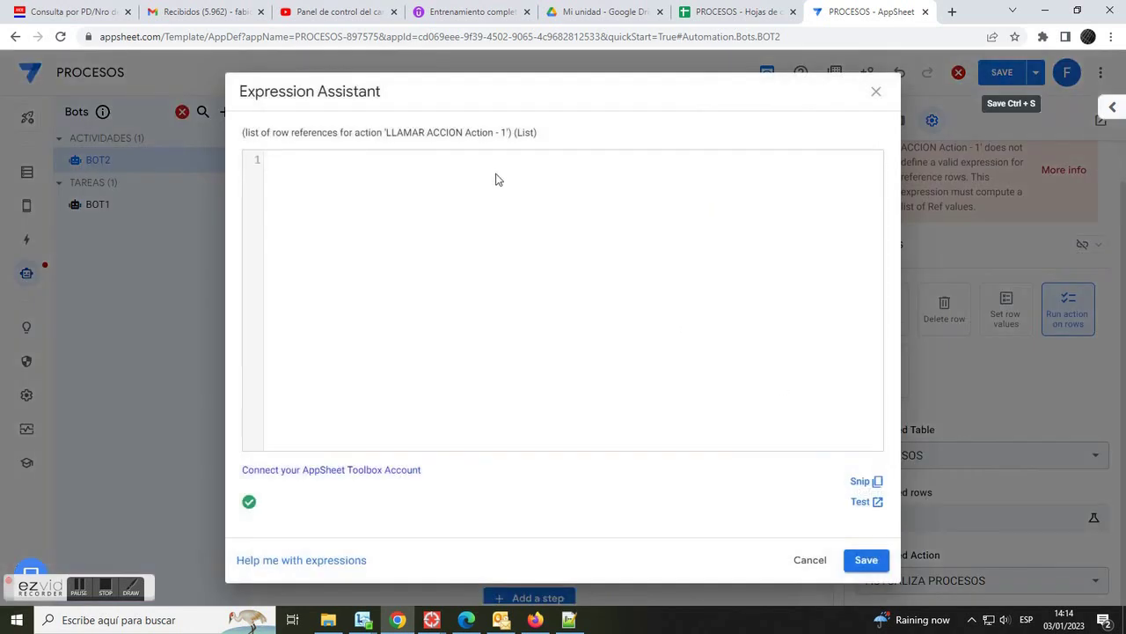
{"action": "type", "text": "SELECT(PRO"}
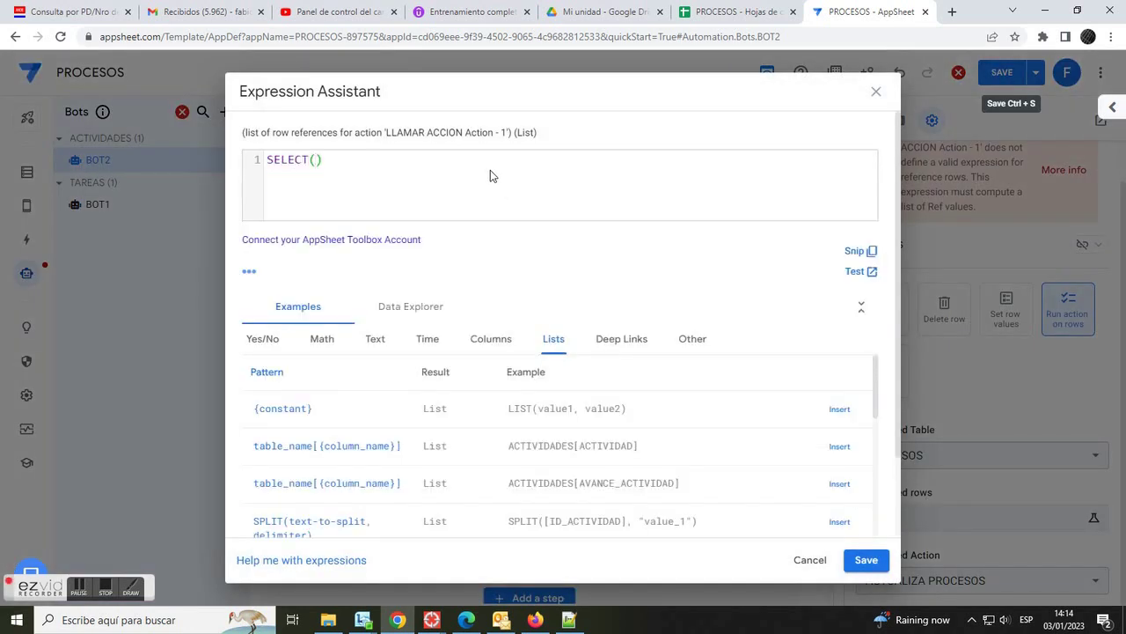
{"action": "key", "text": "Return"}
{"action": "type", "text": "[ID"}
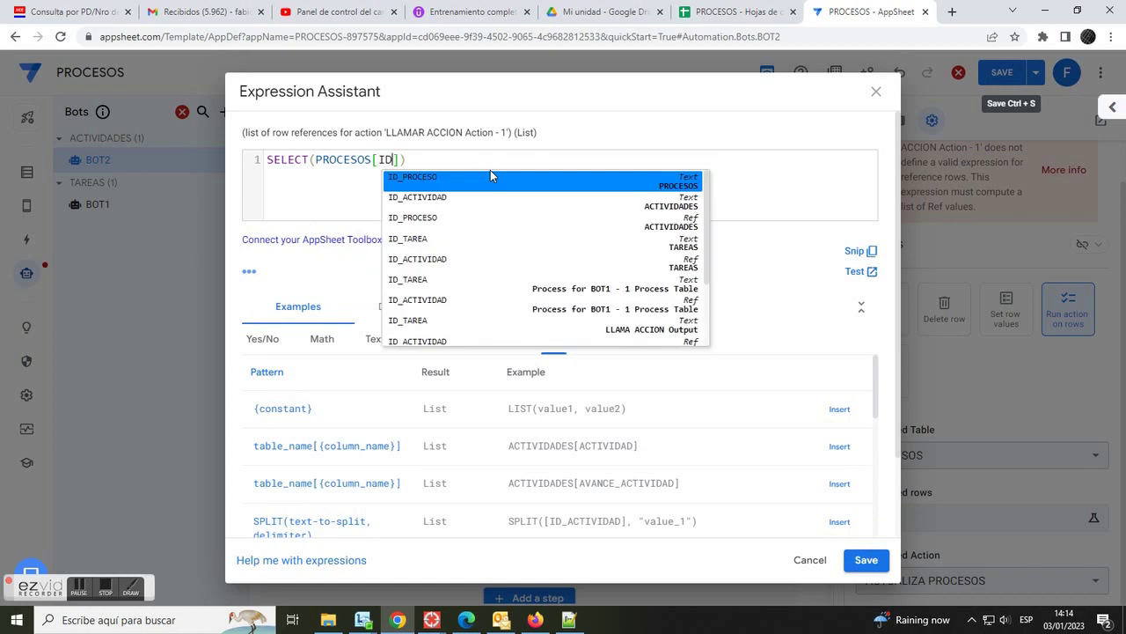
{"action": "key", "text": "Return"}
{"action": "type", "text": ", "}
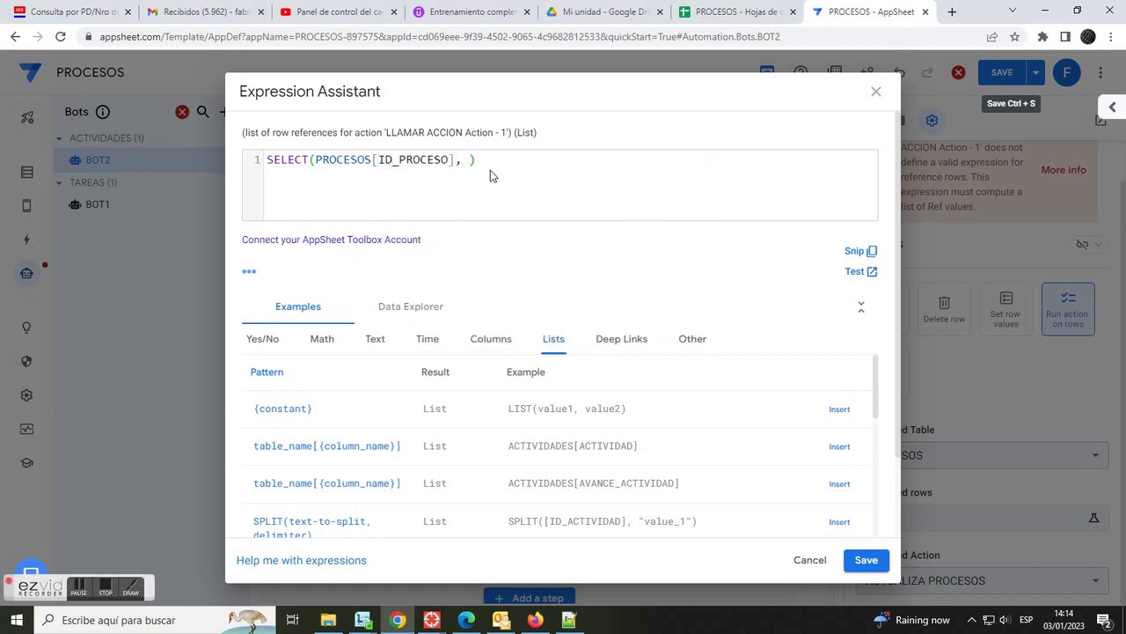
{"action": "type", "text": "[ID"}
{"action": "key", "text": "Return"}
{"action": "type", "text": "="}
{"action": "type", "text": "[_"}
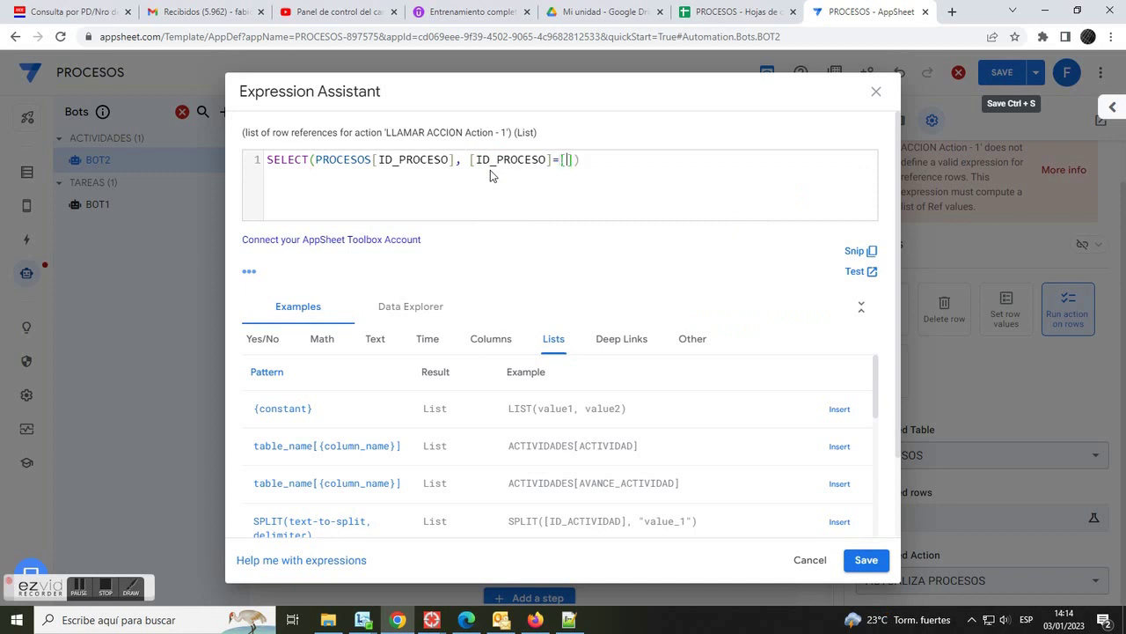
{"action": "type", "text": "THIS"}
{"action": "key", "text": "Return"}
{"action": "type", "text": ".["}
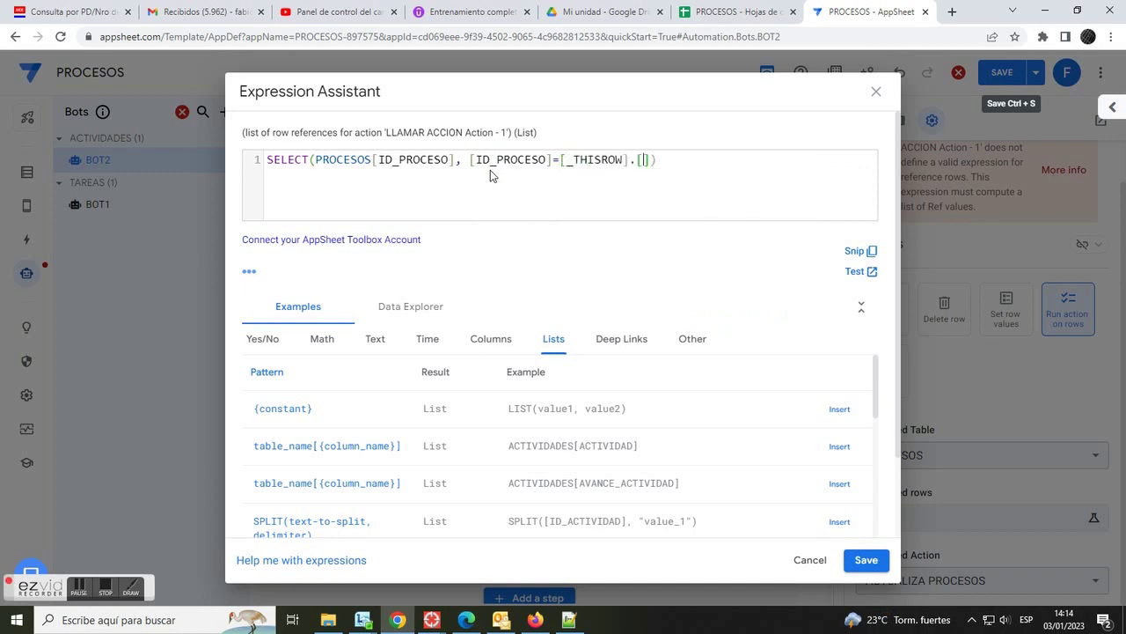
{"action": "type", "text": "ID"}
{"action": "key", "text": "Return"}
{"action": "left_click", "coordinate": [624, 161]}
{"action": "type", "text": "-1"}
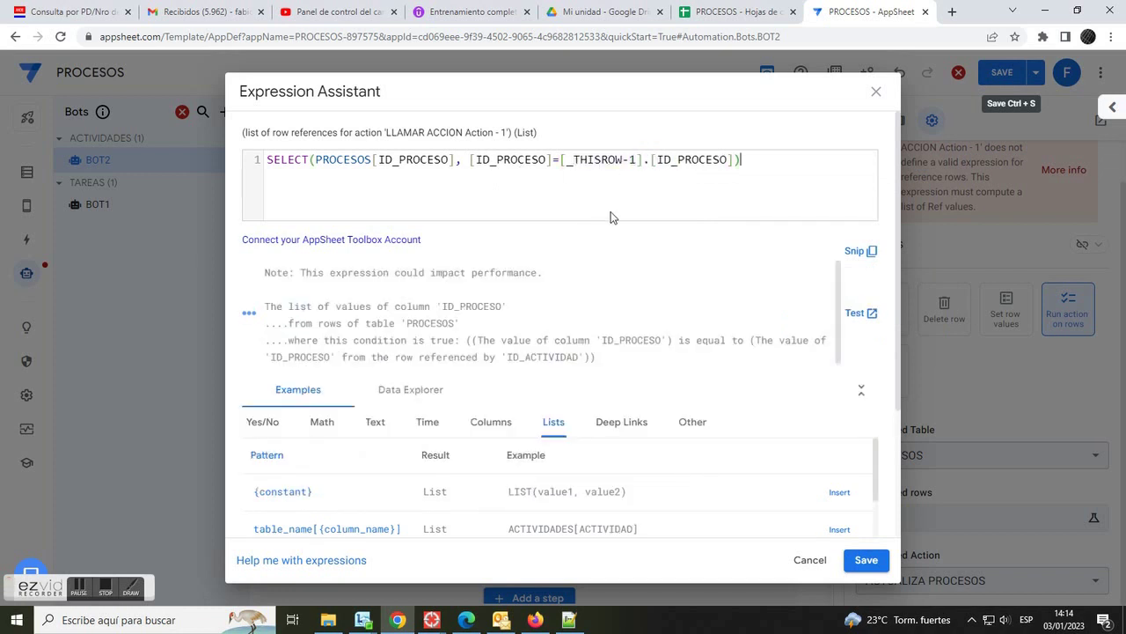
{"action": "left_click", "coordinate": [866, 561]}
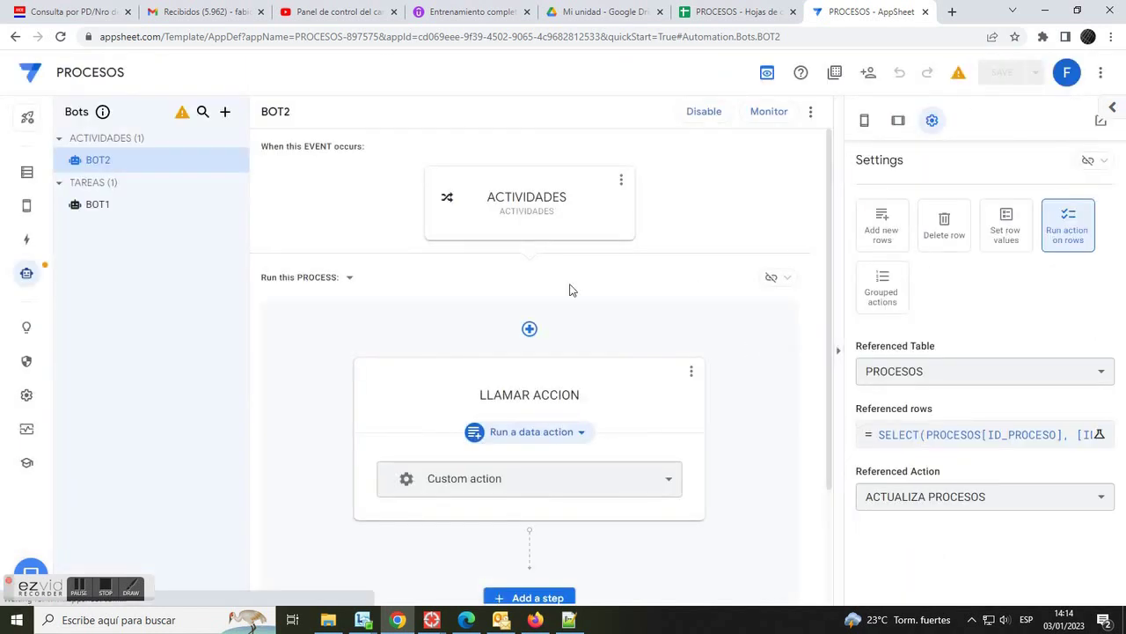
In the app preview, open the JUNTAR EN BOLSAS task through the ACONDICIONAR PATIOS process and its RECOLETAR MANGOS Y HOJAS activity
{"action": "left_click", "coordinate": [29, 210]}
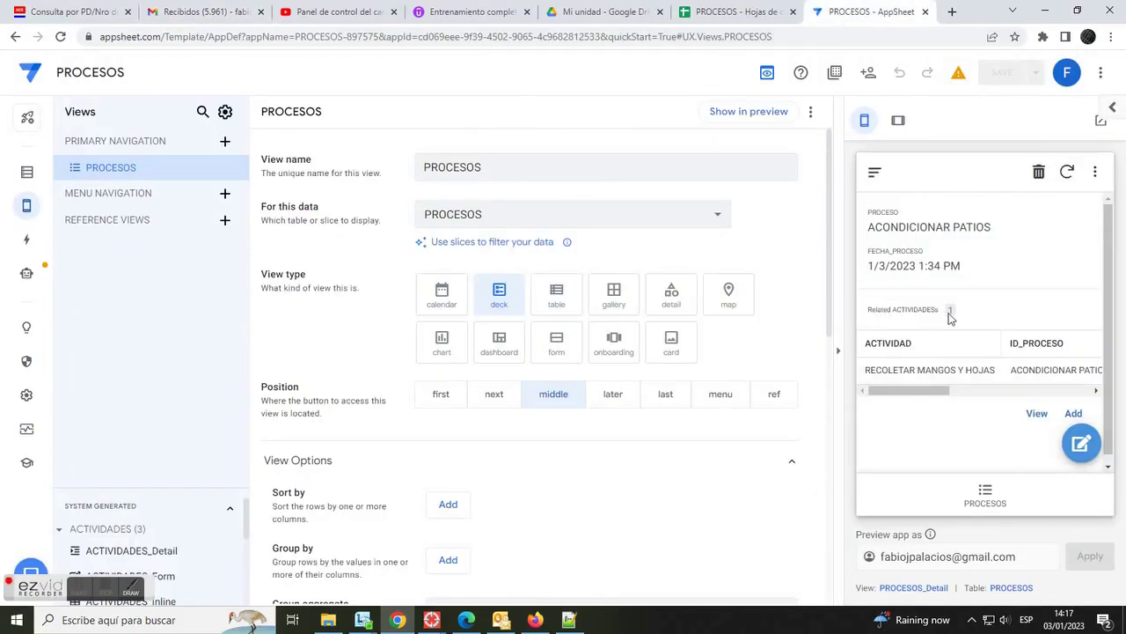
{"action": "left_click", "coordinate": [988, 506]}
{"action": "left_click", "coordinate": [960, 247]}
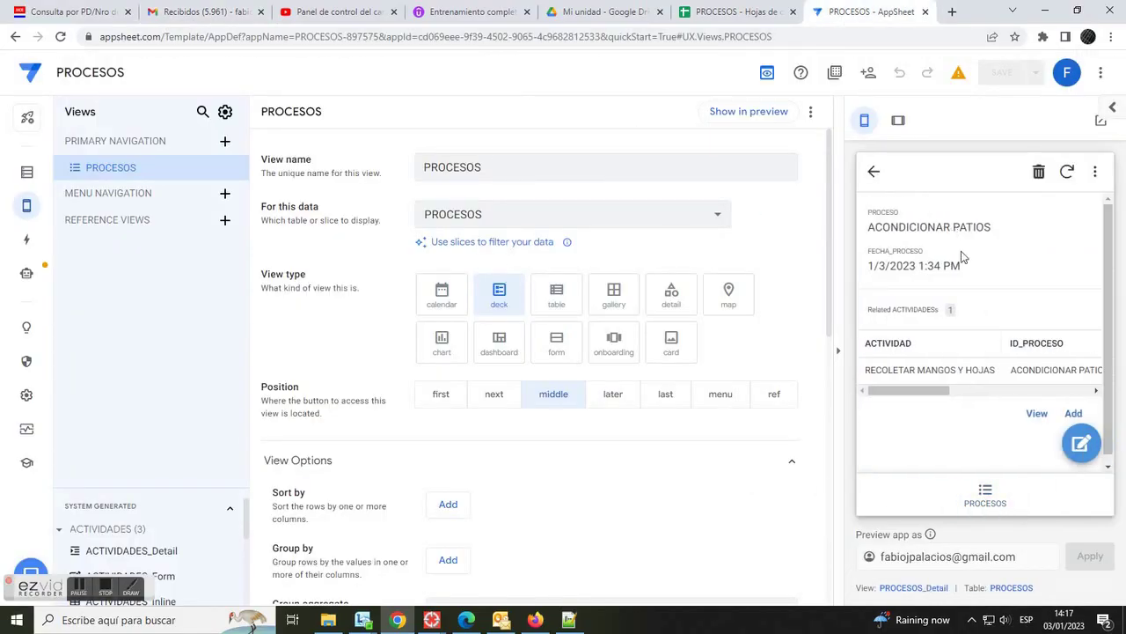
{"action": "left_click_drag", "start_coordinate": [933, 391], "coordinate": [1012, 392]}
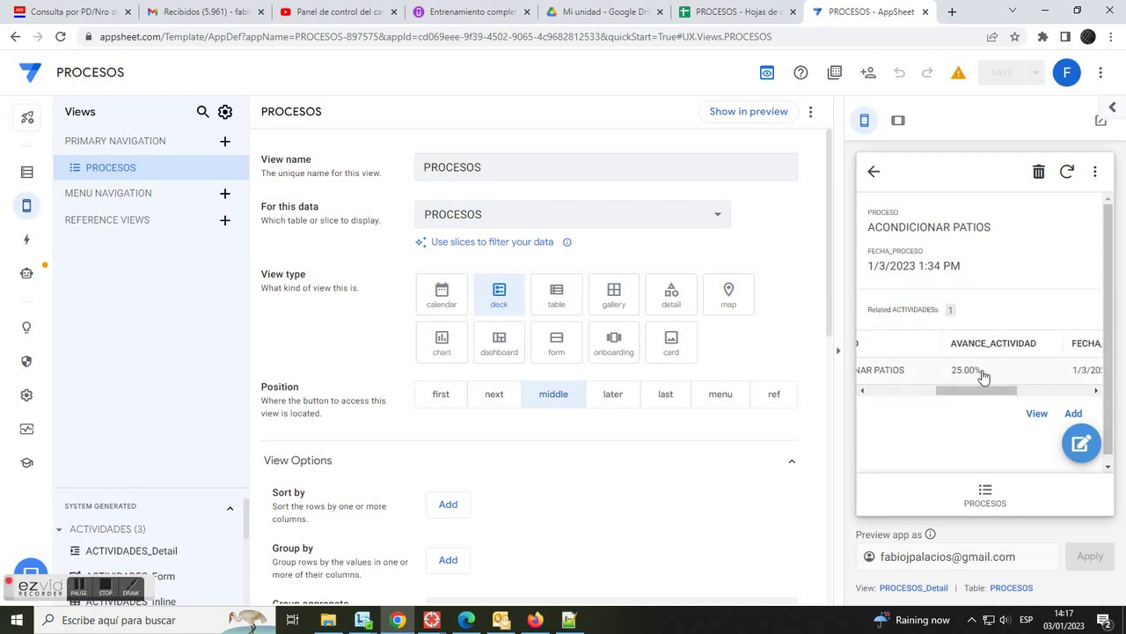
{"action": "left_click", "coordinate": [1012, 372]}
{"action": "scroll", "coordinate": [1012, 373], "scroll_direction": "down", "scroll_amount": 1}
{"action": "left_click_drag", "start_coordinate": [923, 432], "coordinate": [1018, 440]}
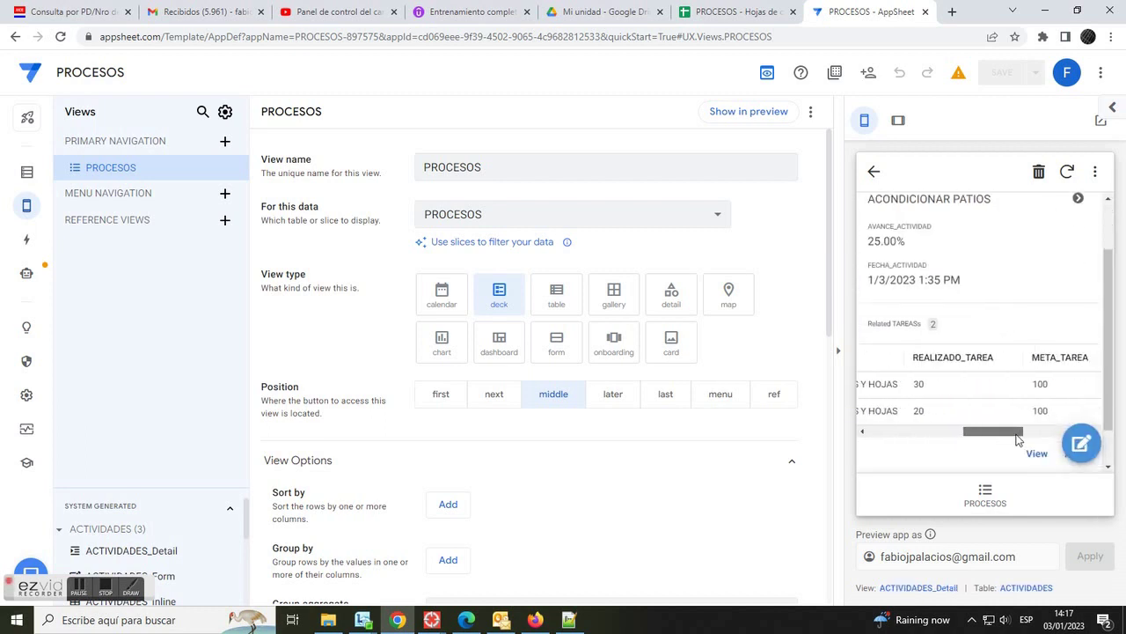
{"action": "left_click", "coordinate": [943, 414]}
Edit the JUNTAR EN BOLSAS task, set REALIZADO_TAREA to 75 and save the record
{"action": "left_click", "coordinate": [1079, 444]}
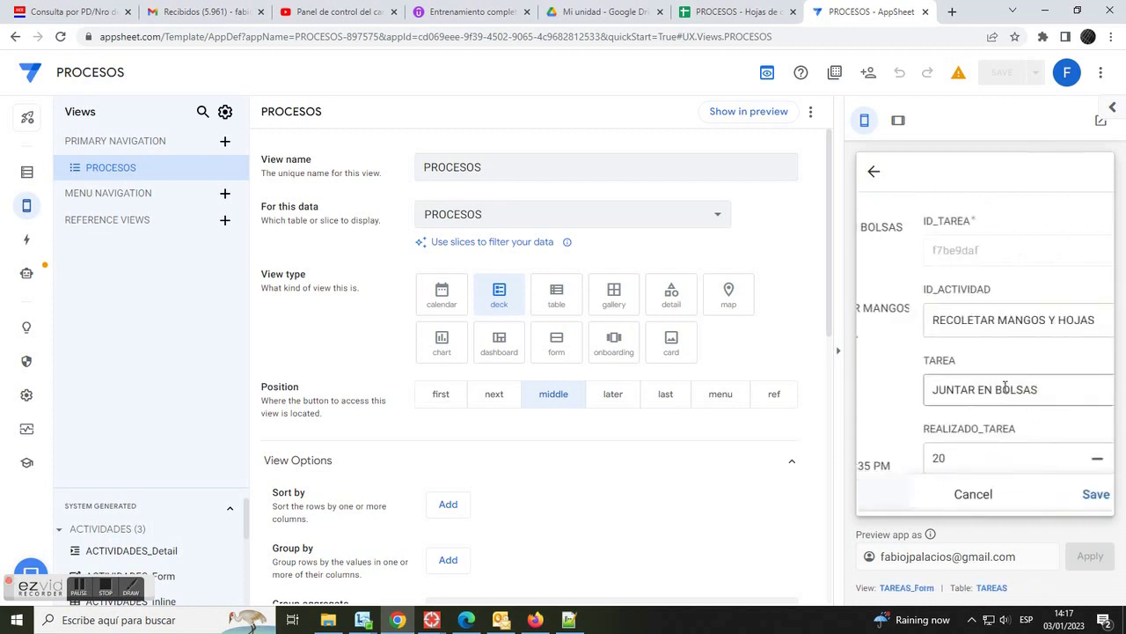
{"action": "scroll", "coordinate": [960, 392], "scroll_direction": "down", "scroll_amount": 1}
{"action": "left_click", "coordinate": [900, 318]}
{"action": "left_click_drag", "start_coordinate": [901, 319], "coordinate": [852, 318]}
{"action": "type", "text": "75"}
{"action": "left_click", "coordinate": [968, 425]}
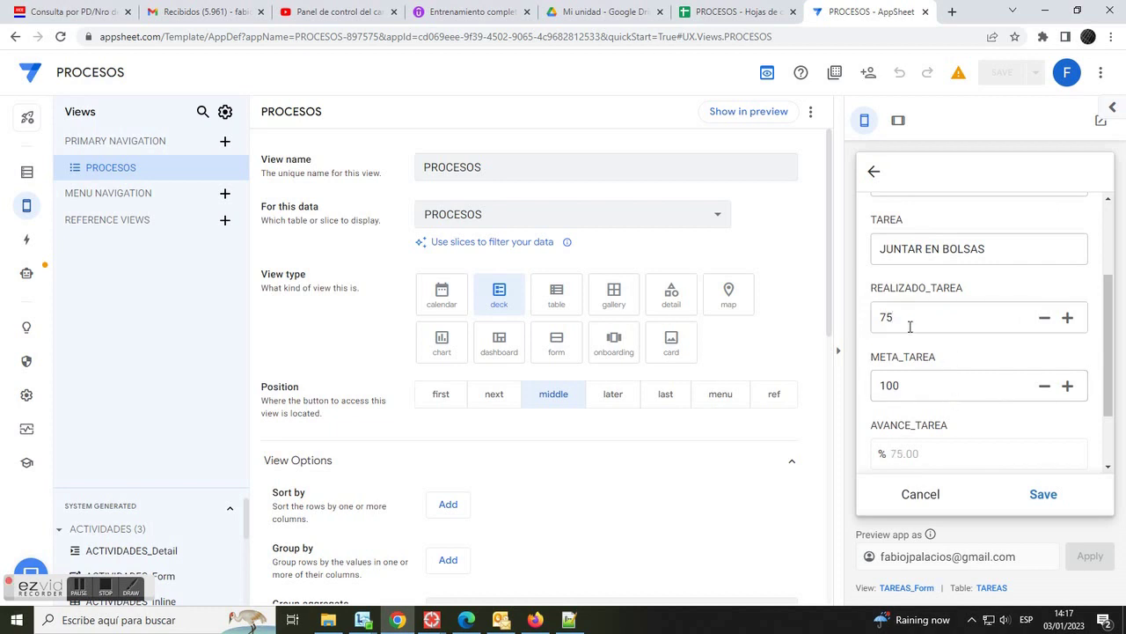
{"action": "left_click", "coordinate": [1043, 494]}
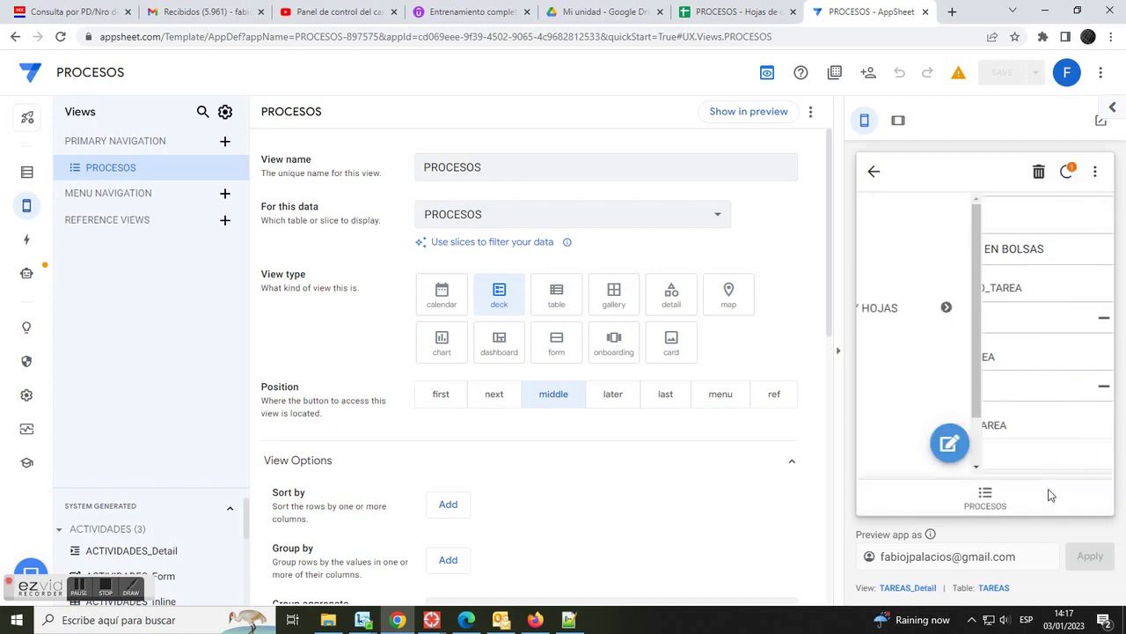
Check the progress values in the TAREAS, PROCESOS and ACTIVIDADES sheets of the spreadsheet, and in the process list of the AppSheet preview
{"action": "left_click", "coordinate": [735, 11]}
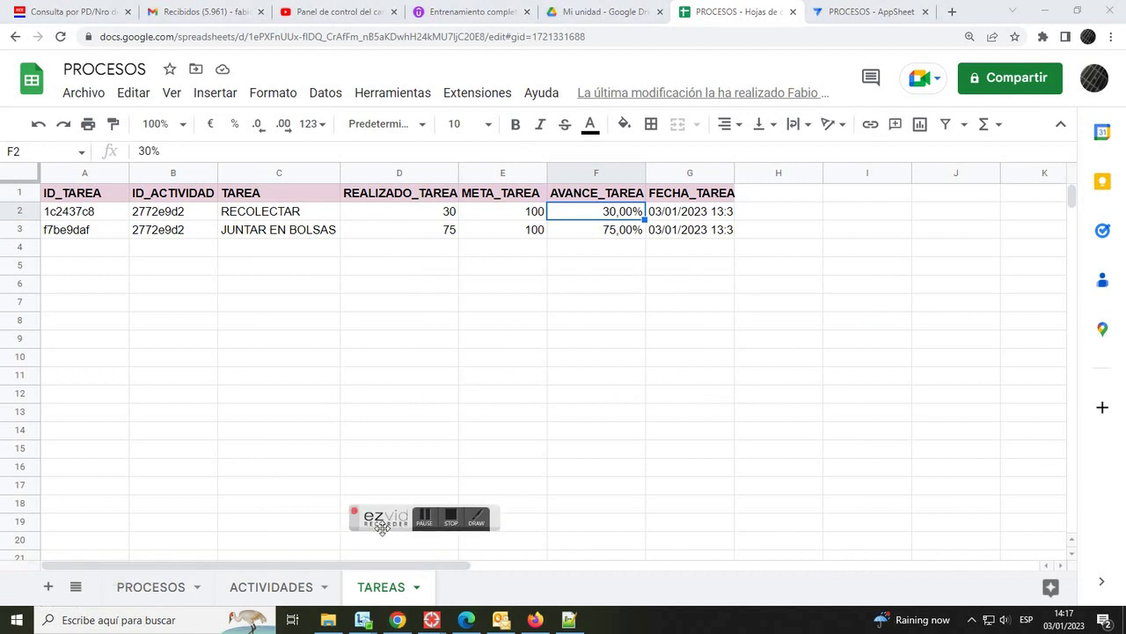
{"action": "left_click", "coordinate": [150, 584]}
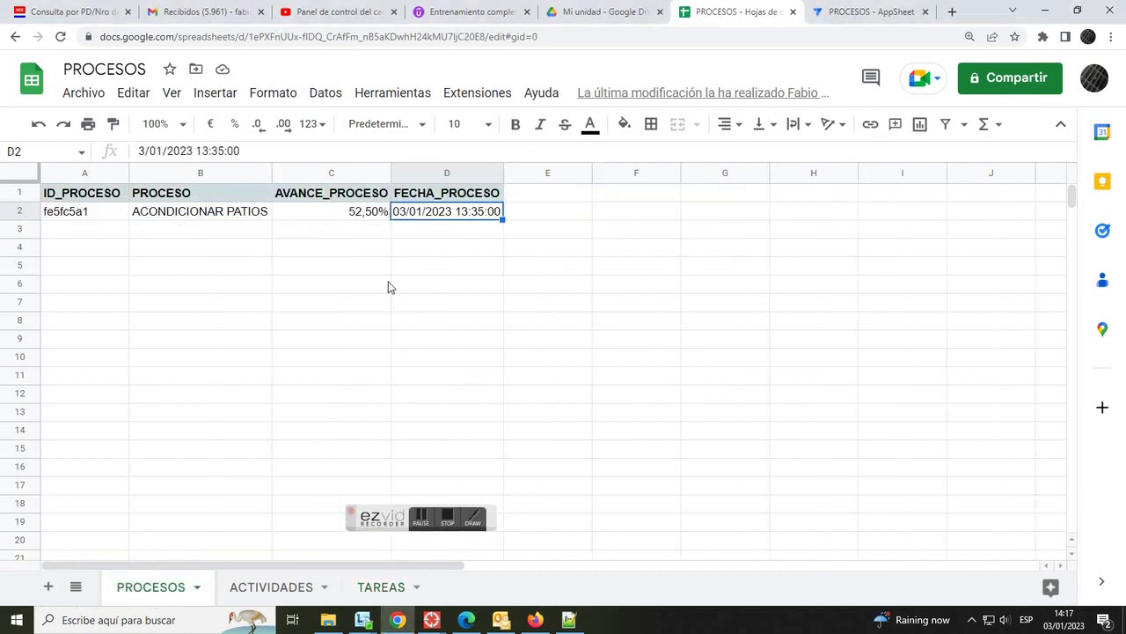
{"action": "left_click", "coordinate": [349, 217]}
{"action": "left_click", "coordinate": [269, 587]}
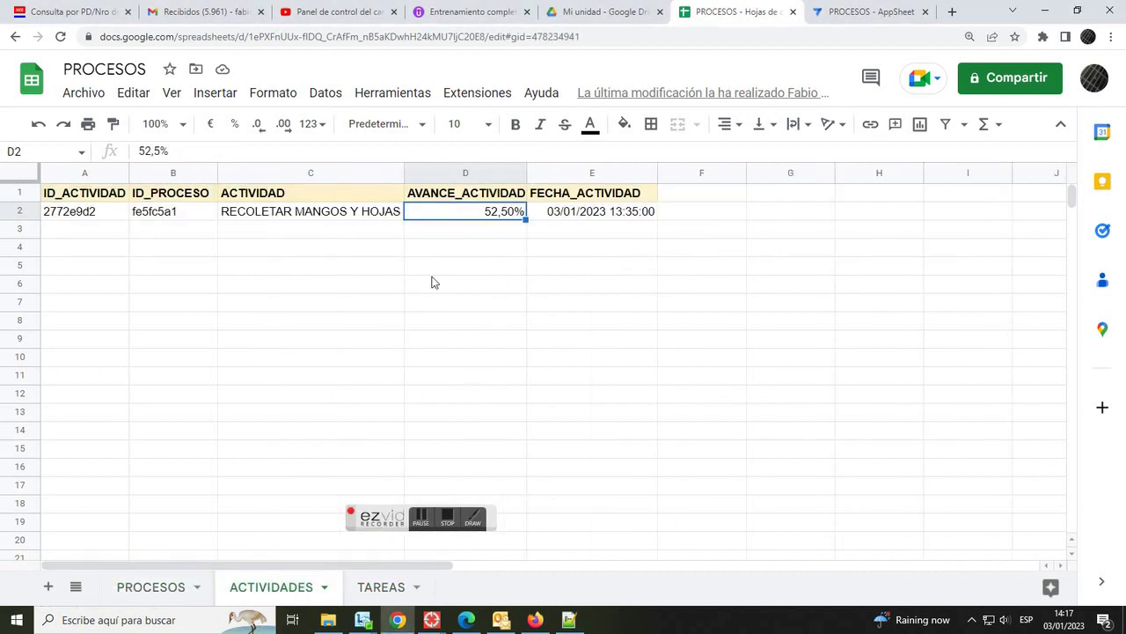
{"action": "left_click", "coordinate": [380, 588]}
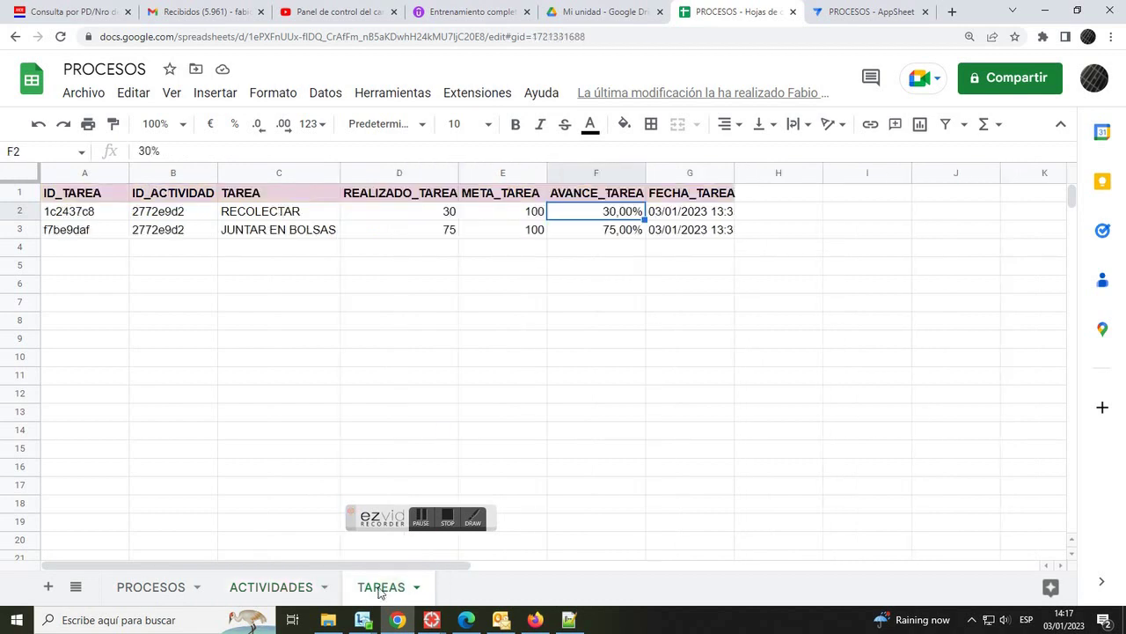
{"action": "left_click", "coordinate": [550, 234]}
{"action": "key", "text": "Up"}
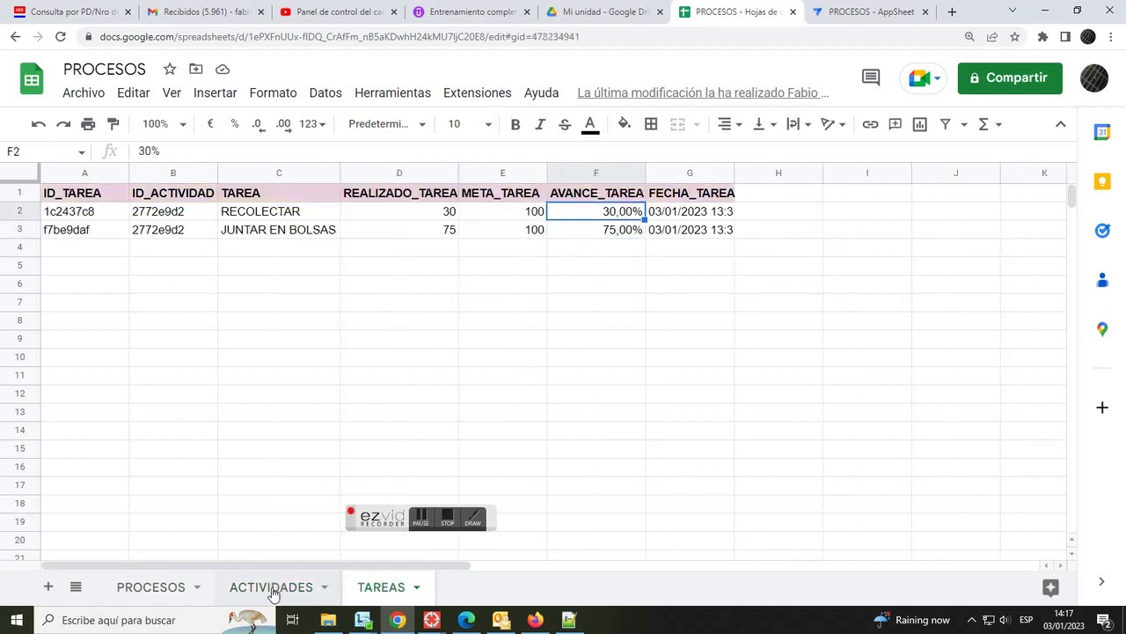
{"action": "left_click", "coordinate": [269, 587]}
{"action": "left_click", "coordinate": [137, 588]}
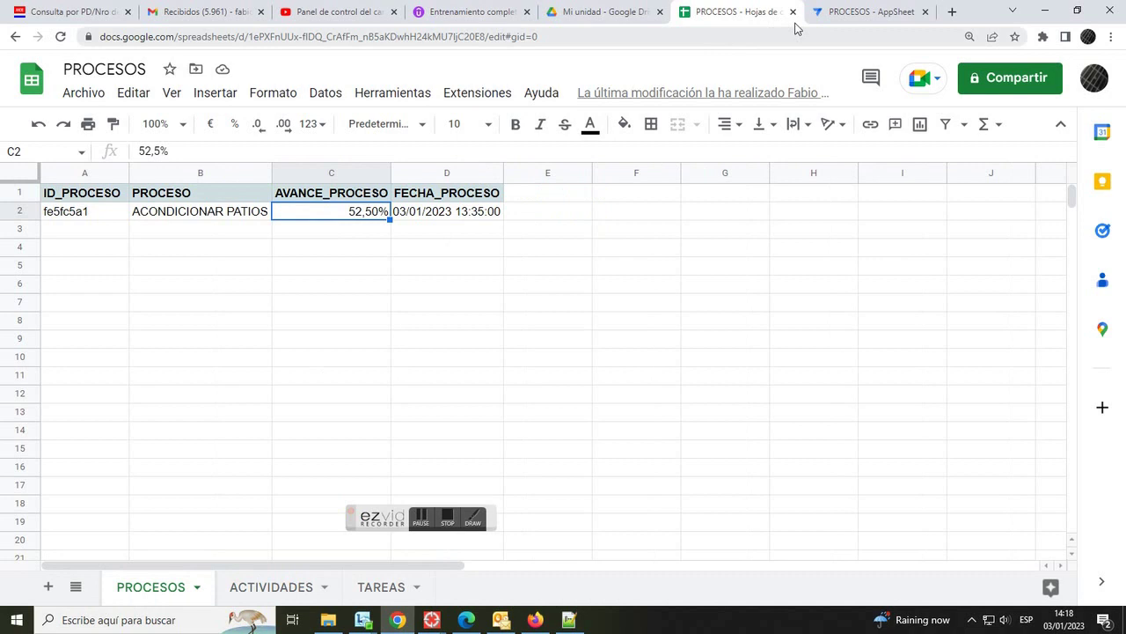
{"action": "left_click", "coordinate": [852, 13]}
{"action": "left_click", "coordinate": [984, 493]}
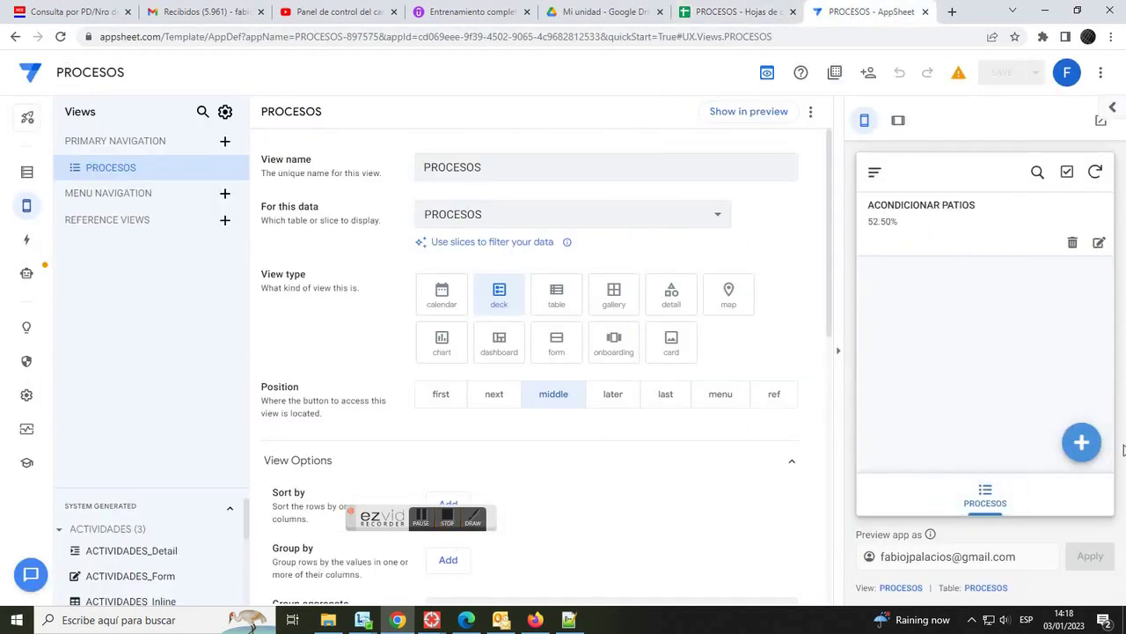
In the app preview, add an activity named CORTAR CESPED to the ACONDICIONAR PATIOS process
{"action": "left_click", "coordinate": [975, 238]}
{"action": "scroll", "coordinate": [981, 255], "scroll_direction": "down", "scroll_amount": 1}
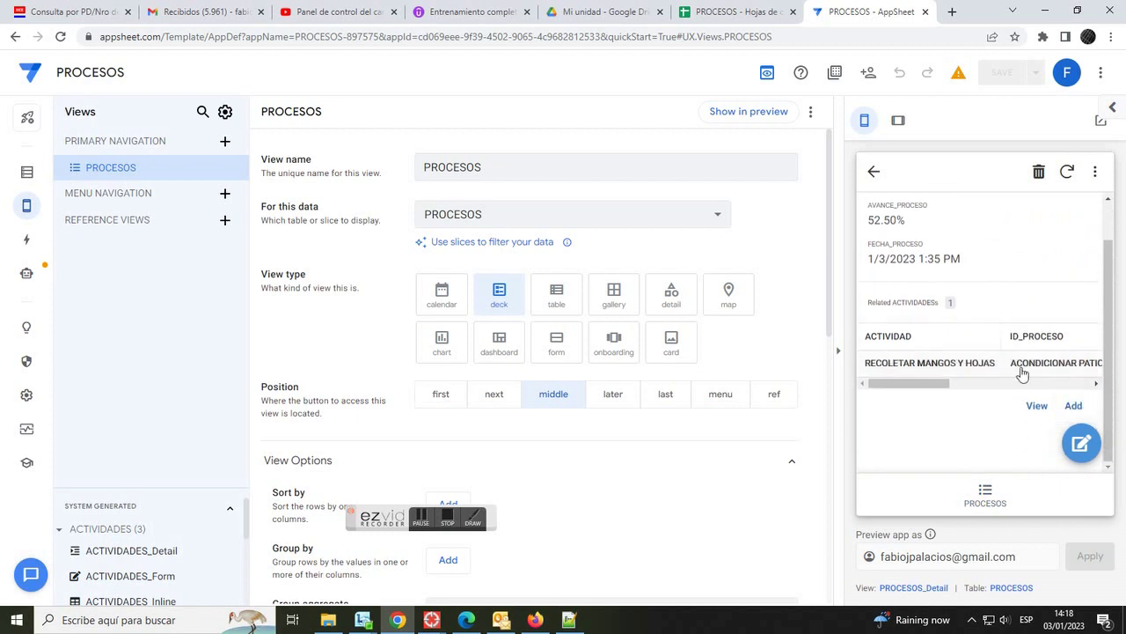
{"action": "left_click", "coordinate": [1072, 406]}
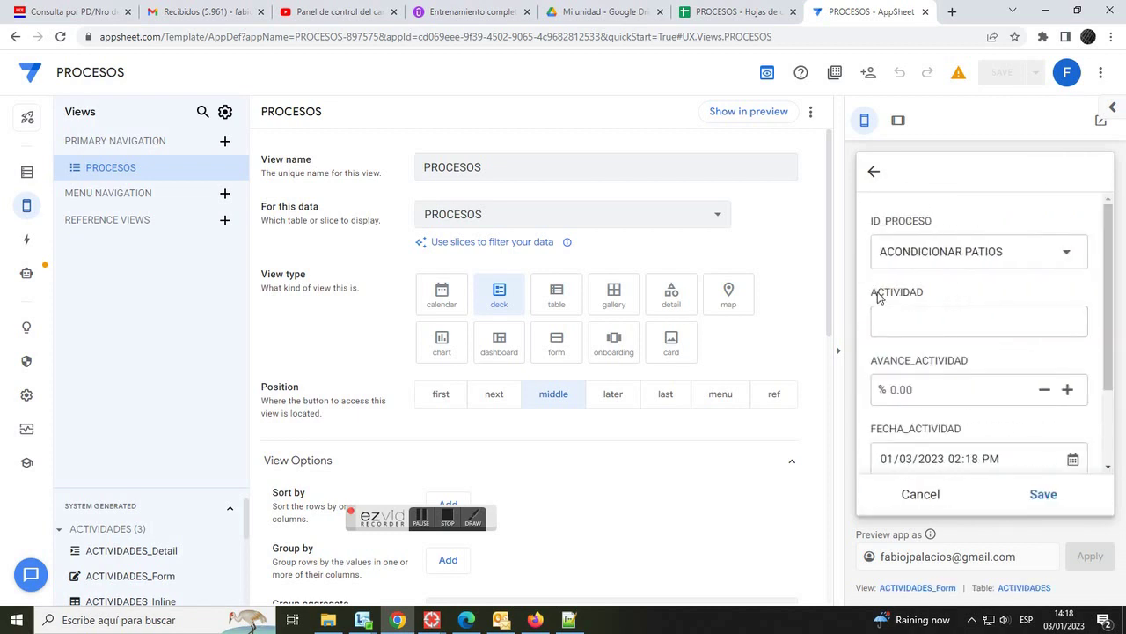
{"action": "left_click", "coordinate": [913, 324]}
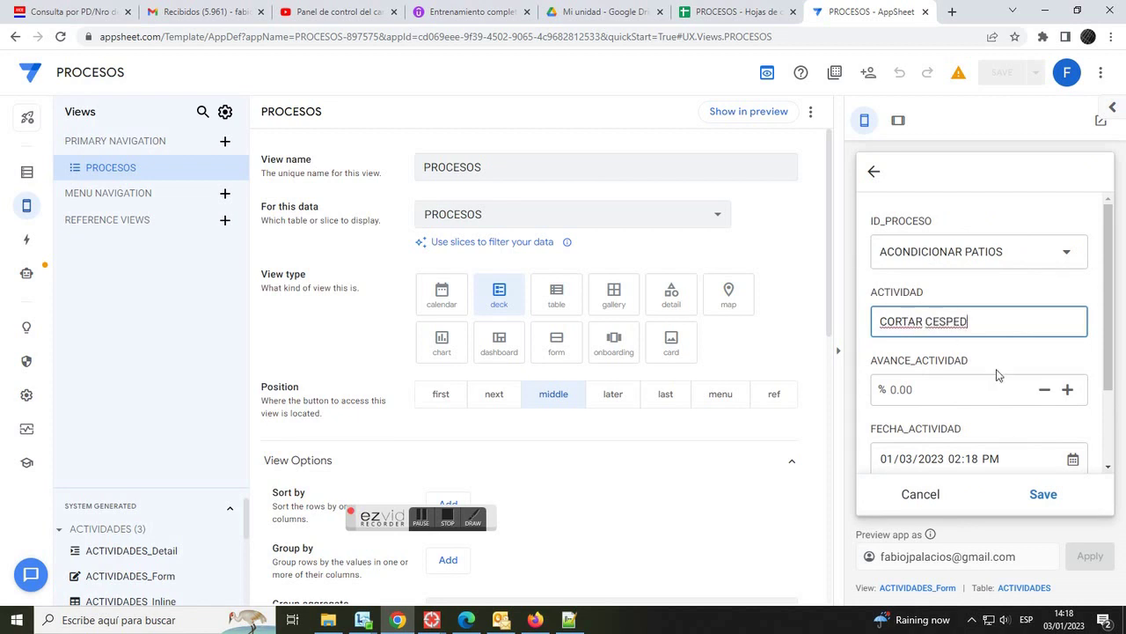
Add a task named CORTAR CESPED DEL PATIO to the new activity with META_TAREA 100 and save it
{"action": "scroll", "coordinate": [998, 405], "scroll_direction": "down", "scroll_amount": 3}
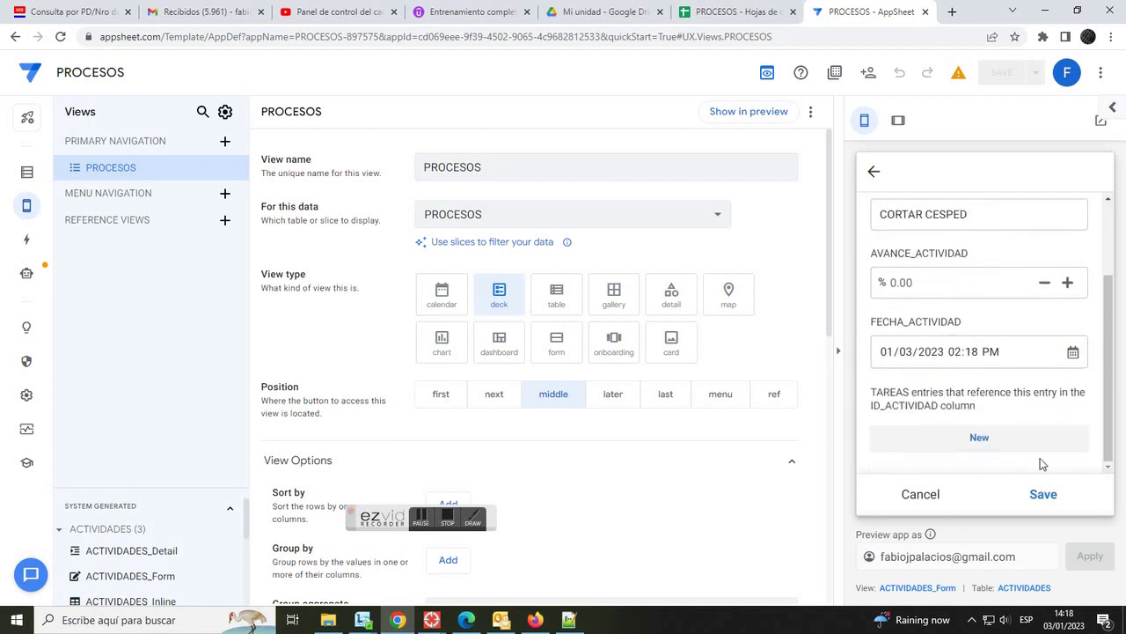
{"action": "left_click", "coordinate": [980, 437]}
{"action": "left_click", "coordinate": [959, 391]}
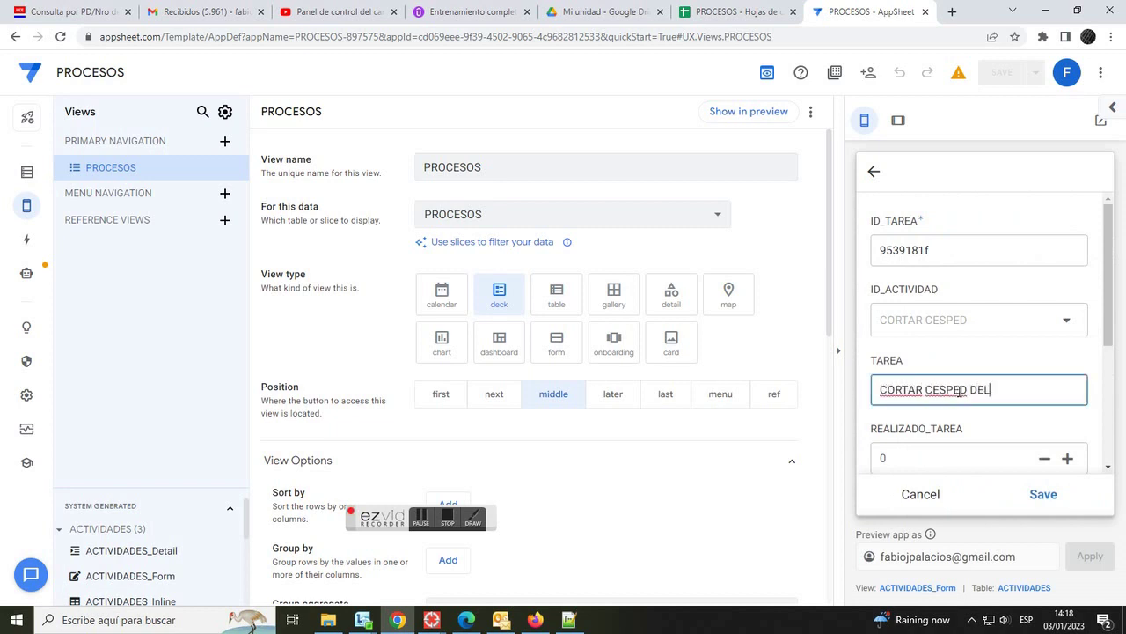
{"action": "scroll", "coordinate": [959, 391], "scroll_direction": "down", "scroll_amount": 2}
{"action": "left_click", "coordinate": [918, 390]}
{"action": "type", "text": "100"}
{"action": "left_click", "coordinate": [1042, 494]}
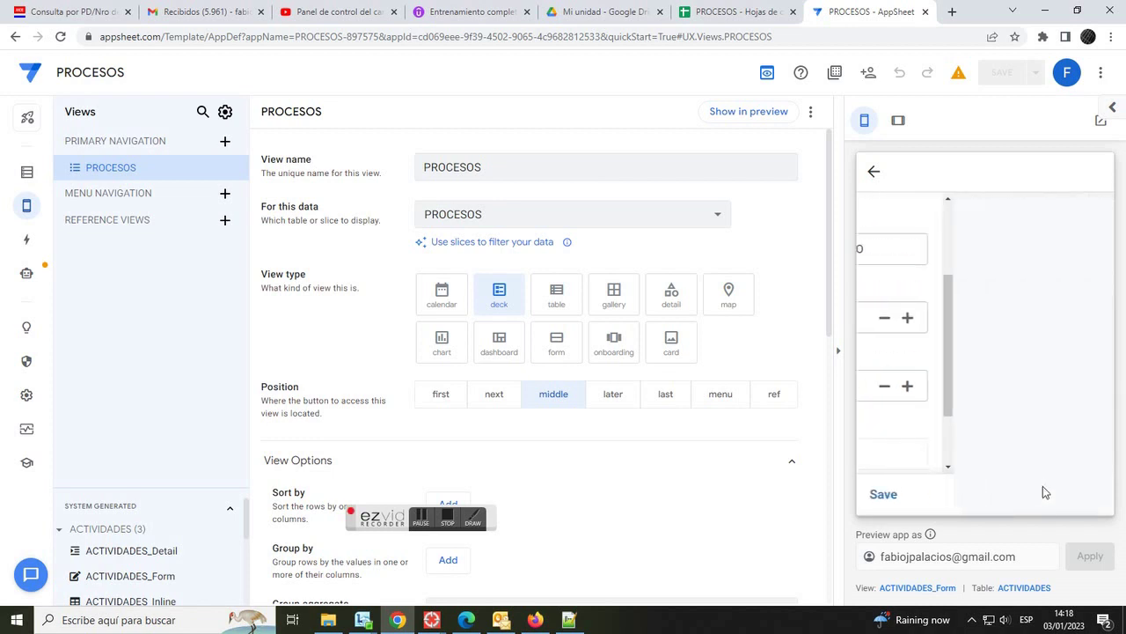
Add a second task named JUNTAR BASURA with META_TAREA 100, and save both the task and the CORTAR CESPED activity
{"action": "scroll", "coordinate": [1056, 431], "scroll_direction": "down", "scroll_amount": 1}
{"action": "left_click", "coordinate": [1066, 438]}
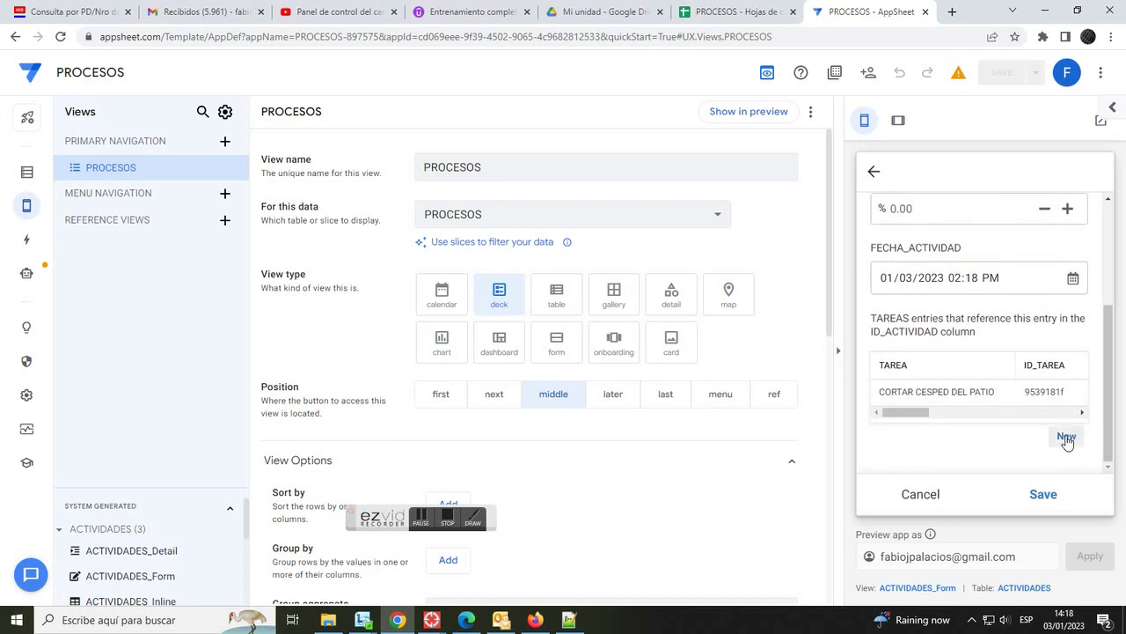
{"action": "left_click", "coordinate": [909, 391]}
{"action": "type", "text": "JUNTAR "}
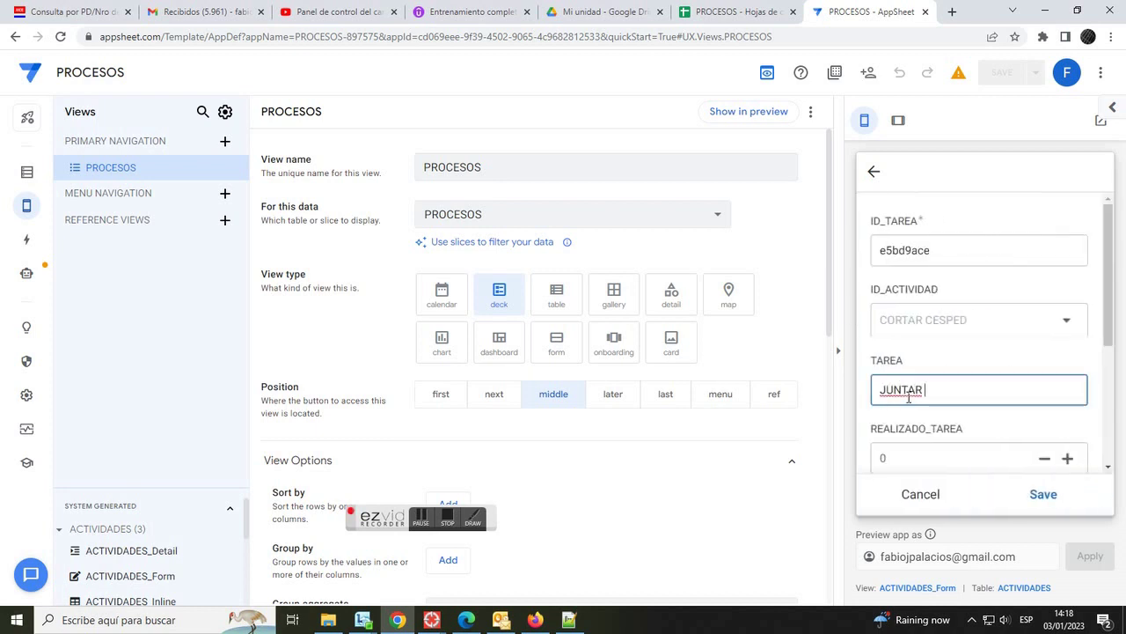
{"action": "type", "text": "BASURA"}
{"action": "scroll", "coordinate": [968, 404], "scroll_direction": "down", "scroll_amount": 2}
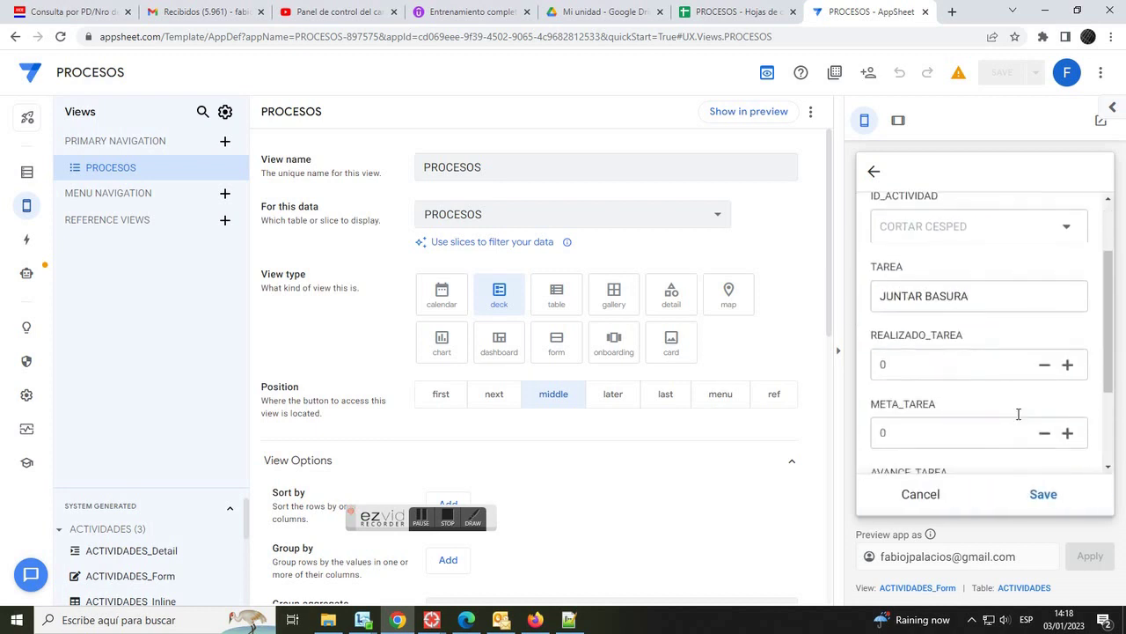
{"action": "left_click", "coordinate": [929, 394]}
{"action": "type", "text": "100"}
{"action": "left_click", "coordinate": [900, 317]}
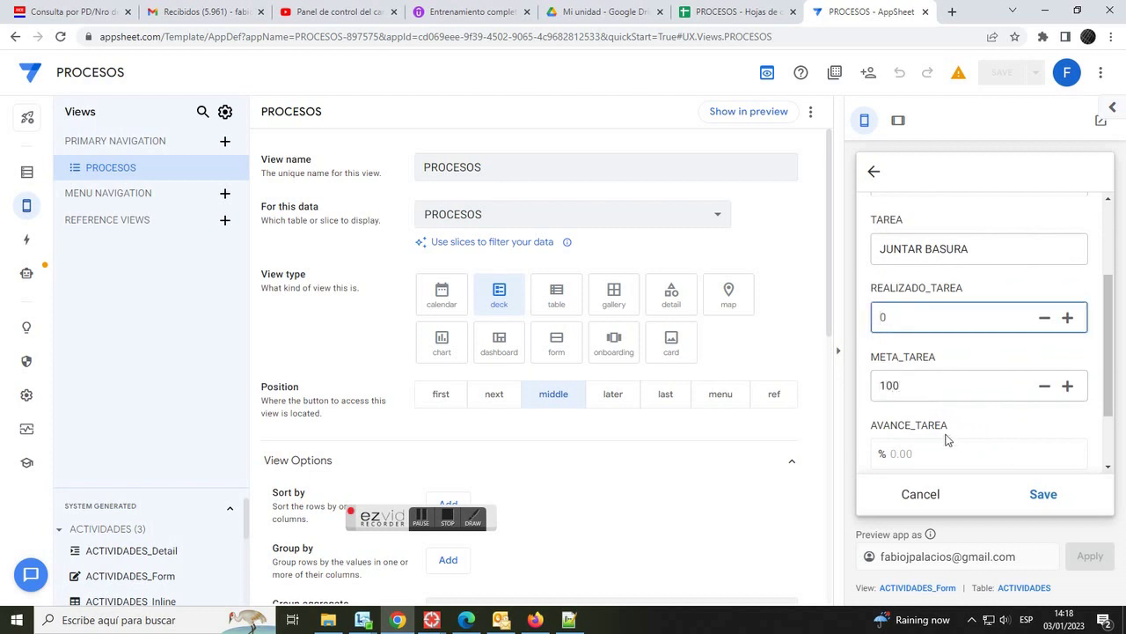
{"action": "left_click", "coordinate": [1041, 495]}
{"action": "left_click", "coordinate": [1047, 497]}
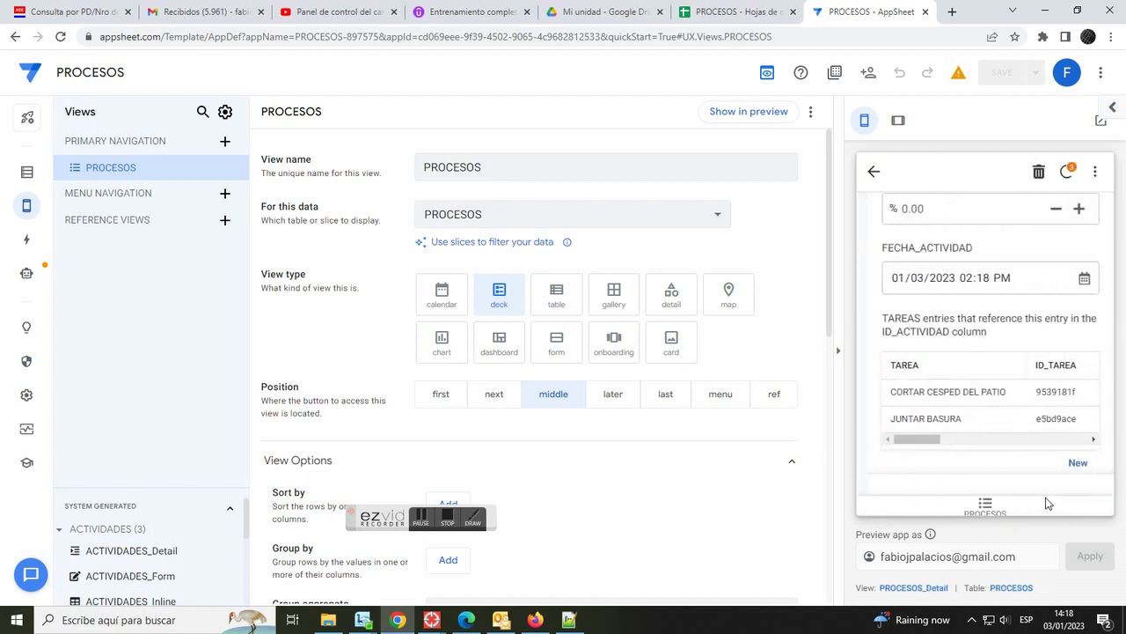
Check AVANCE_ACTIVIDAD for both activities of ACONDICIONAR PATIOS and the overall progress in the process list
{"action": "left_click_drag", "start_coordinate": [919, 410], "coordinate": [977, 410]}
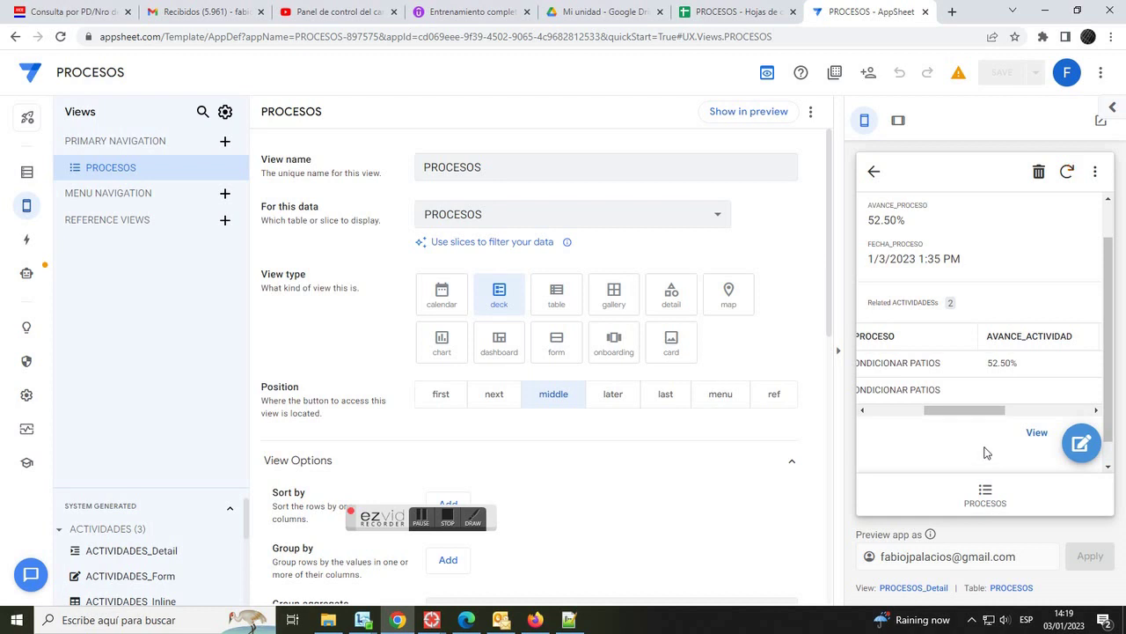
{"action": "left_click_drag", "start_coordinate": [996, 411], "coordinate": [961, 440]}
{"action": "left_click", "coordinate": [926, 400]}
{"action": "left_click", "coordinate": [983, 495]}
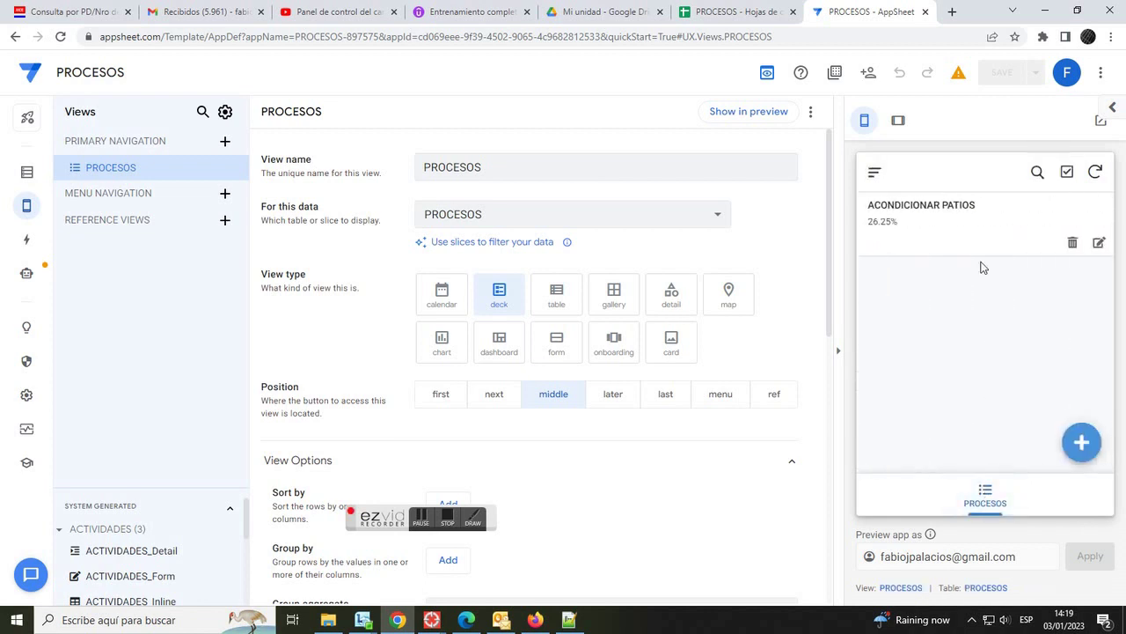
Edit the JUNTAR BASURA task of the CORTAR CESPED activity, set REALIZADO_TAREA to 30, save, and return to the process list
{"action": "left_click", "coordinate": [921, 233]}
{"action": "left_click_drag", "start_coordinate": [880, 455], "coordinate": [942, 457]}
{"action": "left_click", "coordinate": [951, 435]}
{"action": "scroll", "coordinate": [965, 370], "scroll_direction": "down", "scroll_amount": 2}
{"action": "left_click", "coordinate": [965, 363]}
{"action": "left_click", "coordinate": [971, 372]}
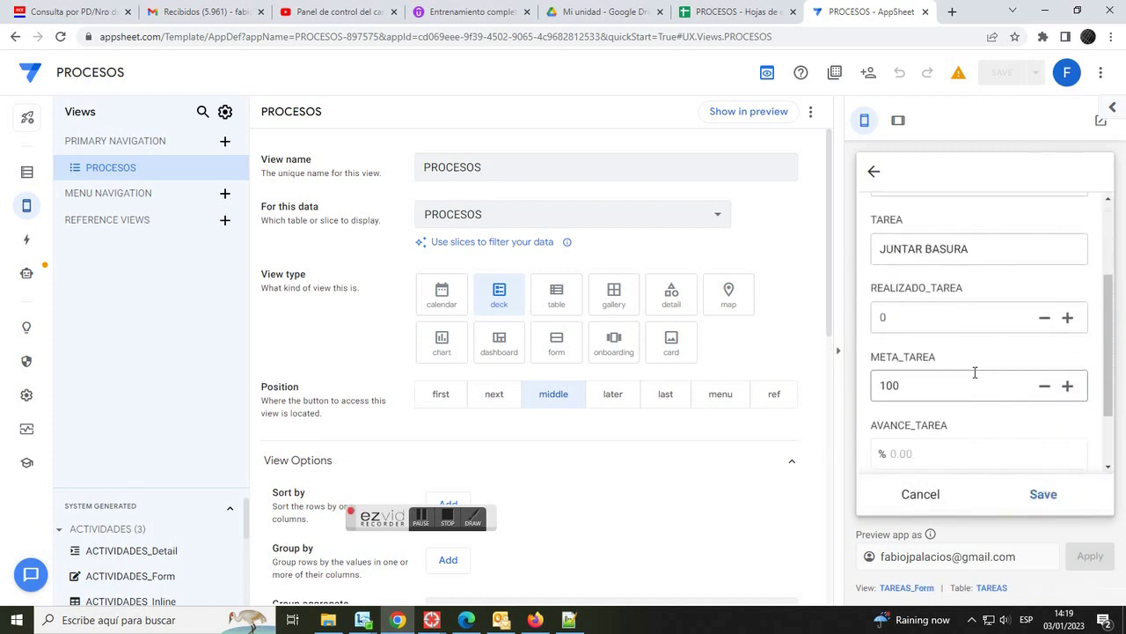
{"action": "left_click", "coordinate": [898, 319]}
{"action": "type", "text": "30"}
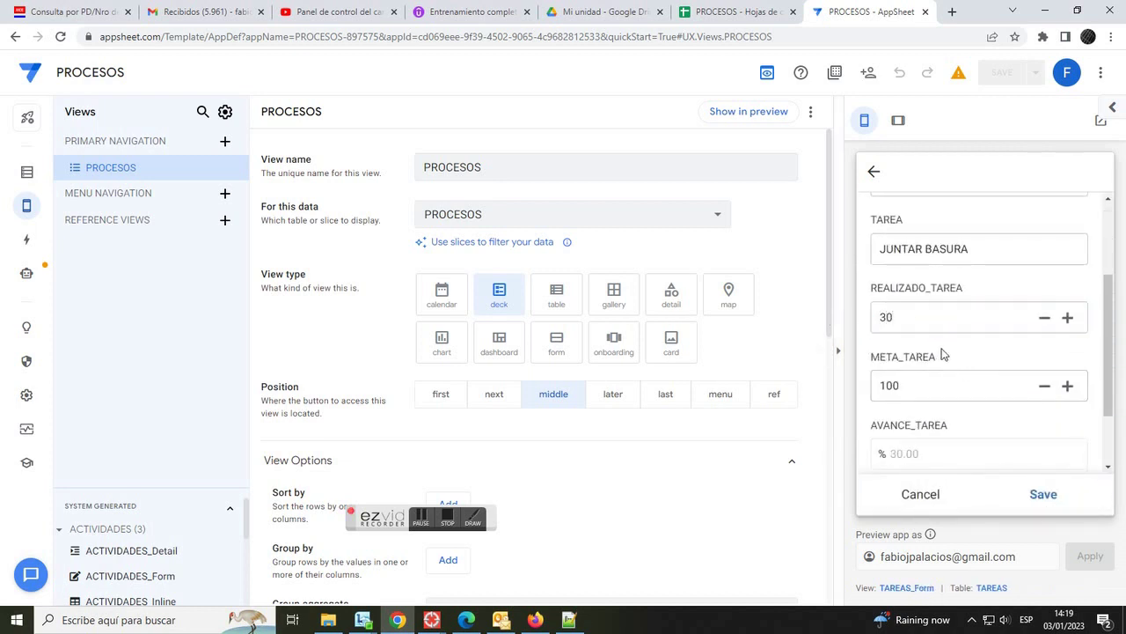
{"action": "left_click", "coordinate": [1043, 494]}
{"action": "left_click", "coordinate": [990, 499]}
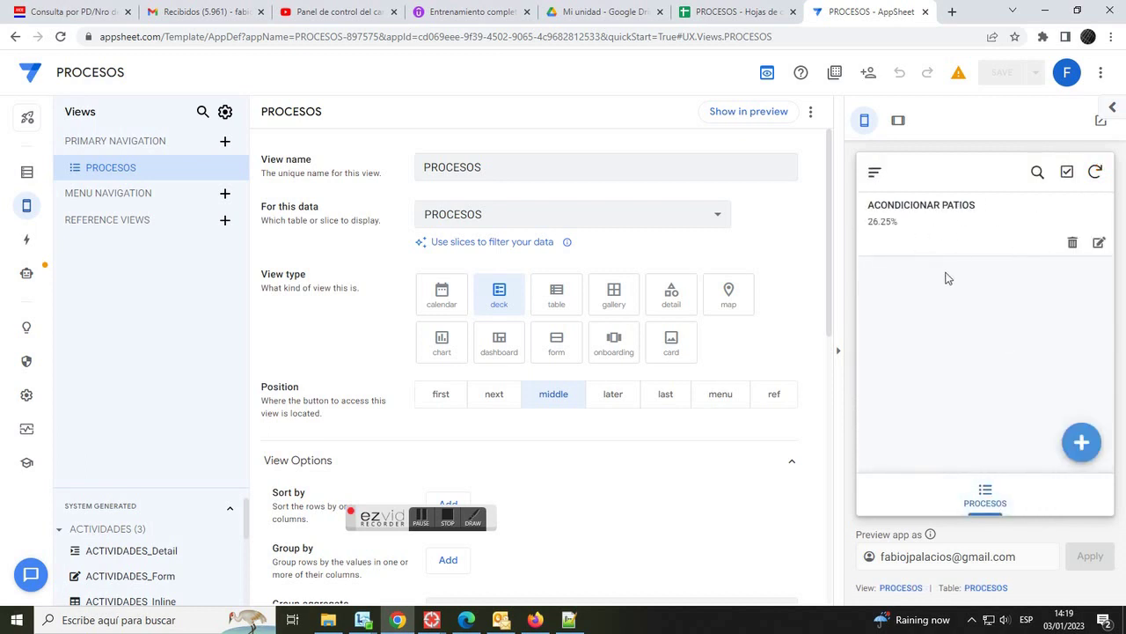
Switch to the PROCESOS spreadsheet and check the progress values in the PROCESOS, ACTIVIDADES and TAREAS sheets
{"action": "left_click", "coordinate": [760, 13]}
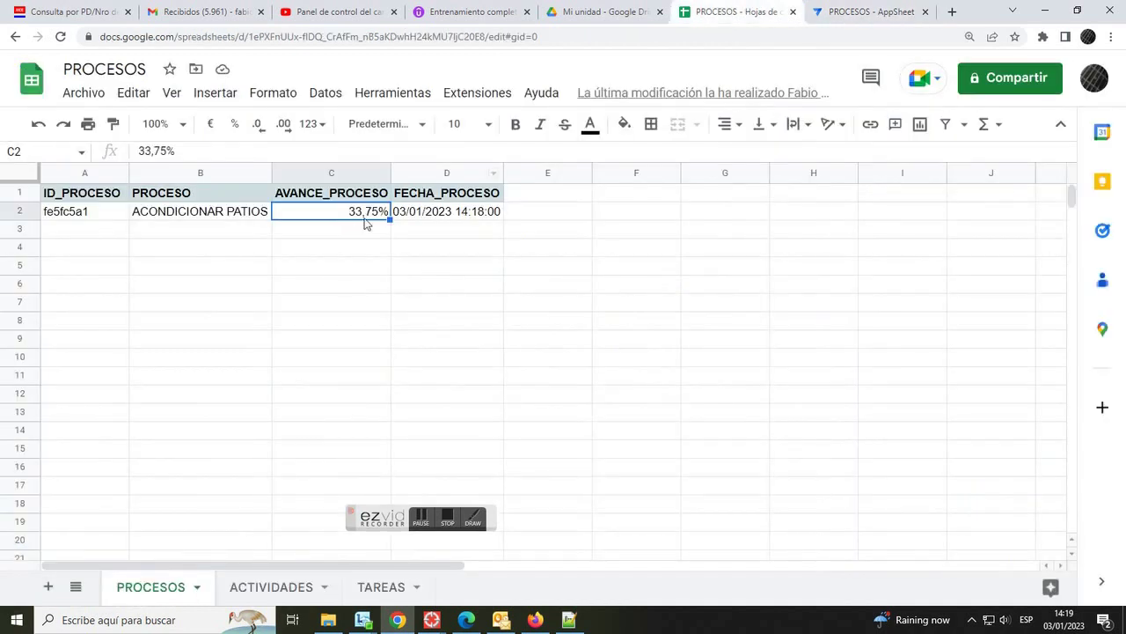
{"action": "left_click", "coordinate": [268, 586]}
{"action": "left_click", "coordinate": [380, 587]}
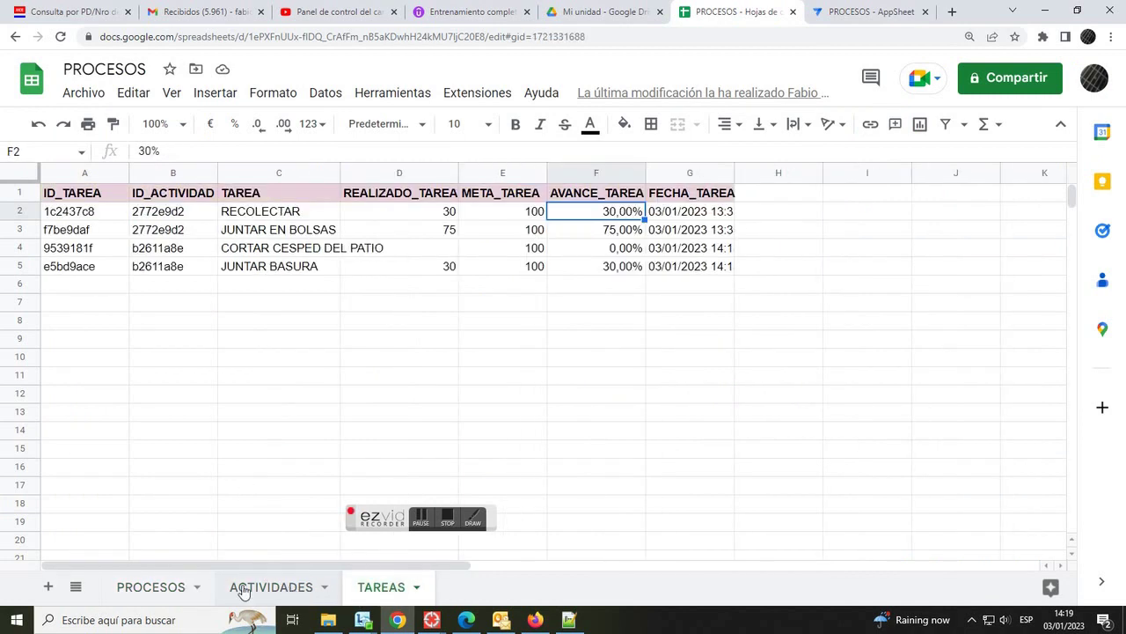
{"action": "left_click", "coordinate": [151, 587]}
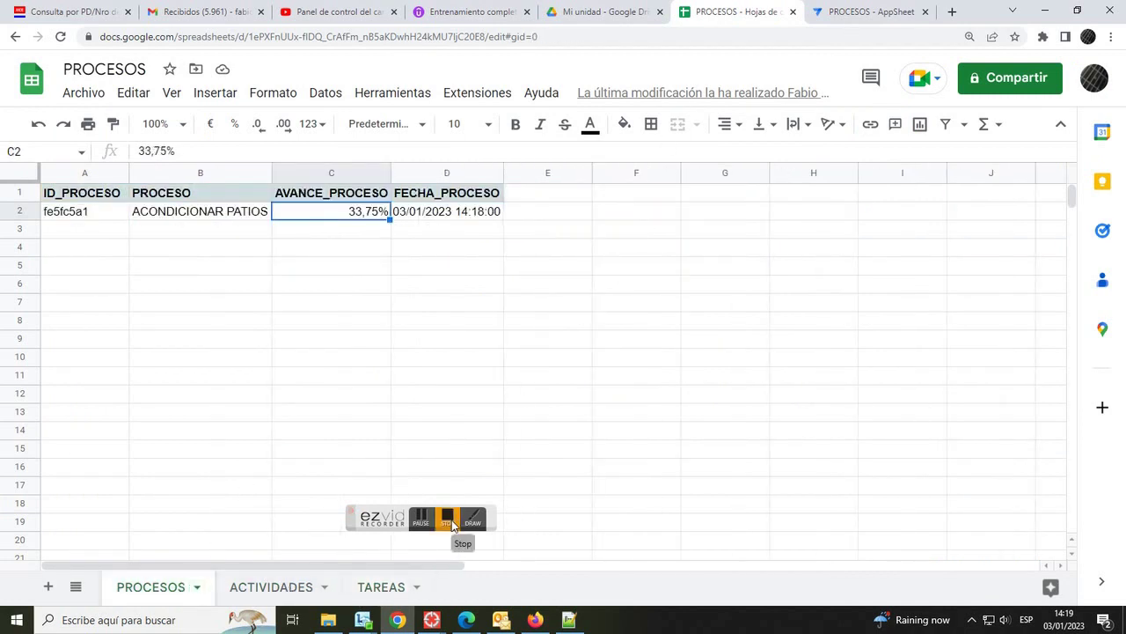